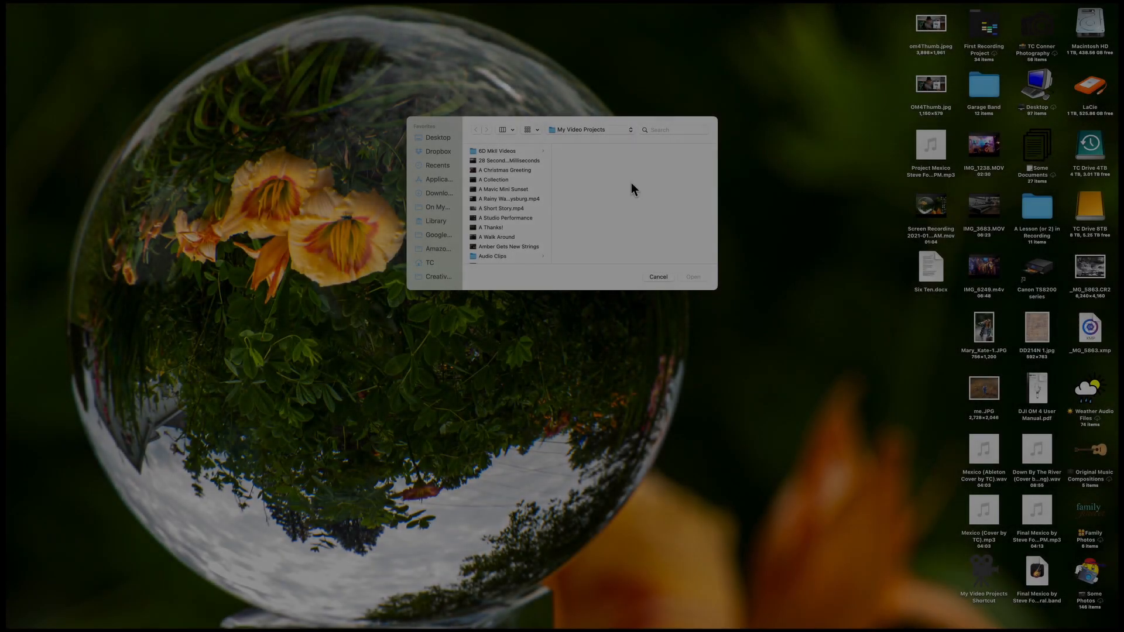
- Move the open file chooser out of the way and launch Luminar AI
{"action": "left_click_drag", "start_coordinate": [704, 120], "coordinate": [382, 427]}
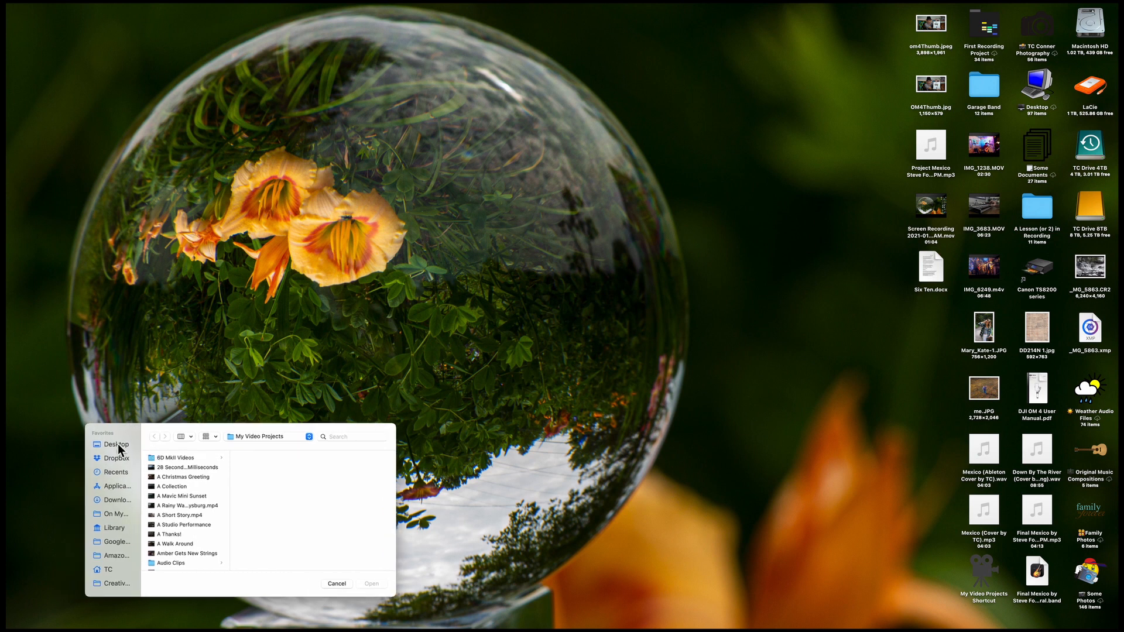
{"action": "left_click_drag", "start_coordinate": [130, 433], "coordinate": [136, 325]}
{"action": "left_click_drag", "start_coordinate": [368, 432], "coordinate": [333, 439]}
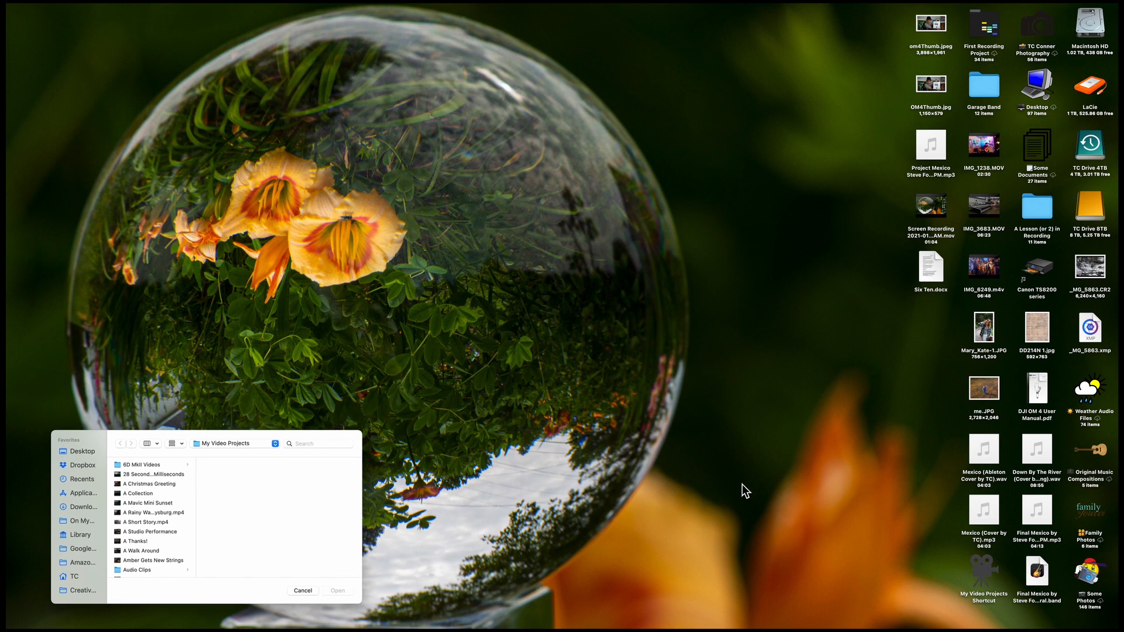
{"action": "mouse_move", "coordinate": [712, 626]}
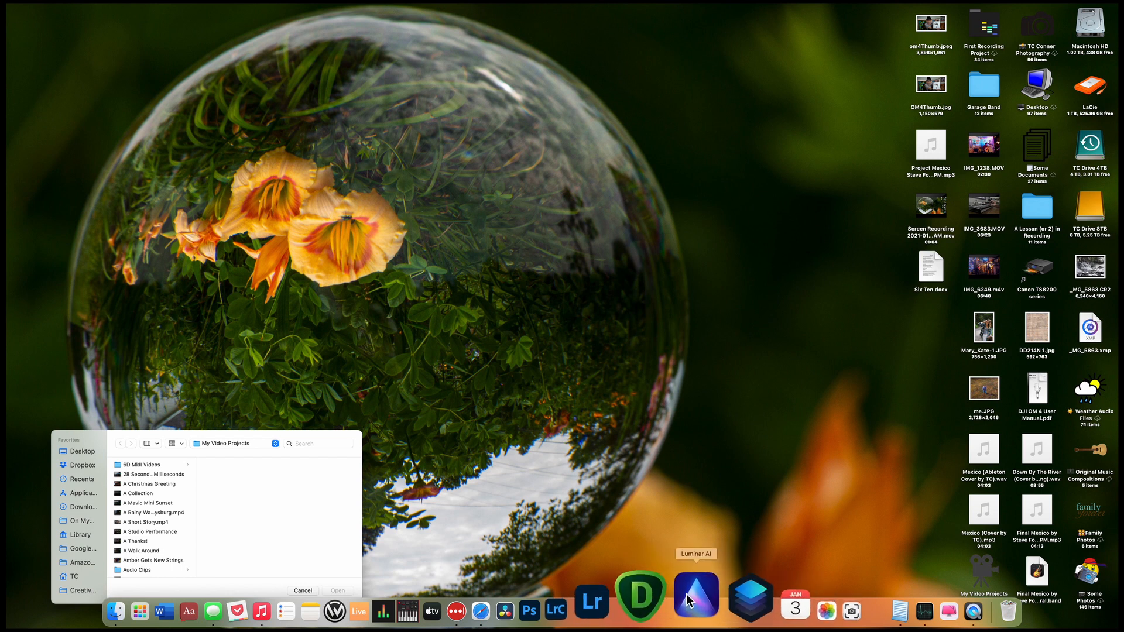
{"action": "left_click", "coordinate": [691, 600]}
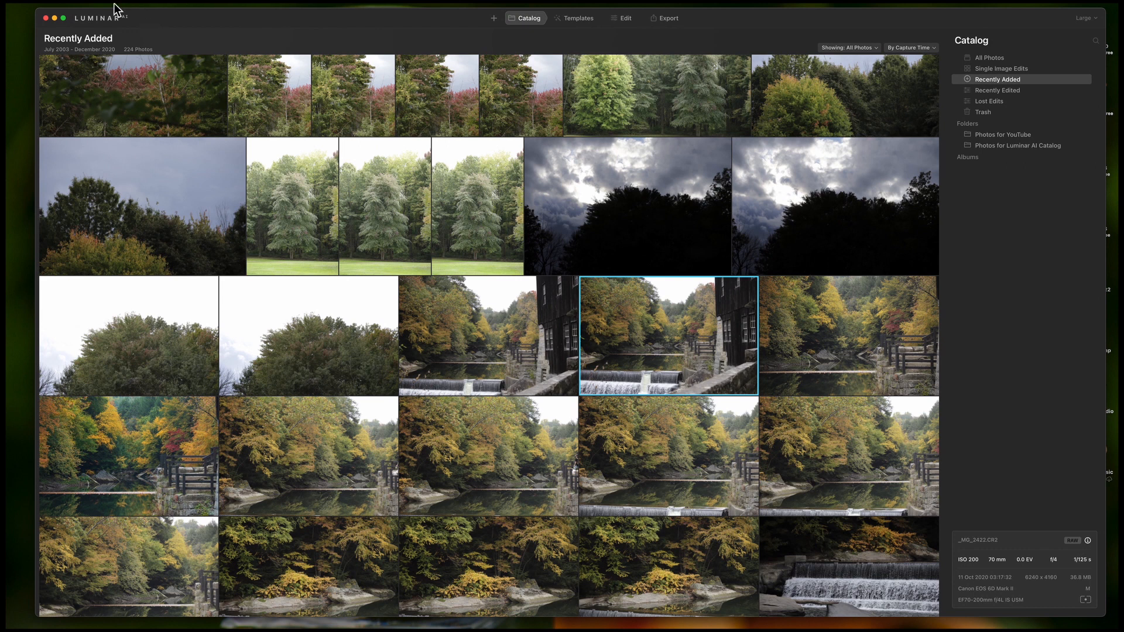
- Open the raw photo _MG_5863.CR2 from the Desktop folder as a single image edit
{"action": "mouse_move", "coordinate": [117, 3]}
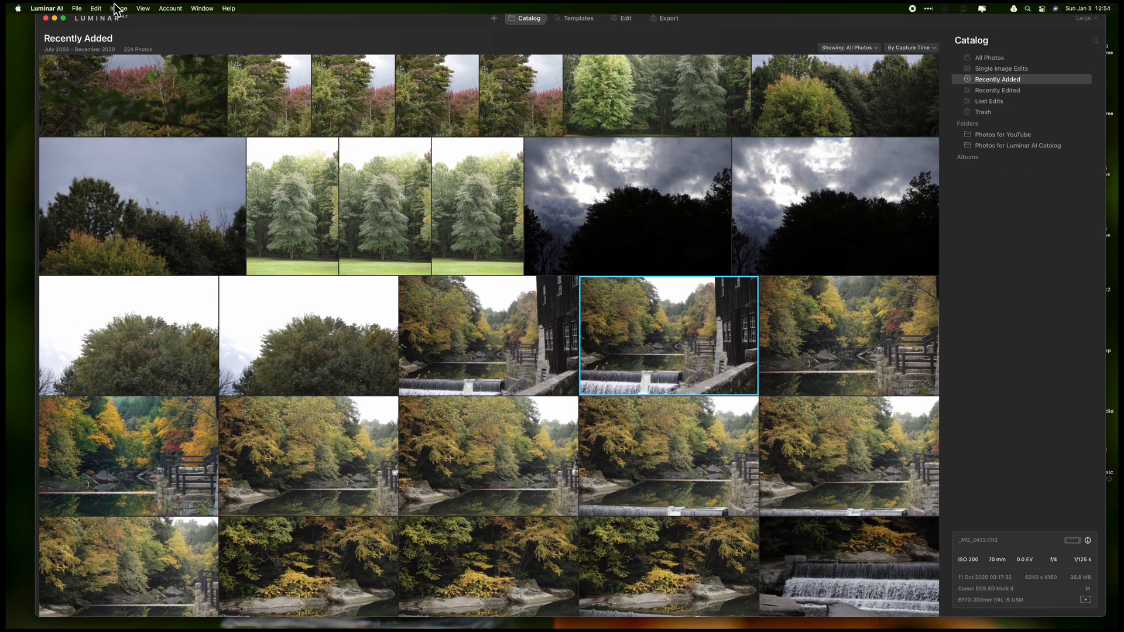
{"action": "left_click", "coordinate": [76, 9]}
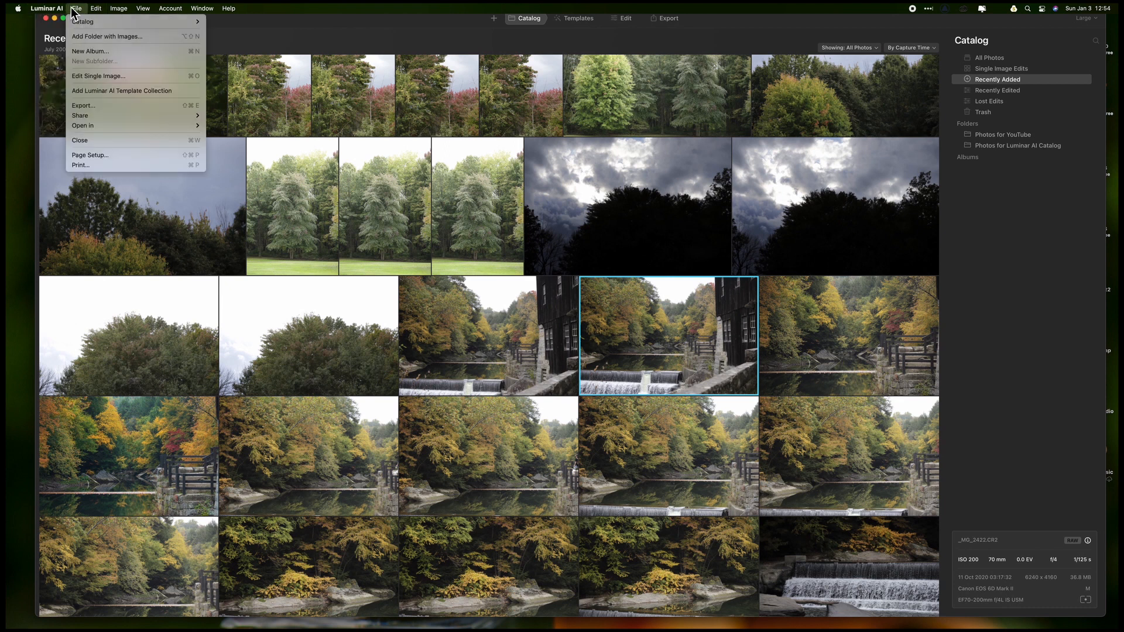
{"action": "left_click", "coordinate": [98, 78]}
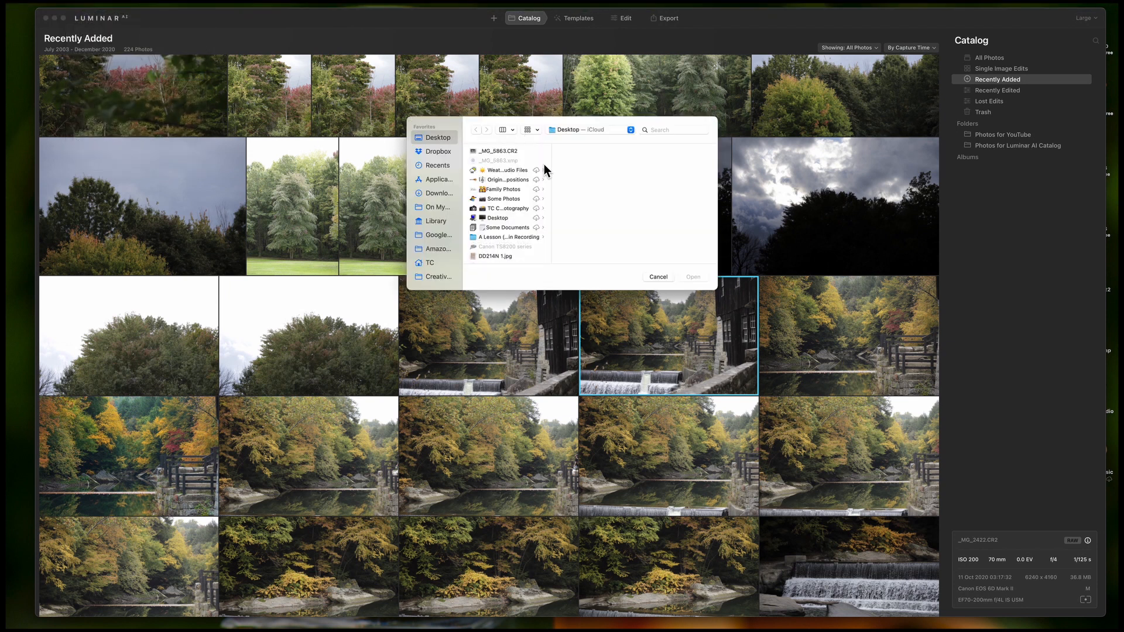
{"action": "left_click", "coordinate": [493, 151]}
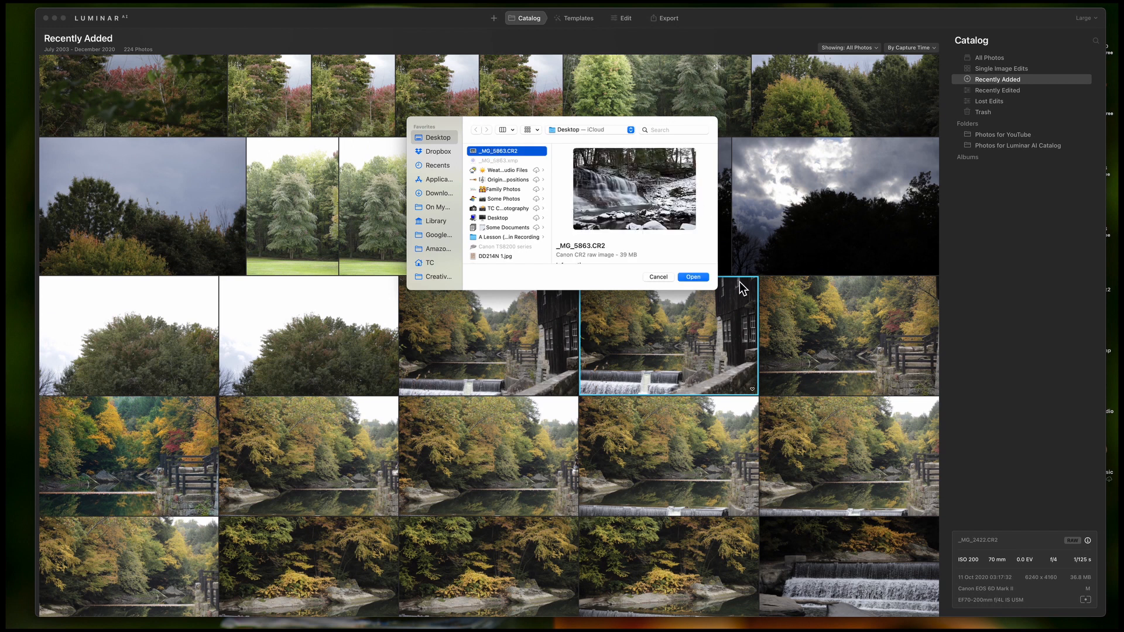
{"action": "left_click", "coordinate": [699, 279]}
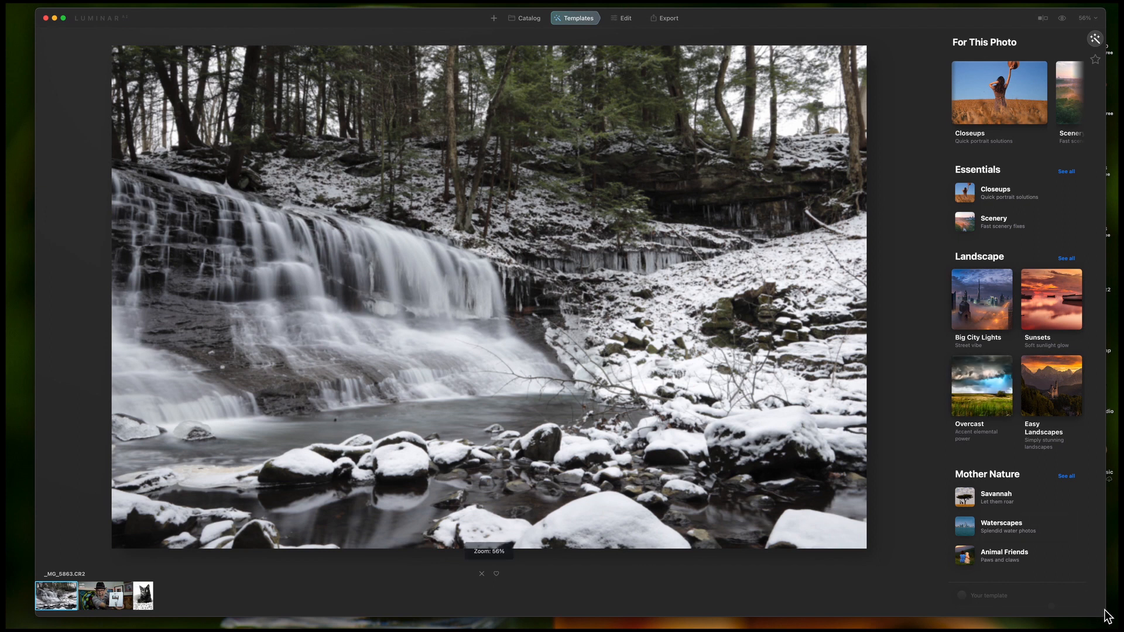
- Enlarge the application window until it fills nearly the whole screen
{"action": "left_click_drag", "start_coordinate": [1109, 615], "coordinate": [1111, 624]}
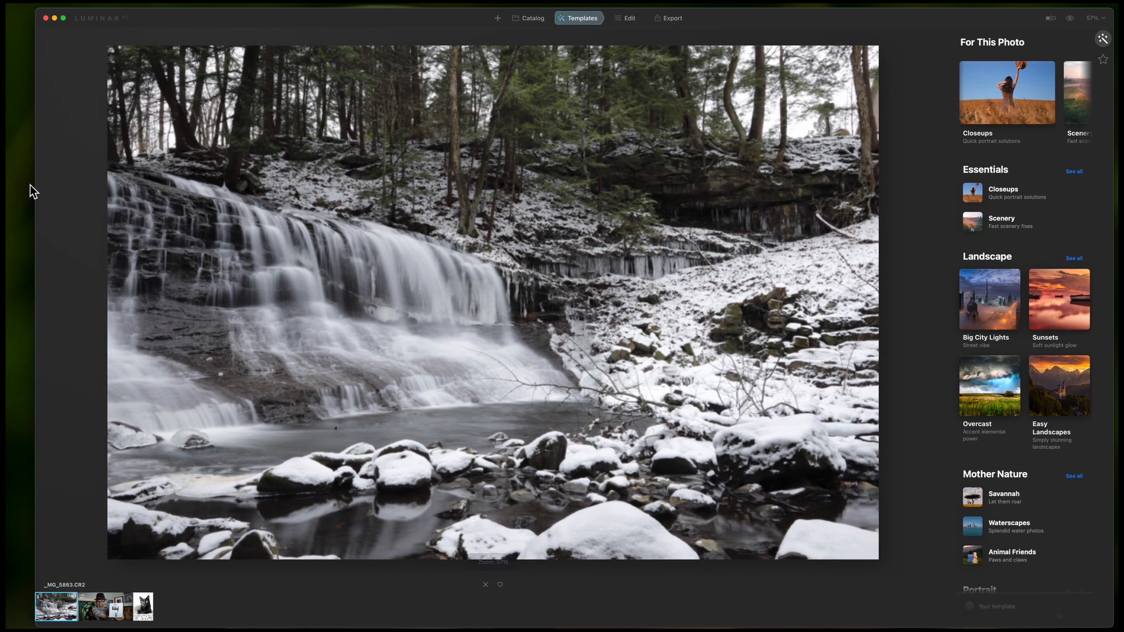
{"action": "left_click_drag", "start_coordinate": [35, 179], "coordinate": [9, 177]}
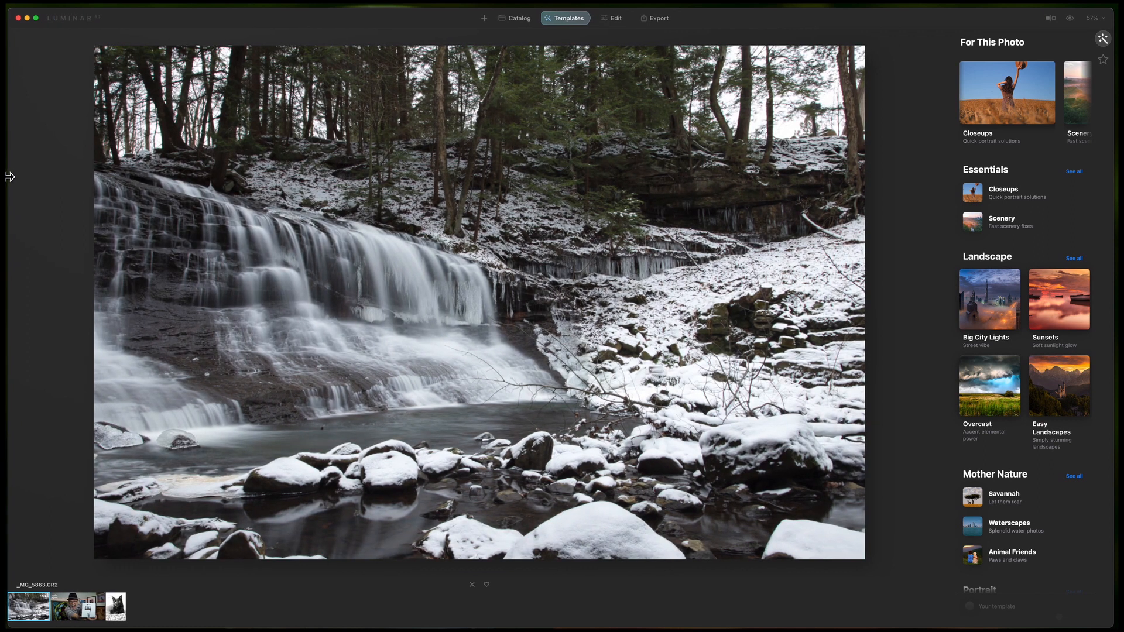
{"action": "left_click_drag", "start_coordinate": [693, 13], "coordinate": [692, 11]}
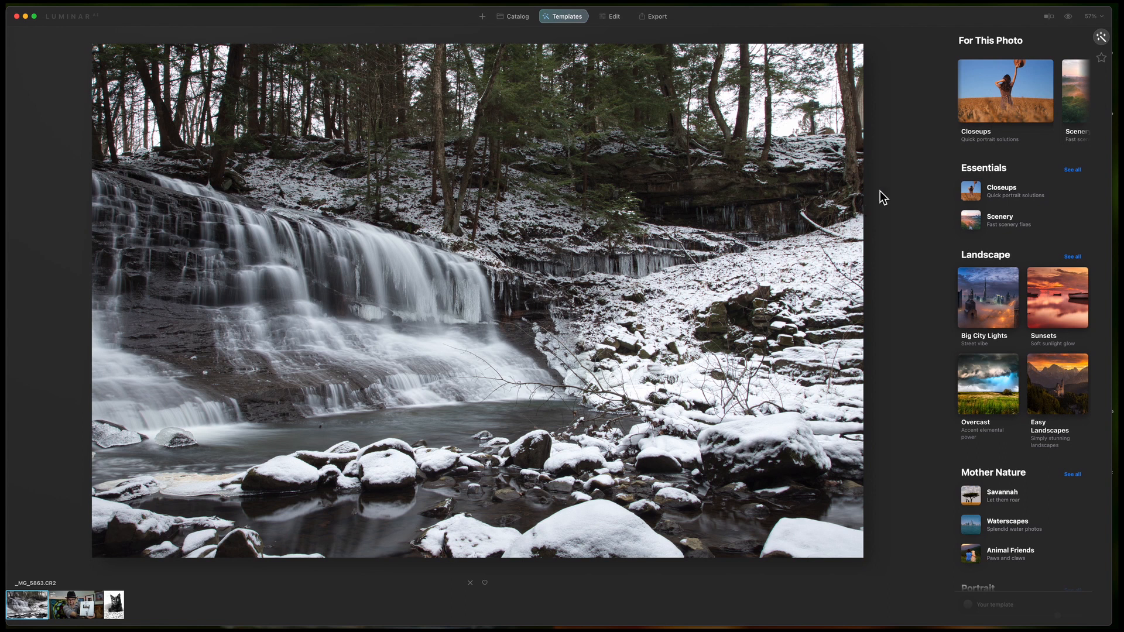
- Browse the collections suggested for this photo and try the Closeups templates Iconic and Brush Up, switching back to Iconic
{"action": "scroll", "coordinate": [1005, 111], "scroll_direction": "right", "scroll_amount": 3}
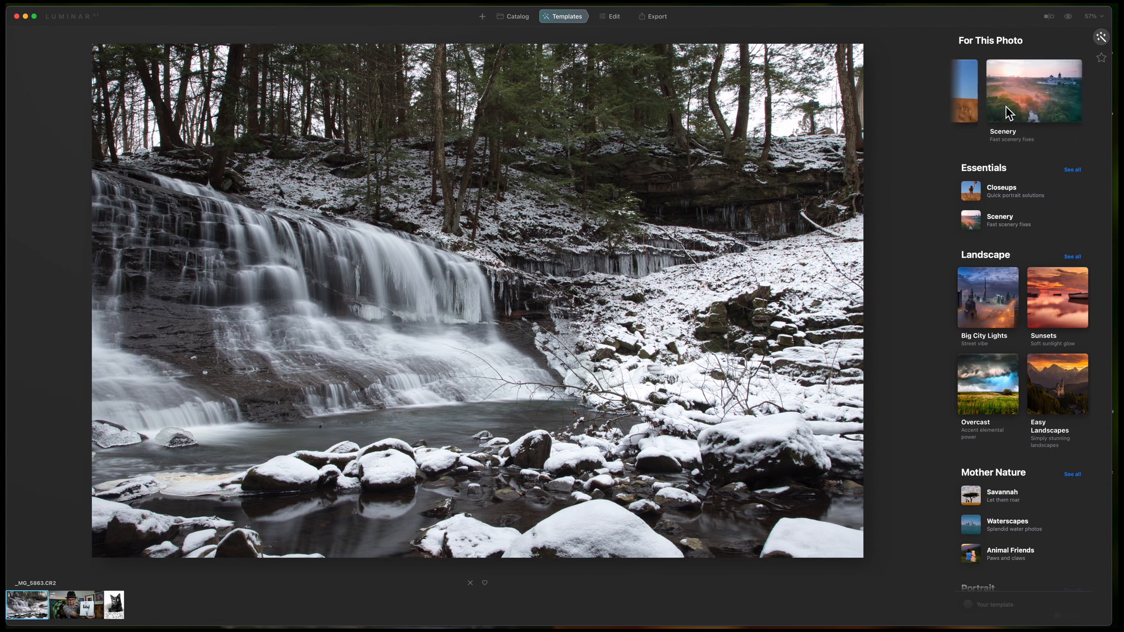
{"action": "scroll", "coordinate": [1032, 88], "scroll_direction": "right", "scroll_amount": 3}
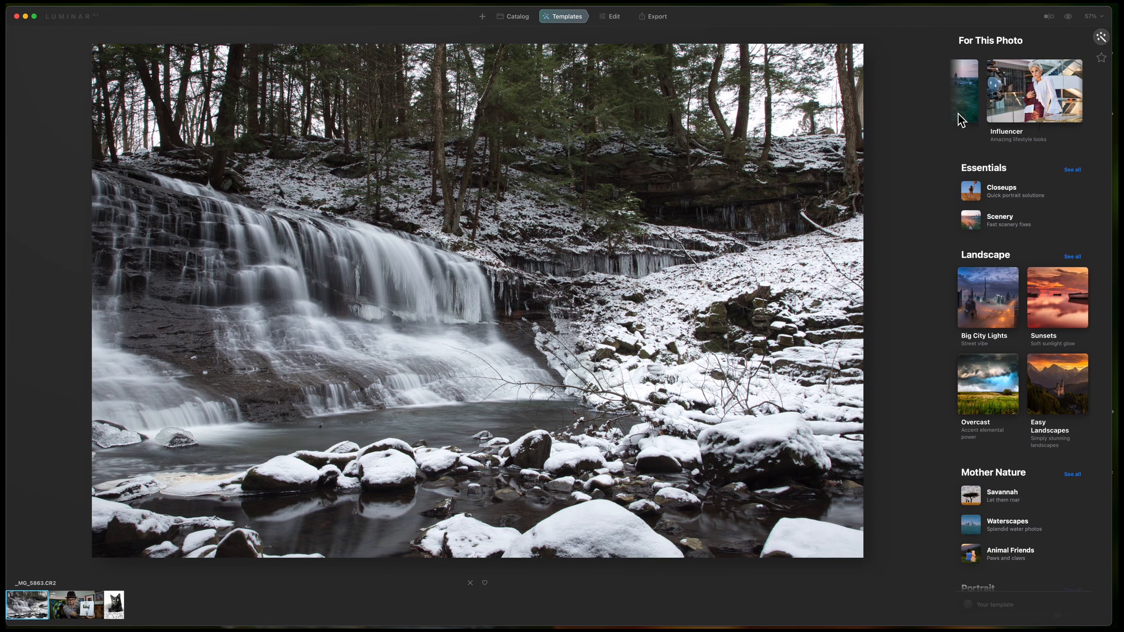
{"action": "scroll", "coordinate": [964, 85], "scroll_direction": "left", "scroll_amount": 3}
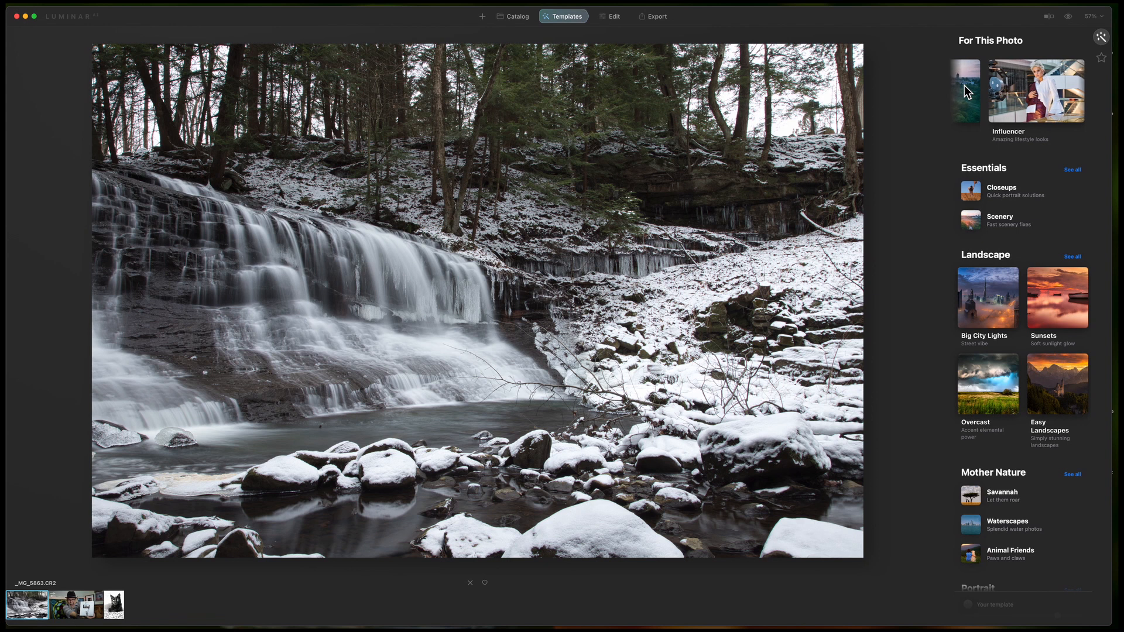
{"action": "scroll", "coordinate": [964, 86], "scroll_direction": "left", "scroll_amount": 3}
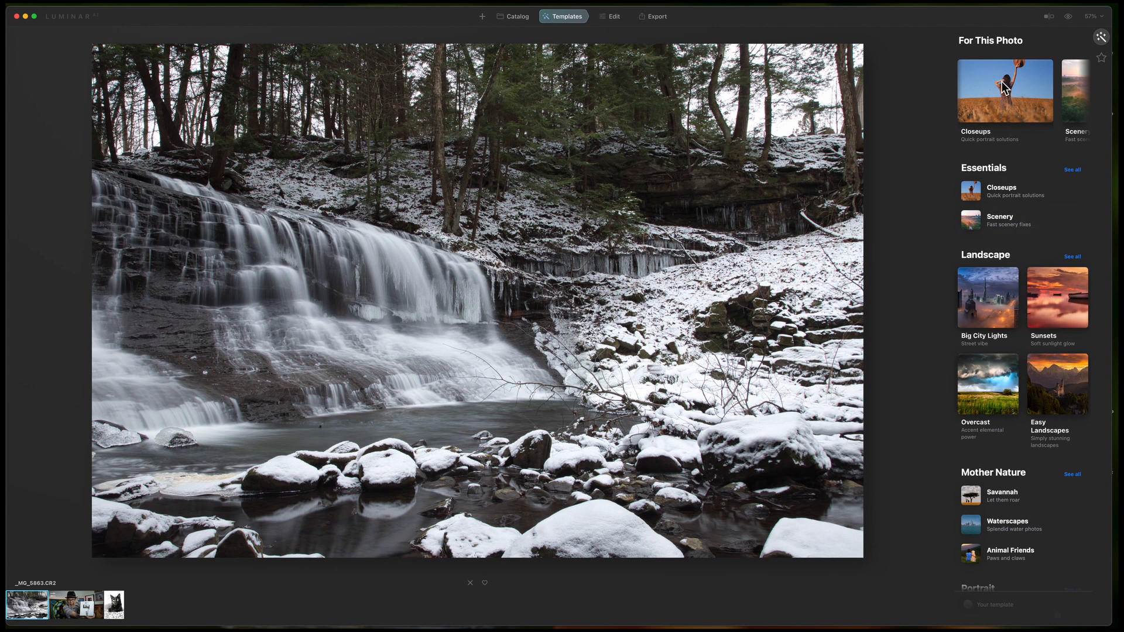
{"action": "left_click", "coordinate": [1003, 103]}
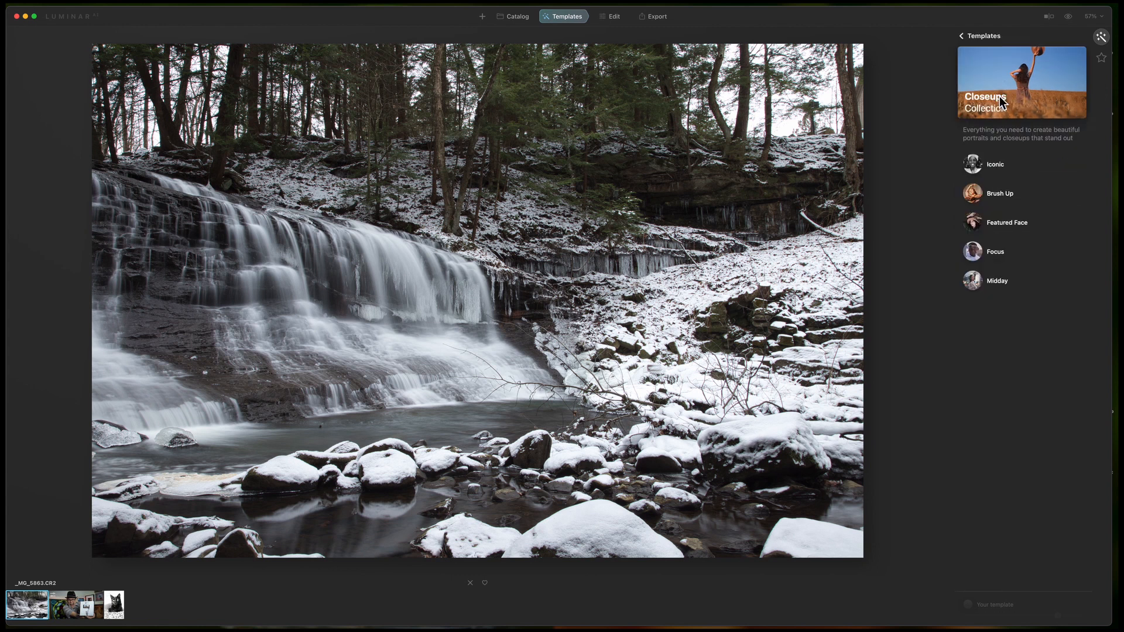
{"action": "left_click", "coordinate": [1015, 171]}
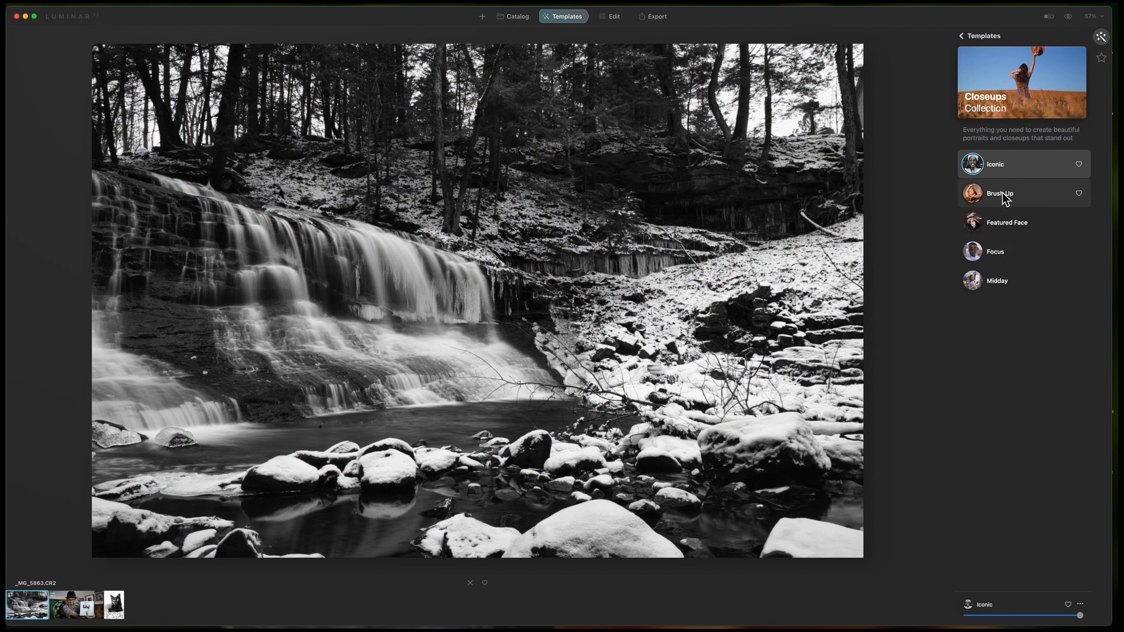
{"action": "left_click", "coordinate": [1001, 192]}
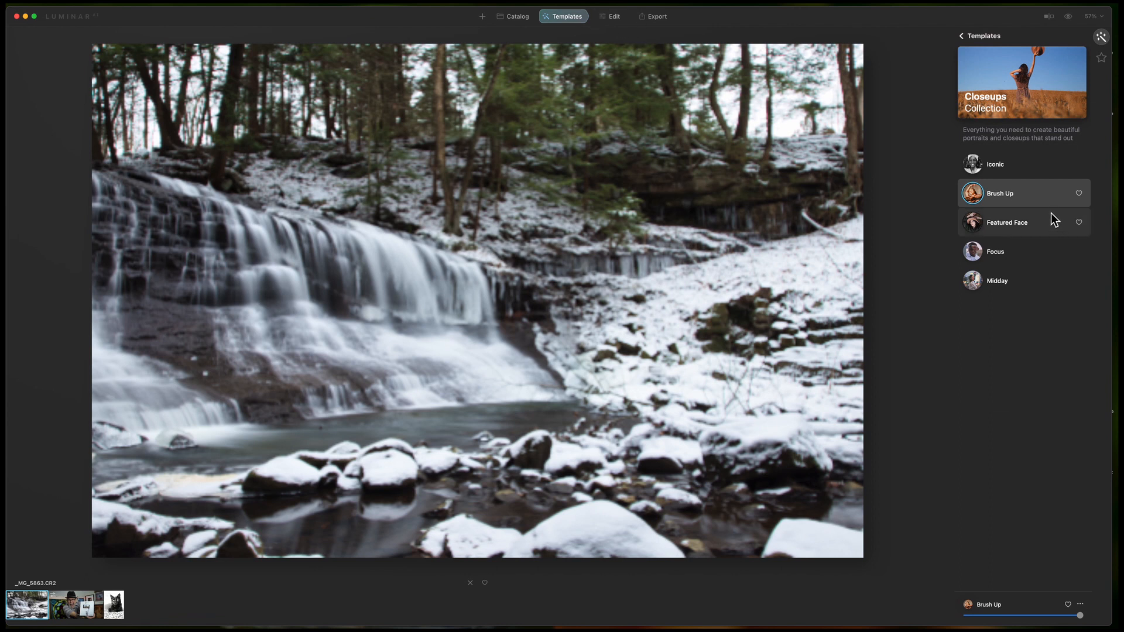
{"action": "left_click", "coordinate": [1019, 163]}
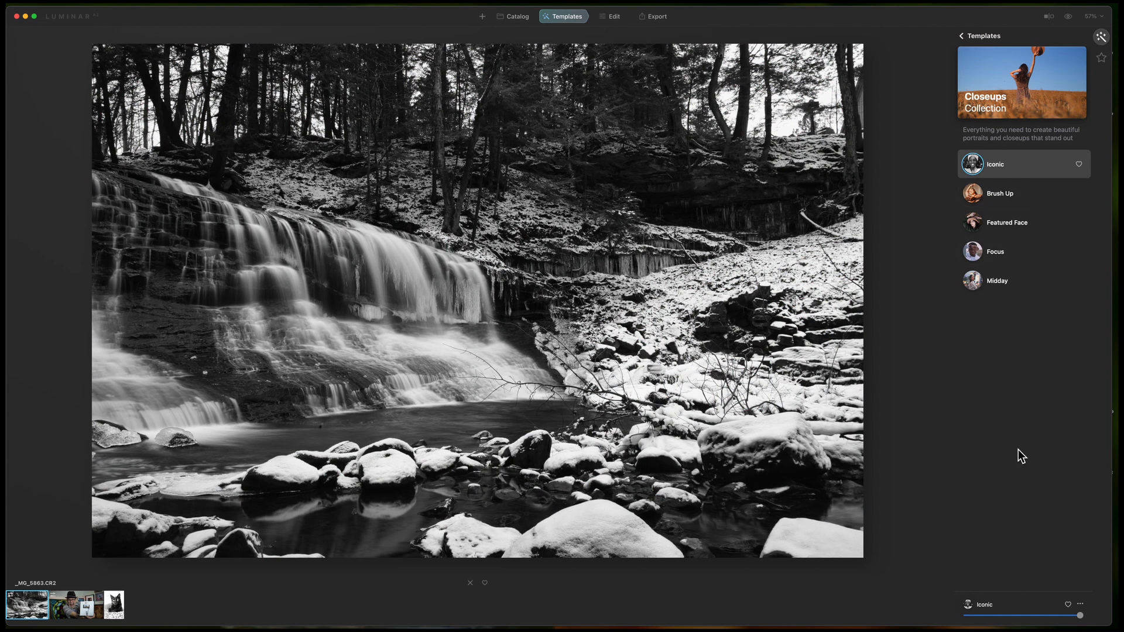
- Reset the photo's template adjustments and return to the overview of template collections
{"action": "left_click", "coordinate": [1080, 603]}
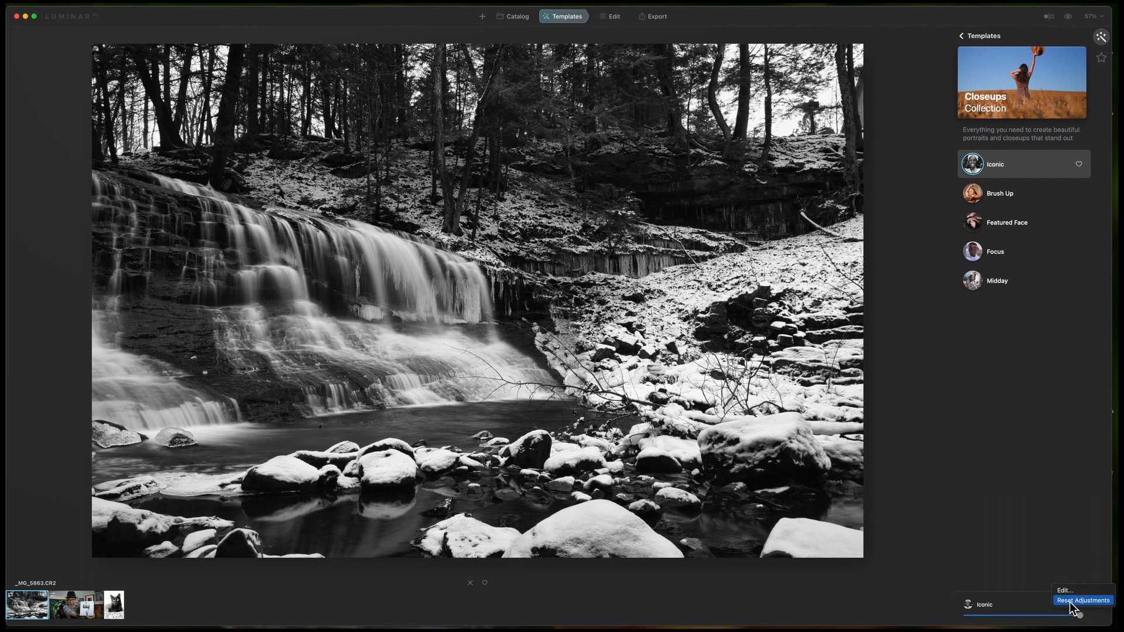
{"action": "left_click", "coordinate": [1072, 601]}
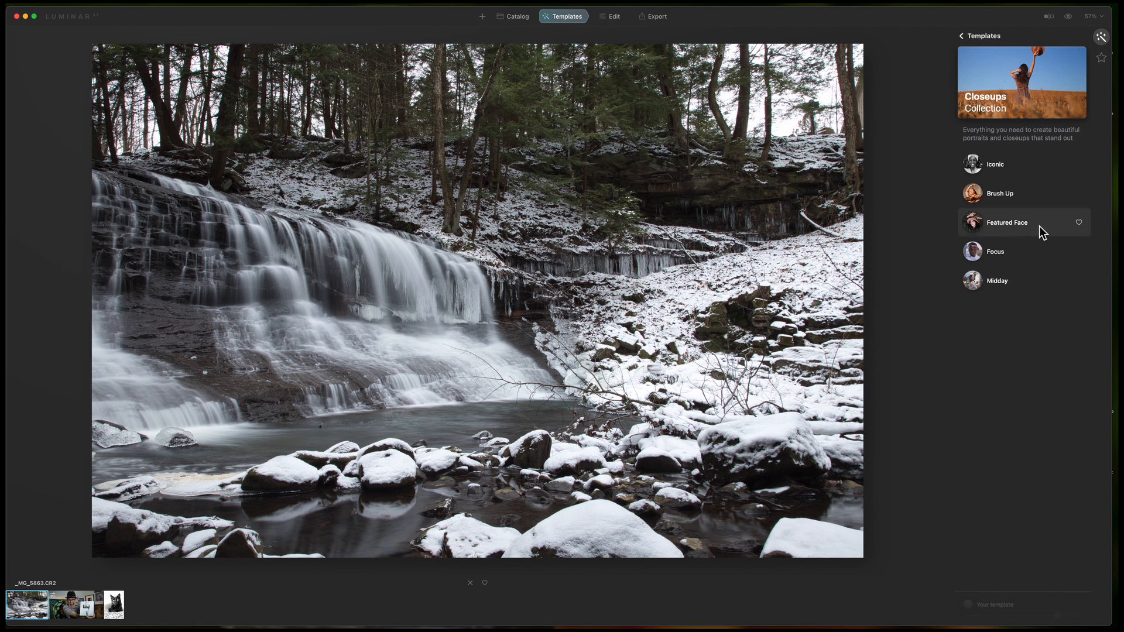
{"action": "left_click", "coordinate": [963, 36]}
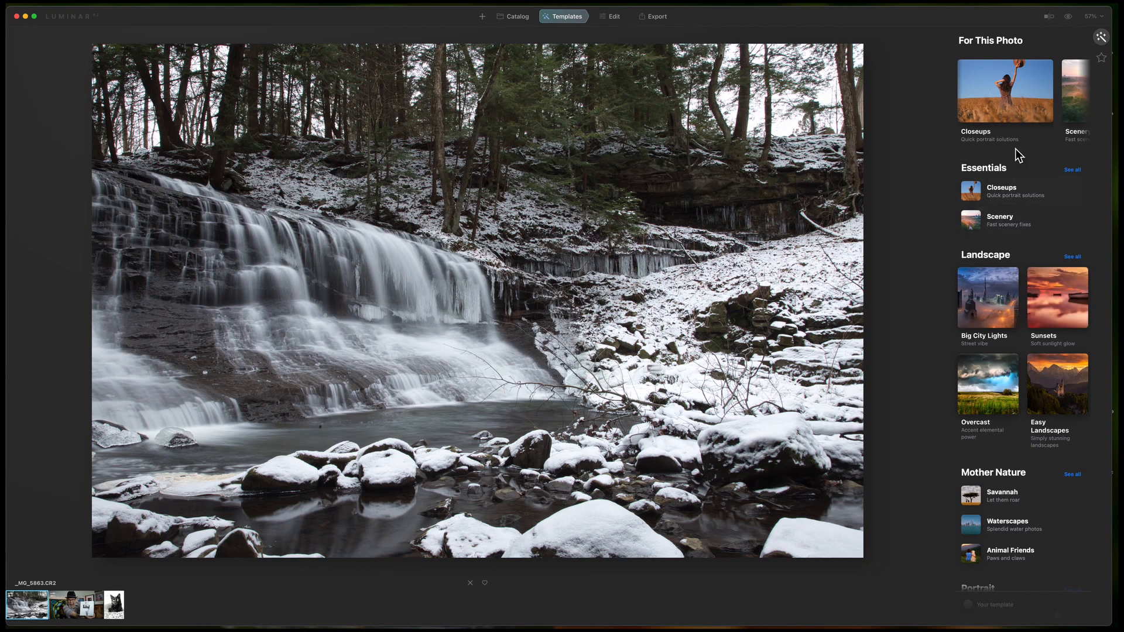
- Inspect the waterfall and the snowy slope at 100% magnification, then return to the full photo view
{"action": "scroll", "coordinate": [1016, 114], "scroll_direction": "right", "scroll_amount": 3}
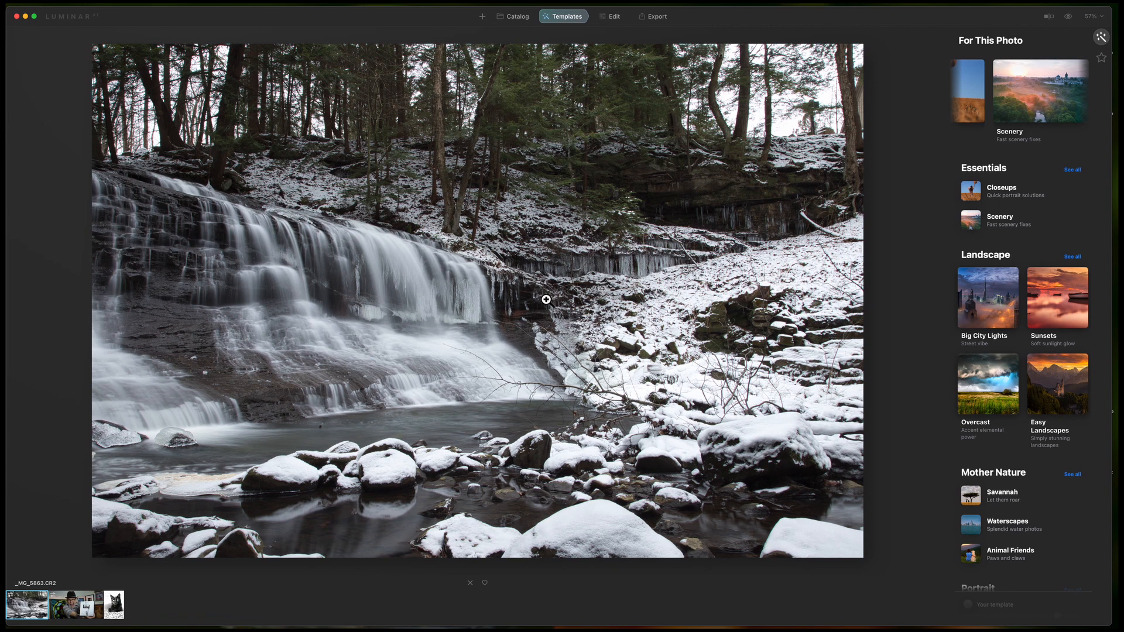
{"action": "left_click", "coordinate": [546, 299]}
{"action": "left_click_drag", "start_coordinate": [432, 367], "coordinate": [521, 623]}
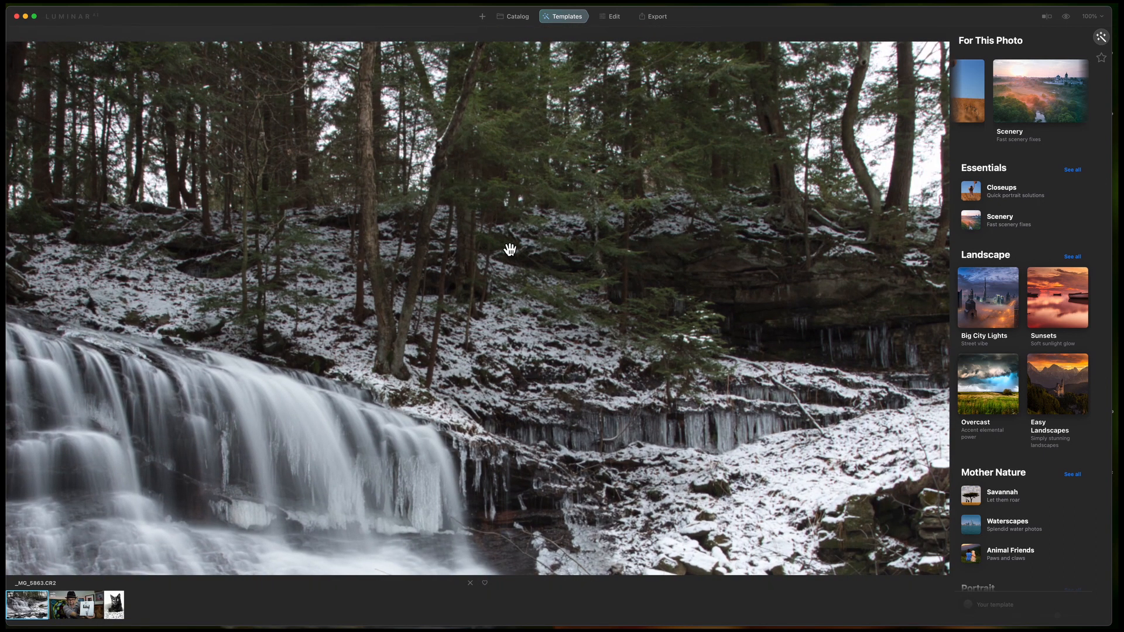
{"action": "left_click_drag", "start_coordinate": [351, 297], "coordinate": [450, 228]}
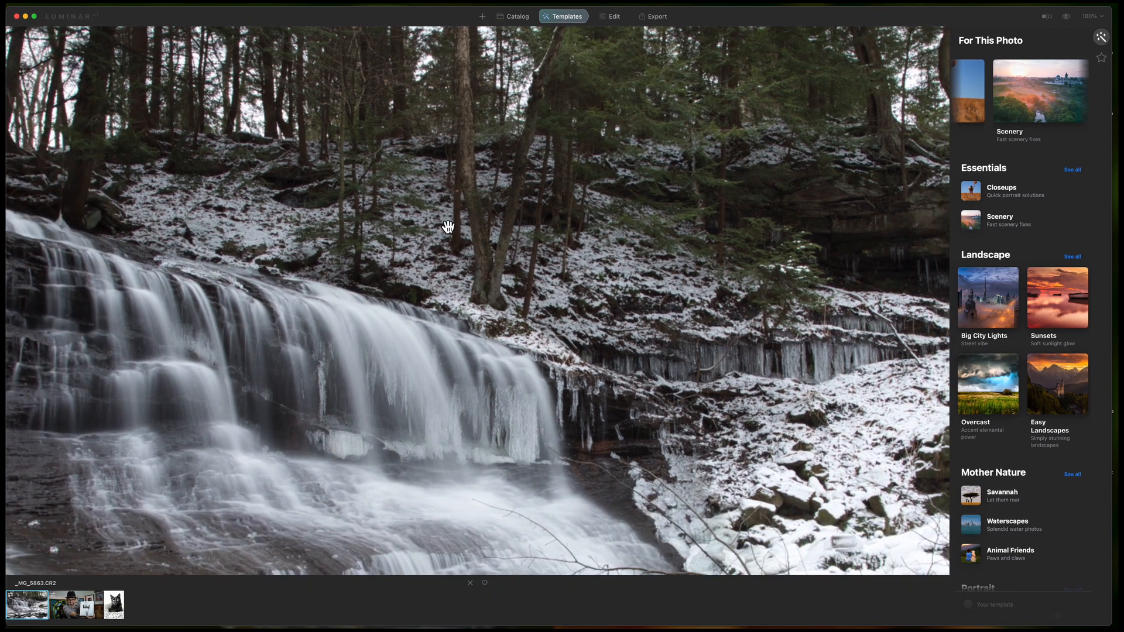
{"action": "left_click", "coordinate": [447, 226]}
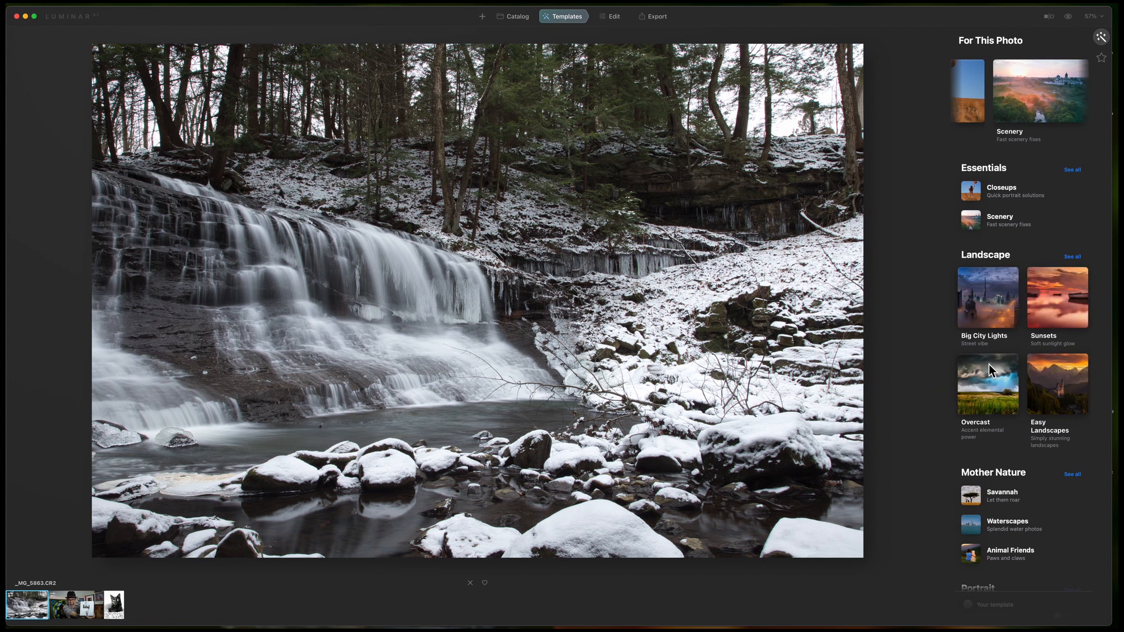
- Open the Easy Landscapes collection, try its Long Exposure template on the photo and reset the adjustments
{"action": "left_click", "coordinate": [1057, 384]}
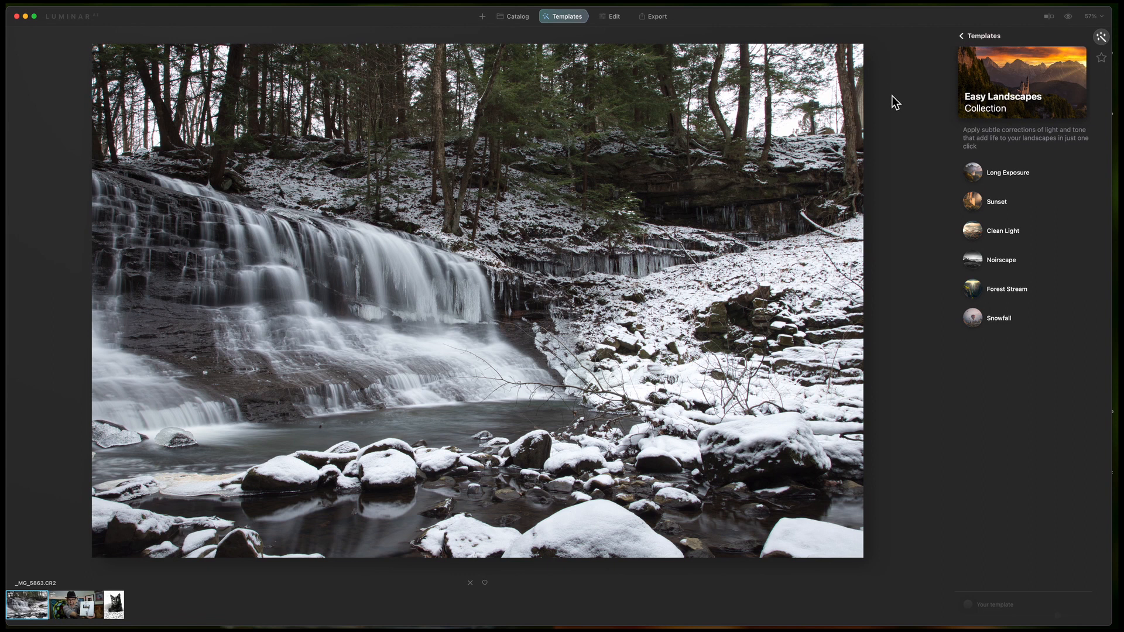
{"action": "left_click", "coordinate": [1013, 176]}
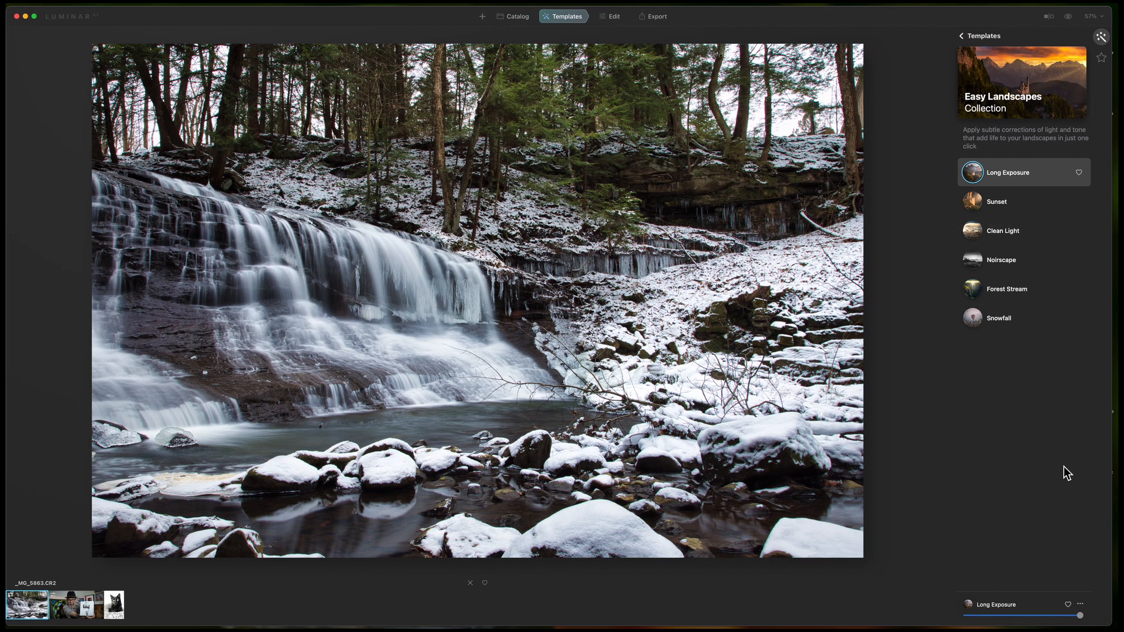
{"action": "left_click", "coordinate": [1080, 604]}
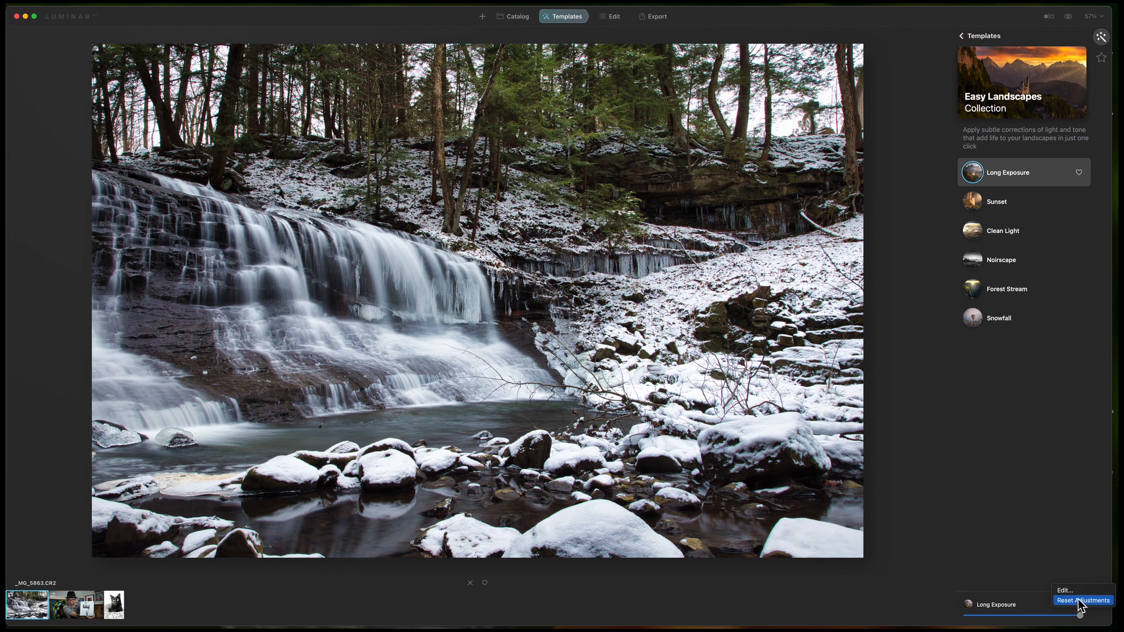
{"action": "left_click", "coordinate": [1075, 601]}
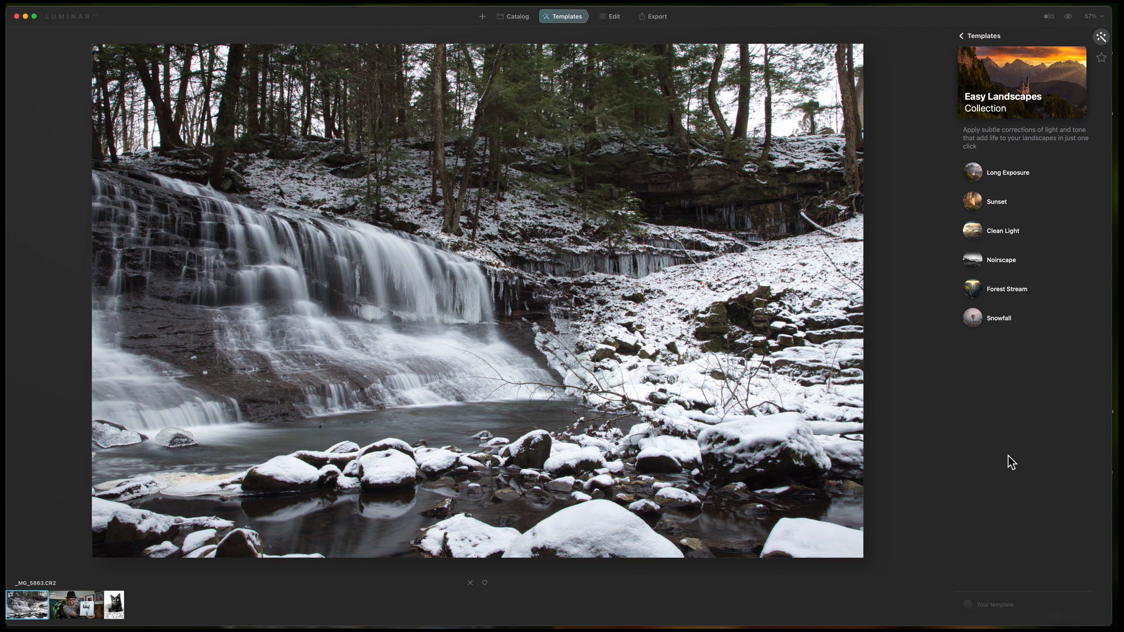
- Try the Sunset, Clean Light and Noirscape templates in turn, and apply Forest Stream to the waterfall photo
{"action": "left_click", "coordinate": [1004, 208]}
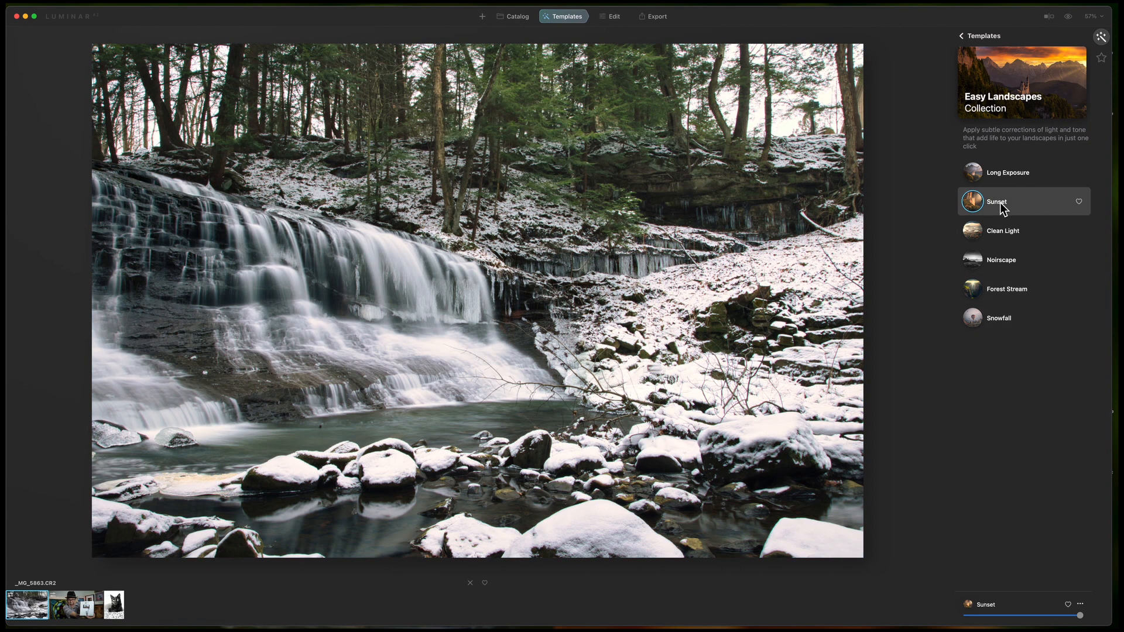
{"action": "left_click", "coordinate": [1008, 234]}
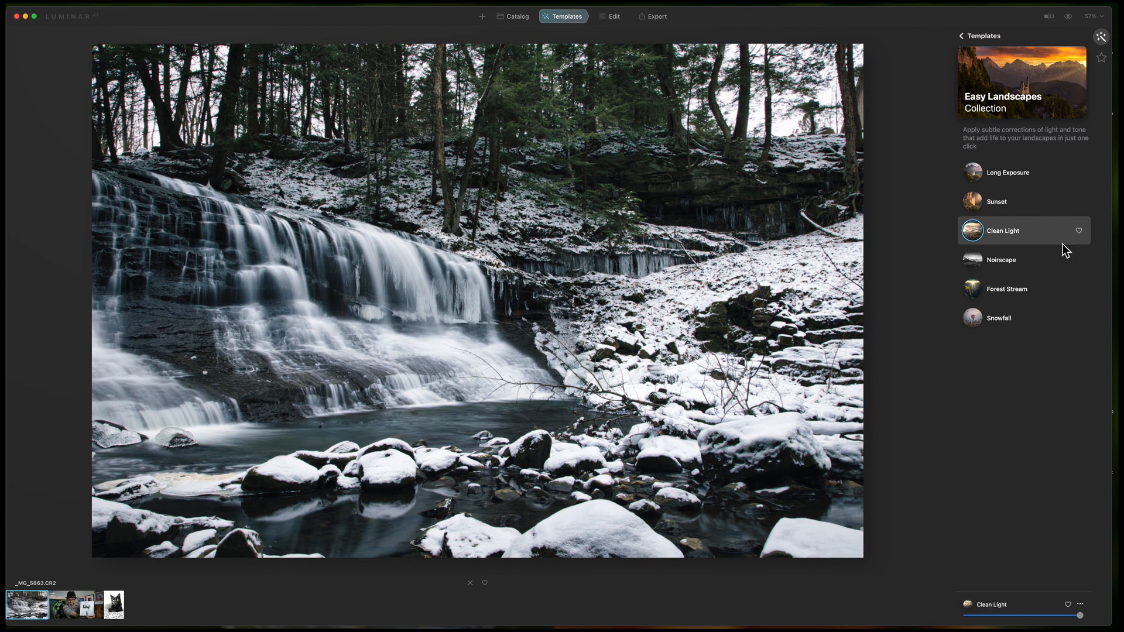
{"action": "left_click", "coordinate": [1027, 258]}
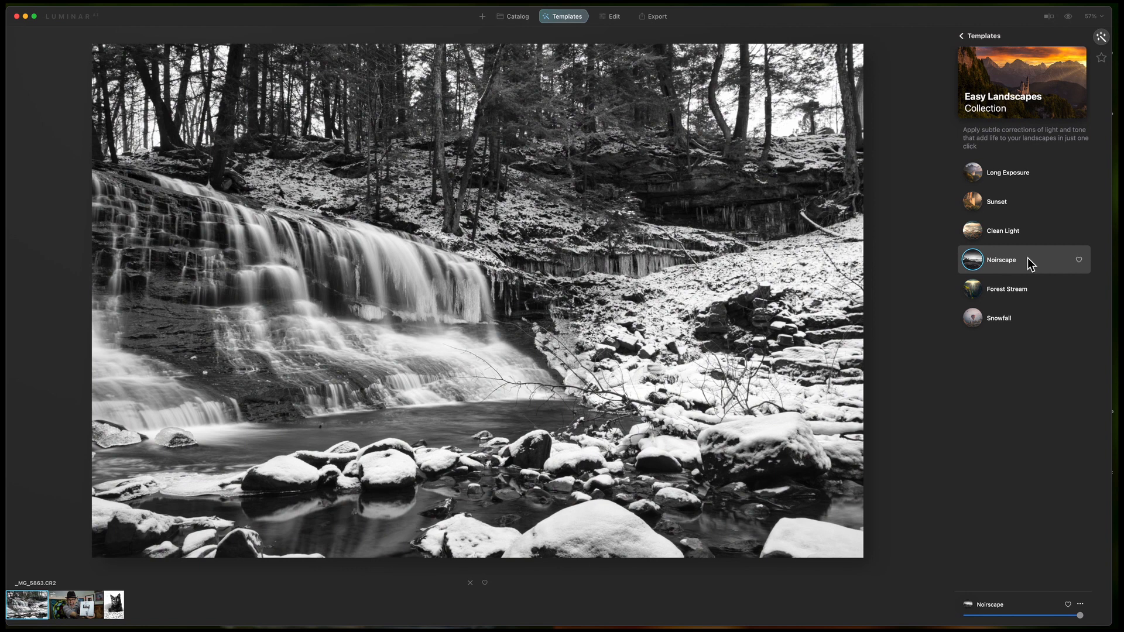
{"action": "left_click", "coordinate": [1022, 289]}
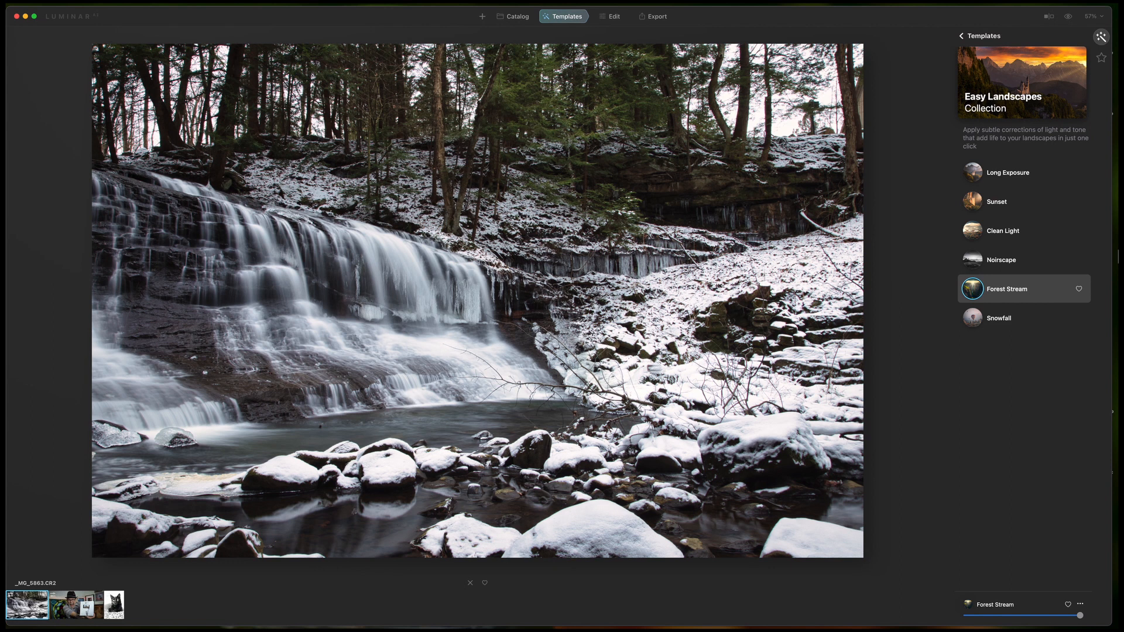
- Try the Snowfall template on the waterfall photo, reset the adjustments and return to the overview of template collections
{"action": "left_click", "coordinate": [998, 321]}
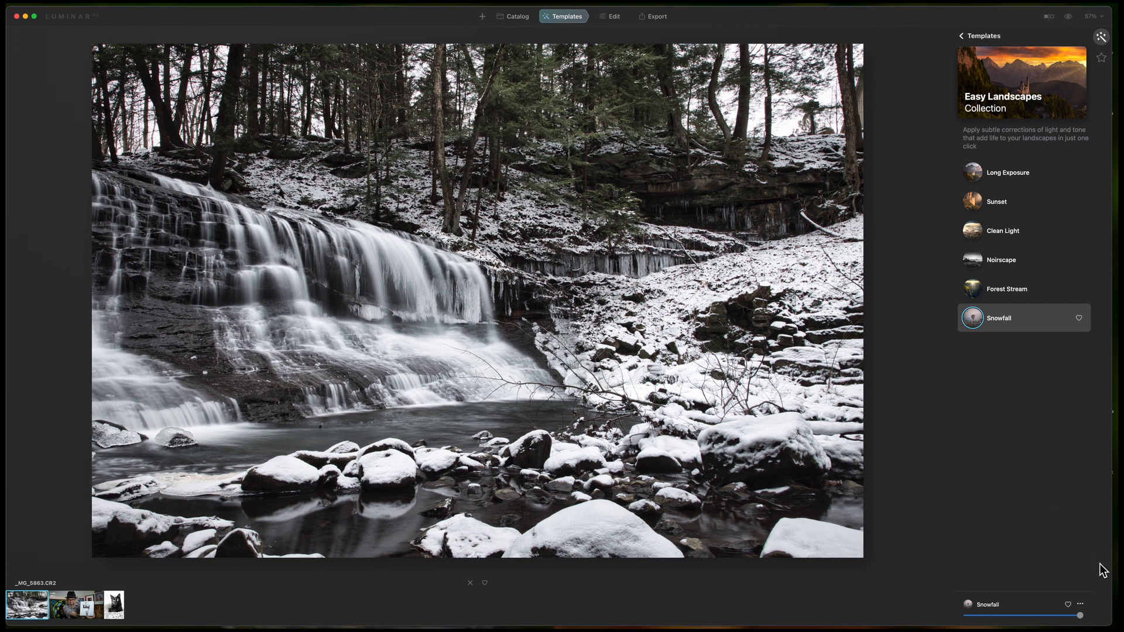
{"action": "left_click", "coordinate": [1080, 605]}
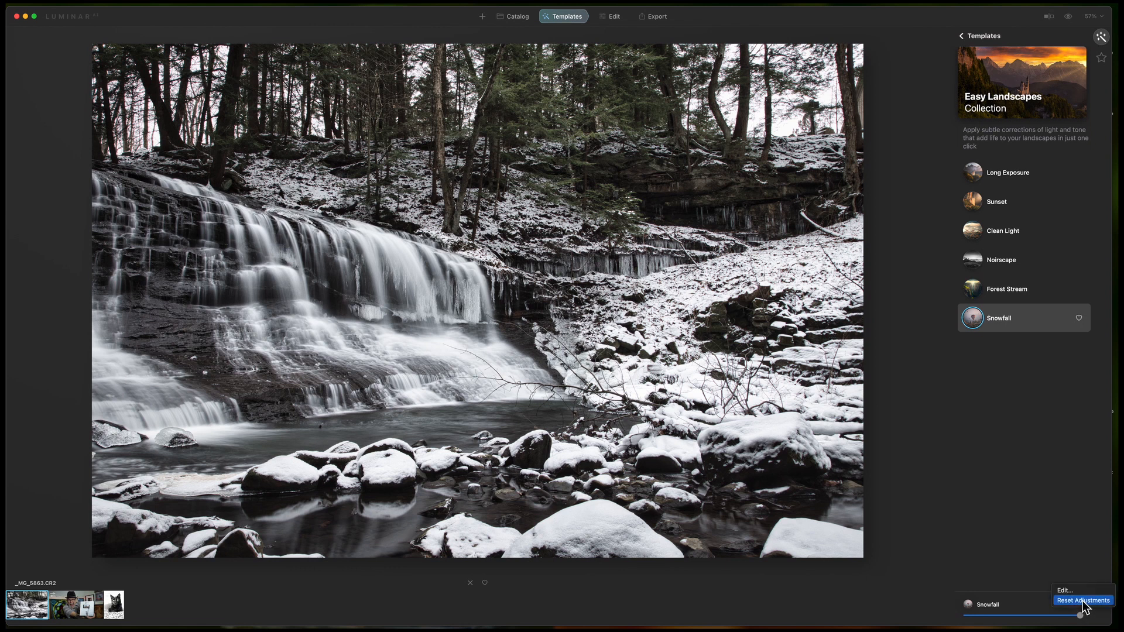
{"action": "left_click", "coordinate": [1084, 601]}
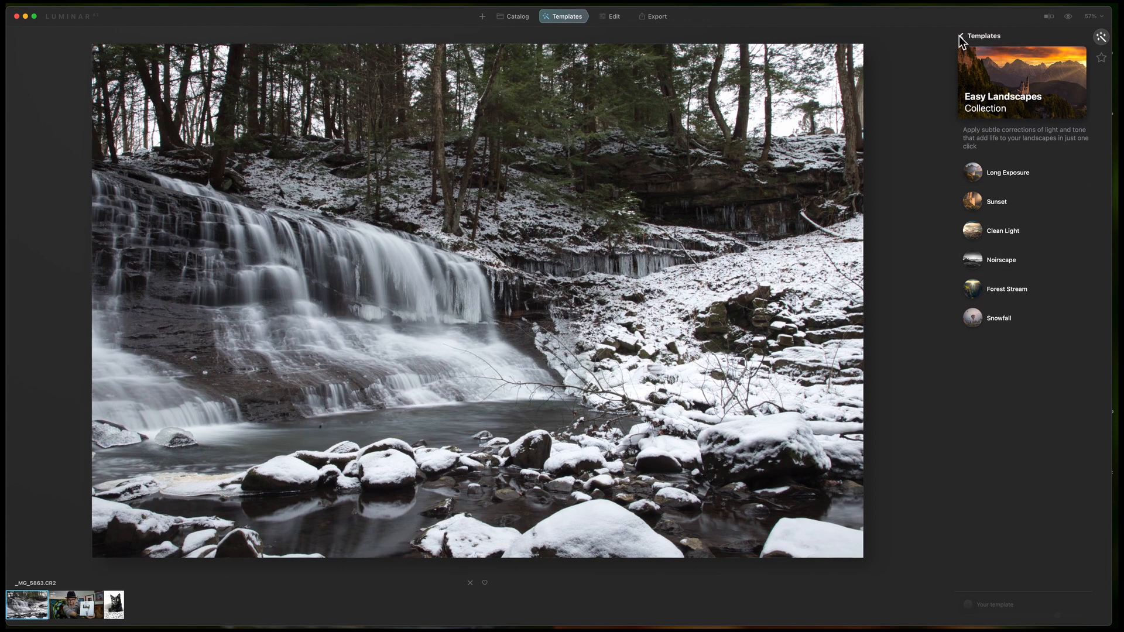
{"action": "left_click", "coordinate": [961, 38]}
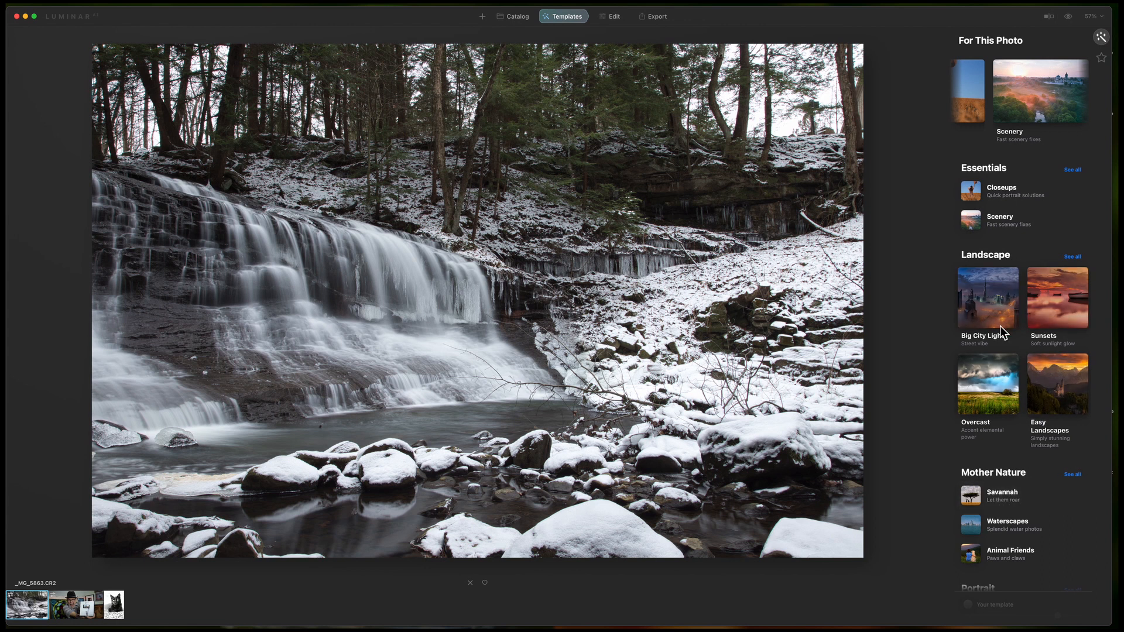
{"action": "scroll", "coordinate": [983, 526], "scroll_direction": "down", "scroll_amount": 5}
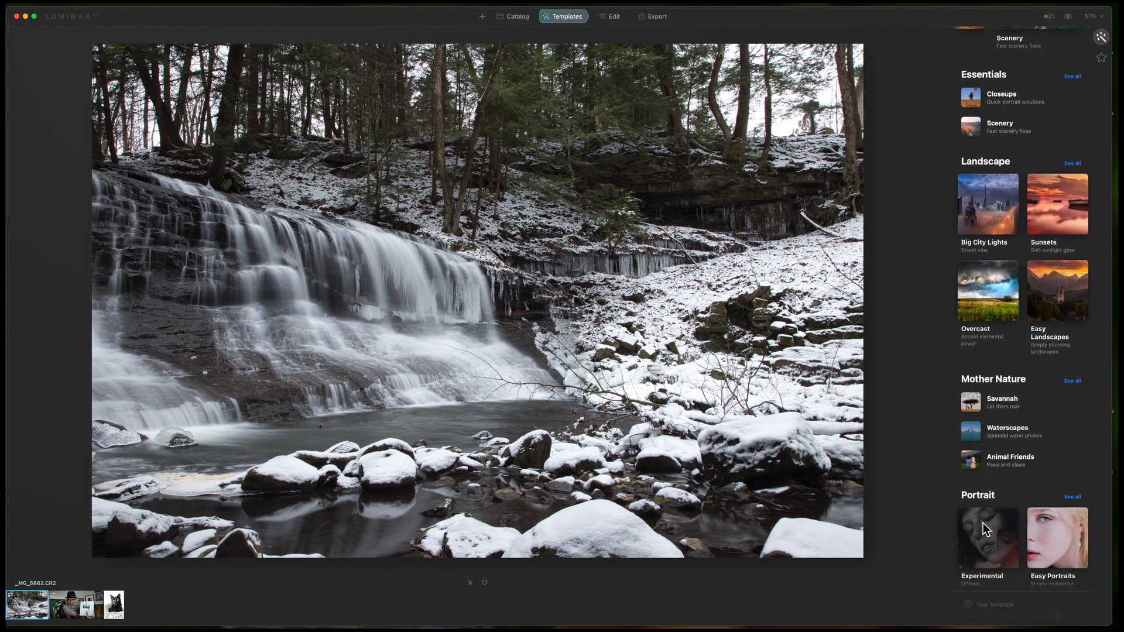
{"action": "scroll", "coordinate": [983, 522], "scroll_direction": "down", "scroll_amount": 1}
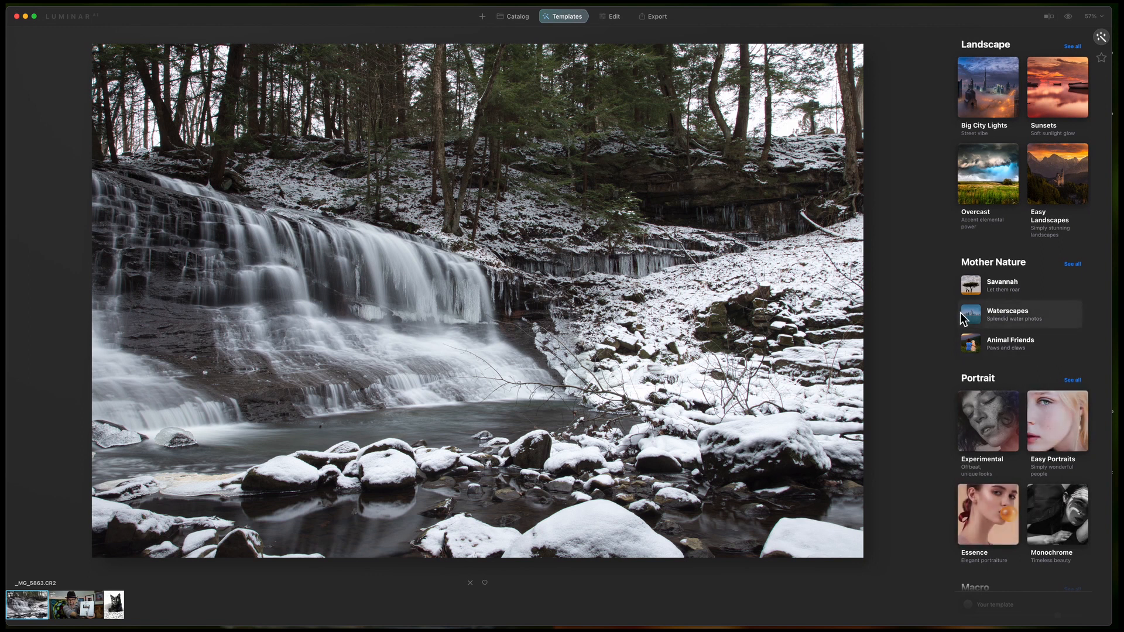
{"action": "scroll", "coordinate": [1005, 341], "scroll_direction": "up", "scroll_amount": 6}
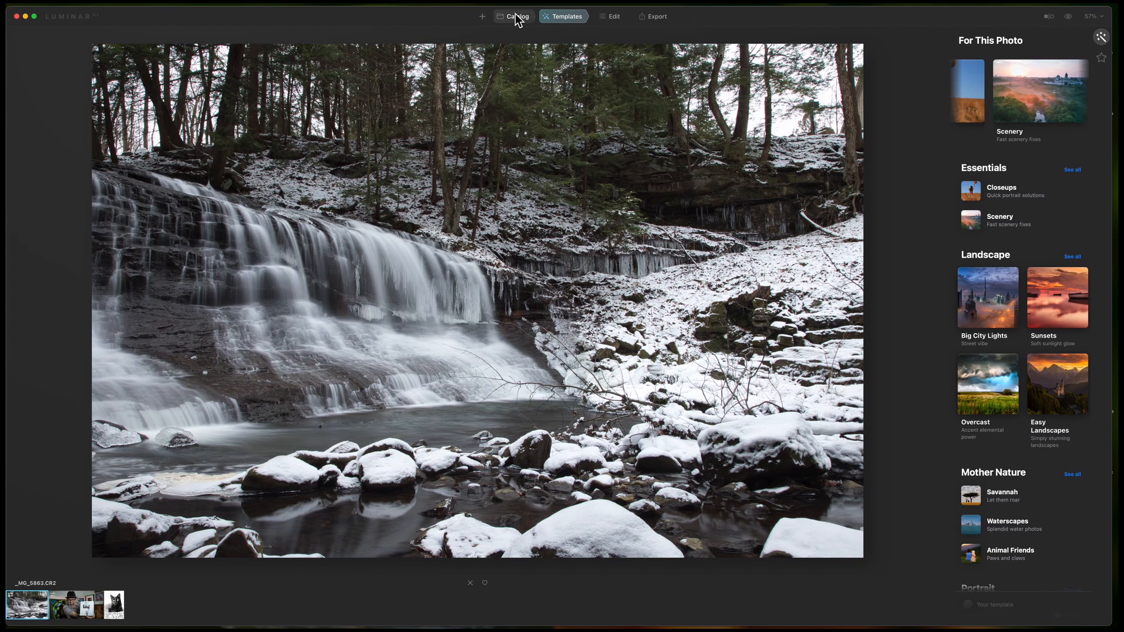
- Enable Auto Distortion Corrections and Remove Chromatic Aberrations for the photo in the professional Optics editing tool
{"action": "mouse_move", "coordinate": [619, 14]}
{"action": "left_click", "coordinate": [613, 16]}
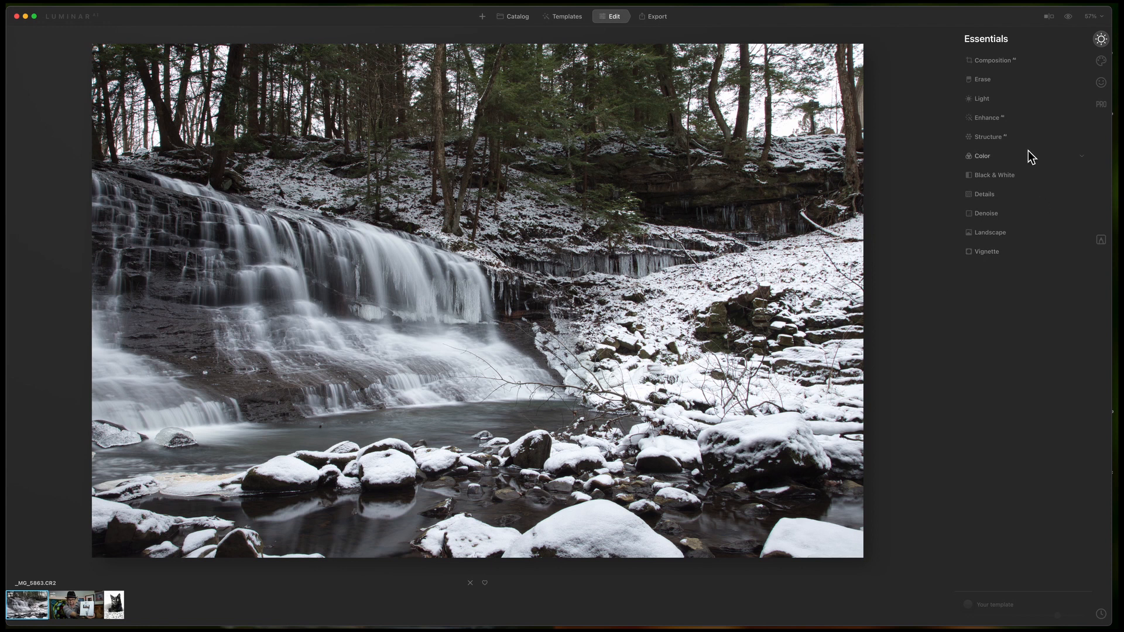
{"action": "left_click", "coordinate": [1102, 107]}
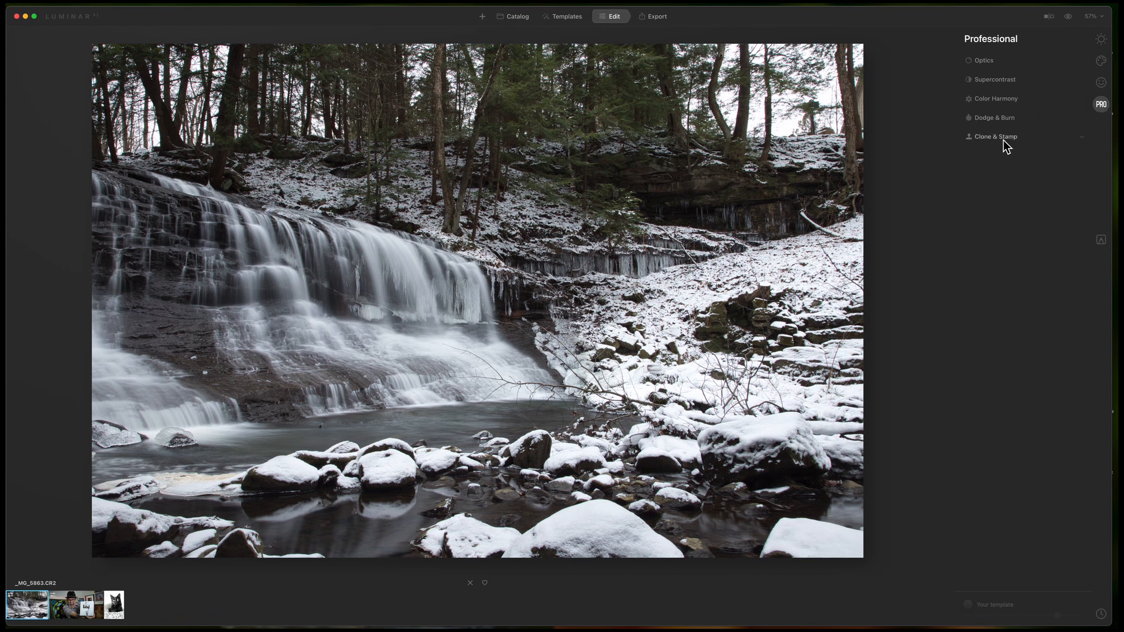
{"action": "left_click", "coordinate": [986, 60]}
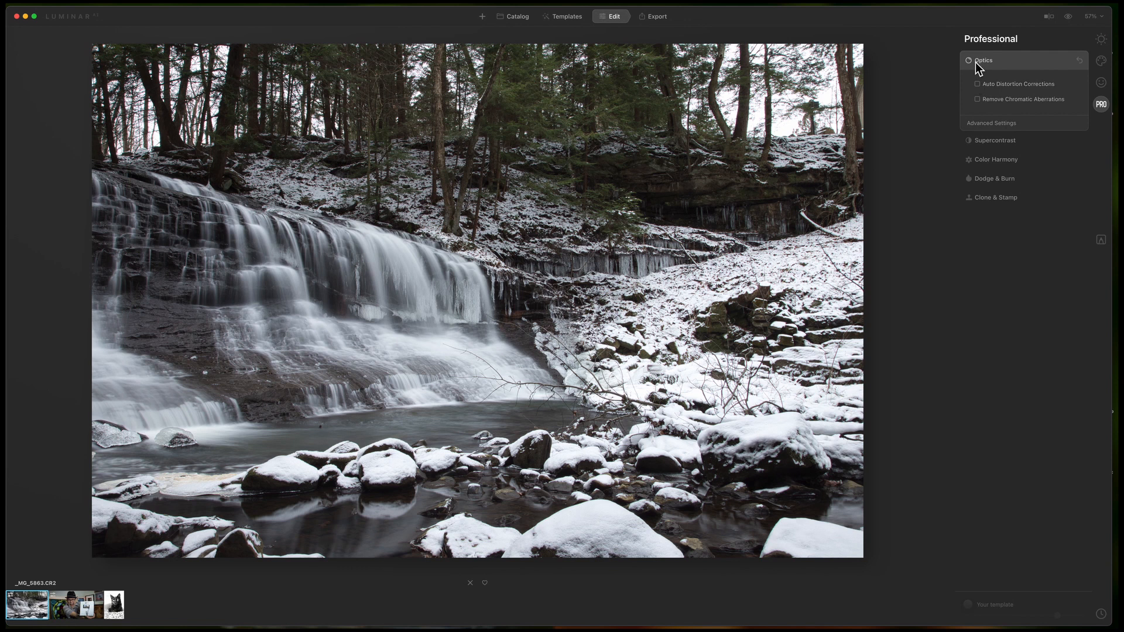
{"action": "left_click", "coordinate": [976, 84]}
{"action": "left_click", "coordinate": [976, 100]}
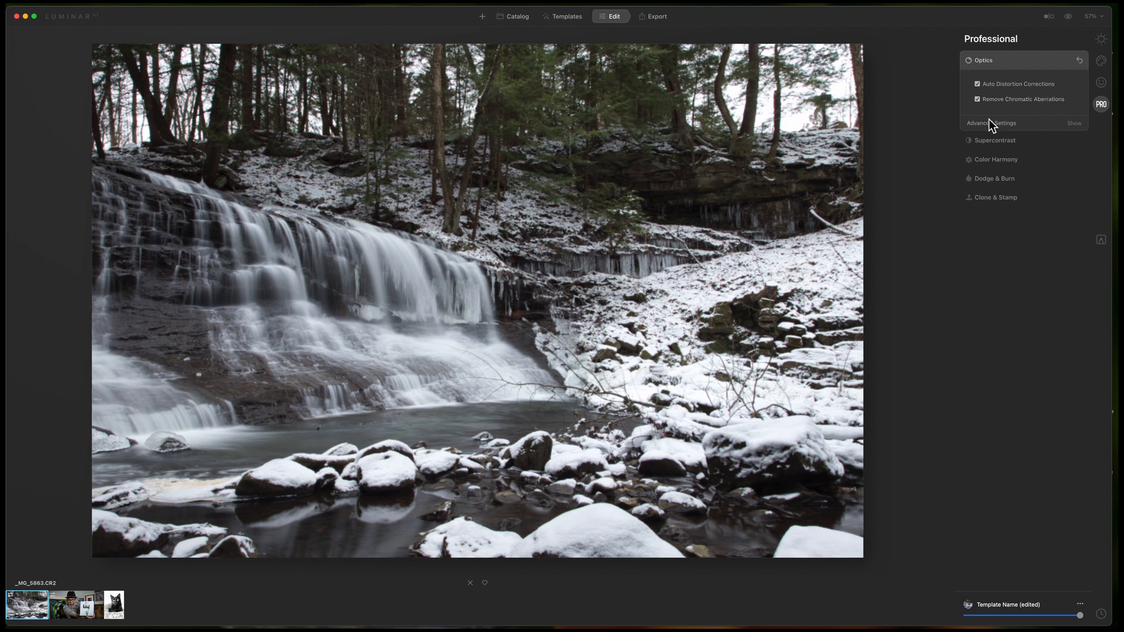
{"action": "left_click", "coordinate": [988, 123]}
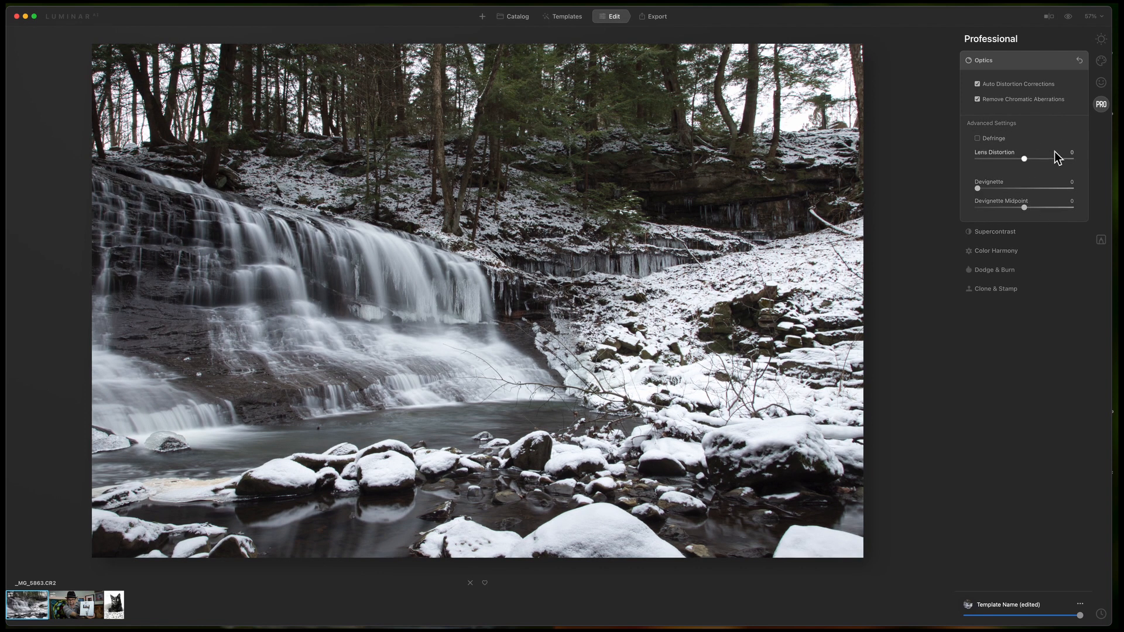
{"action": "left_click", "coordinate": [1033, 62]}
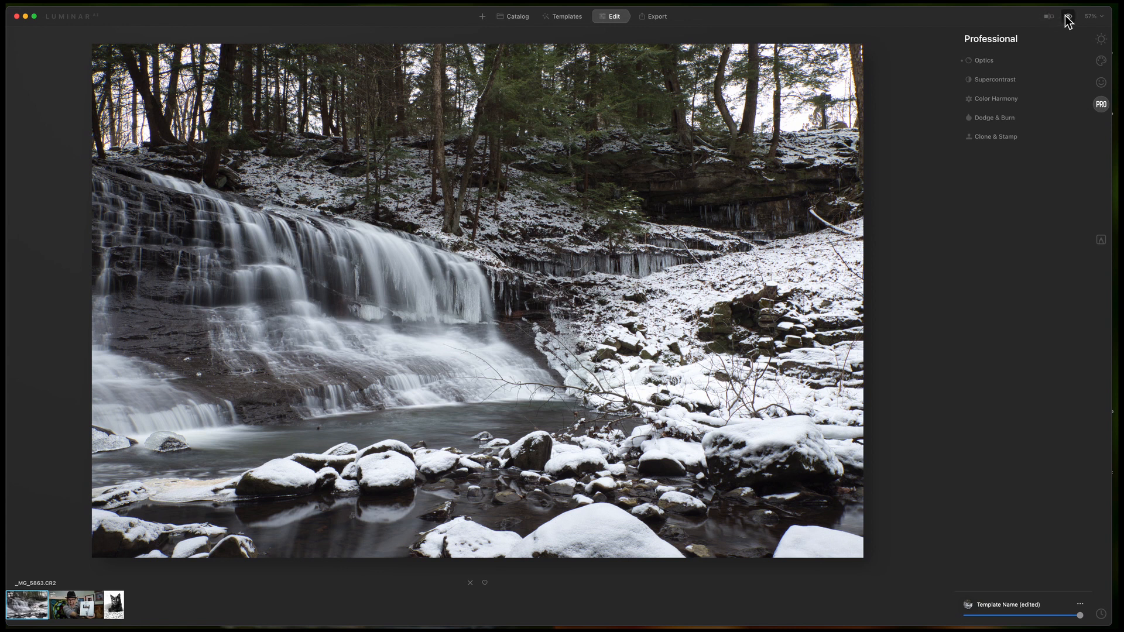
- Compare the photo before and after the optics corrections several times, ending on the corrected version
{"action": "left_click", "coordinate": [1068, 18]}
{"action": "left_click", "coordinate": [1068, 17]}
{"action": "left_click", "coordinate": [1068, 18]}
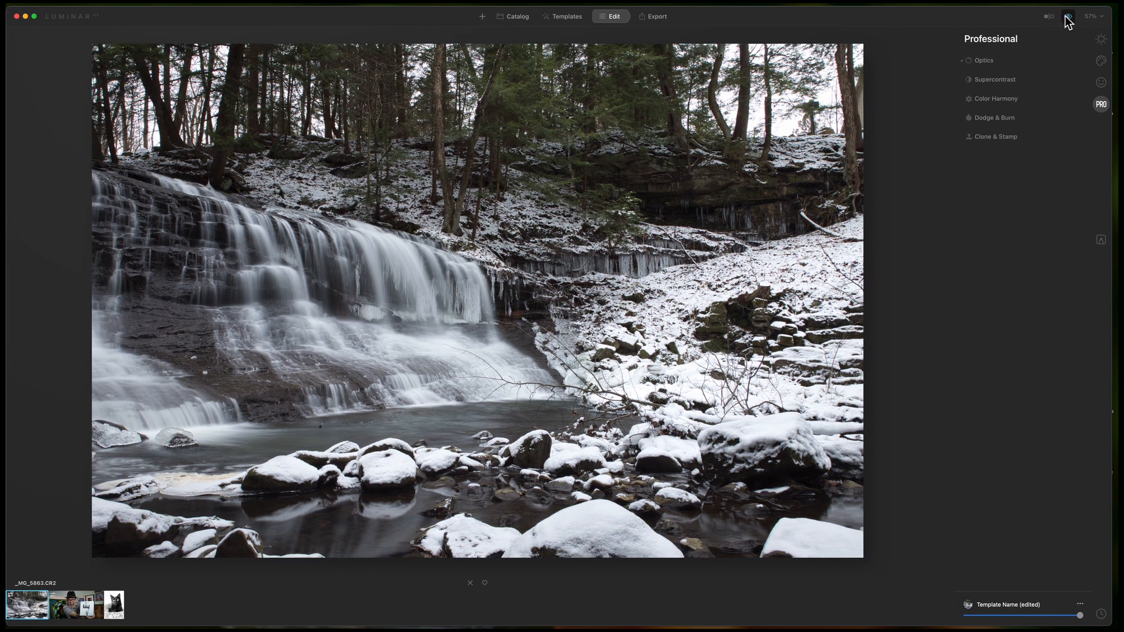
{"action": "left_click", "coordinate": [1066, 18]}
{"action": "left_click", "coordinate": [1069, 19]}
{"action": "left_click", "coordinate": [1068, 19]}
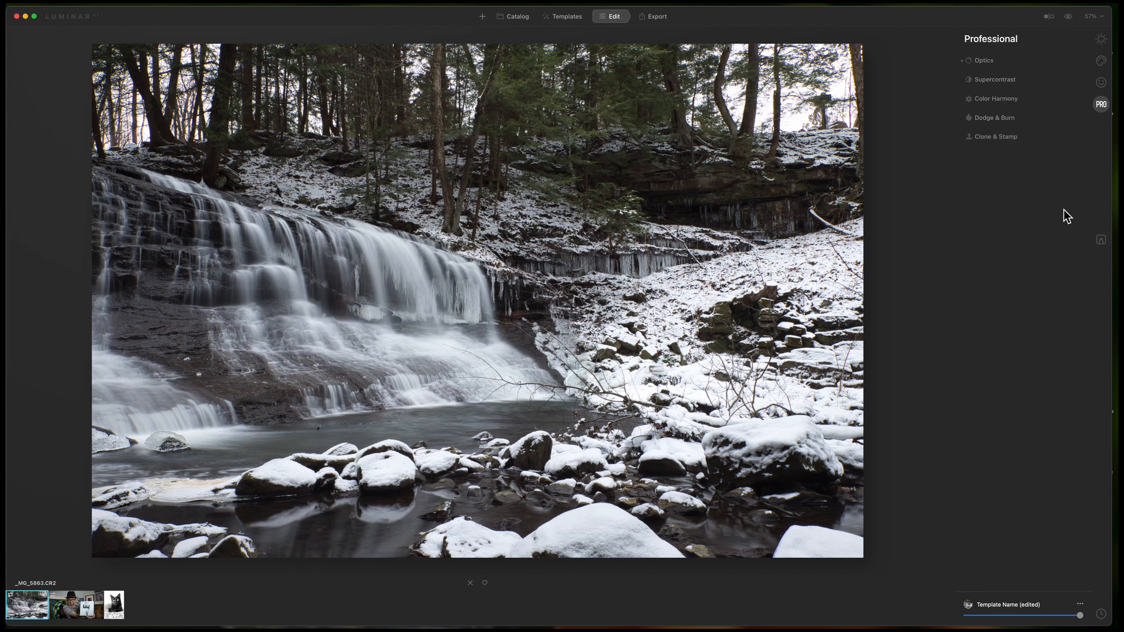
- Let Composition AI suggest a crop for the waterfall photo, keeping the Original ratio
{"action": "left_click", "coordinate": [1102, 41]}
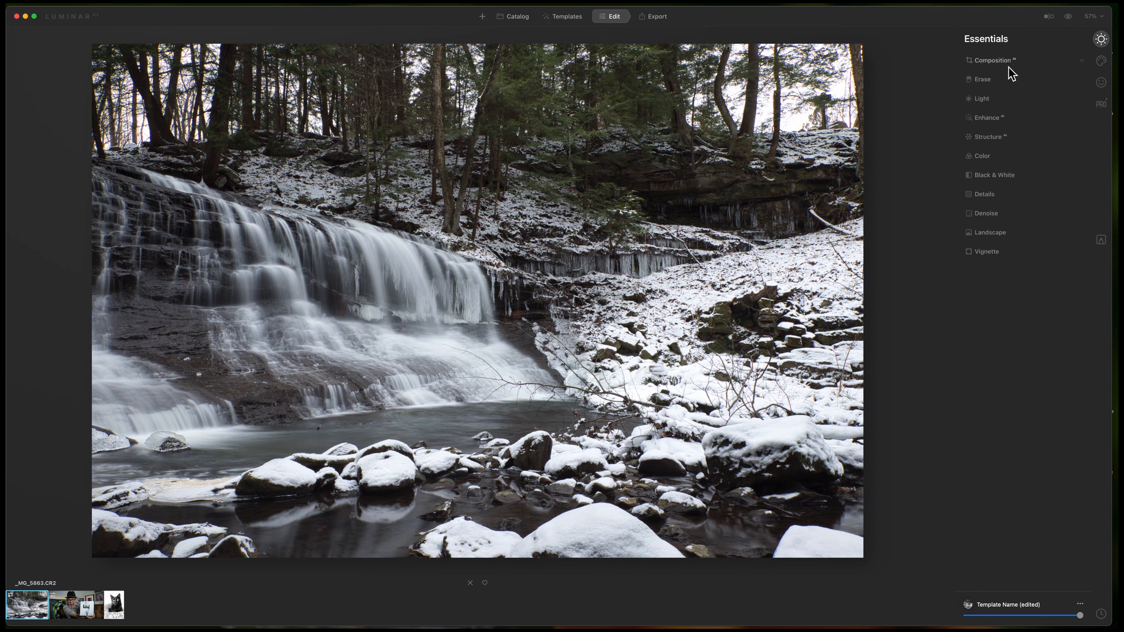
{"action": "left_click", "coordinate": [993, 62]}
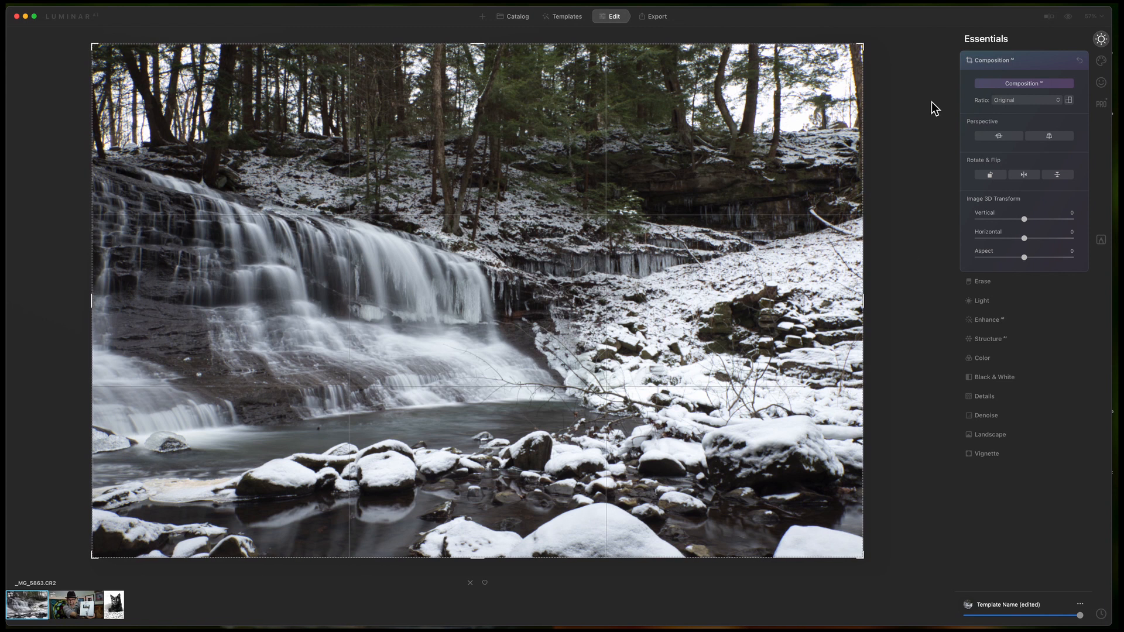
{"action": "left_click", "coordinate": [1014, 85]}
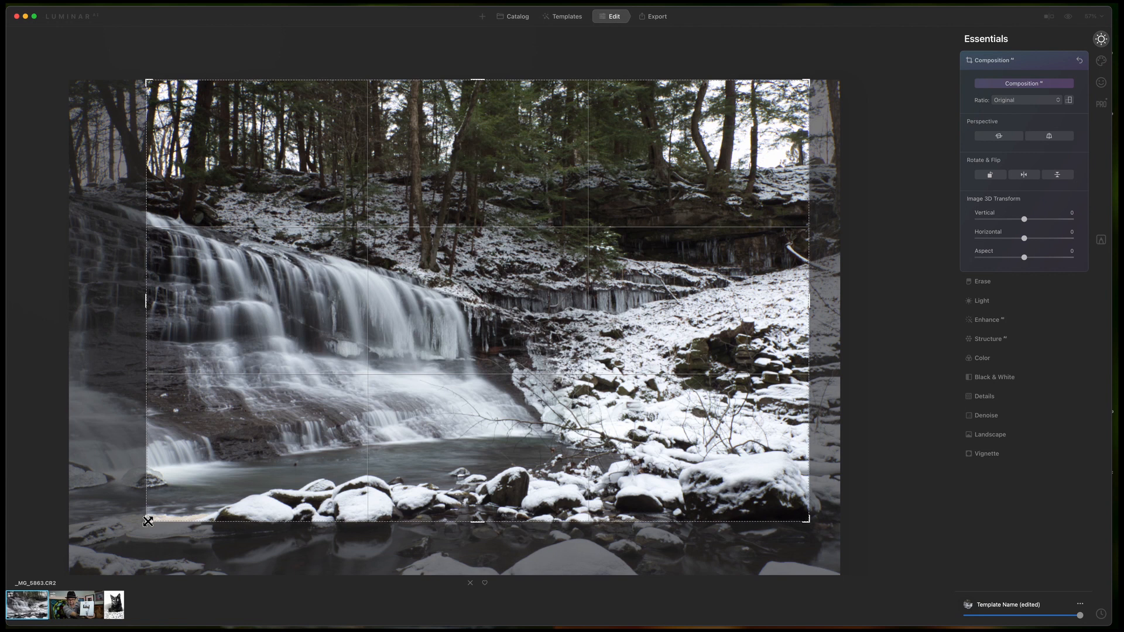
- Enlarge the suggested crop slightly, reposition the photo to include the full waterfall and the foreground snowy rocks, and apply it
{"action": "left_click_drag", "start_coordinate": [147, 521], "coordinate": [10, 526]}
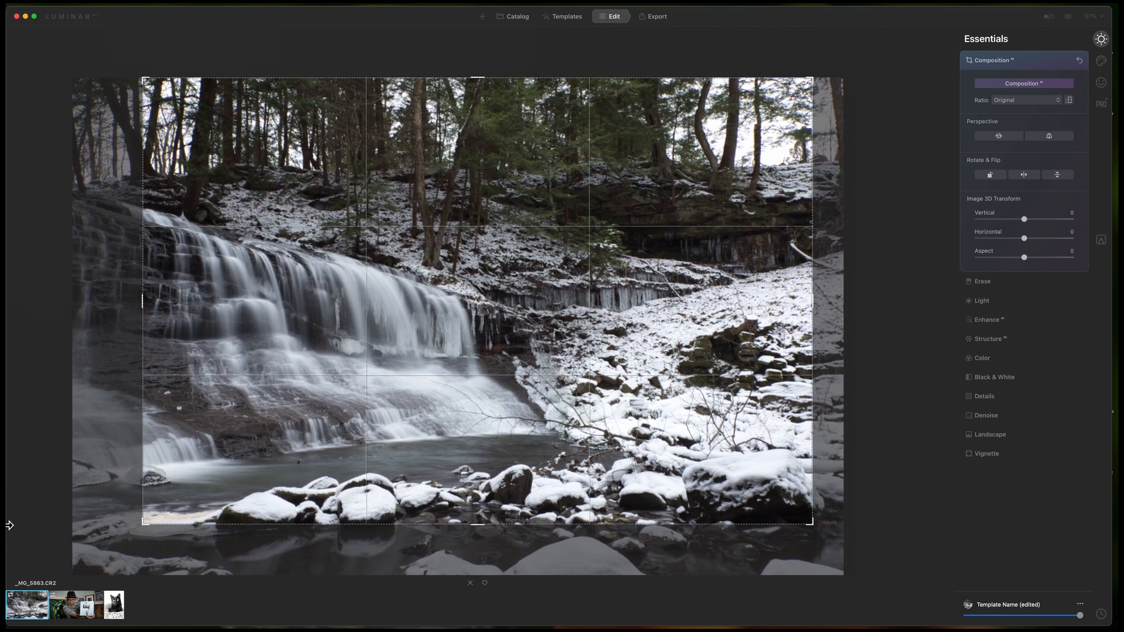
{"action": "left_click_drag", "start_coordinate": [364, 392], "coordinate": [431, 342]}
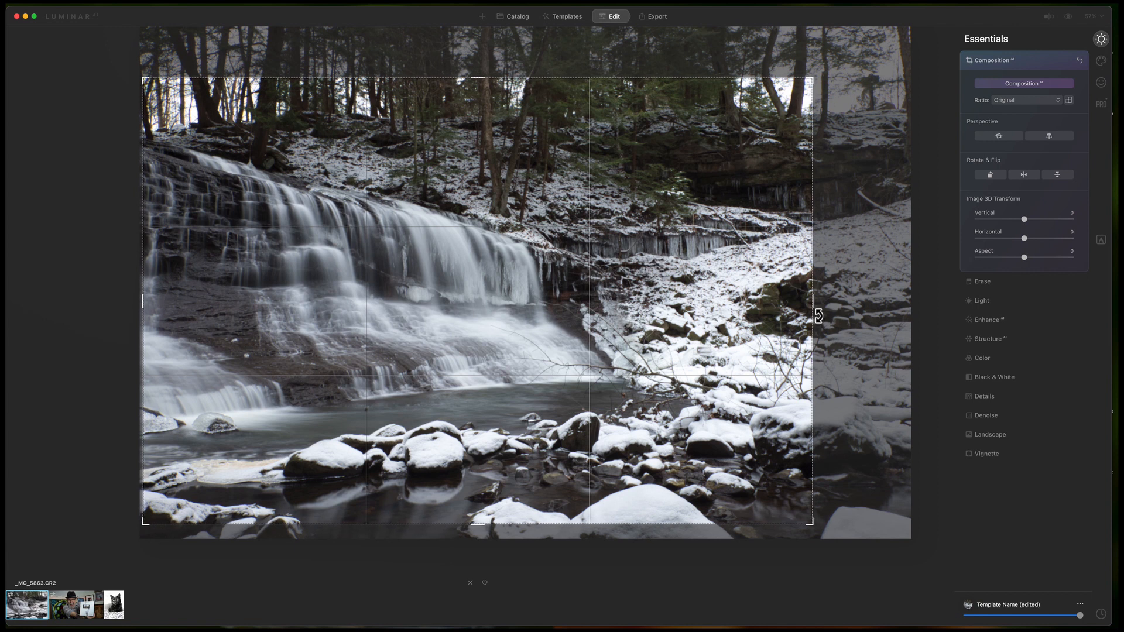
{"action": "mouse_move", "coordinate": [814, 300]}
{"action": "left_mouse_down"}
{"action": "mouse_move", "coordinate": [832, 301]}
{"action": "mouse_move", "coordinate": [816, 304]}
{"action": "left_mouse_up"}
{"action": "left_click_drag", "start_coordinate": [576, 399], "coordinate": [576, 388]}
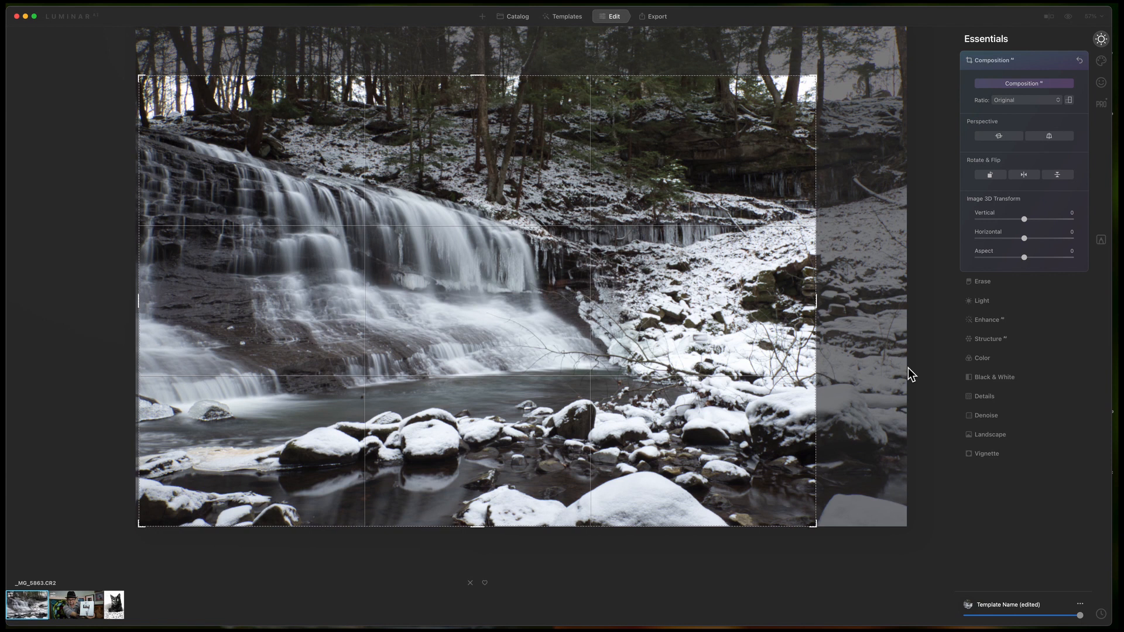
{"action": "key", "text": "Return"}
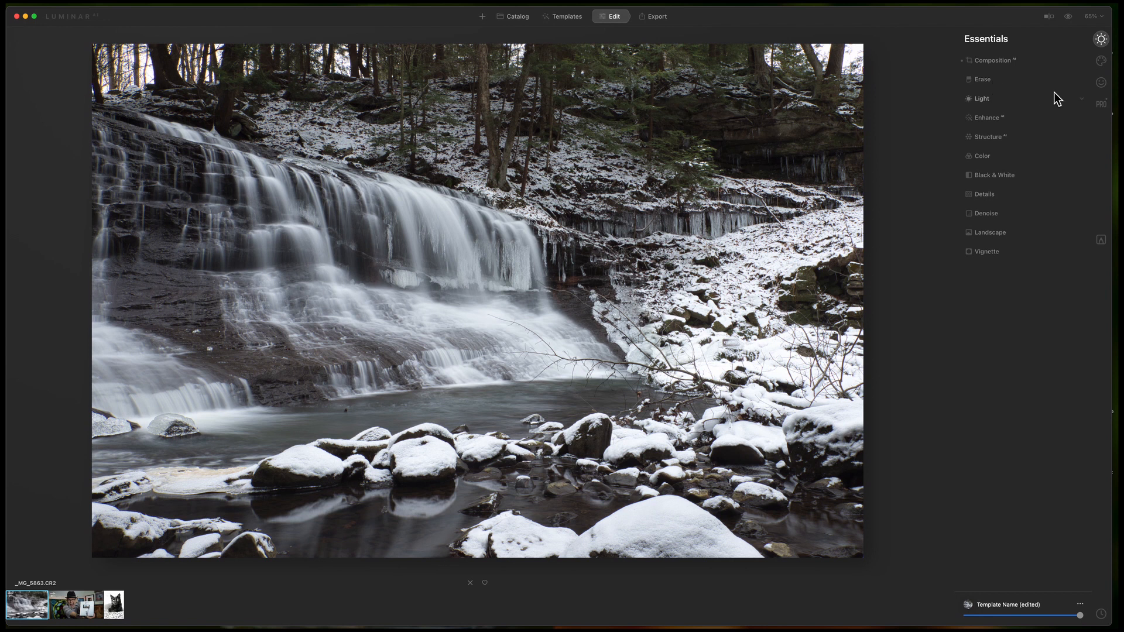
- Try the Daylight, Cloudy and Shade white balance presets in turn in the Light tool
{"action": "left_click", "coordinate": [976, 100]}
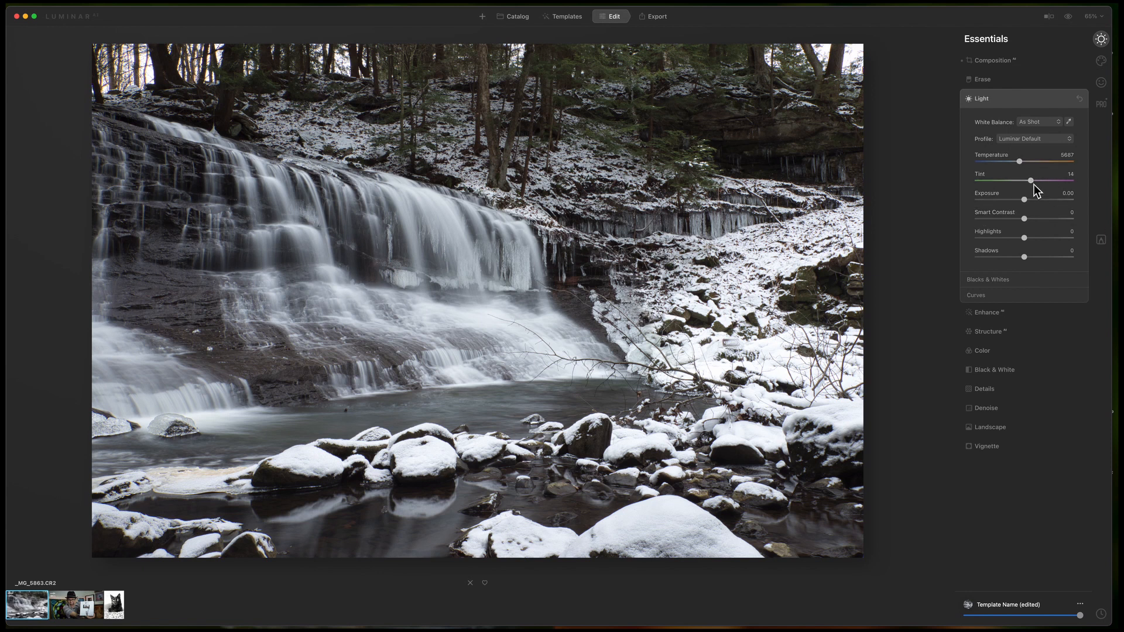
{"action": "left_click", "coordinate": [1057, 122]}
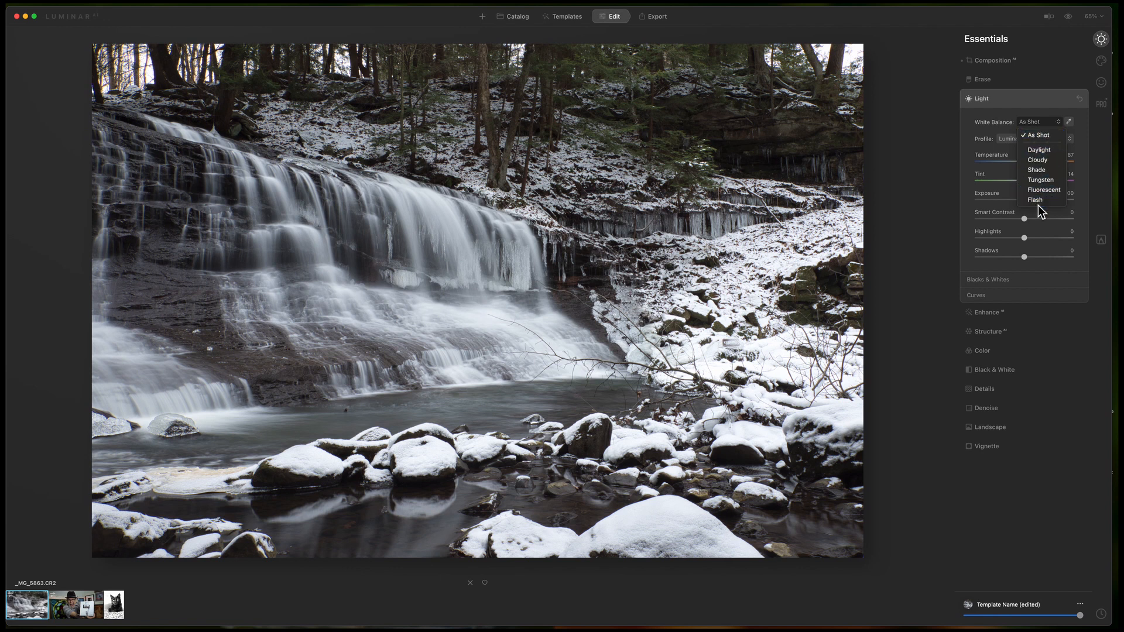
{"action": "left_click", "coordinate": [1045, 154]}
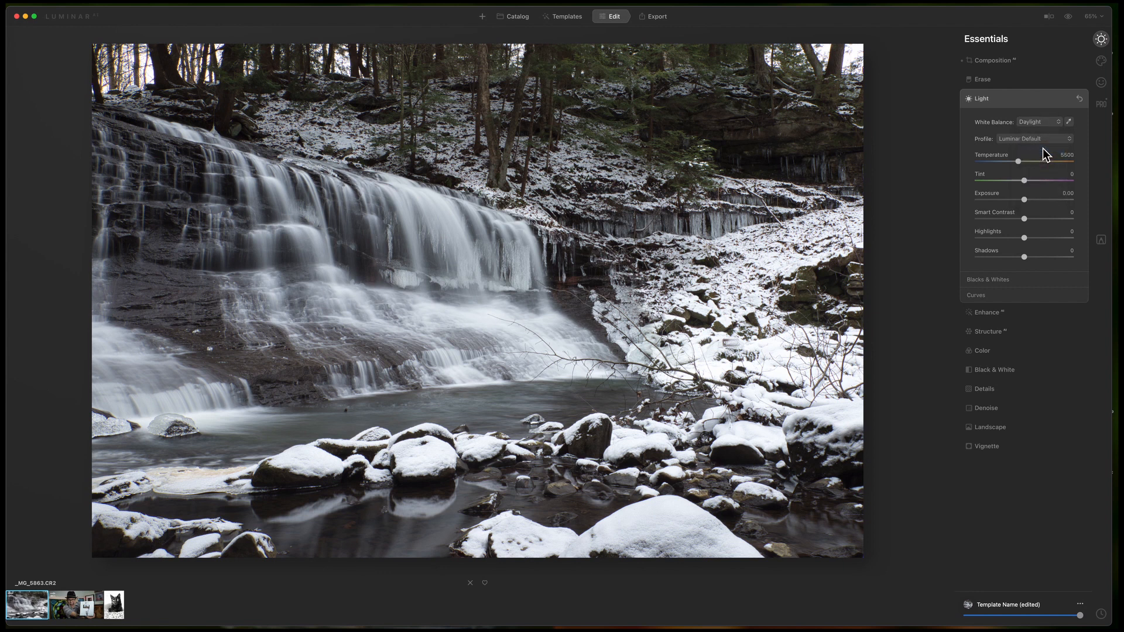
{"action": "left_click", "coordinate": [1060, 121]}
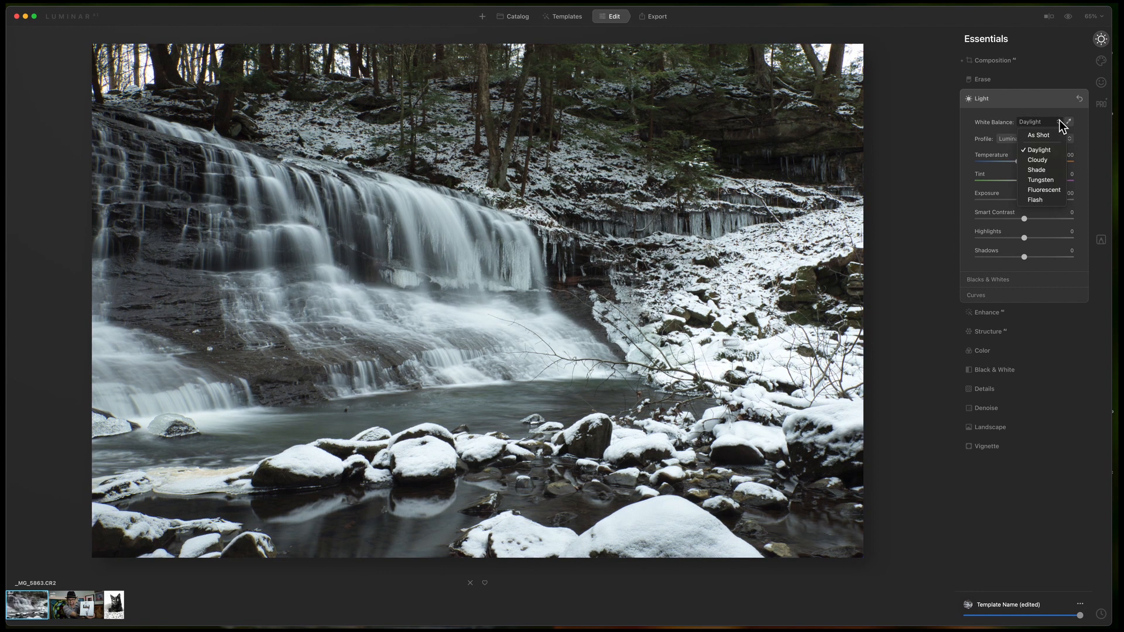
{"action": "left_click", "coordinate": [1042, 160]}
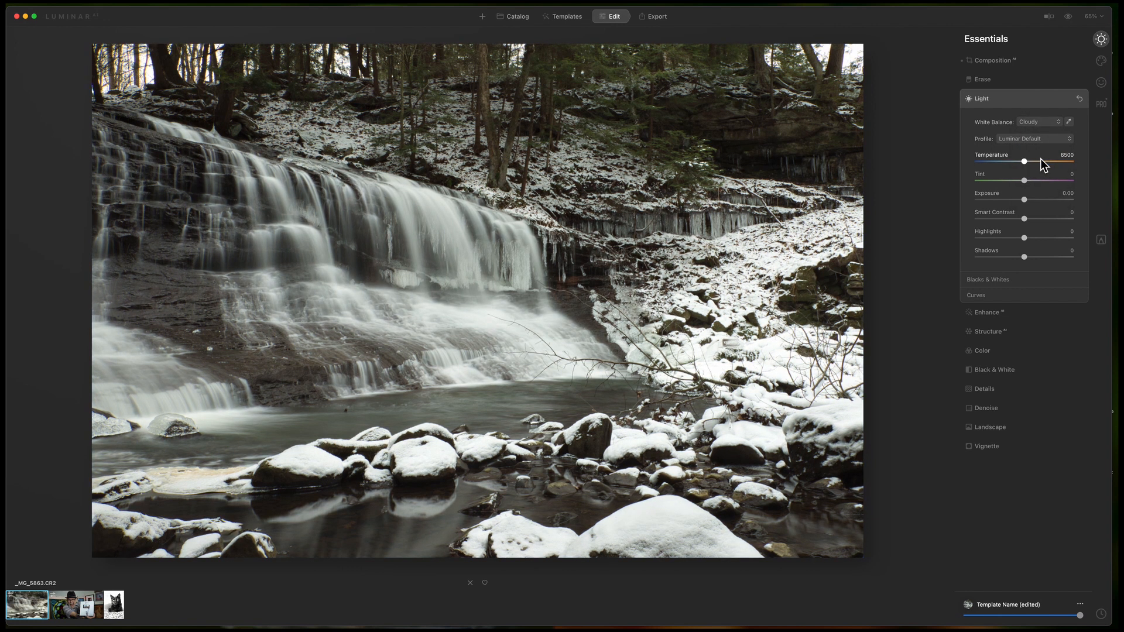
{"action": "left_click", "coordinate": [1058, 121]}
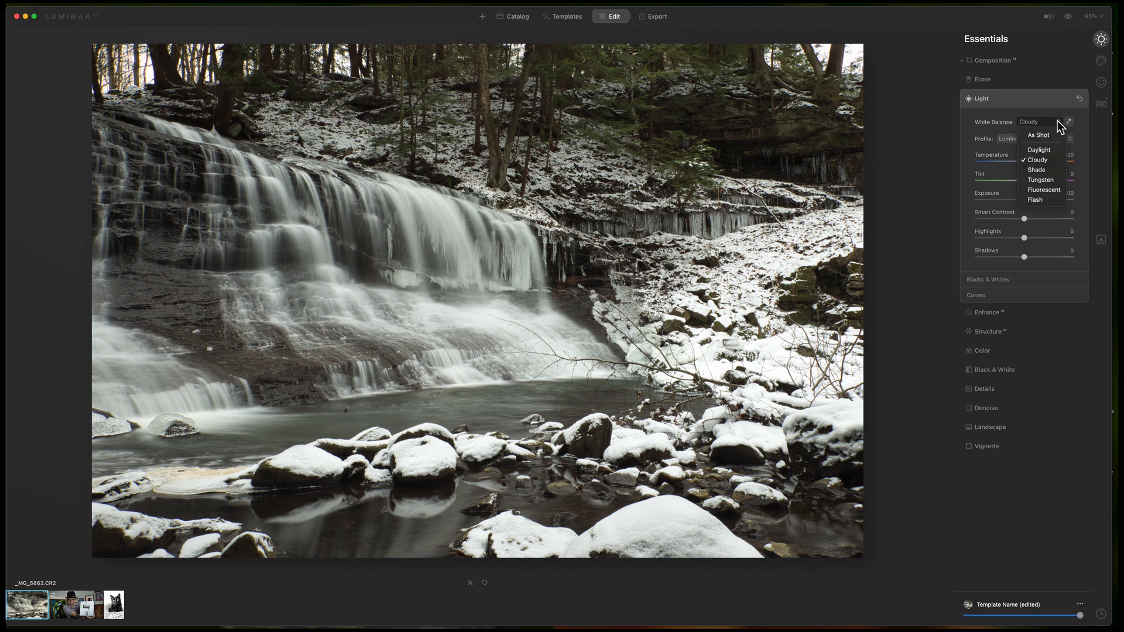
{"action": "left_click", "coordinate": [1036, 169]}
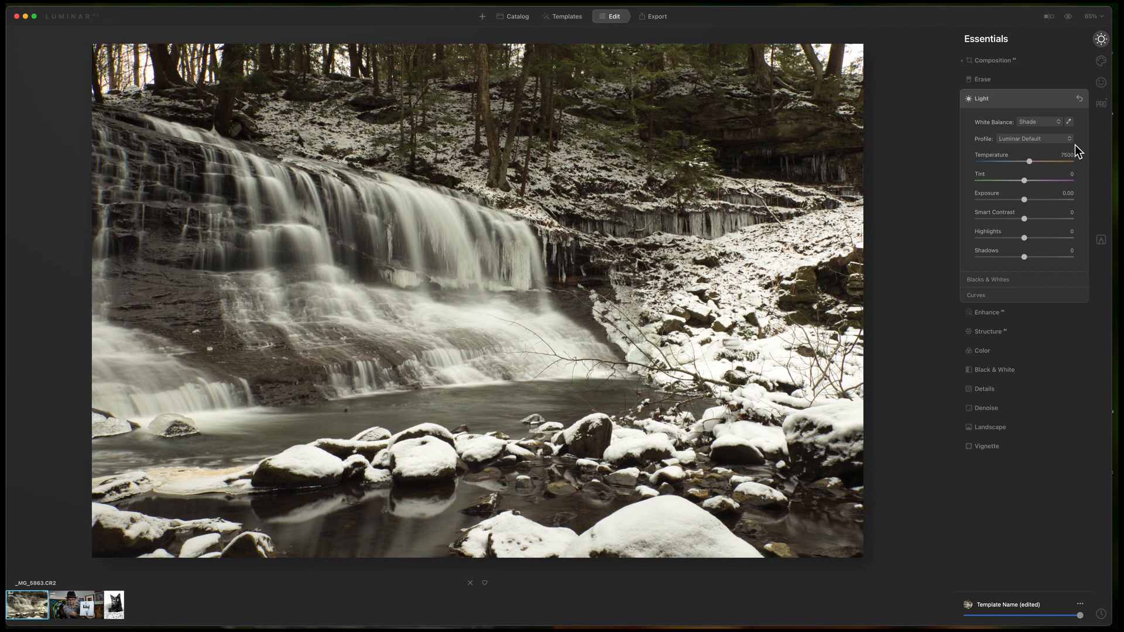
- Try the Tungsten and Fluorescent white balance presets, and set the photo's white balance to Flash
{"action": "left_click", "coordinate": [1058, 121]}
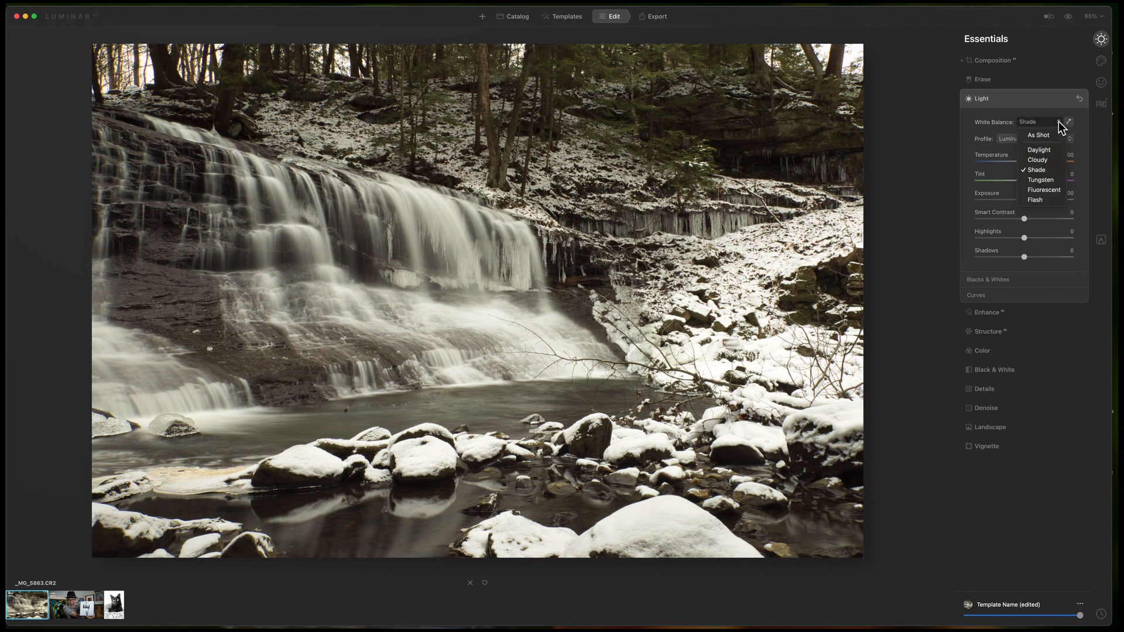
{"action": "left_click", "coordinate": [1048, 180]}
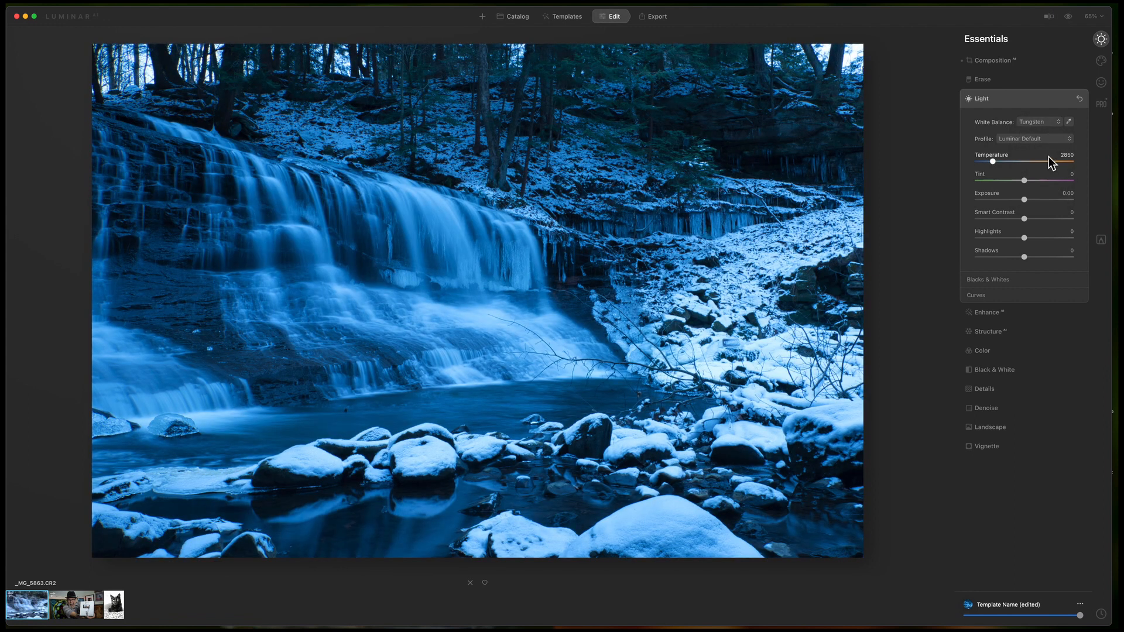
{"action": "left_click", "coordinate": [1060, 122]}
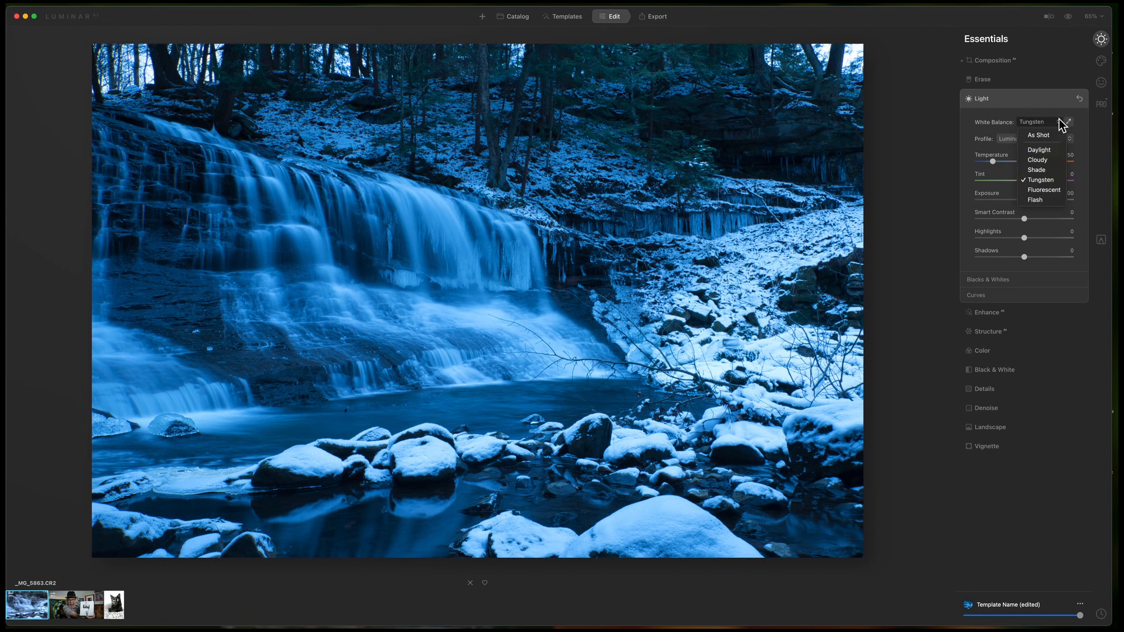
{"action": "left_click", "coordinate": [1052, 190]}
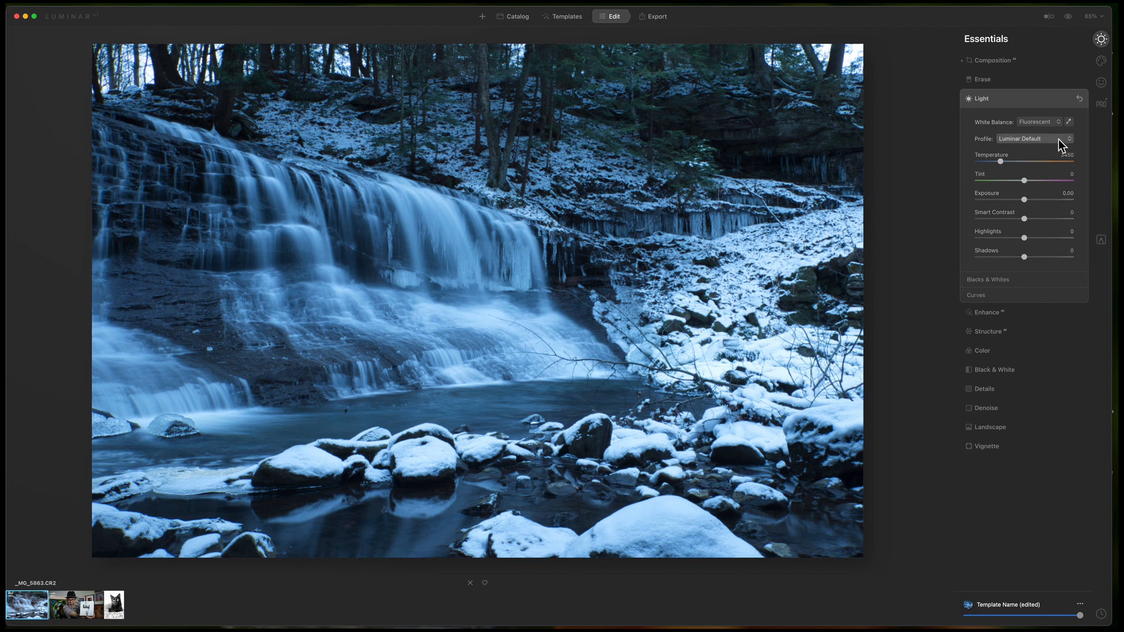
{"action": "left_click", "coordinate": [1057, 121]}
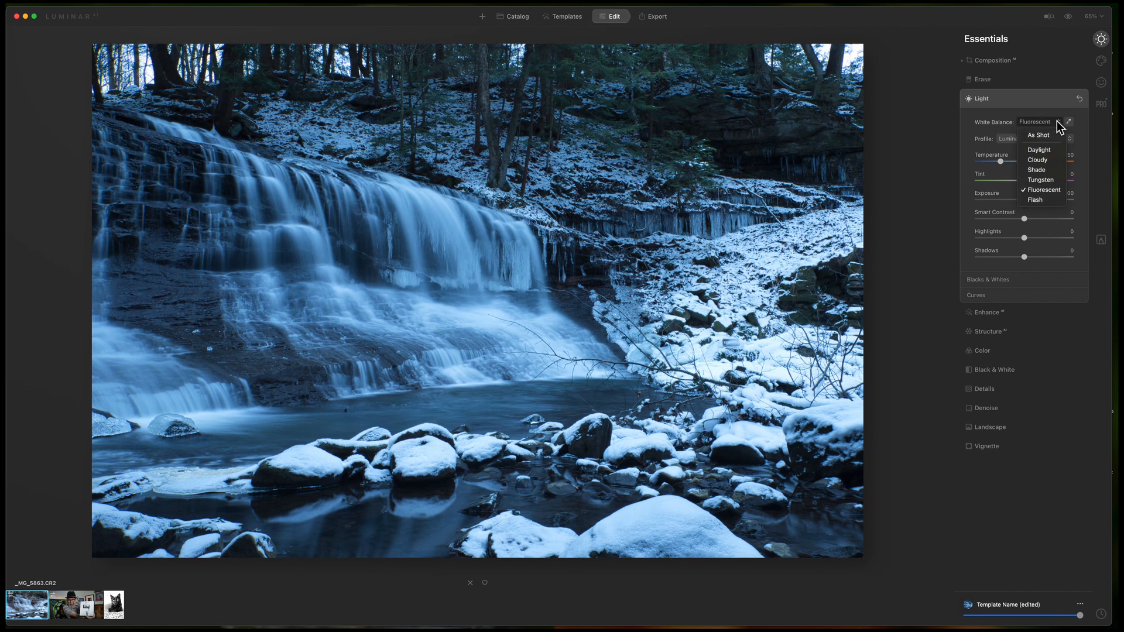
{"action": "left_click", "coordinate": [1046, 200]}
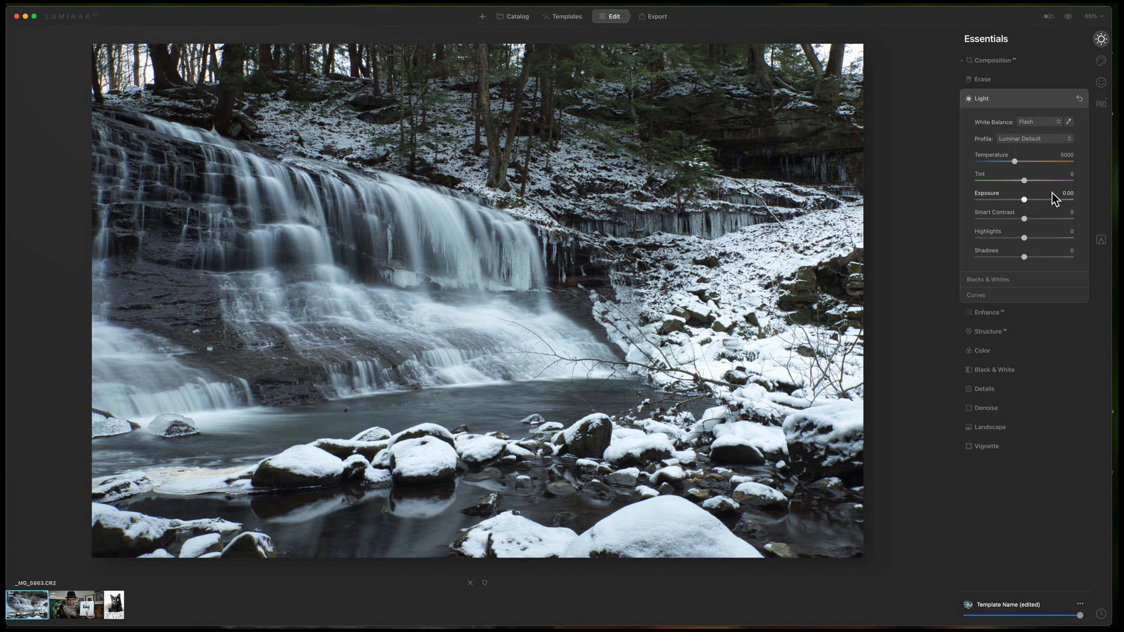
- Try a white balance sampled from the dark rock face beside the waterfall, and settle on the As Shot white balance
{"action": "left_click", "coordinate": [1058, 122]}
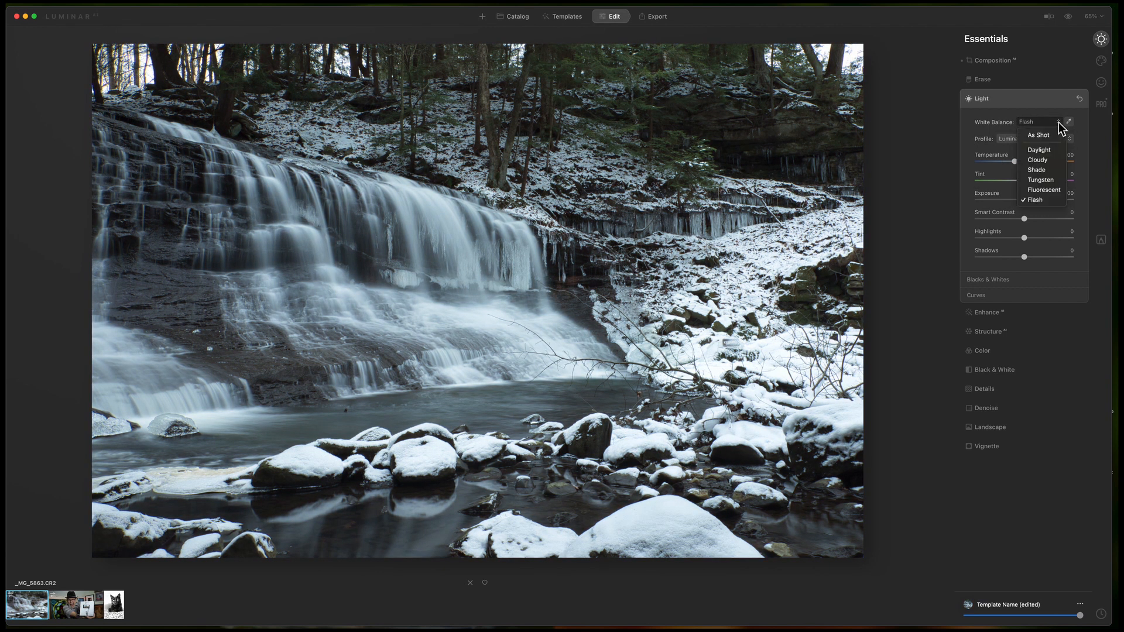
{"action": "left_click", "coordinate": [1046, 136]}
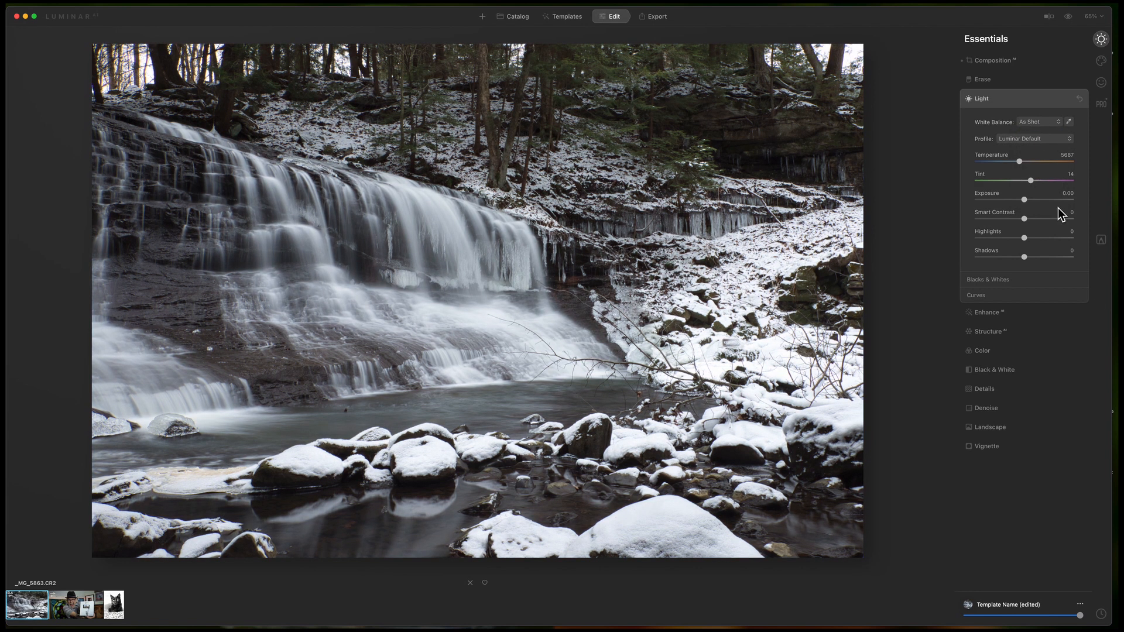
{"action": "left_click", "coordinate": [1068, 122]}
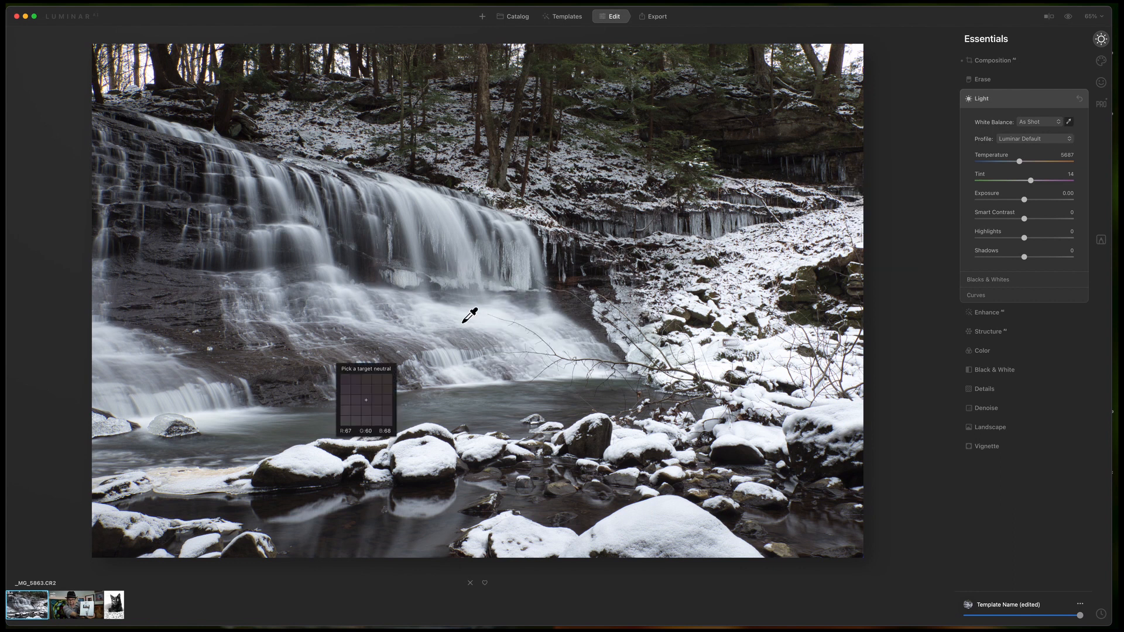
{"action": "left_click", "coordinate": [181, 274]}
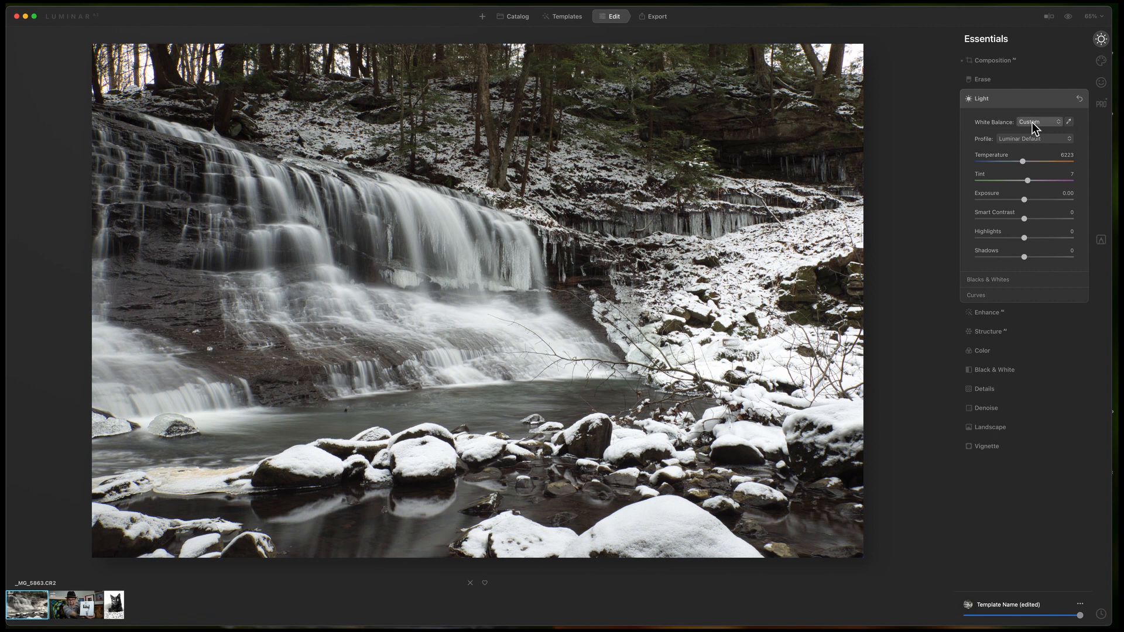
{"action": "left_click", "coordinate": [1058, 122]}
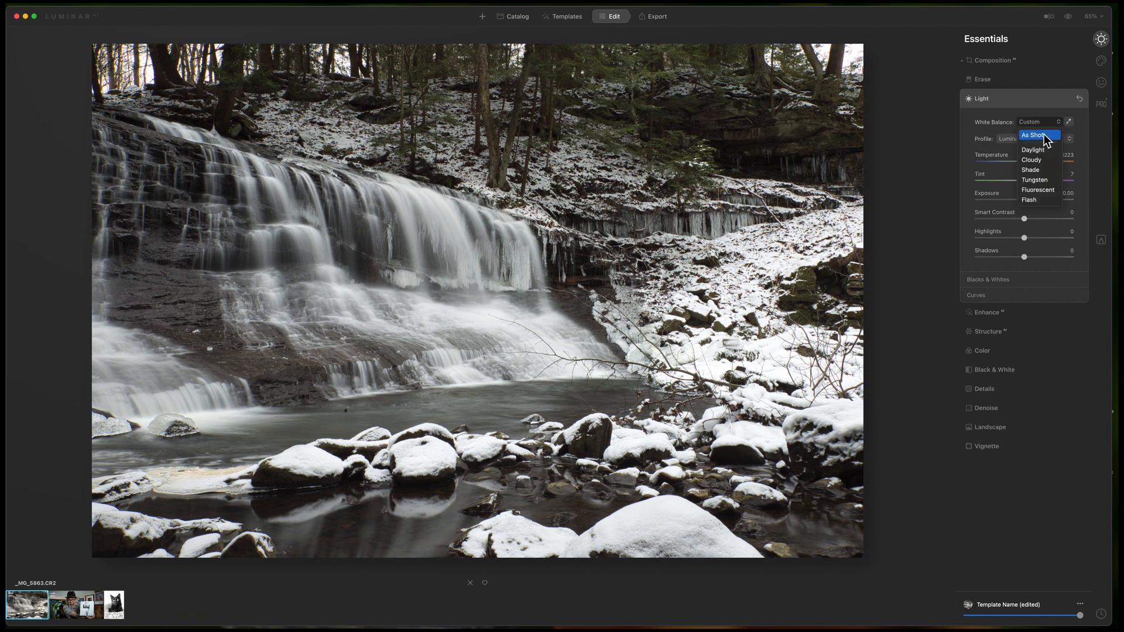
{"action": "left_click", "coordinate": [1041, 136]}
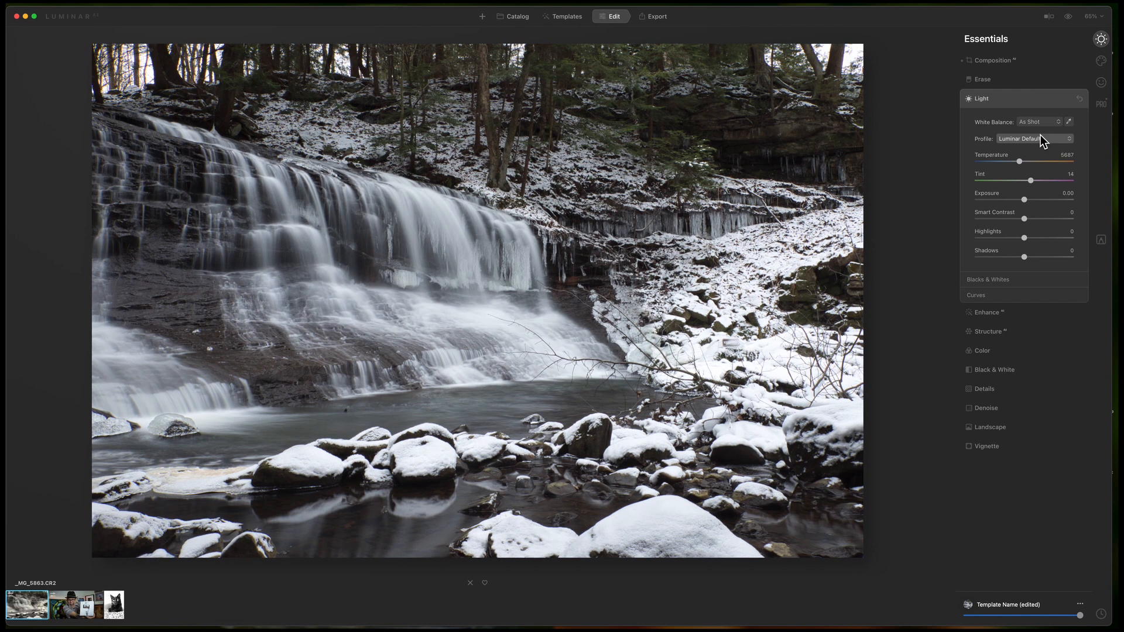
- Look through the available camera profiles and set the photo's profile to Camera Landscape
{"action": "left_click", "coordinate": [1041, 139]}
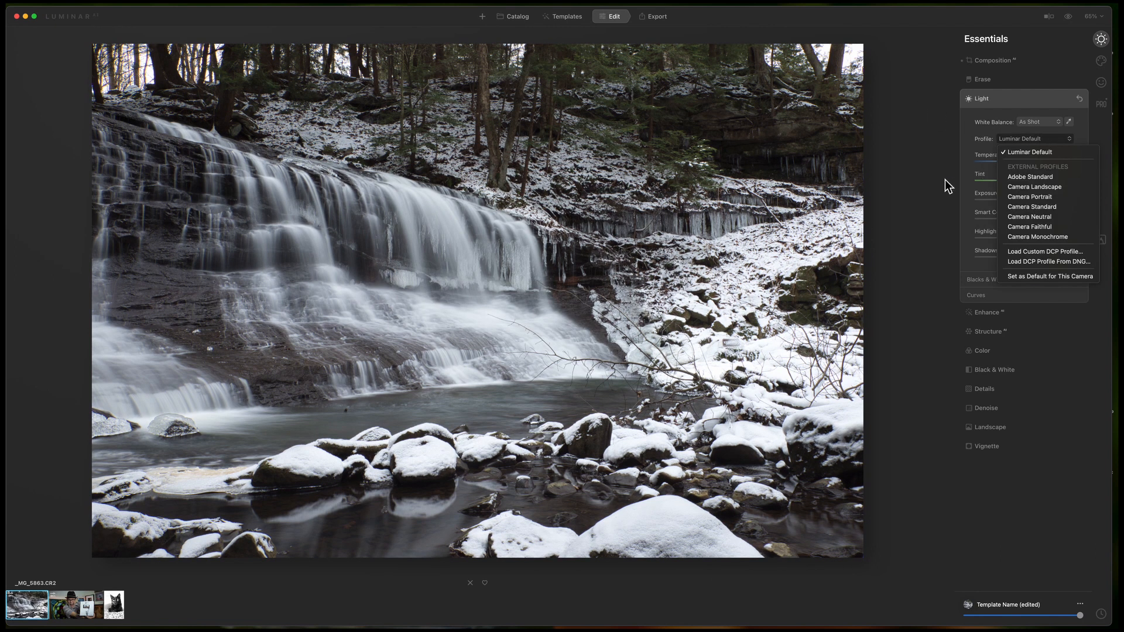
{"action": "left_click", "coordinate": [894, 137]}
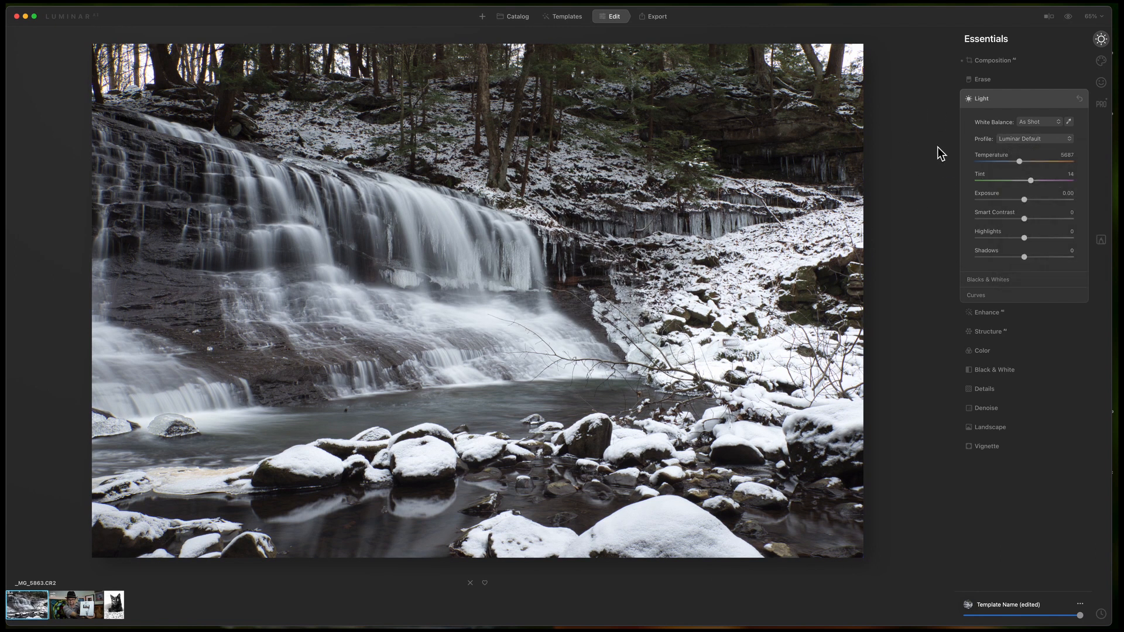
{"action": "left_click", "coordinate": [1068, 139]}
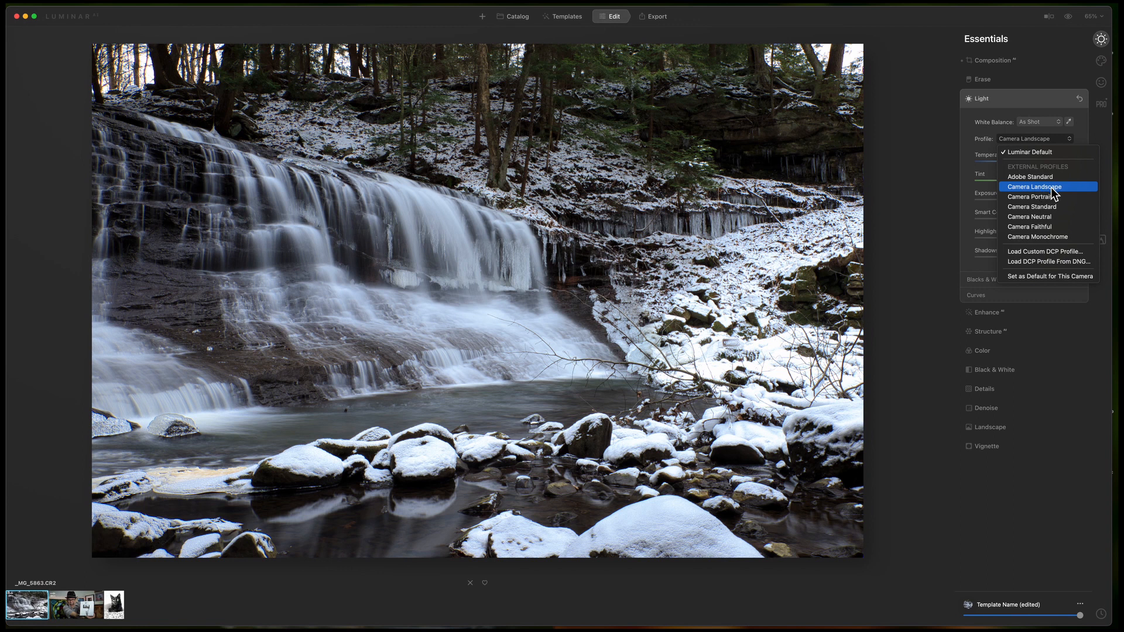
{"action": "left_click", "coordinate": [1034, 186]}
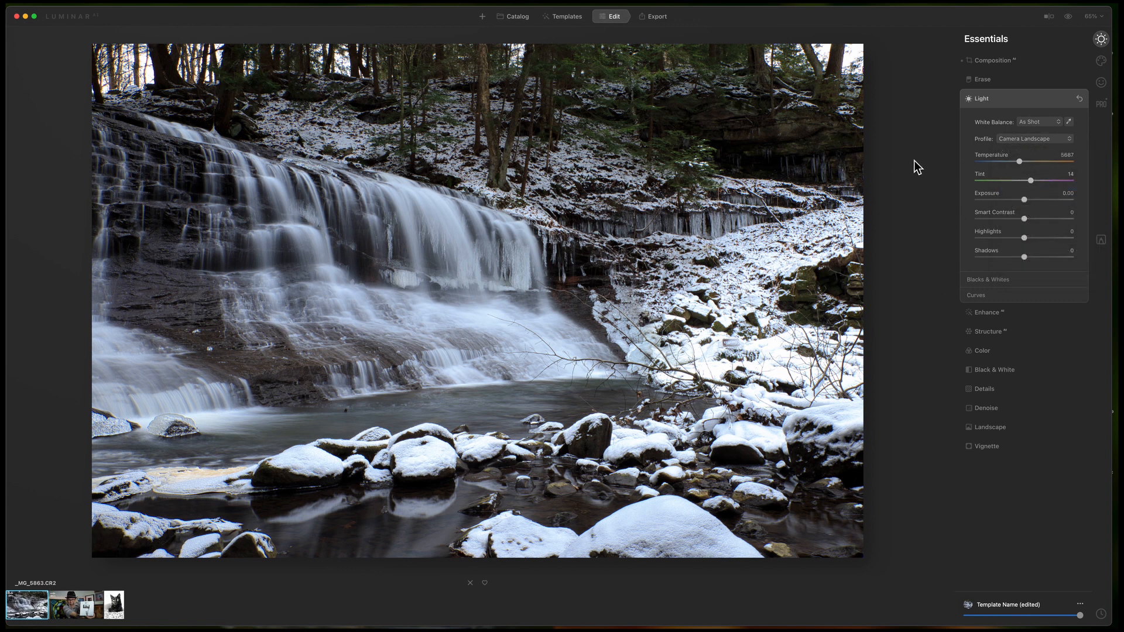
- Compare the photo before and after in the split view, sweeping the divider across the waterfall
{"action": "left_click", "coordinate": [1048, 16]}
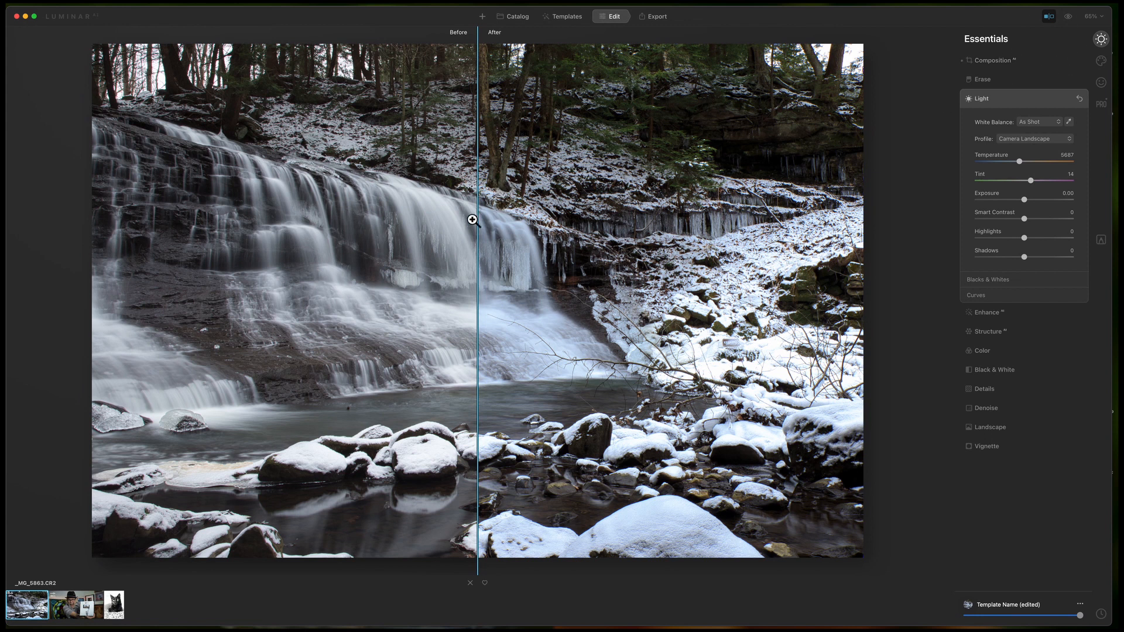
{"action": "left_click_drag", "start_coordinate": [478, 219], "coordinate": [8, 381]}
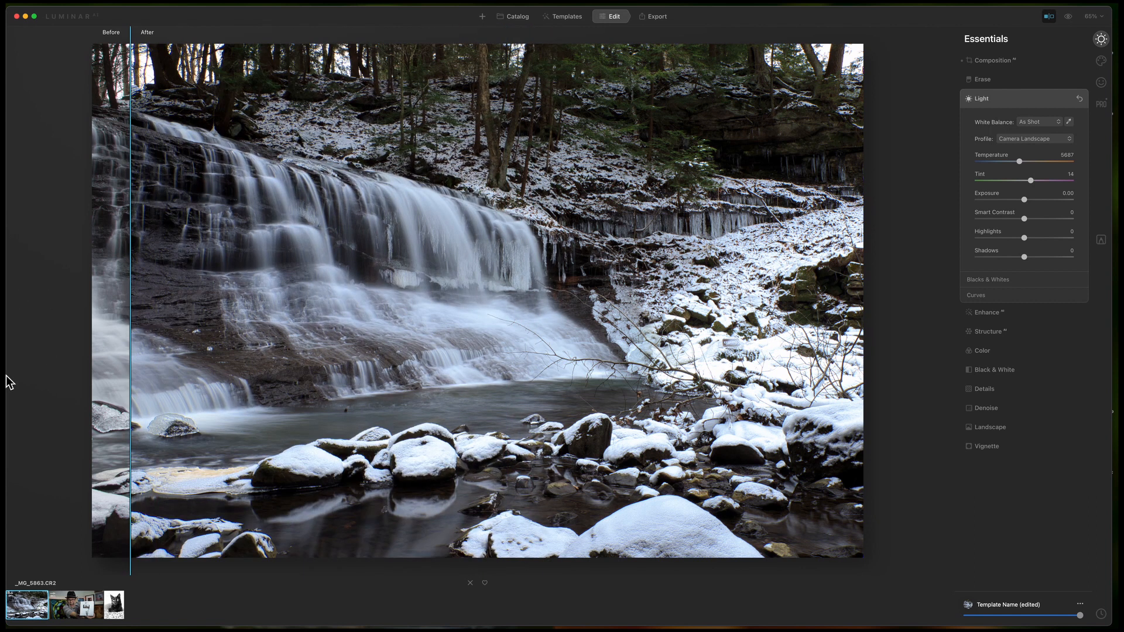
{"action": "left_click_drag", "start_coordinate": [130, 351], "coordinate": [530, 393]}
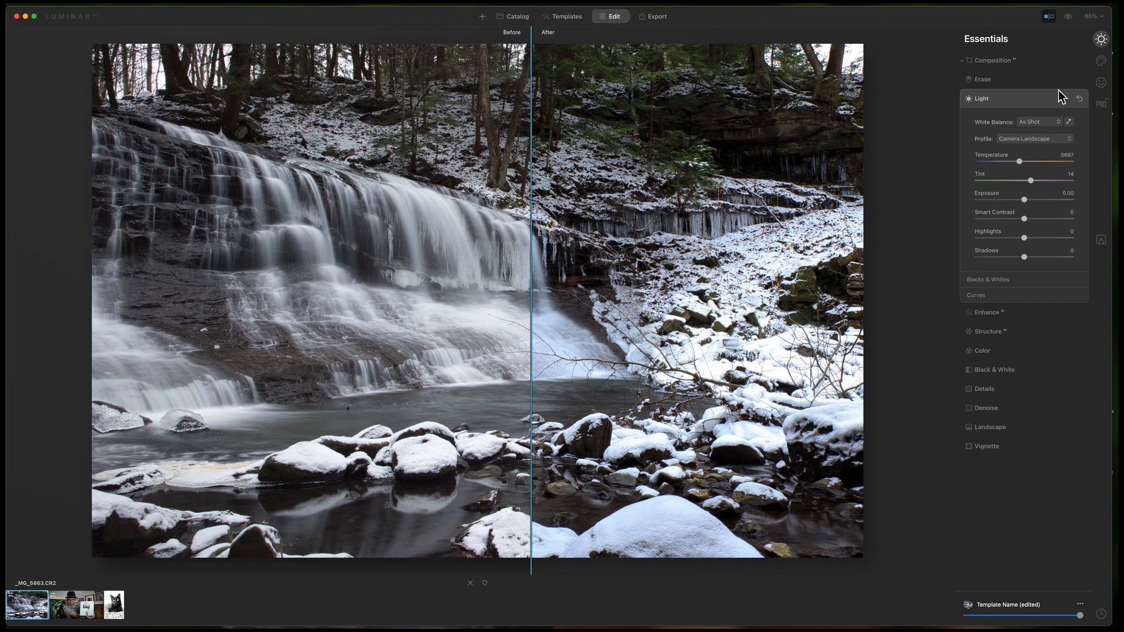
{"action": "left_click", "coordinate": [1048, 16]}
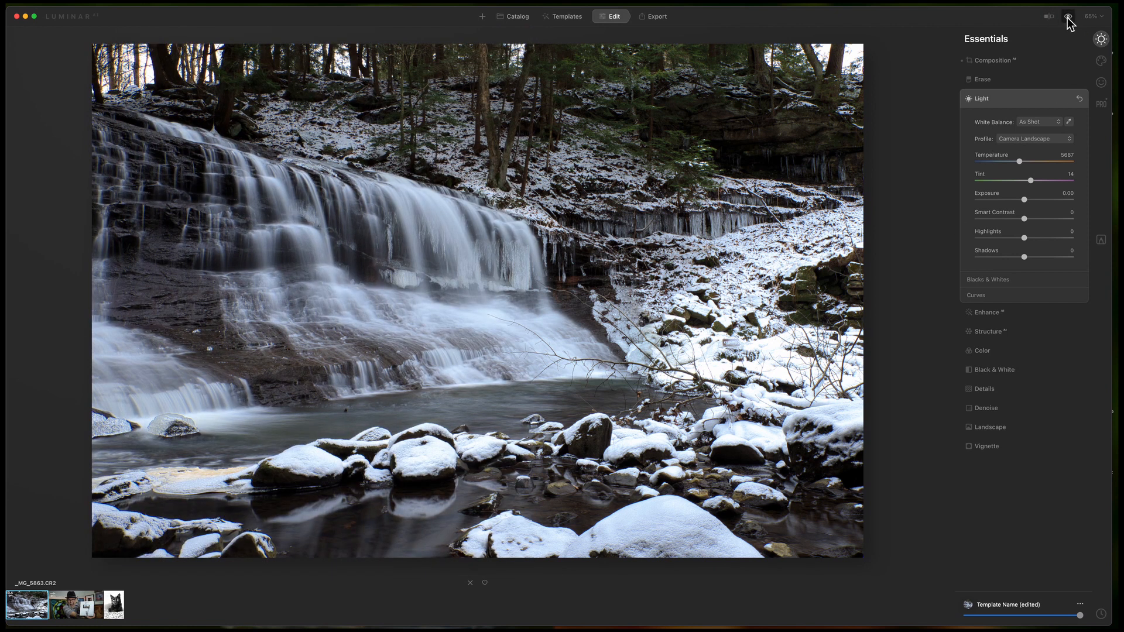
- Switch repeatedly between the original and edited photo to examine the overall effect of the Camera Landscape profile
{"action": "left_click", "coordinate": [1066, 17]}
{"action": "left_click", "coordinate": [1066, 17]}
{"action": "left_click", "coordinate": [1066, 17]}
{"action": "left_click", "coordinate": [1066, 17]}
{"action": "left_click", "coordinate": [1066, 17]}
{"action": "left_click", "coordinate": [1067, 18]}
{"action": "left_click", "coordinate": [1066, 18]}
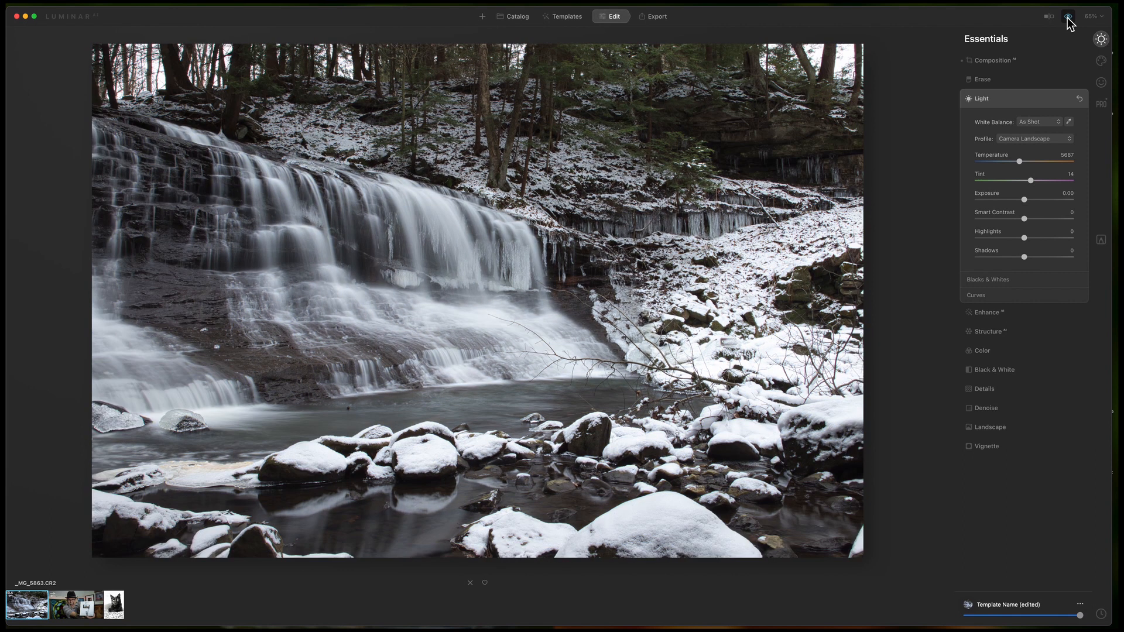
{"action": "left_click", "coordinate": [1066, 18]}
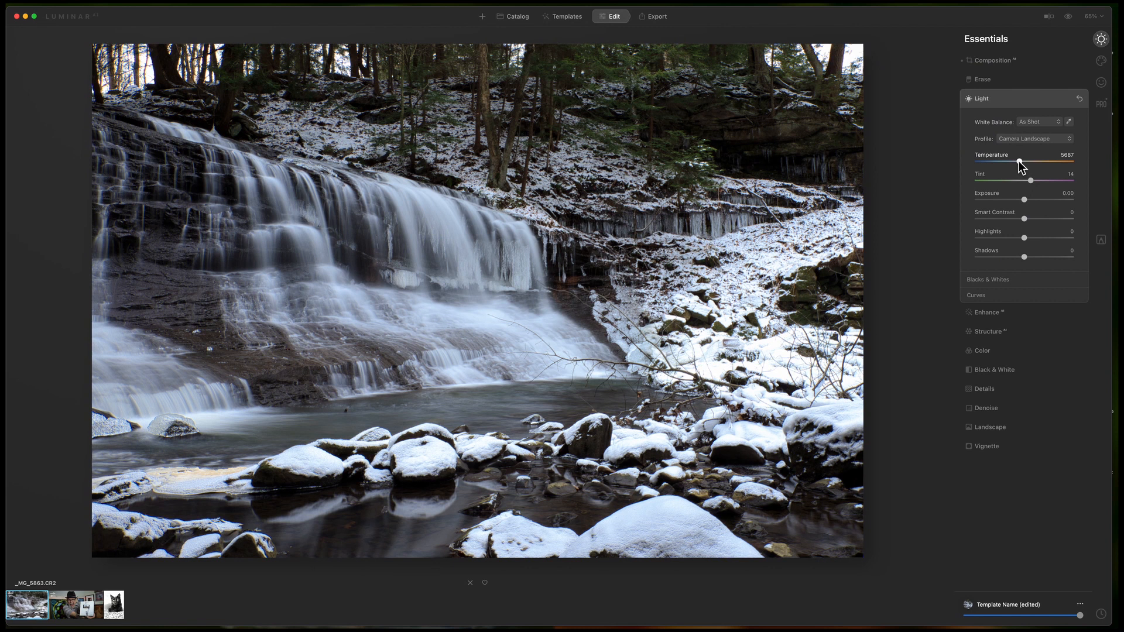
- Try warmer Temperature values of 5847 and 6137 while inspecting the waterfall at 100%, and reset the temperature
{"action": "left_click_drag", "start_coordinate": [1019, 160], "coordinate": [1019, 161]}
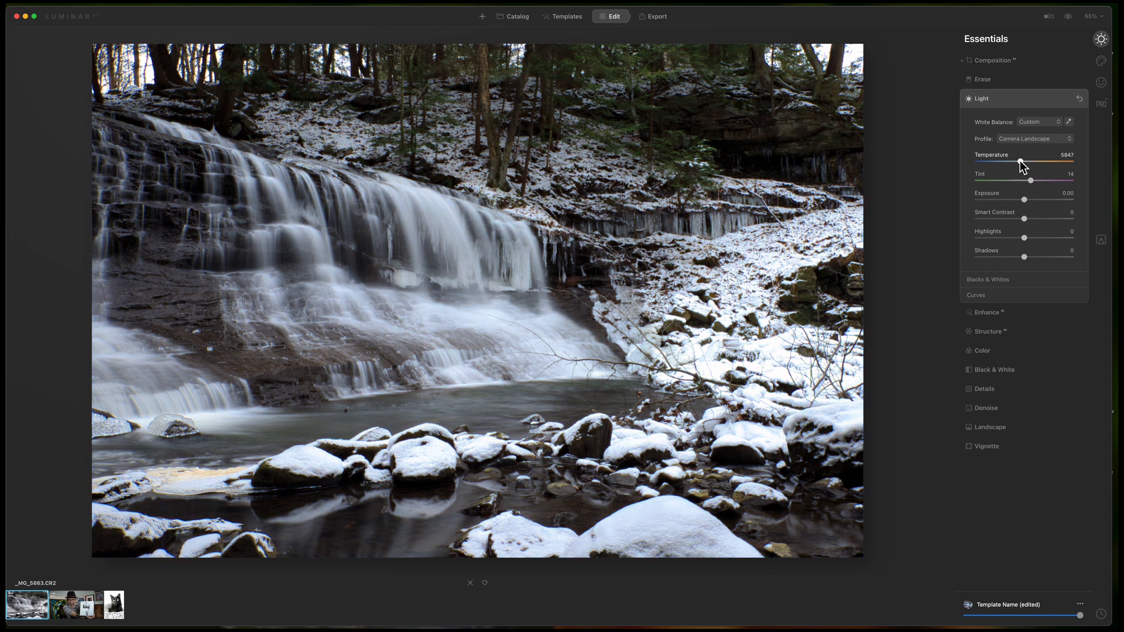
{"action": "left_click", "coordinate": [489, 317]}
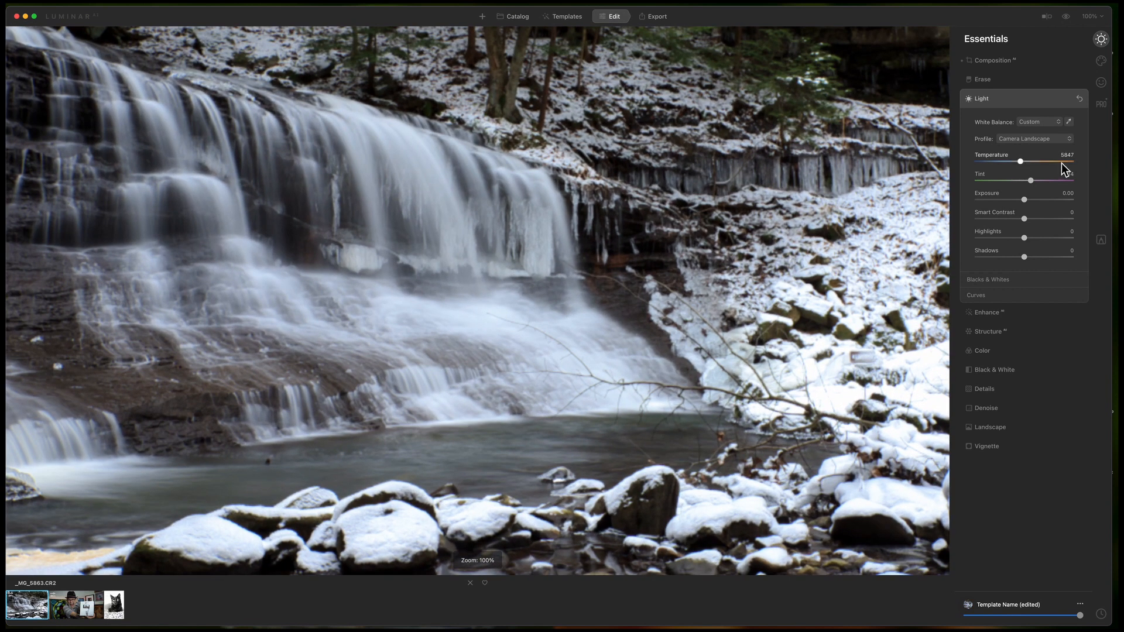
{"action": "mouse_move", "coordinate": [1023, 162]}
{"action": "left_mouse_down"}
{"action": "mouse_move", "coordinate": [999, 163]}
{"action": "mouse_move", "coordinate": [1021, 163]}
{"action": "left_mouse_up"}
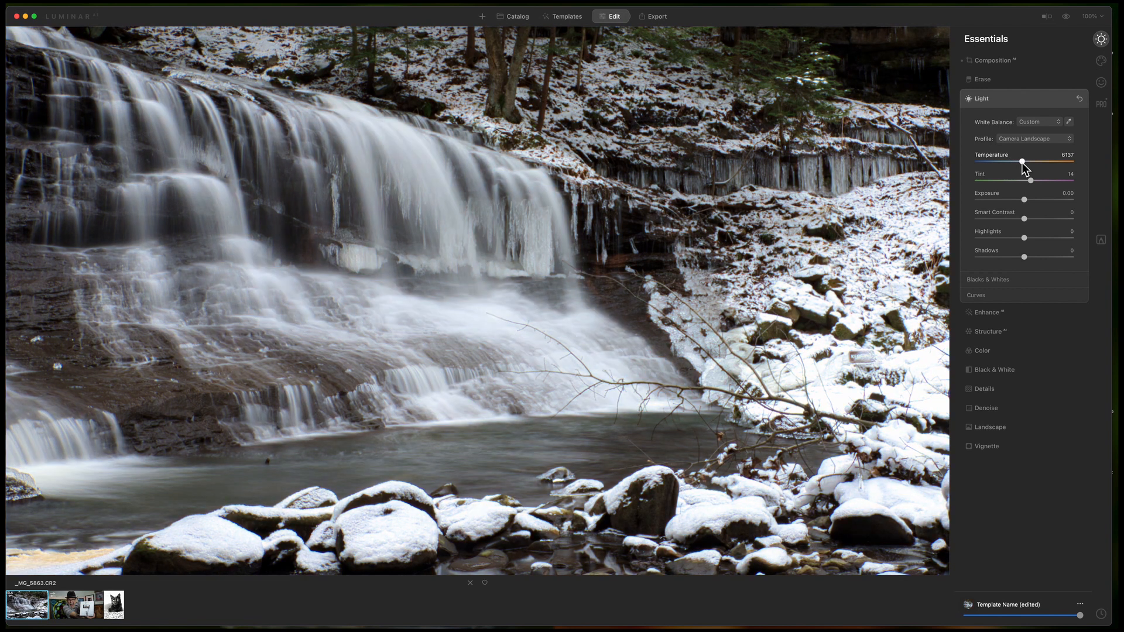
{"action": "double_click", "coordinate": [992, 153]}
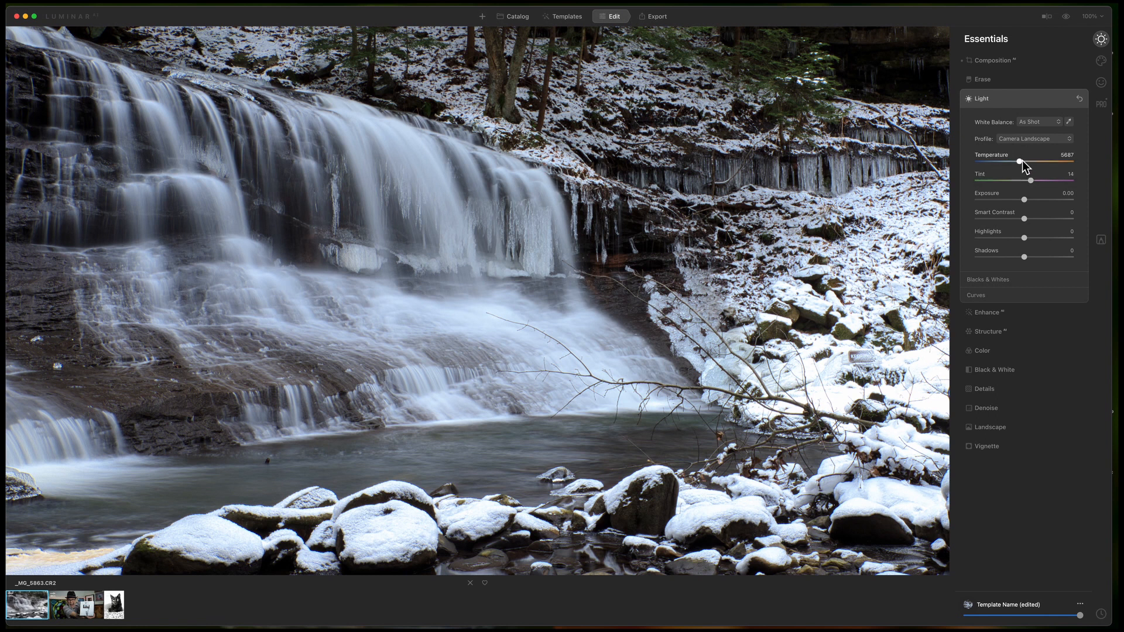
{"action": "double_click", "coordinate": [512, 298]}
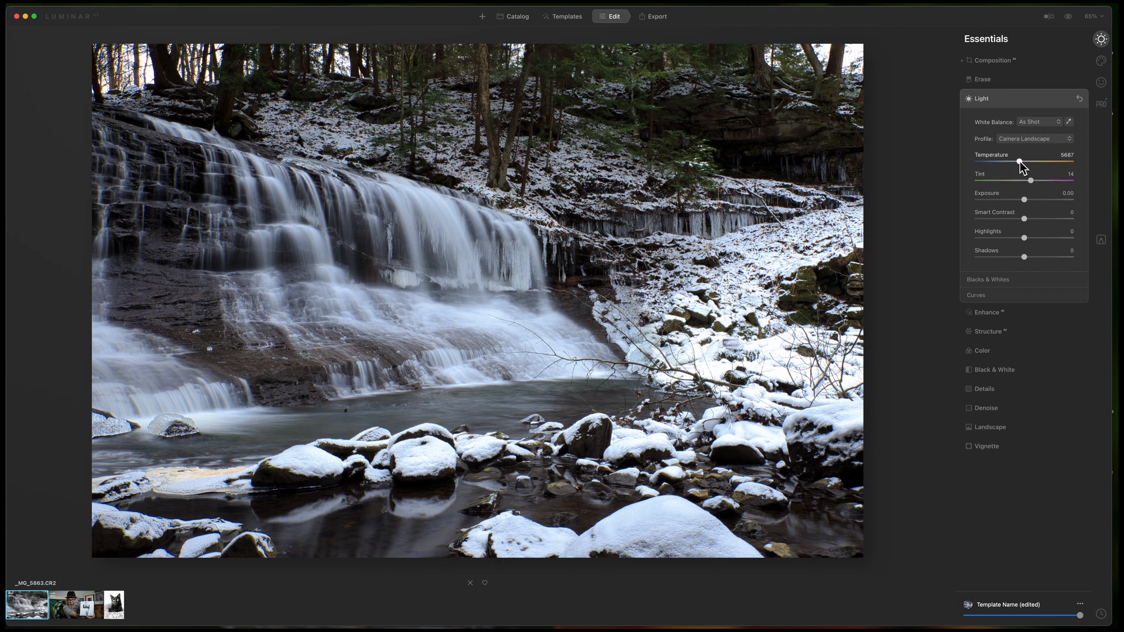
- Try cooler Temperature values of 5491 and 5537, comparing against the original photo, and reset the temperature
{"action": "left_click_drag", "start_coordinate": [1019, 160], "coordinate": [1017, 163]}
{"action": "left_click", "coordinate": [1068, 18]}
{"action": "left_click", "coordinate": [1068, 18]}
{"action": "left_click", "coordinate": [1068, 18]}
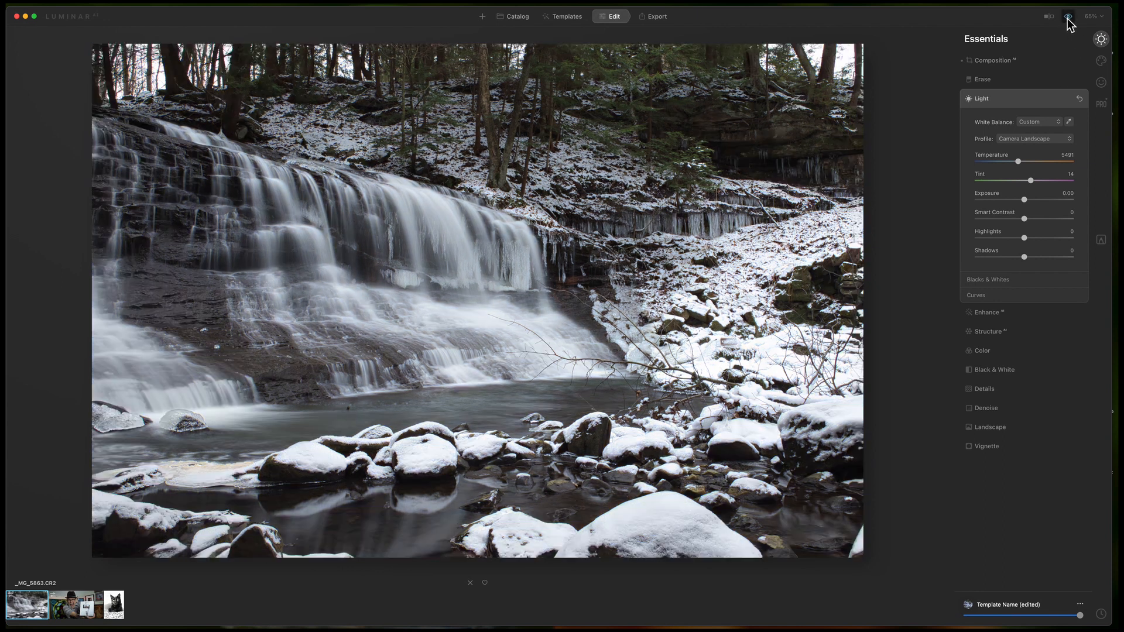
{"action": "left_click", "coordinate": [1067, 17]}
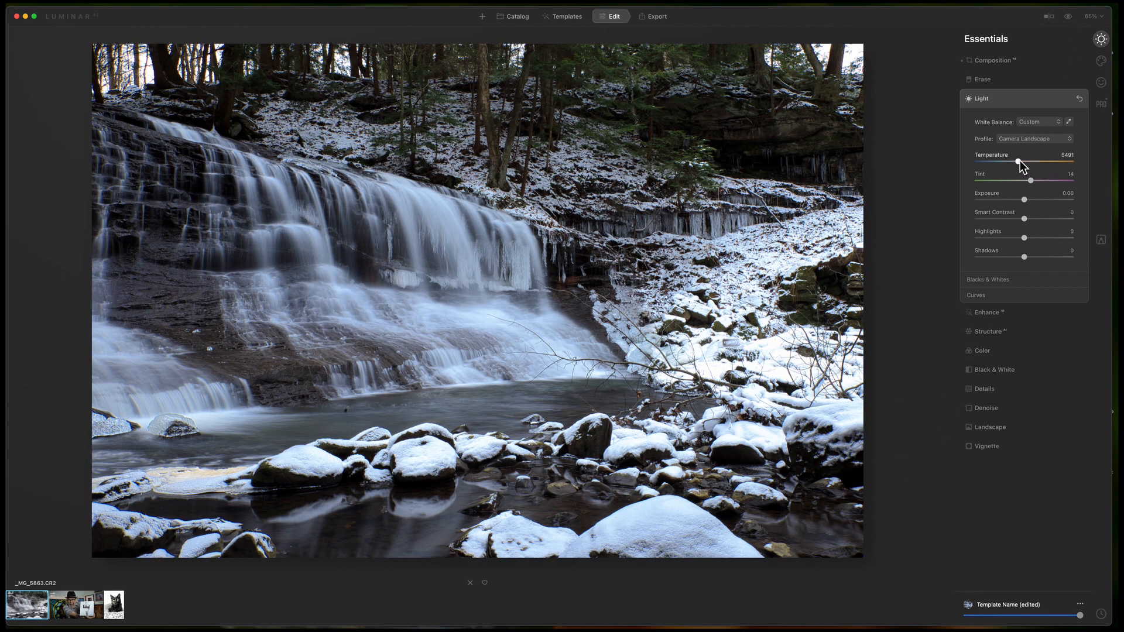
{"action": "left_click", "coordinate": [1020, 161]}
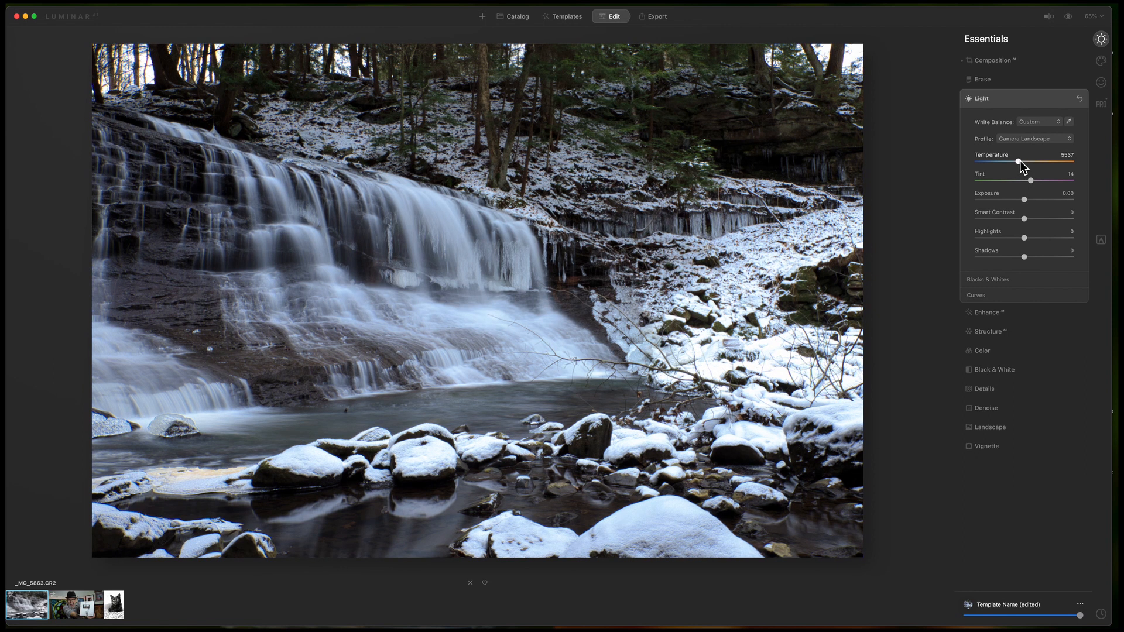
{"action": "double_click", "coordinate": [979, 153]}
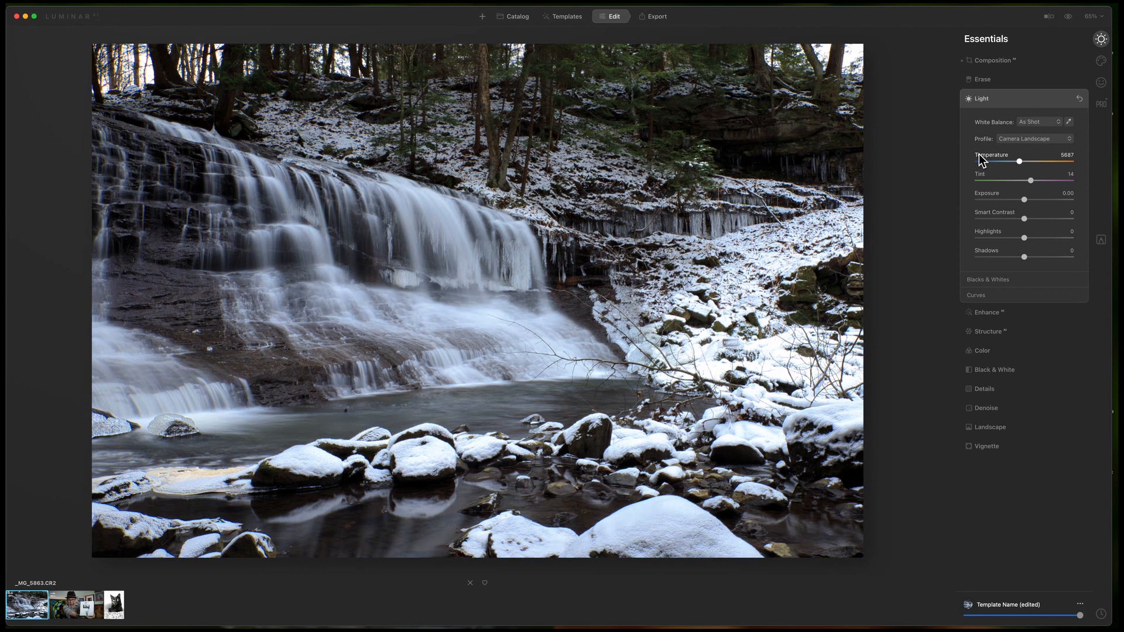
- Set the Temperature to 5640, and try a Tint of 13 before resetting the tint
{"action": "left_click", "coordinate": [1020, 163]}
{"action": "left_click_drag", "start_coordinate": [1030, 181], "coordinate": [1030, 181]}
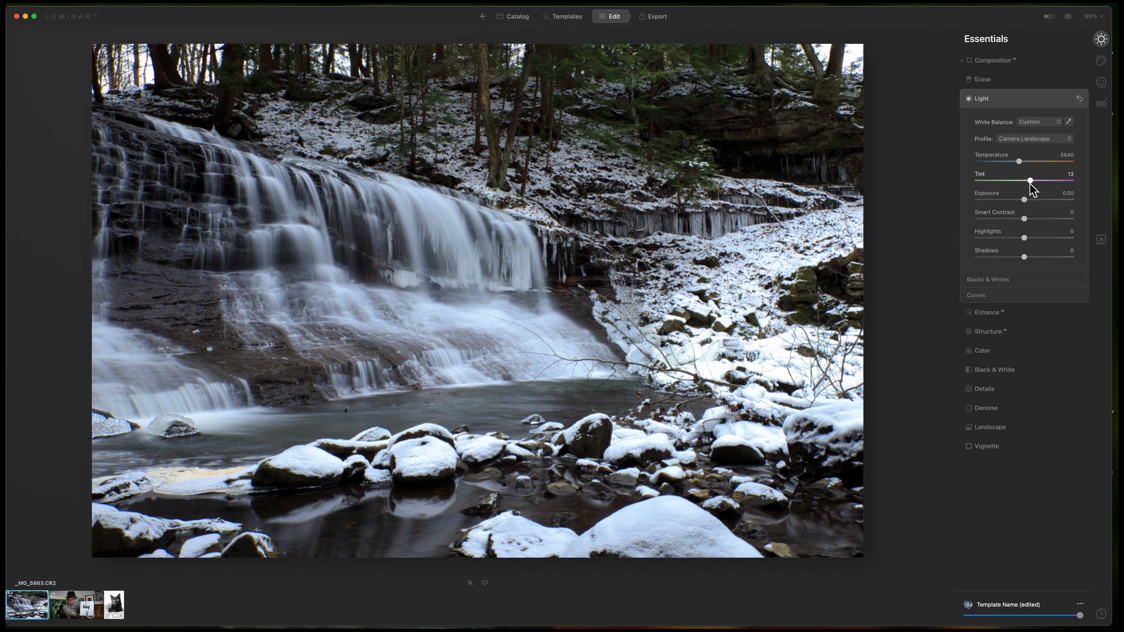
{"action": "double_click", "coordinate": [981, 173]}
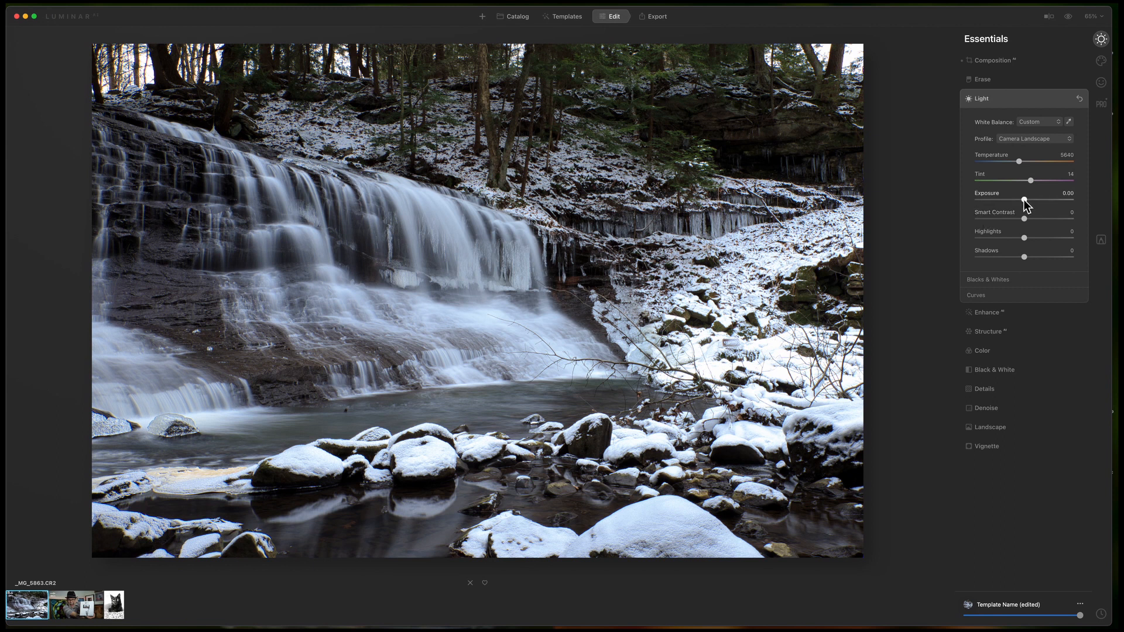
- Set Exposure to 0.28 and Smart Contrast to 9, and compare the result with the original photo
{"action": "left_click_drag", "start_coordinate": [1023, 200], "coordinate": [1026, 202]}
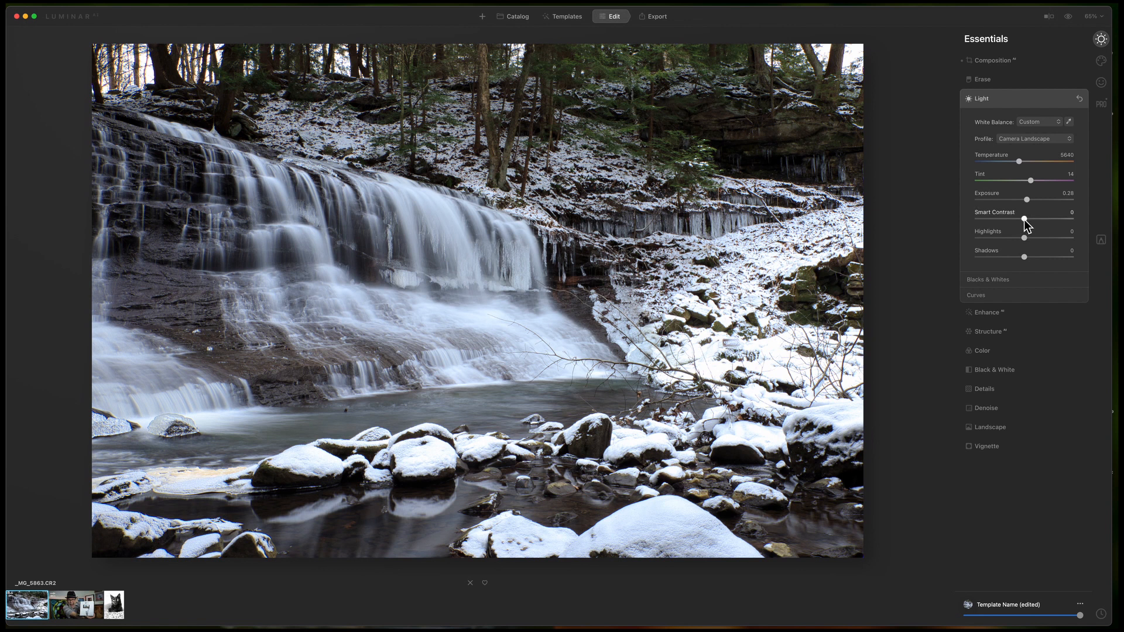
{"action": "left_click_drag", "start_coordinate": [1024, 219], "coordinate": [1026, 219]}
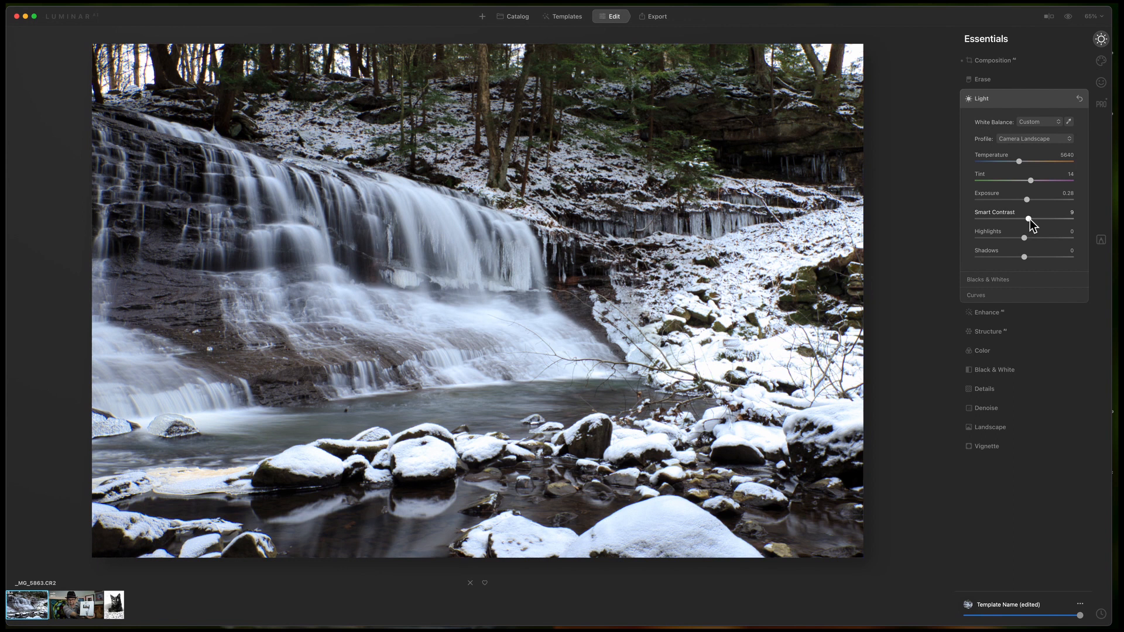
{"action": "left_click", "coordinate": [1068, 17]}
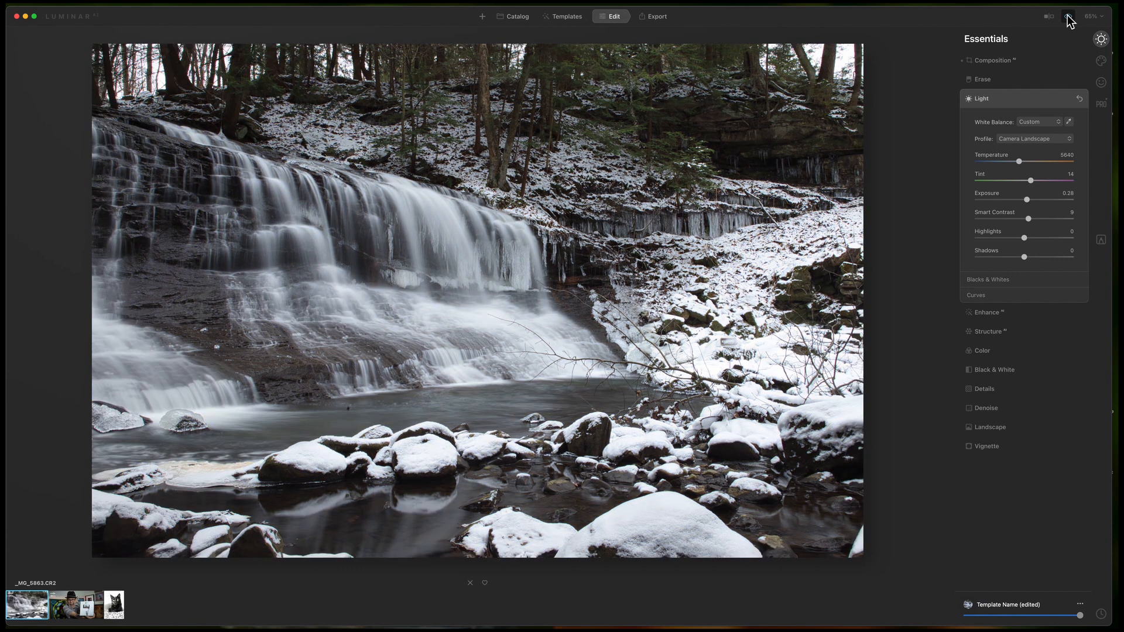
{"action": "left_click", "coordinate": [1067, 18]}
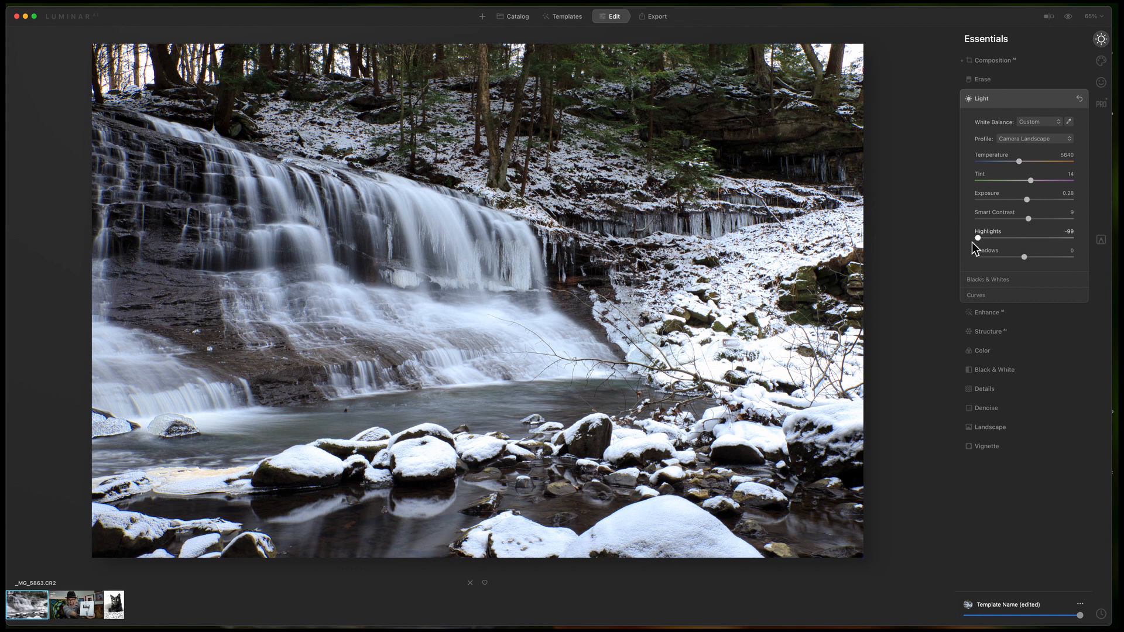
- Try strongly lowered Highlights, and set Highlights to 4 and Shadows to 16 for the photo
{"action": "mouse_move", "coordinate": [1023, 238]}
{"action": "left_mouse_down"}
{"action": "mouse_move", "coordinate": [1052, 239]}
{"action": "mouse_move", "coordinate": [953, 248]}
{"action": "mouse_move", "coordinate": [1044, 239]}
{"action": "mouse_move", "coordinate": [974, 236]}
{"action": "mouse_move", "coordinate": [1070, 238]}
{"action": "mouse_move", "coordinate": [976, 243]}
{"action": "mouse_move", "coordinate": [985, 248]}
{"action": "mouse_move", "coordinate": [1073, 241]}
{"action": "mouse_move", "coordinate": [1006, 242]}
{"action": "mouse_move", "coordinate": [1056, 250]}
{"action": "mouse_move", "coordinate": [995, 243]}
{"action": "mouse_move", "coordinate": [1043, 242]}
{"action": "mouse_move", "coordinate": [1011, 244]}
{"action": "left_mouse_up"}
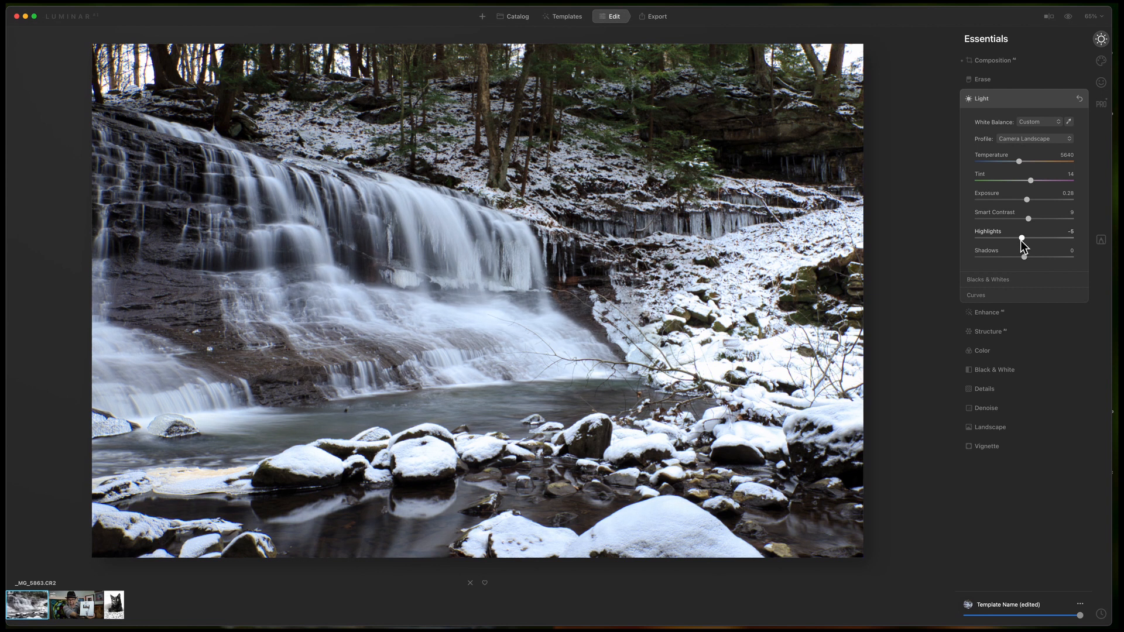
{"action": "mouse_move", "coordinate": [1049, 248]}
{"action": "left_mouse_down"}
{"action": "mouse_move", "coordinate": [1069, 251]}
{"action": "mouse_move", "coordinate": [1004, 241]}
{"action": "mouse_move", "coordinate": [1037, 243]}
{"action": "mouse_move", "coordinate": [1013, 258]}
{"action": "mouse_move", "coordinate": [1055, 263]}
{"action": "mouse_move", "coordinate": [1032, 261]}
{"action": "left_mouse_up"}
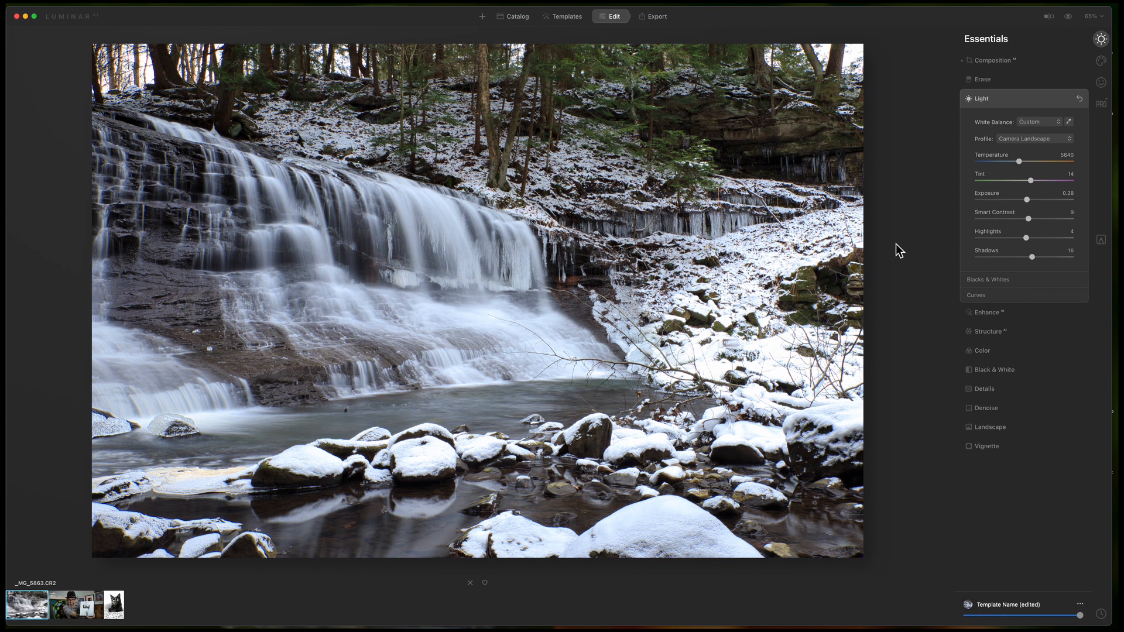
- Toggle the clipping overlay on and off to examine blown highlights and crushed shadows across the photo
{"action": "key", "text": "j"}
{"action": "key", "text": "j"}
{"action": "key", "text": "j"}
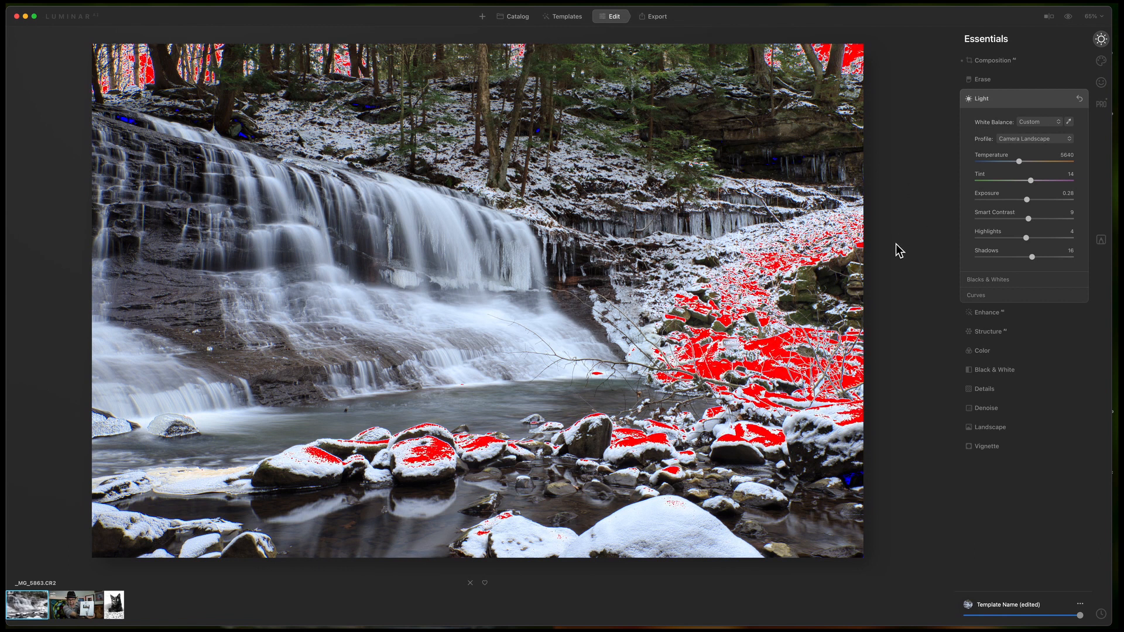
{"action": "key", "text": "j"}
{"action": "key", "text": "j"}
{"action": "key", "text": "j"}
{"action": "key", "text": "j"}
{"action": "key", "text": "j"}
{"action": "key", "text": "j"}
{"action": "key", "text": "j"}
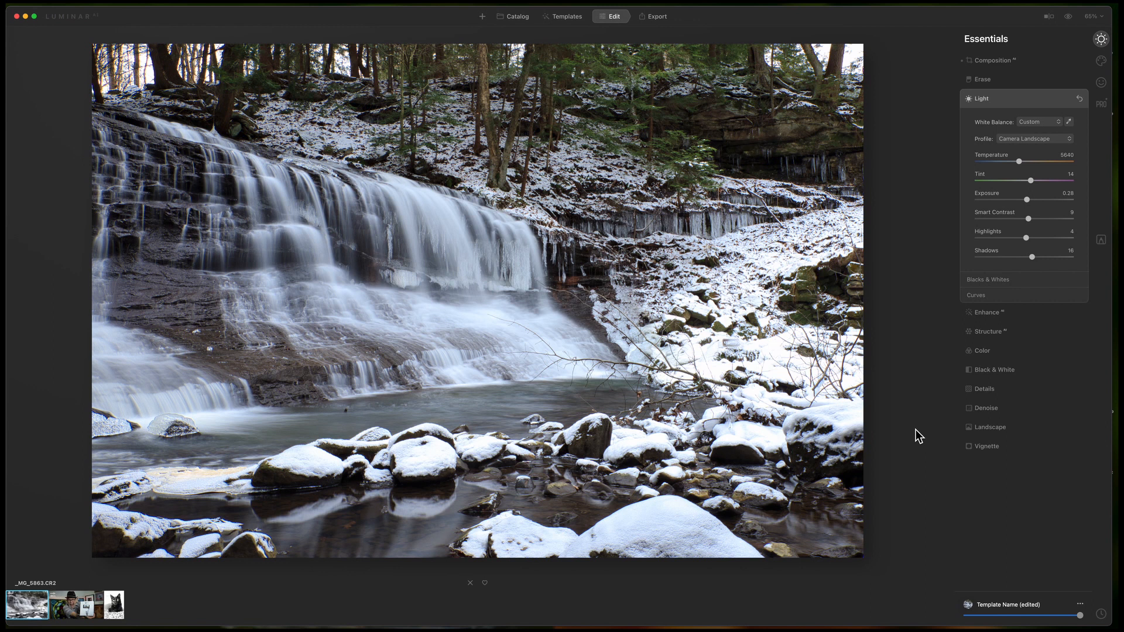
- Lower the Exposure to 0.02 using the clipping overlay as a guide, and hide the overlay
{"action": "key", "text": "j"}
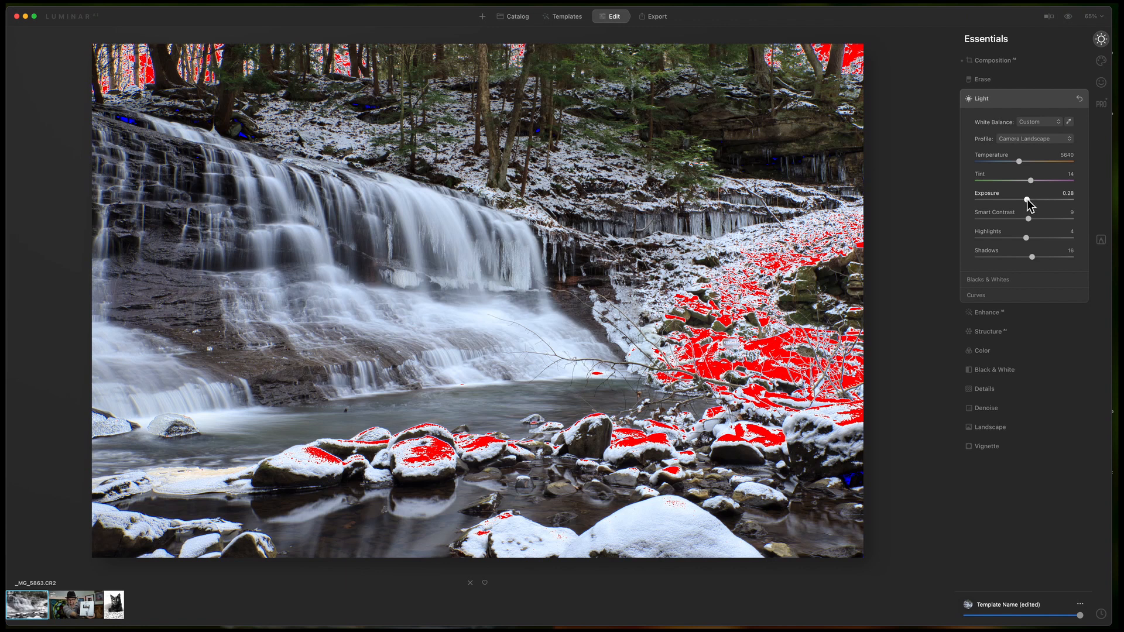
{"action": "left_click_drag", "start_coordinate": [1026, 200], "coordinate": [1021, 202]}
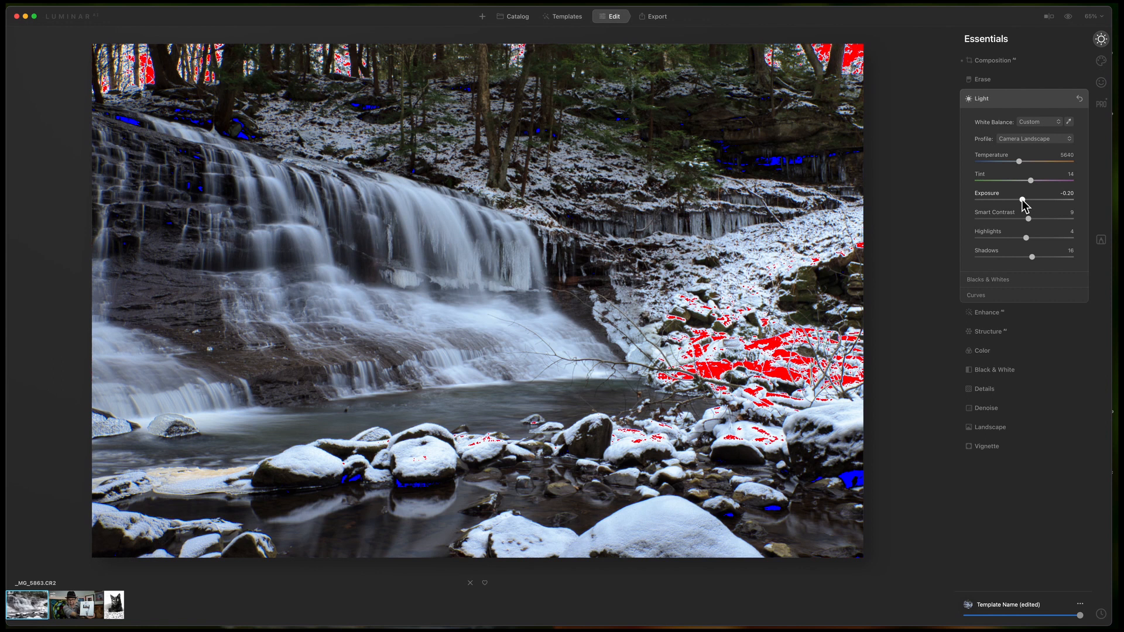
{"action": "left_click_drag", "start_coordinate": [1022, 200], "coordinate": [1025, 203]}
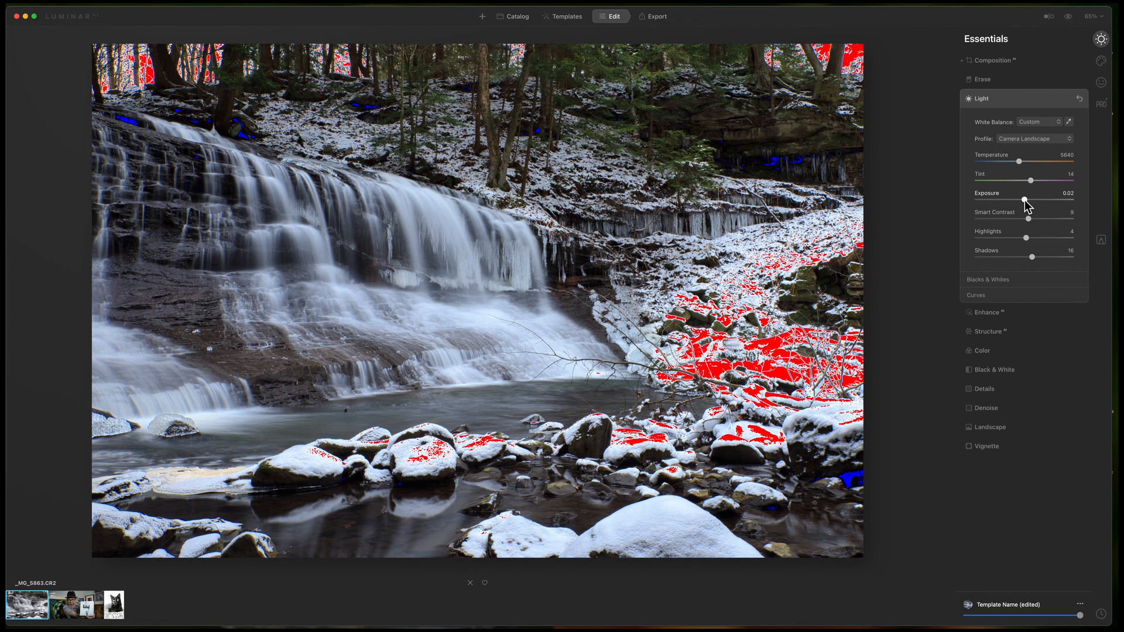
{"action": "key", "text": "j"}
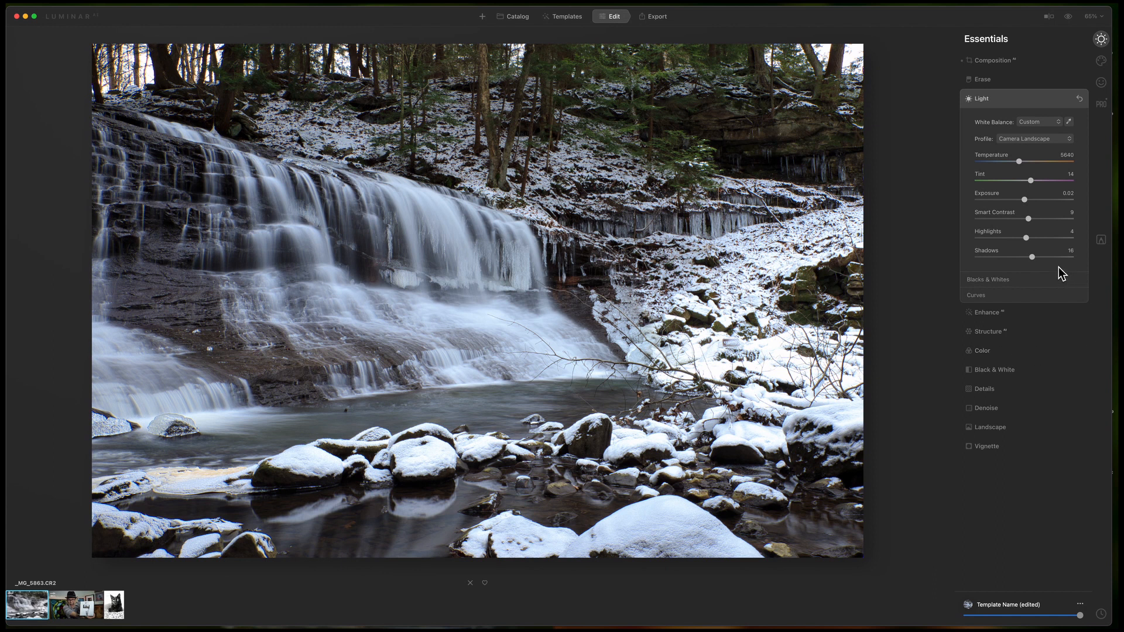
- Try Whites at -99 and 15 against the clipping overlay and the original photo, and set Whites to 10
{"action": "left_click", "coordinate": [1000, 281]}
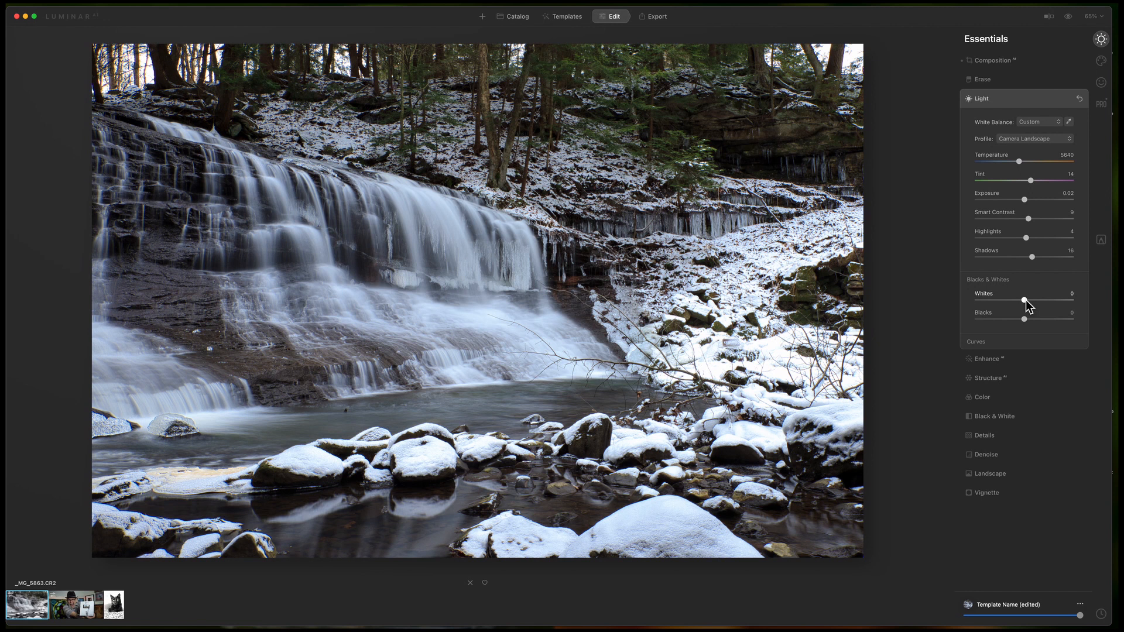
{"action": "key", "text": "j"}
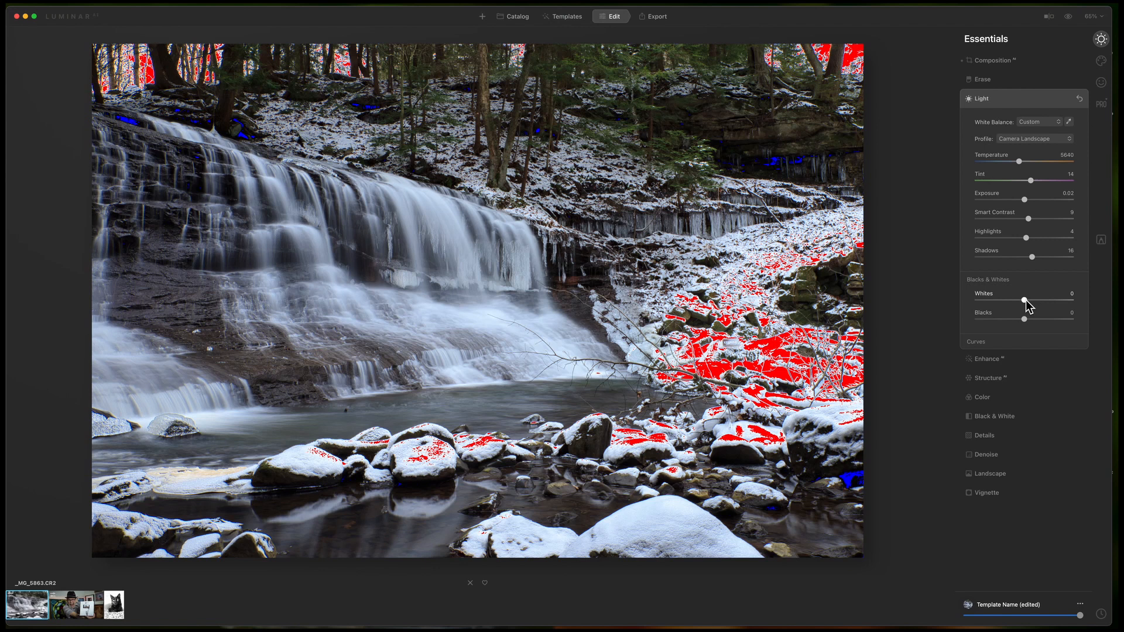
{"action": "left_click_drag", "start_coordinate": [1024, 303], "coordinate": [975, 304]}
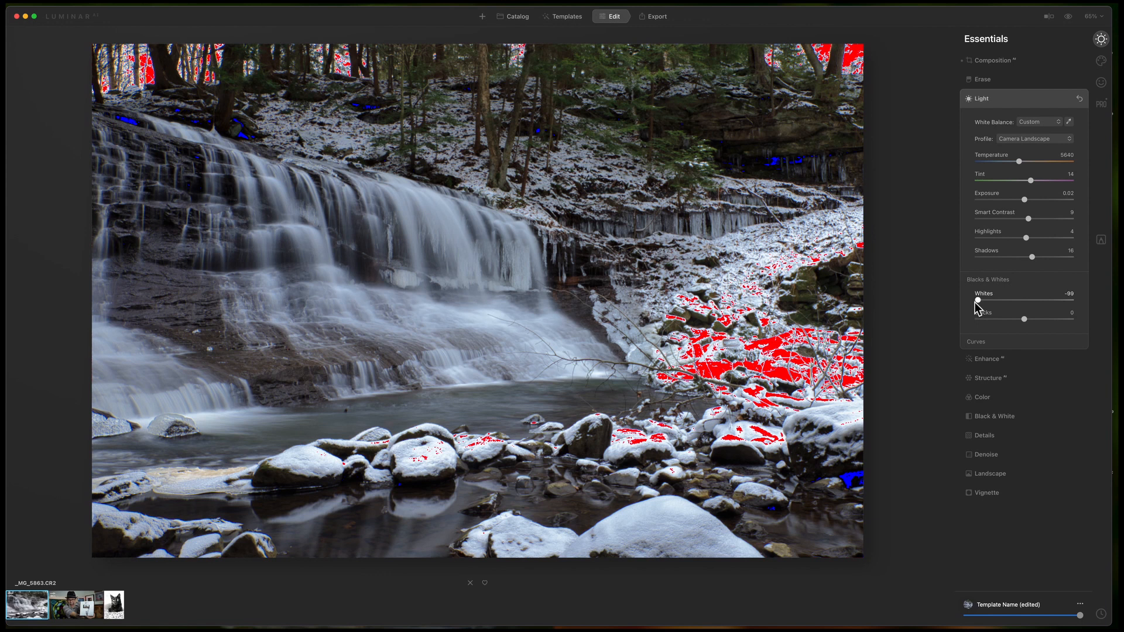
{"action": "left_click_drag", "start_coordinate": [975, 301], "coordinate": [976, 307]}
{"action": "left_click_drag", "start_coordinate": [976, 302], "coordinate": [1028, 306]}
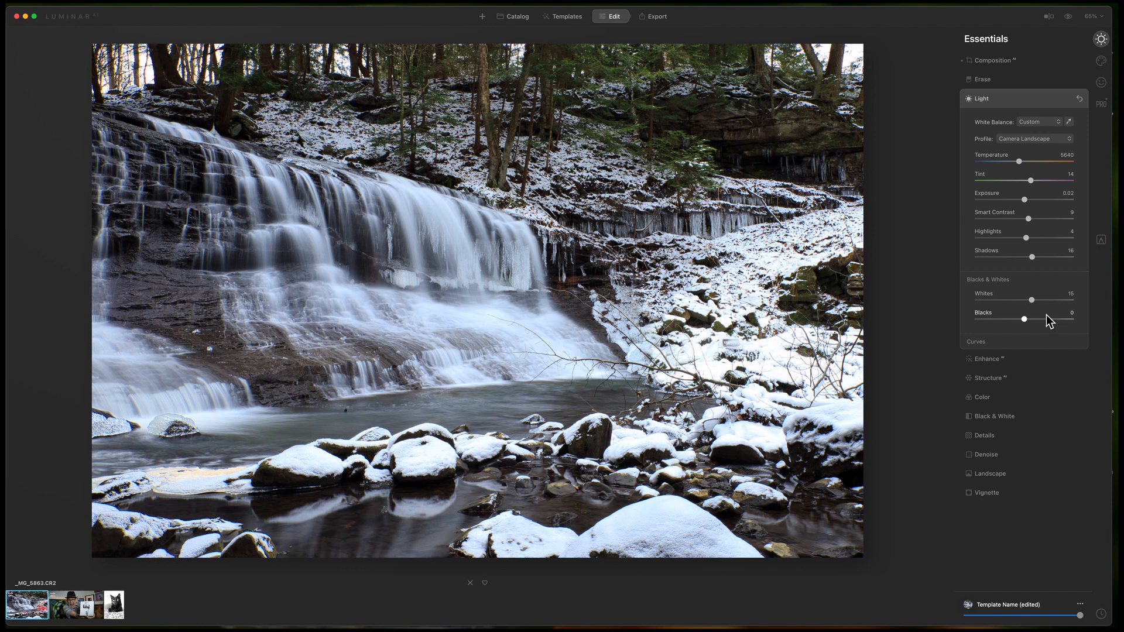
{"action": "left_click", "coordinate": [1067, 18]}
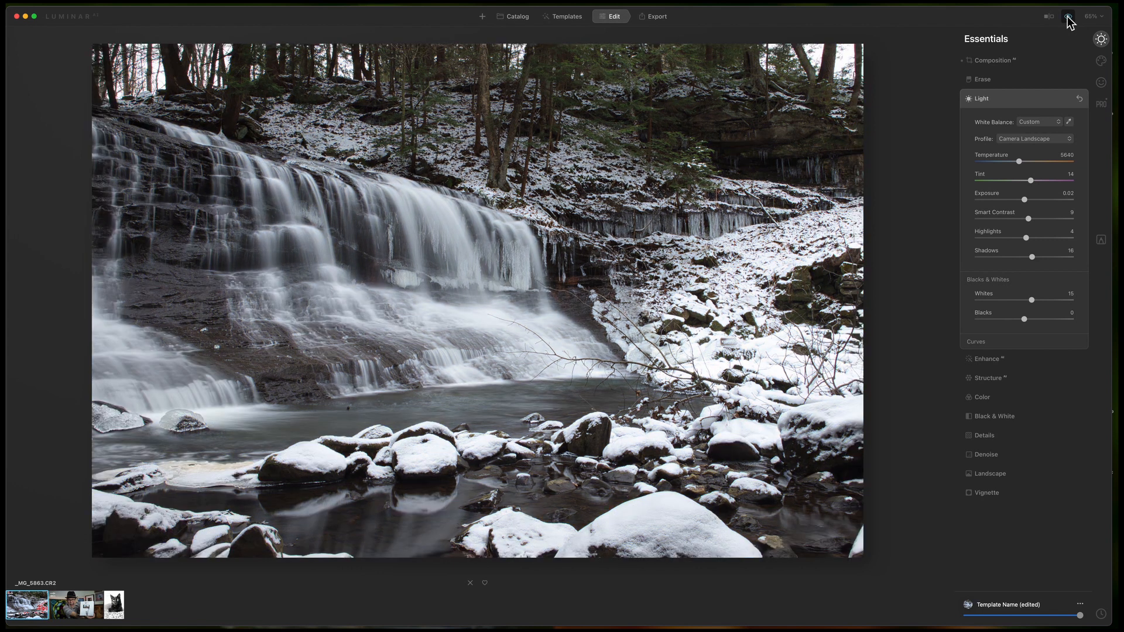
{"action": "left_click", "coordinate": [1067, 17]}
{"action": "left_click", "coordinate": [1067, 18]}
{"action": "left_click", "coordinate": [1067, 17]}
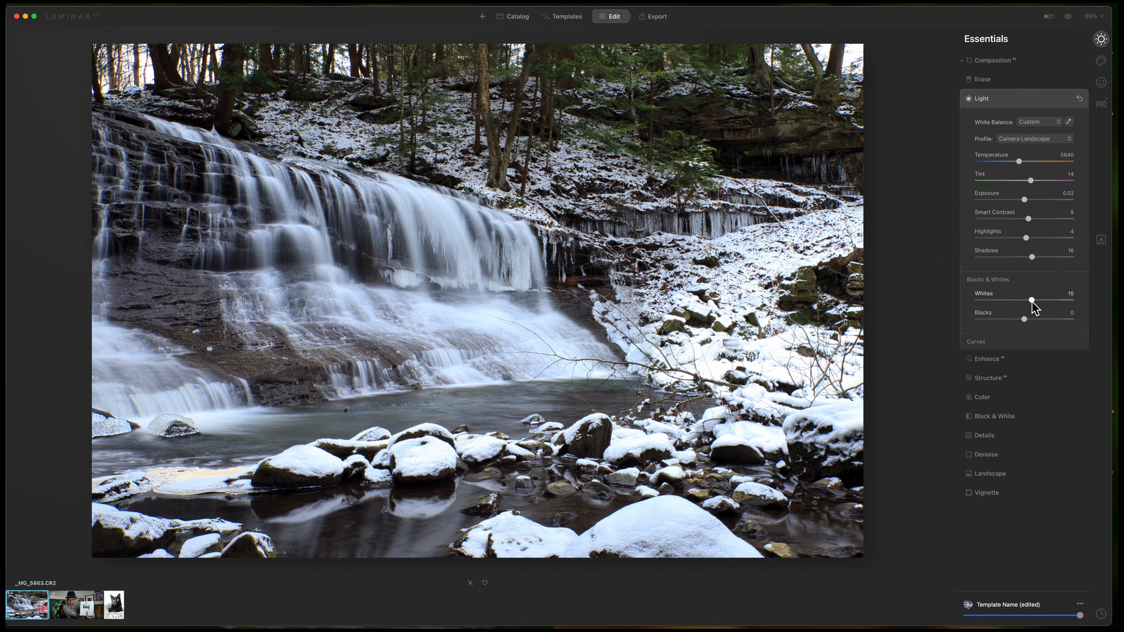
{"action": "left_click_drag", "start_coordinate": [1031, 301], "coordinate": [1030, 301]}
- Set Blacks to -11 using the clipping overlay as a guide, and compare the edit with the original photo
{"action": "key", "text": "j"}
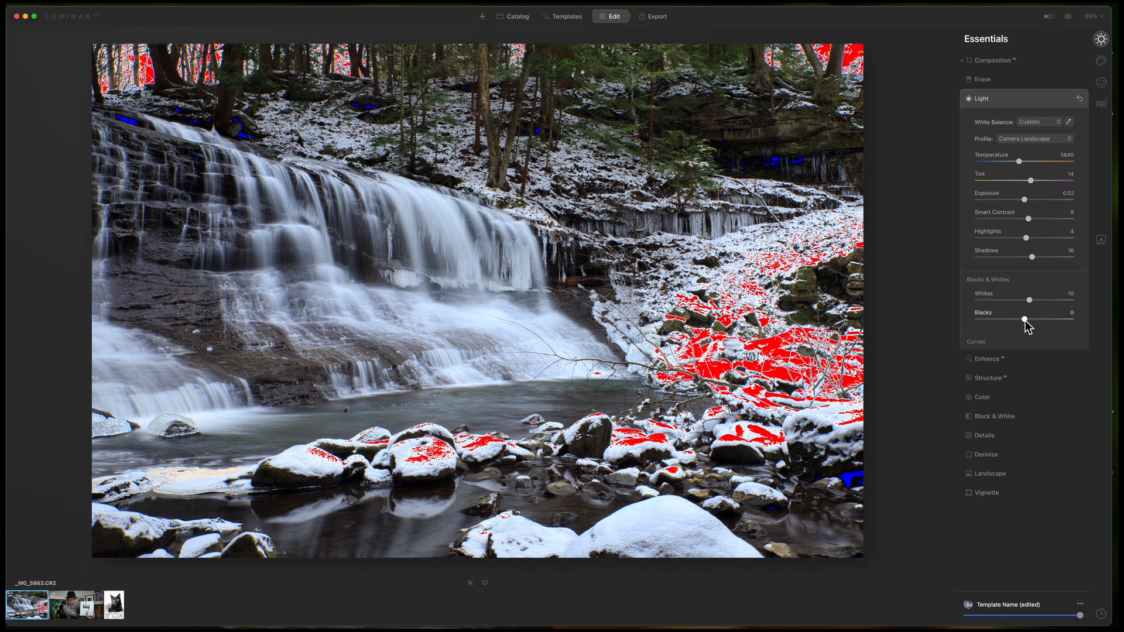
{"action": "left_click_drag", "start_coordinate": [1025, 326], "coordinate": [1023, 327]}
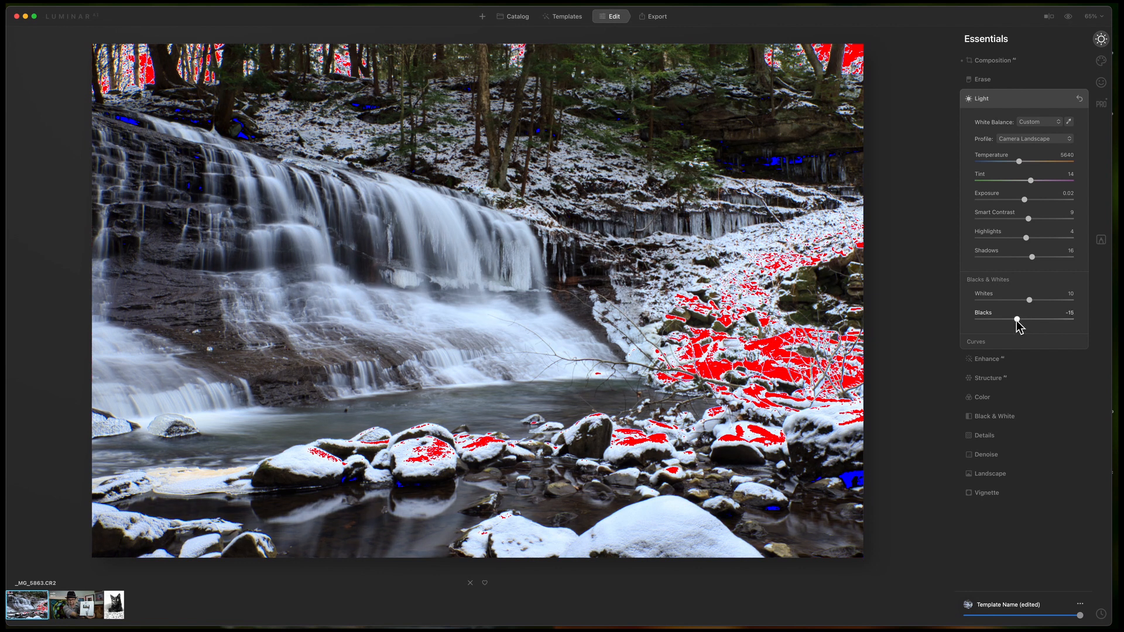
{"action": "left_click_drag", "start_coordinate": [1013, 320], "coordinate": [1013, 329]}
{"action": "left_click_drag", "start_coordinate": [1019, 321], "coordinate": [1025, 322]}
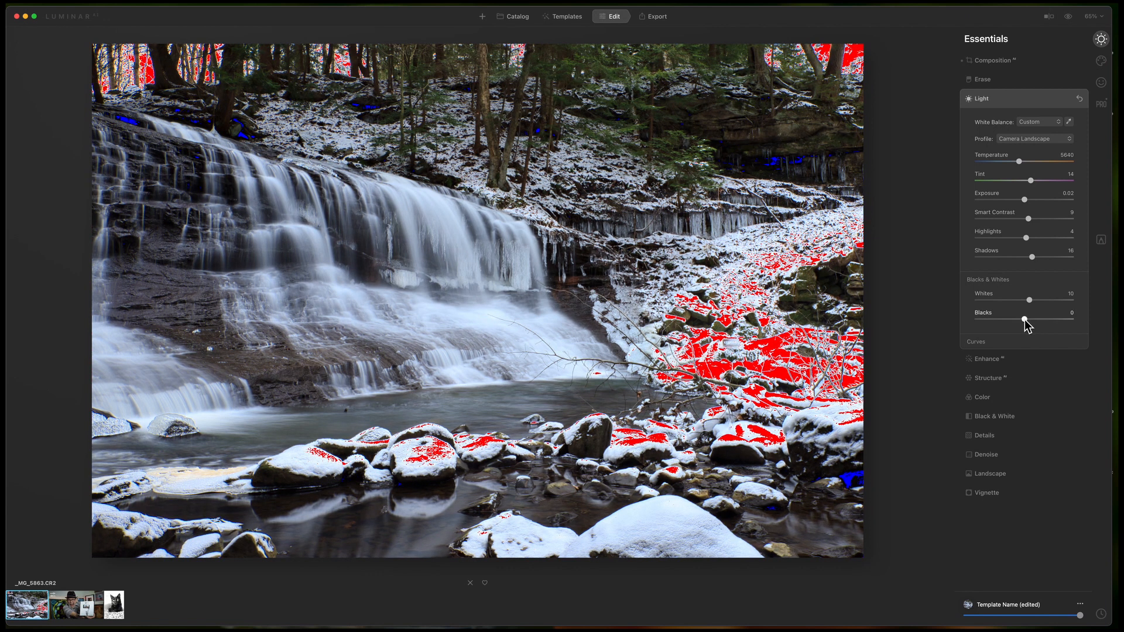
{"action": "left_click_drag", "start_coordinate": [1024, 321], "coordinate": [1019, 321]}
{"action": "key", "text": "j"}
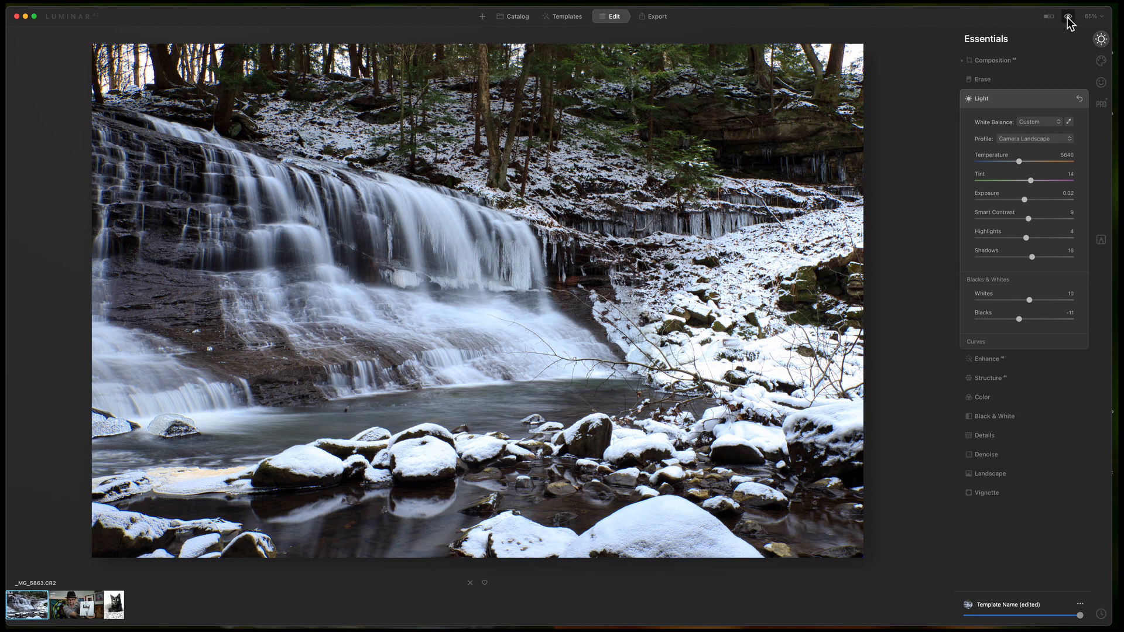
{"action": "left_click", "coordinate": [1068, 19]}
{"action": "left_click", "coordinate": [1068, 19]}
{"action": "left_click", "coordinate": [1068, 20]}
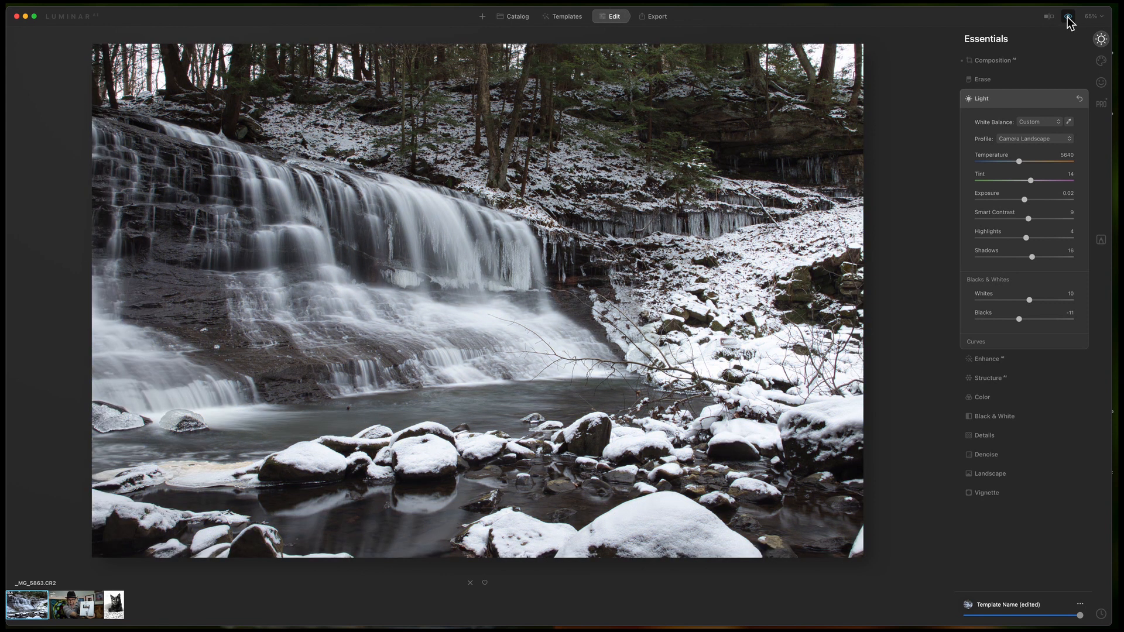
{"action": "left_click", "coordinate": [1068, 20]}
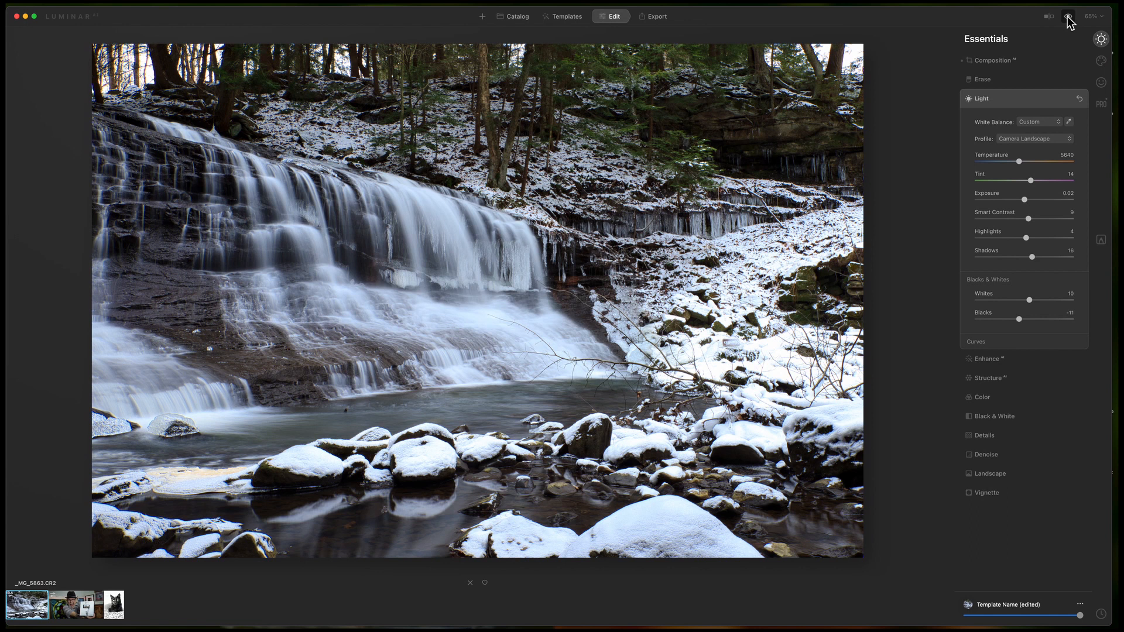
{"action": "left_click", "coordinate": [1068, 19]}
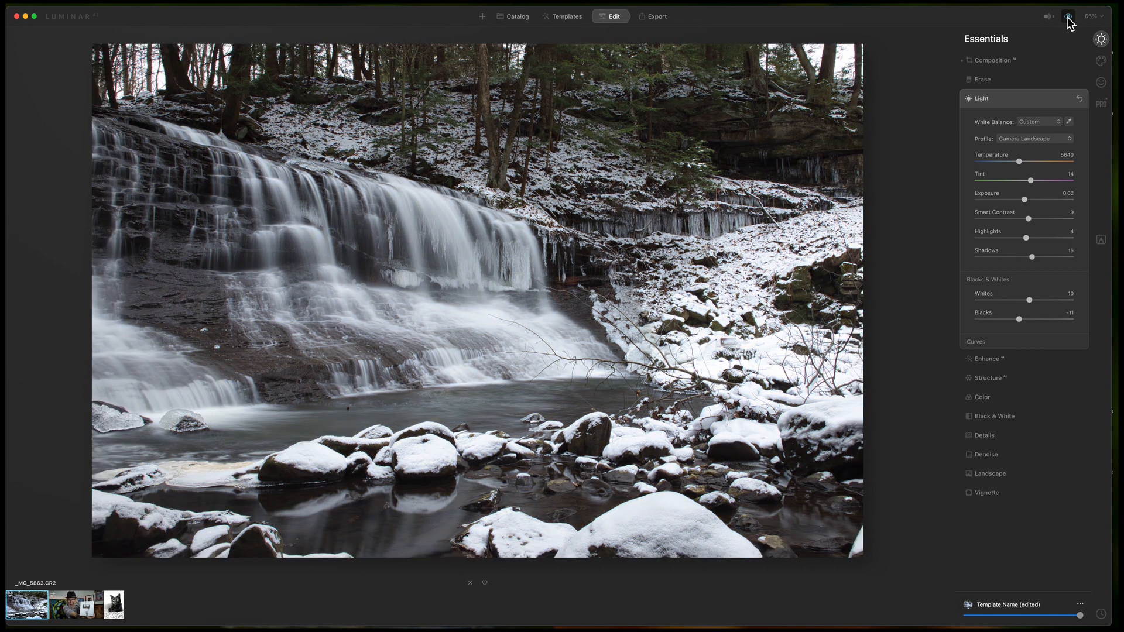
{"action": "left_click", "coordinate": [1068, 19]}
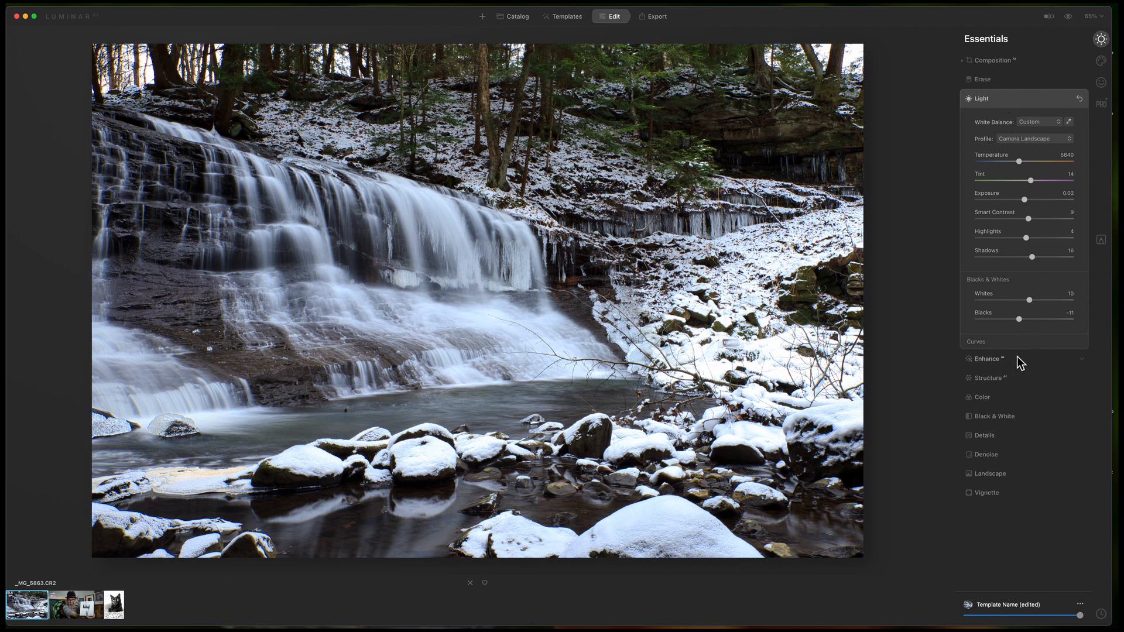
- Shape the Light tool's master curve into a gentle S with raised highlights and lowered shadows, and compare it with the original photo
{"action": "left_click", "coordinate": [1014, 100]}
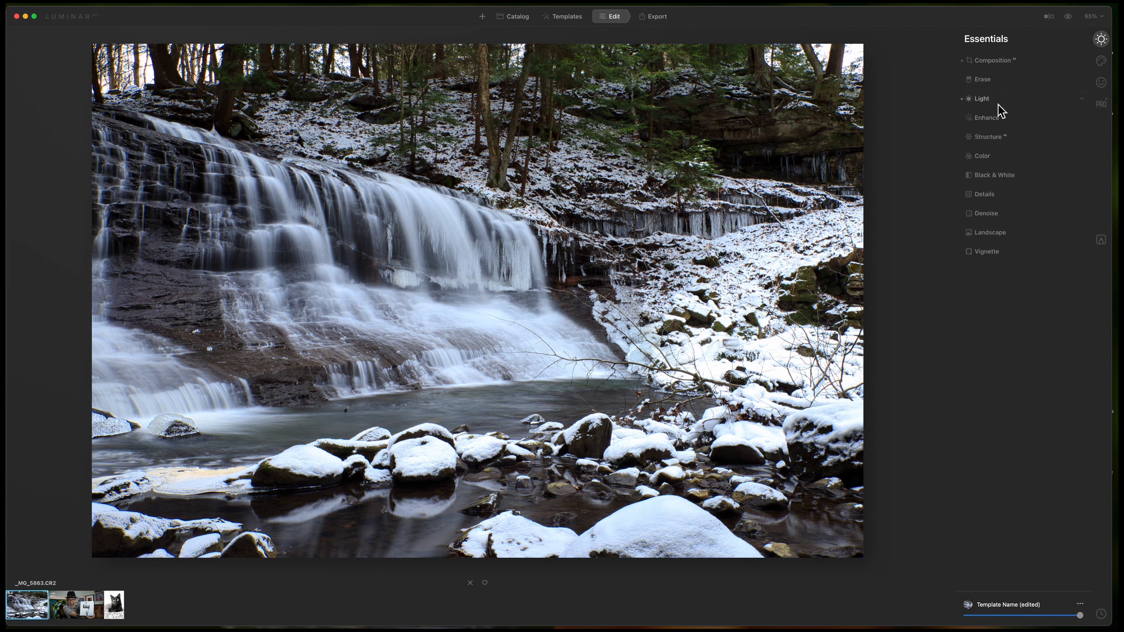
{"action": "left_click", "coordinate": [1009, 99]}
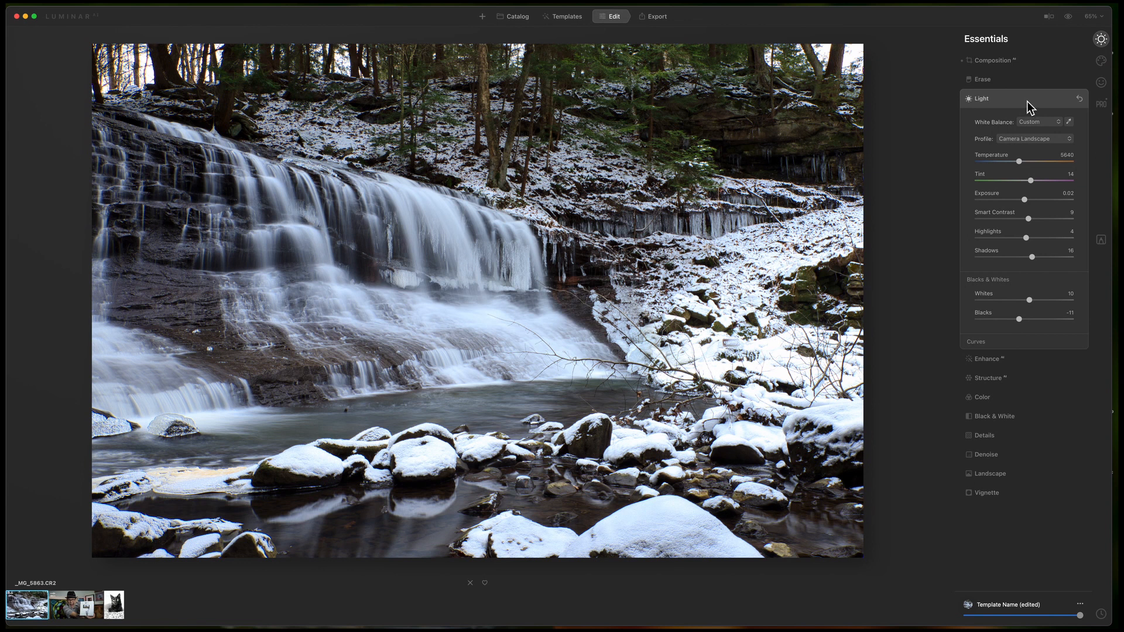
{"action": "left_click", "coordinate": [1011, 345]}
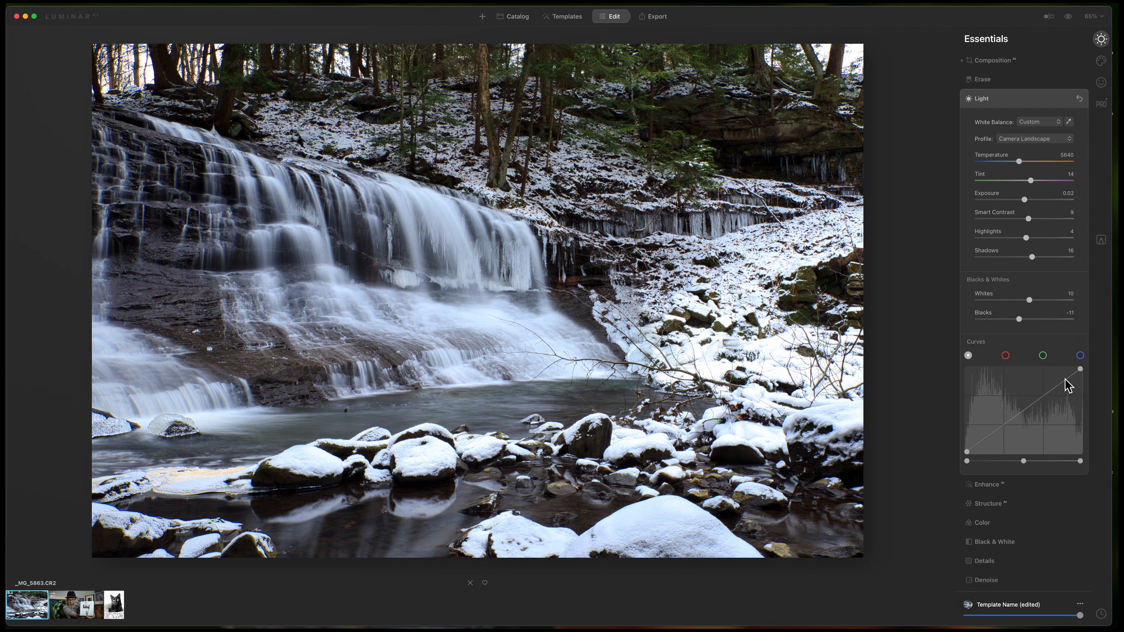
{"action": "left_click_drag", "start_coordinate": [1044, 396], "coordinate": [1049, 386]}
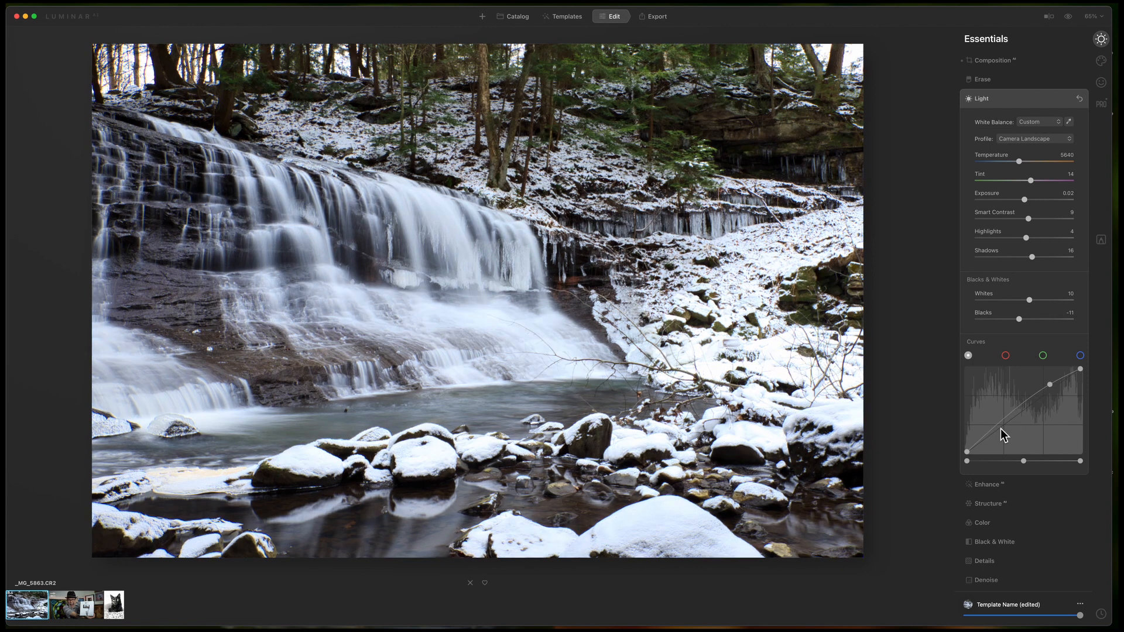
{"action": "left_click_drag", "start_coordinate": [1005, 421], "coordinate": [1004, 425]}
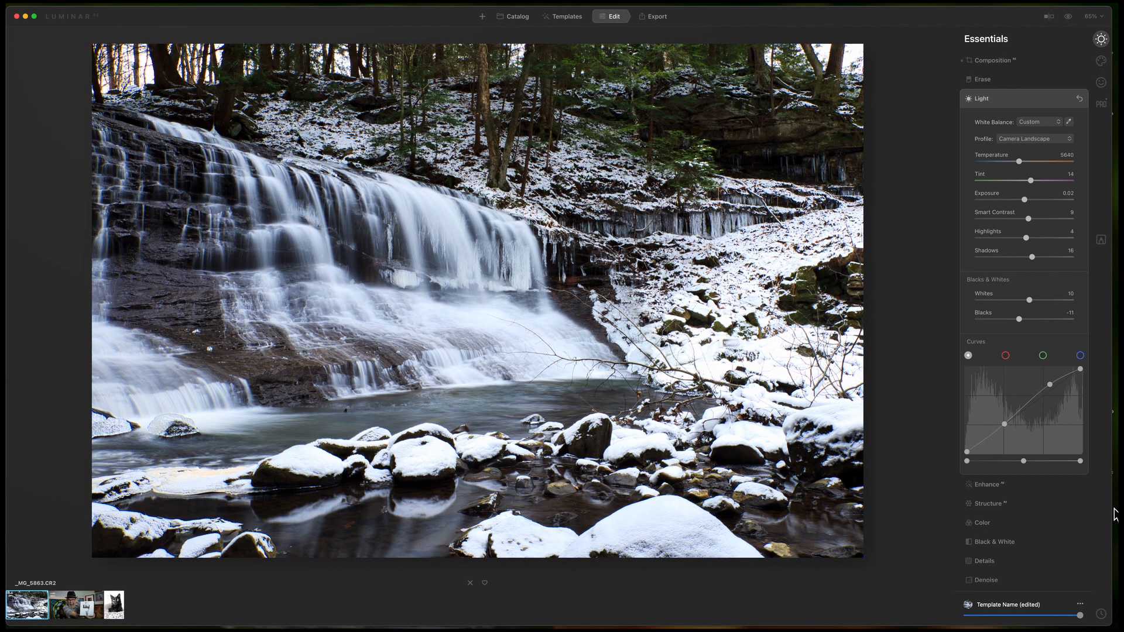
{"action": "left_click", "coordinate": [1068, 18]}
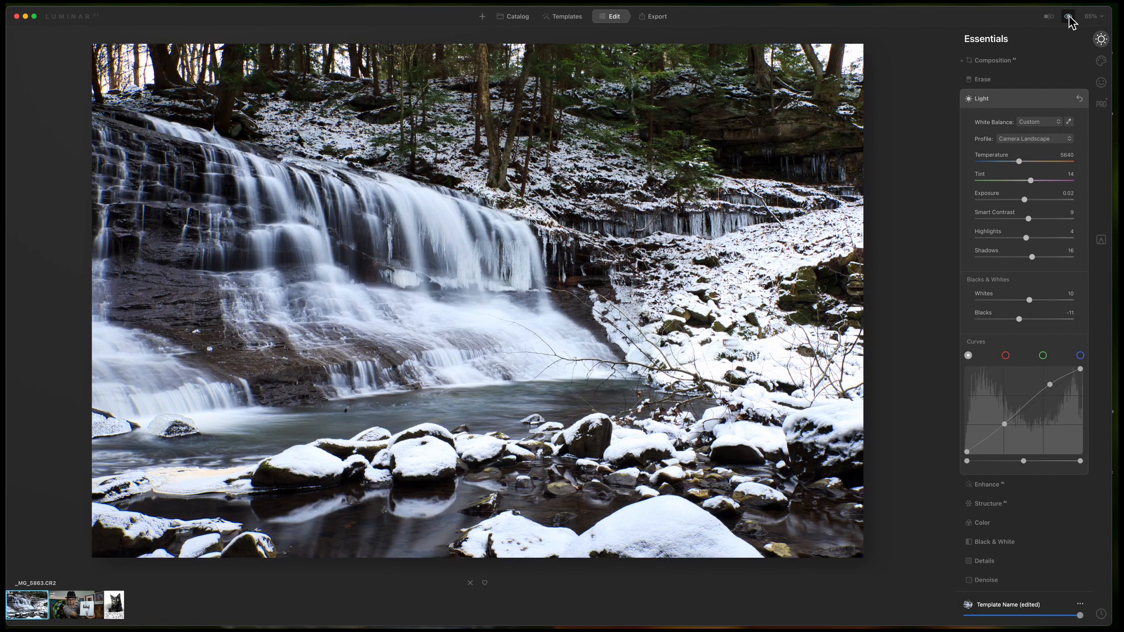
{"action": "left_click", "coordinate": [1068, 17]}
- Look through the red, green and blue curve channels, and slightly lower the shadow point on the master curve
{"action": "left_click_drag", "start_coordinate": [1024, 461], "coordinate": [1025, 462]}
{"action": "left_click", "coordinate": [1006, 355]}
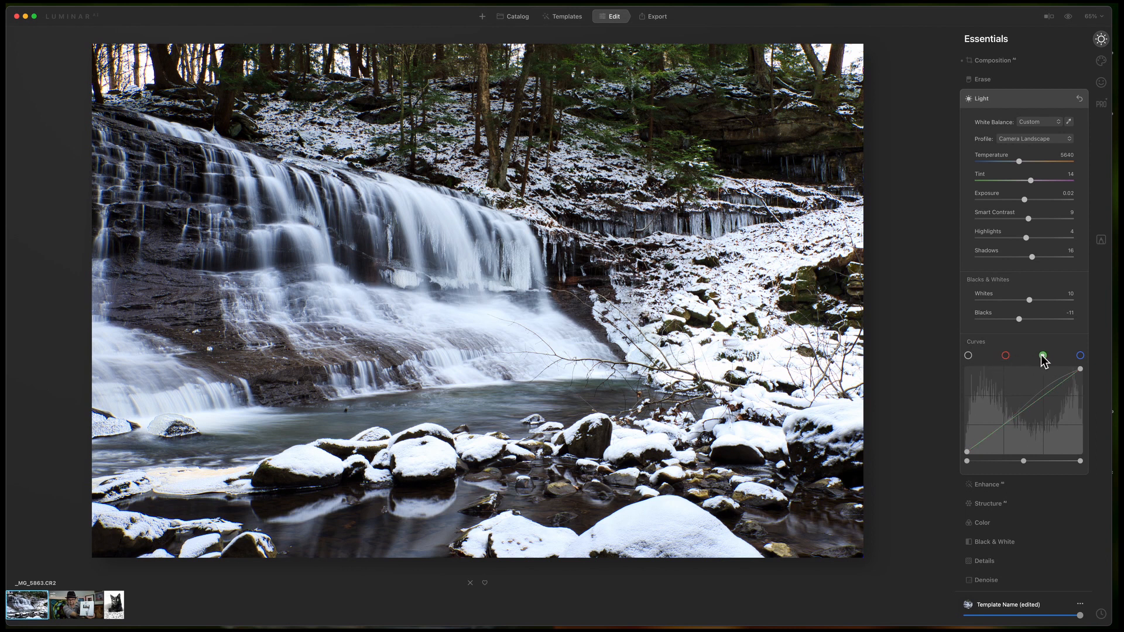
{"action": "left_click", "coordinate": [1080, 356]}
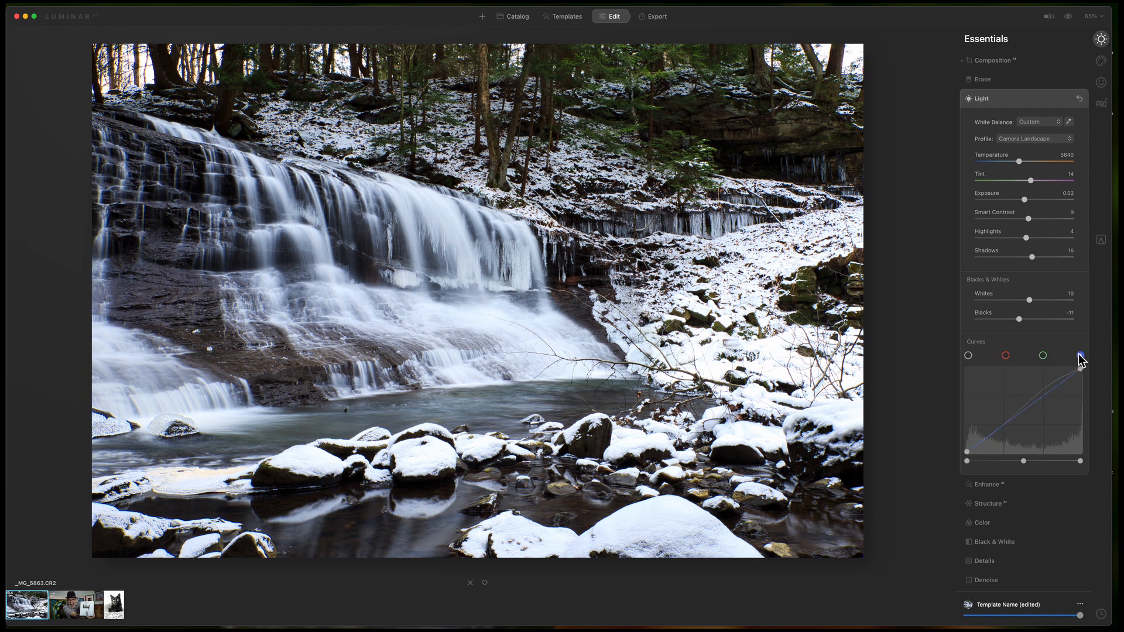
{"action": "left_click", "coordinate": [968, 355]}
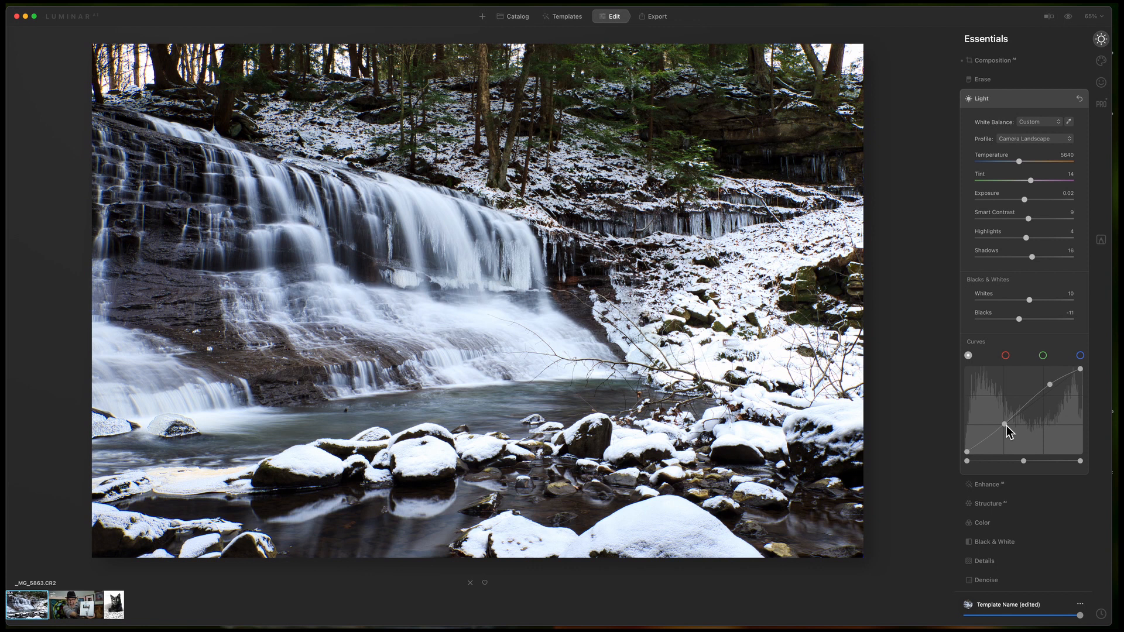
{"action": "left_click_drag", "start_coordinate": [1009, 431], "coordinate": [1003, 425]}
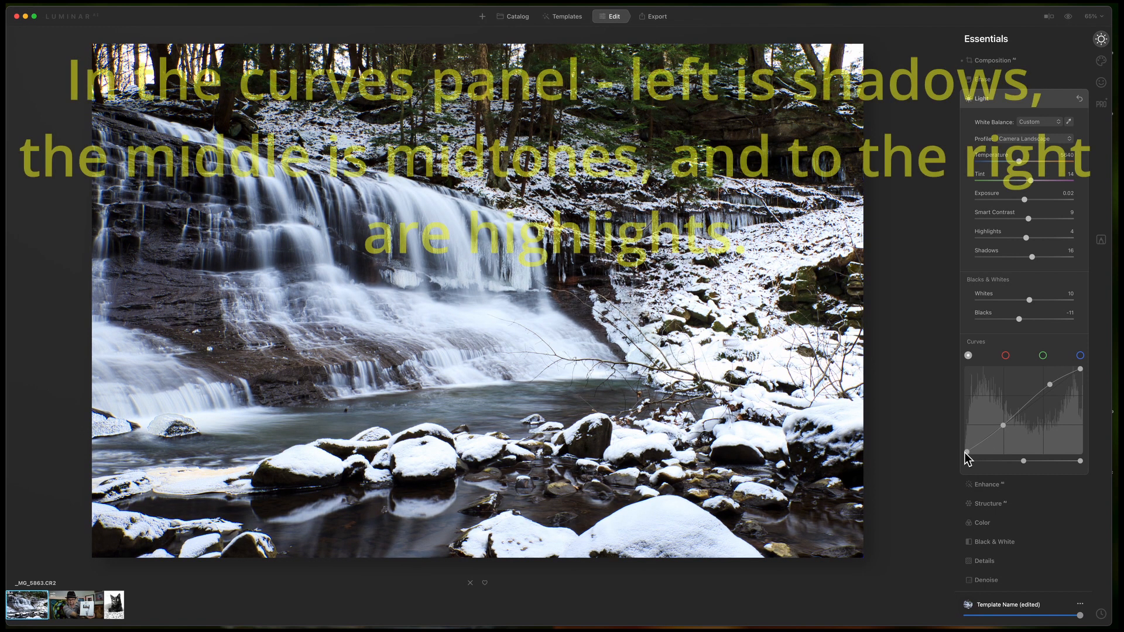
- Try lifting the master curve's black point and pushing up its white point, and return the black point to the corner
{"action": "left_click_drag", "start_coordinate": [967, 455], "coordinate": [964, 444]}
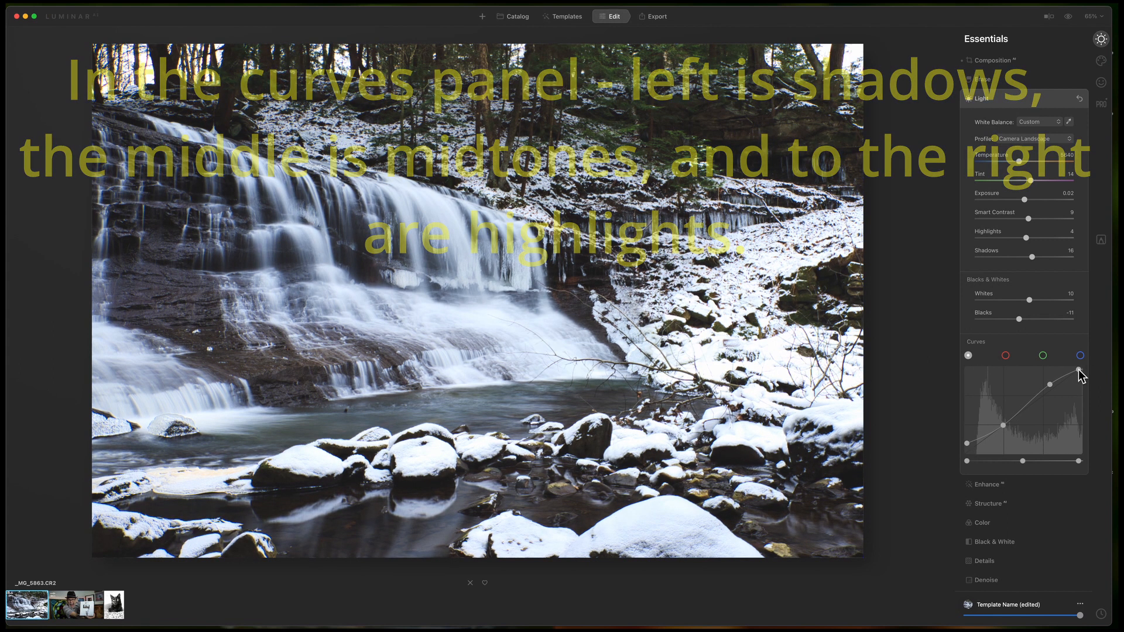
{"action": "left_click_drag", "start_coordinate": [1083, 369], "coordinate": [1084, 351]}
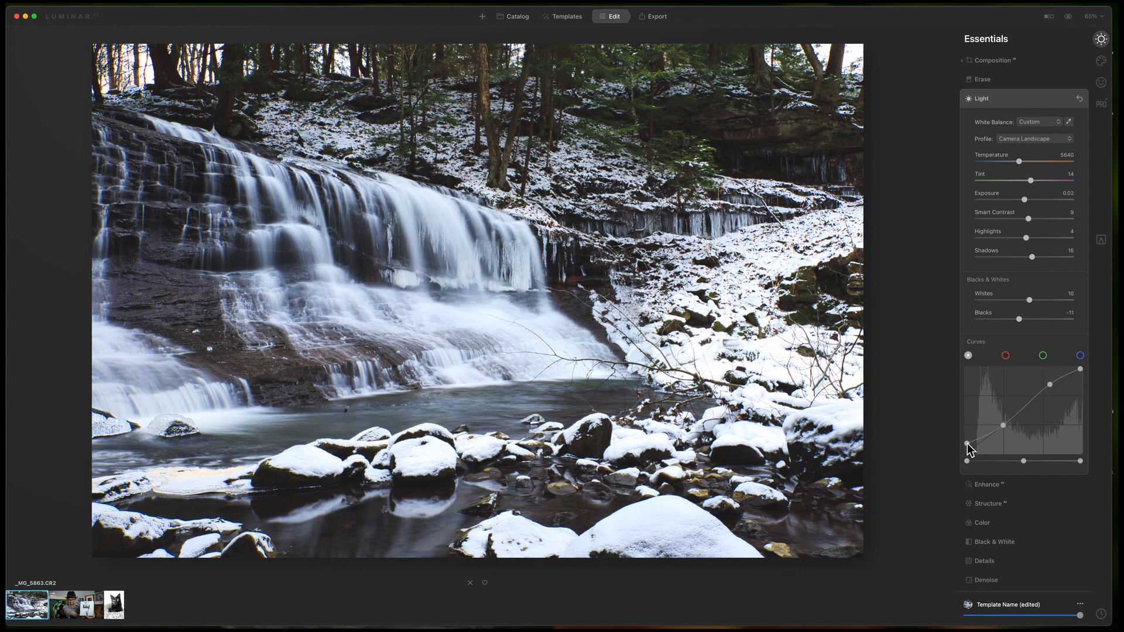
{"action": "left_click_drag", "start_coordinate": [967, 445], "coordinate": [966, 488]}
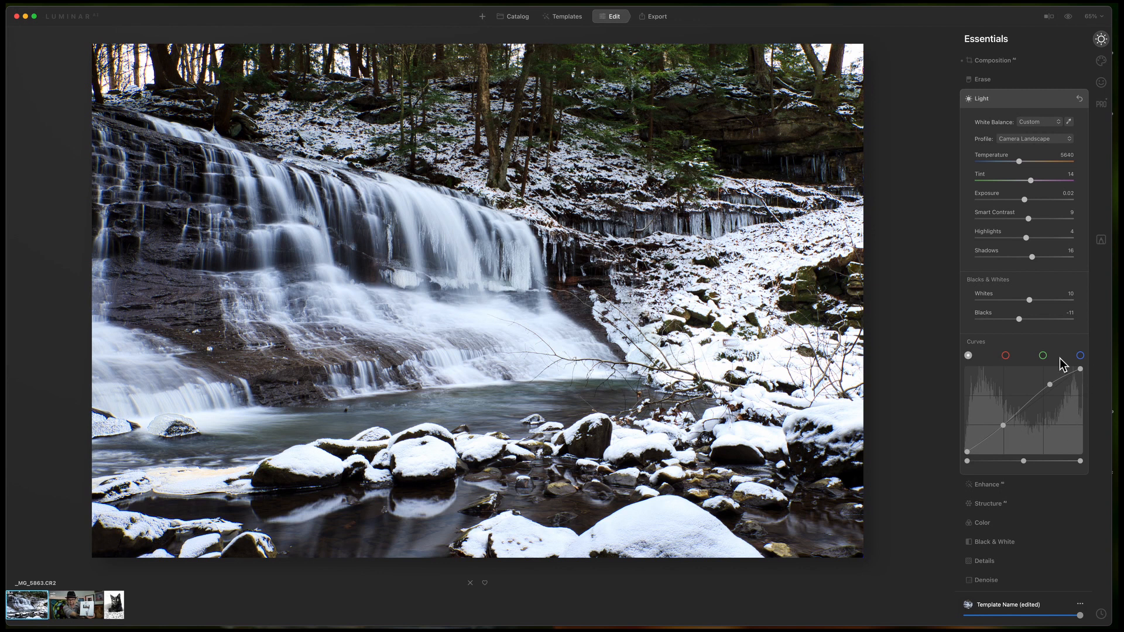
- Deepen the shadows slightly on the master curve, and switch from the Light adjustments to the Enhance AI adjustments
{"action": "left_click_drag", "start_coordinate": [1003, 425], "coordinate": [1004, 426]}
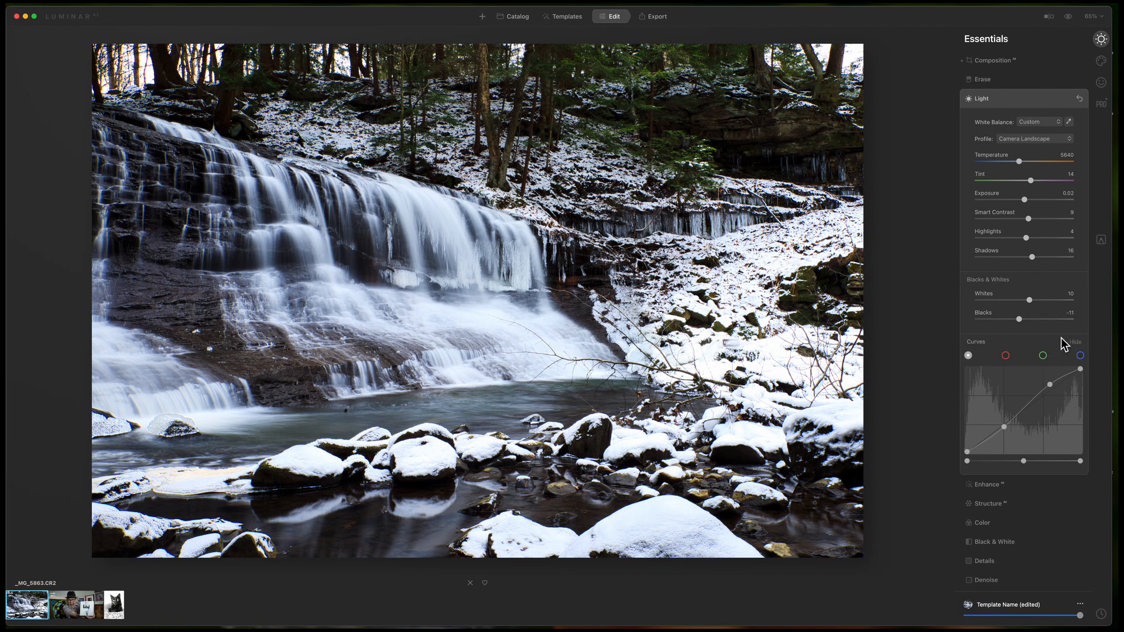
{"action": "left_click", "coordinate": [1015, 341]}
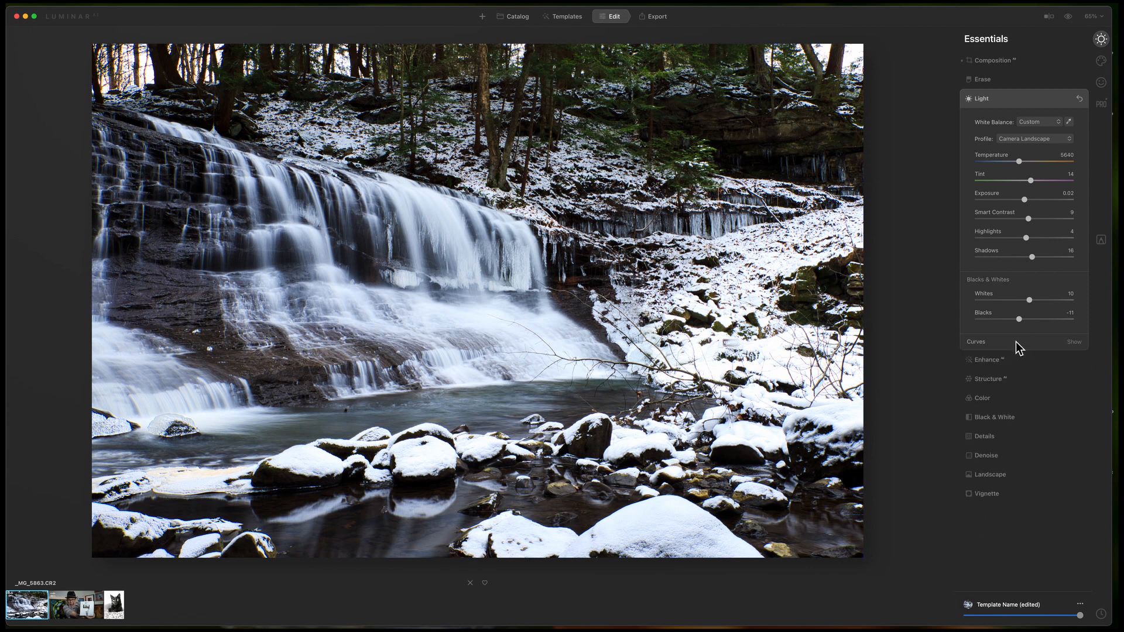
{"action": "left_click", "coordinate": [1013, 99]}
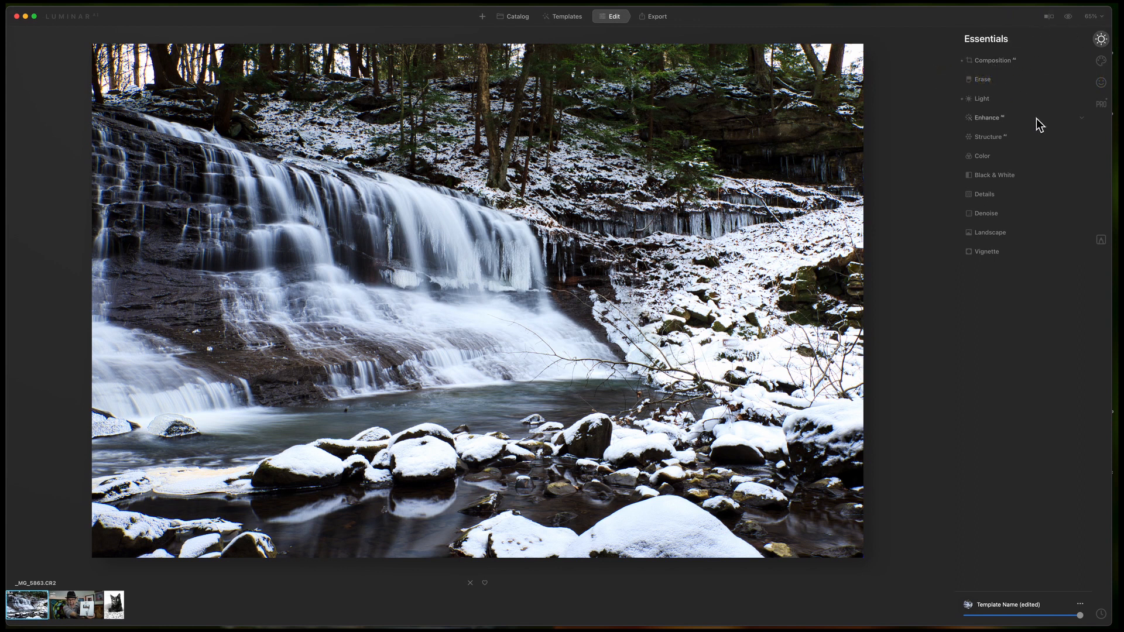
{"action": "left_click", "coordinate": [1017, 117]}
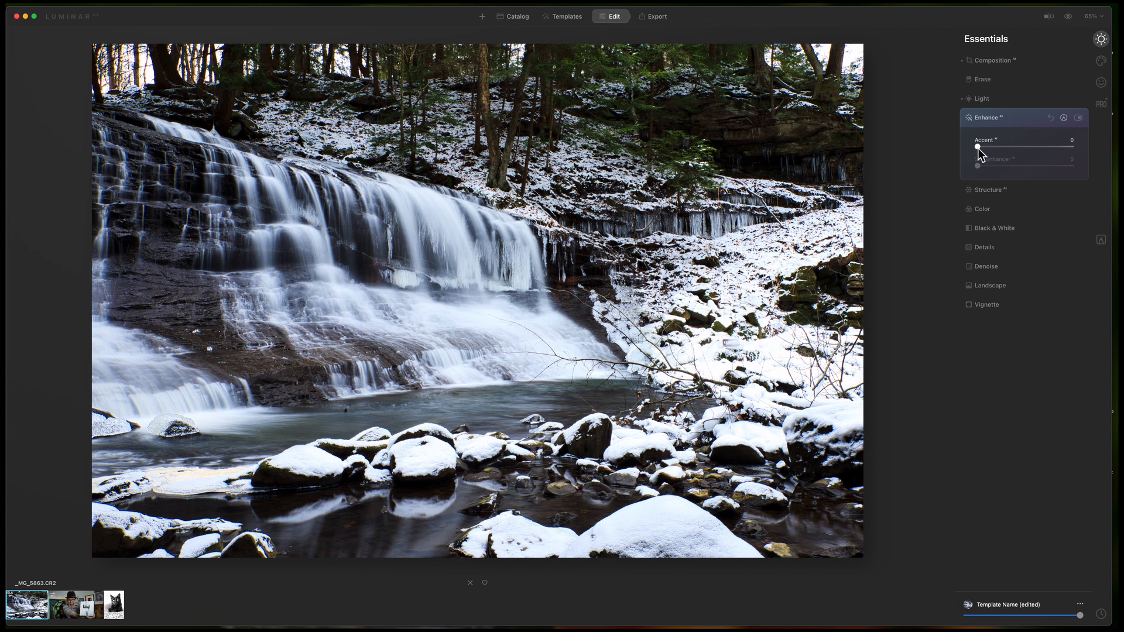
- Set the Enhance AI Accent to 32 and compare the edited photo with the original
{"action": "left_click_drag", "start_coordinate": [978, 147], "coordinate": [983, 146]}
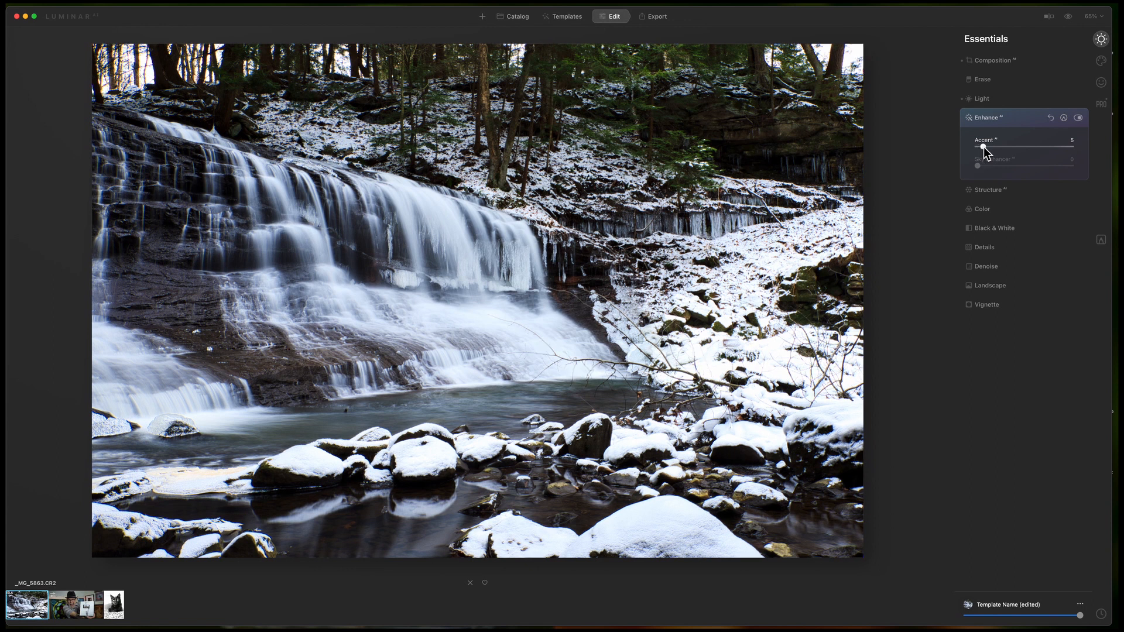
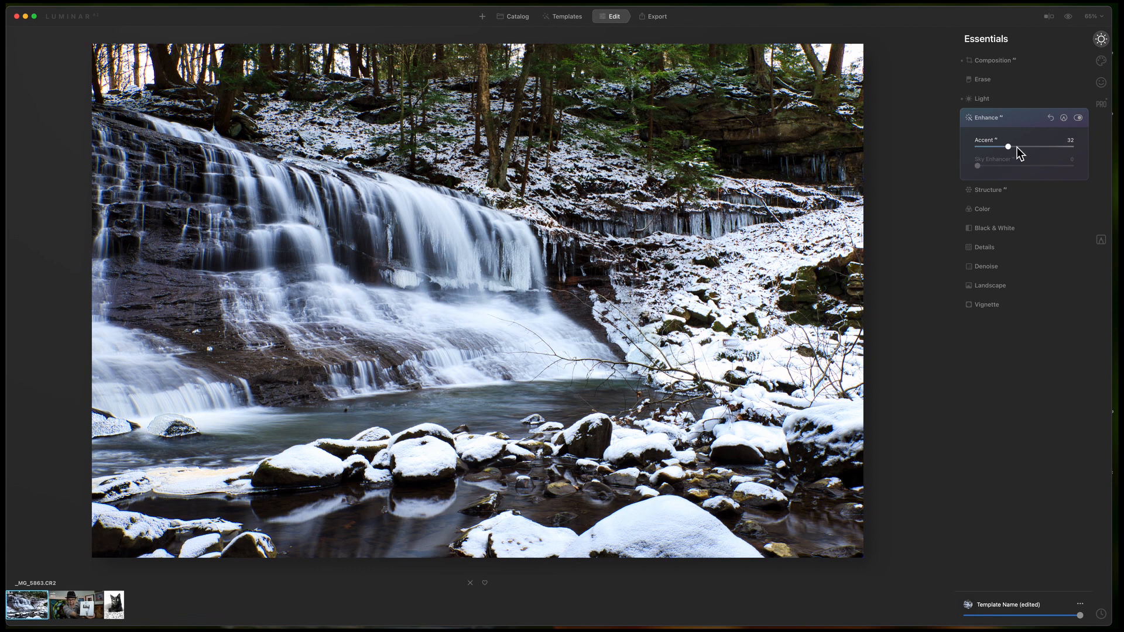
{"action": "left_click", "coordinate": [1068, 18]}
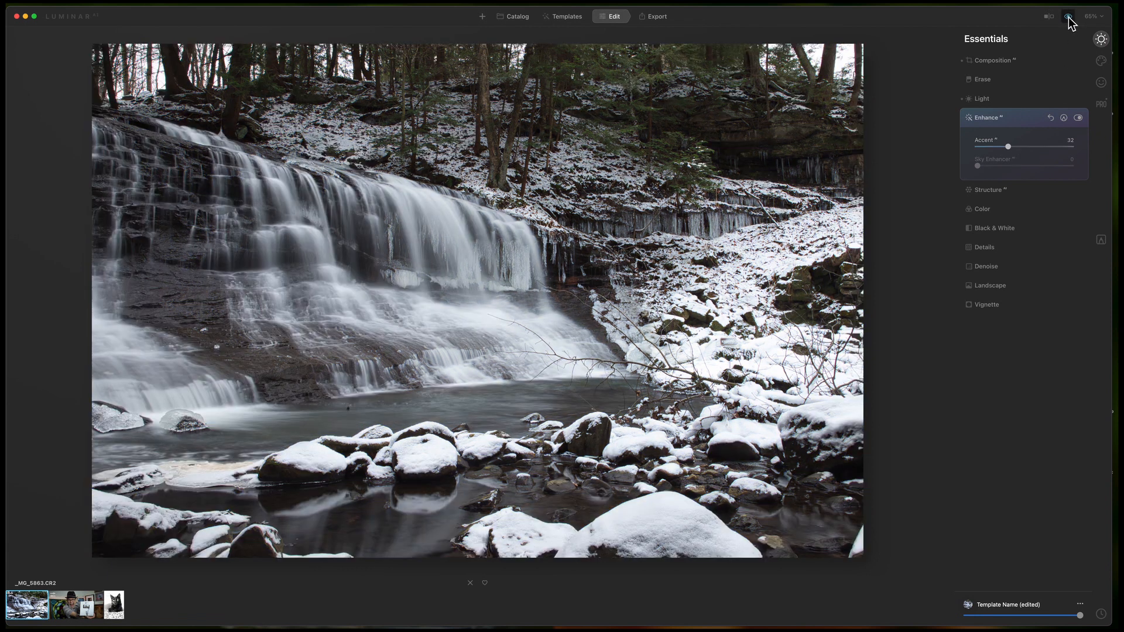
{"action": "left_click", "coordinate": [1068, 18]}
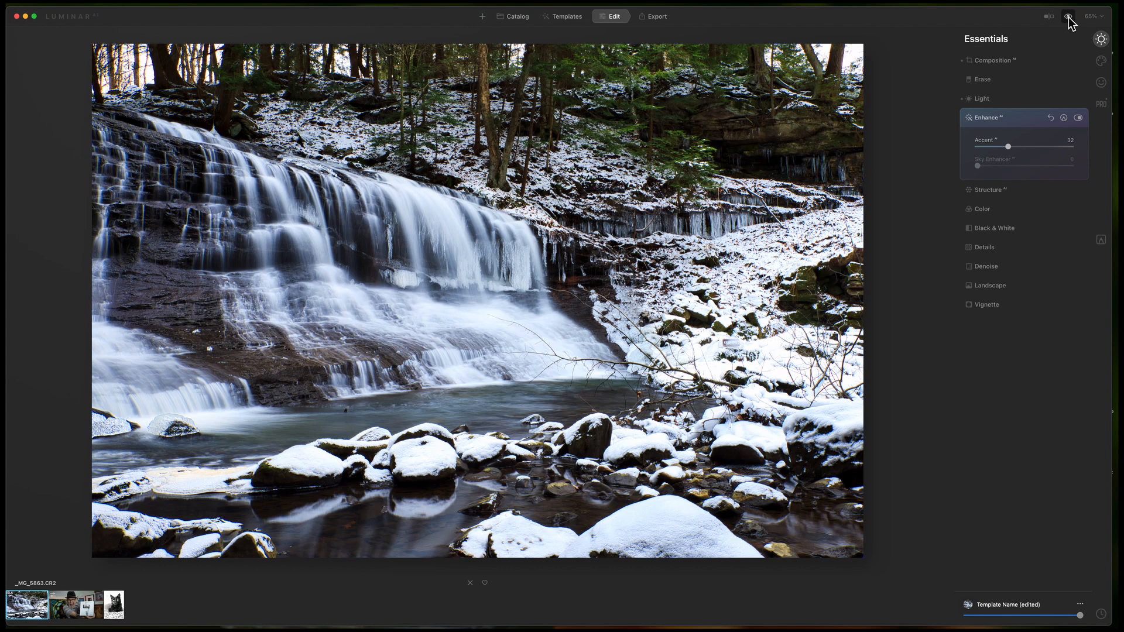
{"action": "left_click", "coordinate": [1068, 18]}
{"action": "left_click", "coordinate": [1068, 18]}
- Compare the photo with the Enhance AI adjustment off and on, leave it on, and switch to the Structure AI adjustments
{"action": "left_click", "coordinate": [1078, 117]}
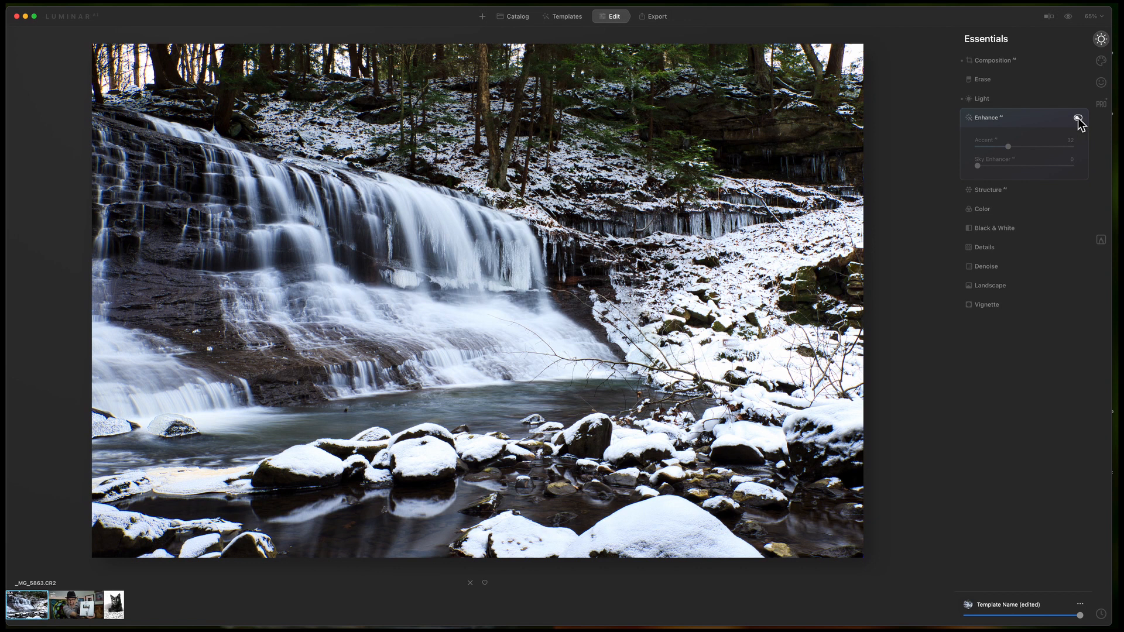
{"action": "left_click", "coordinate": [1078, 118]}
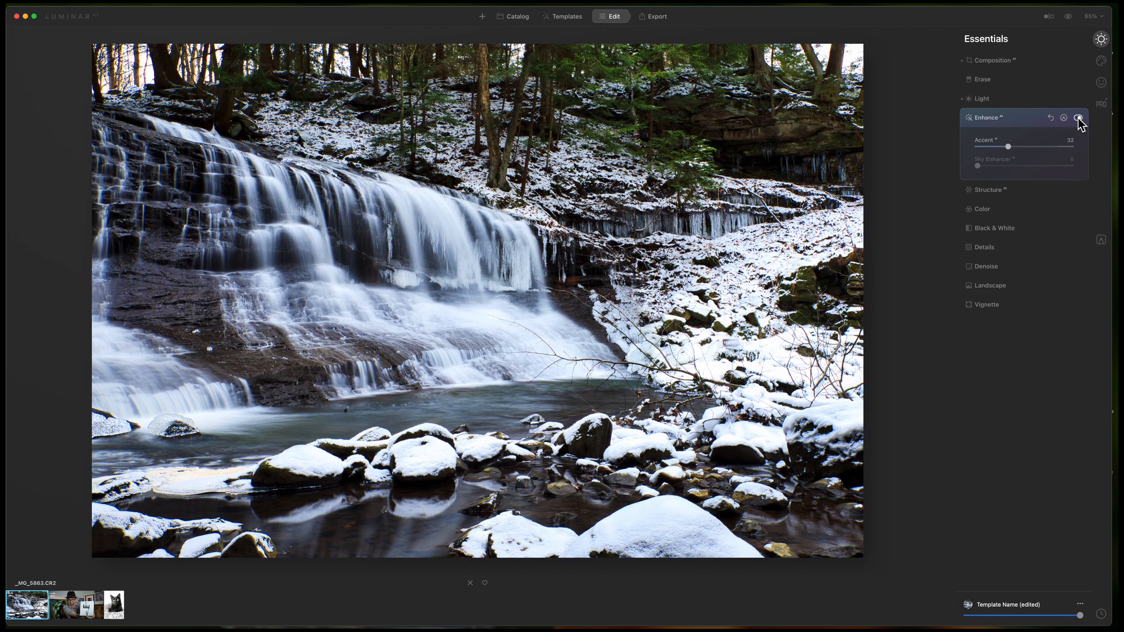
{"action": "left_click", "coordinate": [1078, 118]}
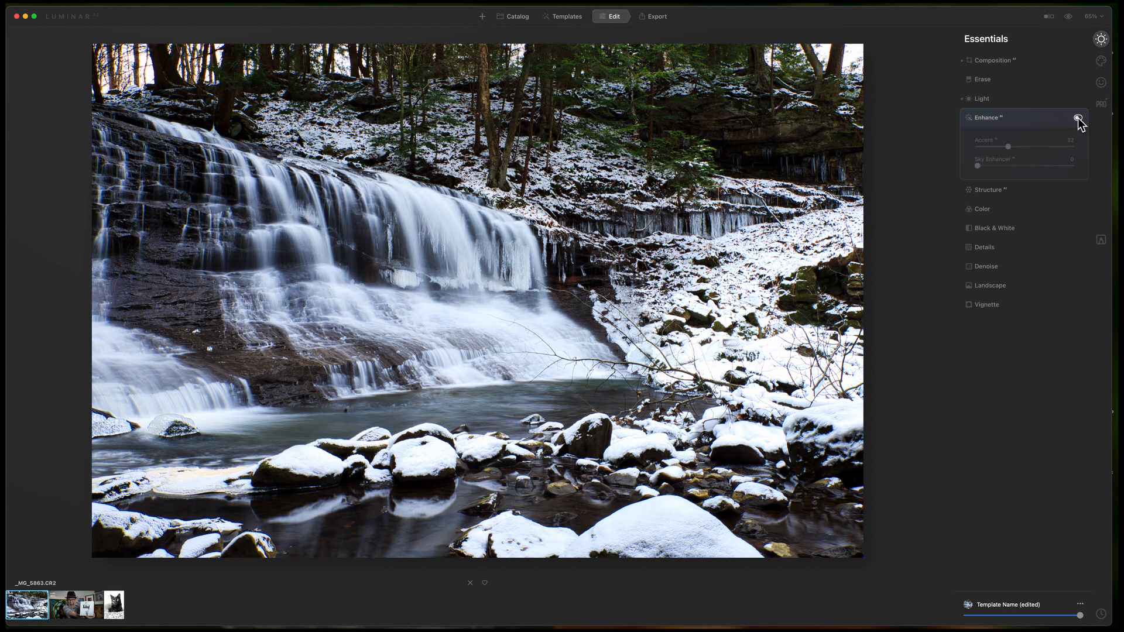
{"action": "left_click", "coordinate": [1077, 118]}
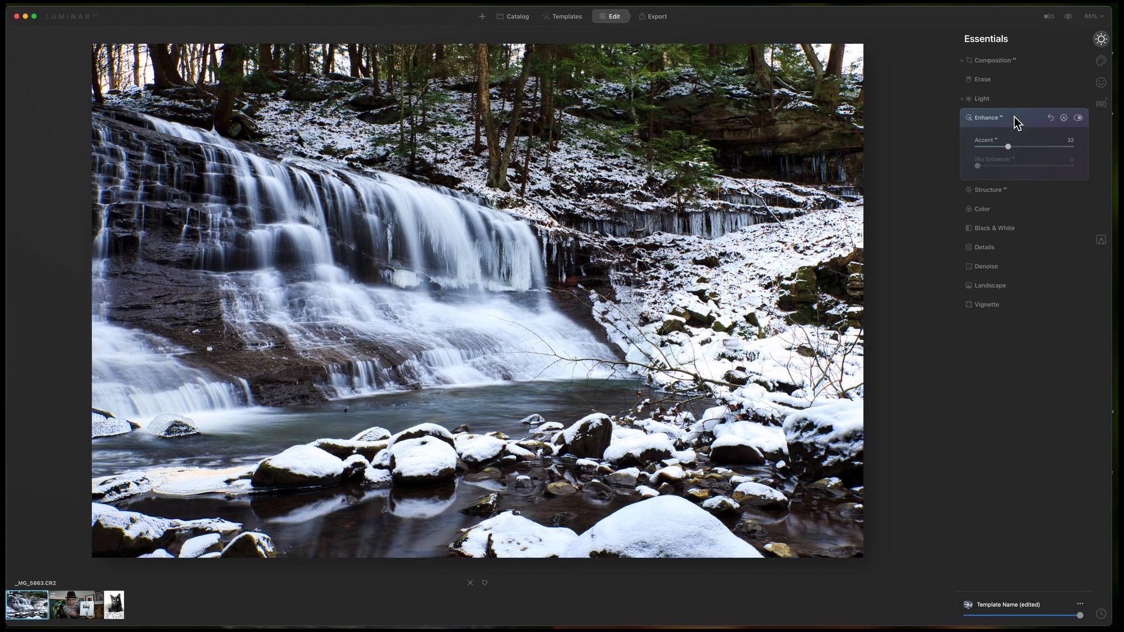
{"action": "left_click", "coordinate": [1016, 119]}
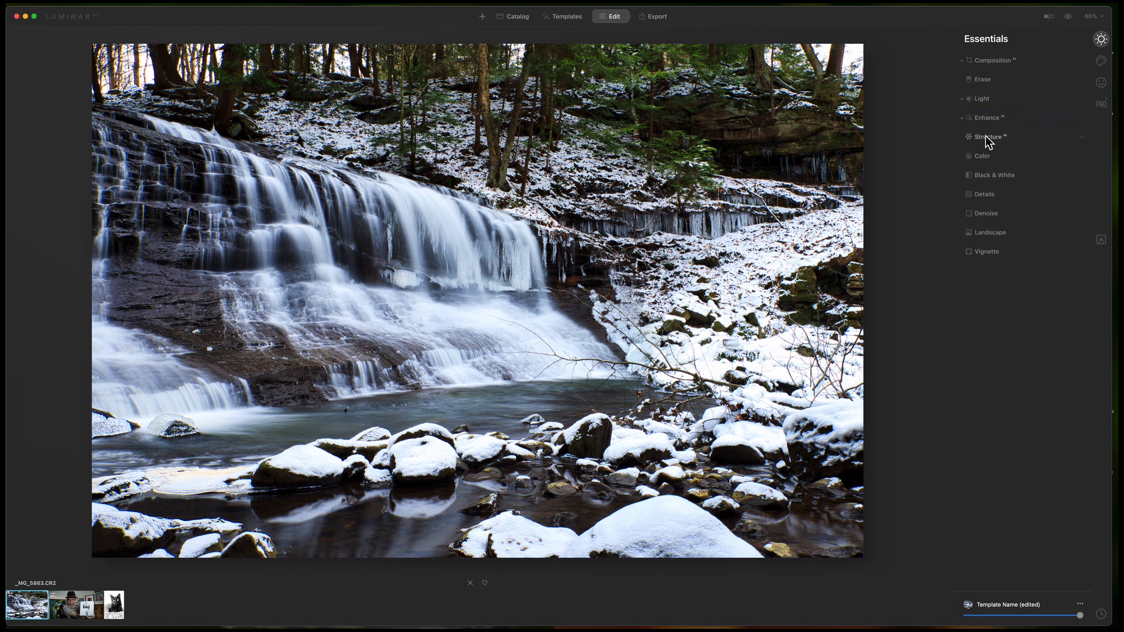
{"action": "left_click", "coordinate": [984, 136]}
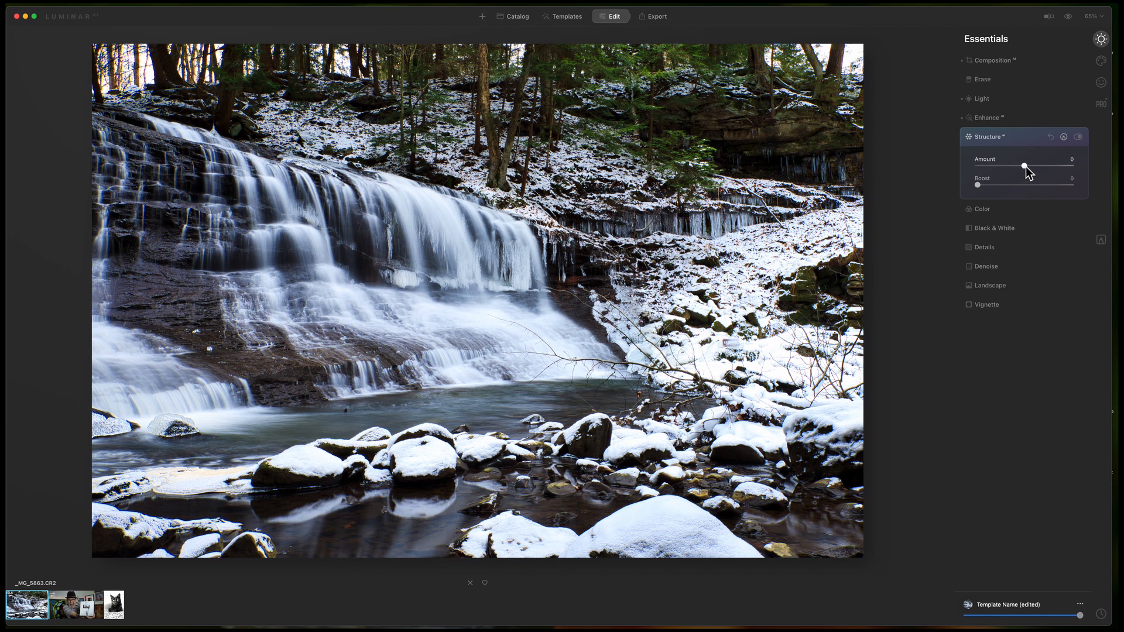
- Try raising the Structure AI Amount to 70 while inspecting the waterfall and rocks at 100% zoom
{"action": "left_click_drag", "start_coordinate": [1024, 167], "coordinate": [1026, 166]}
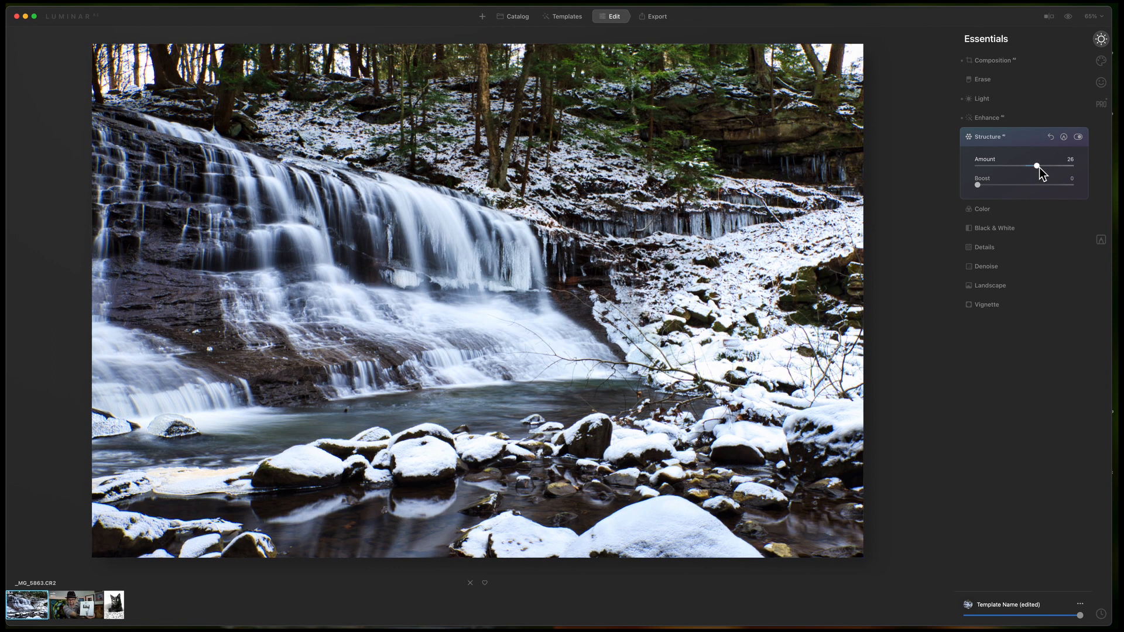
{"action": "left_click_drag", "start_coordinate": [1039, 167], "coordinate": [1040, 167]}
{"action": "left_click", "coordinate": [610, 292]}
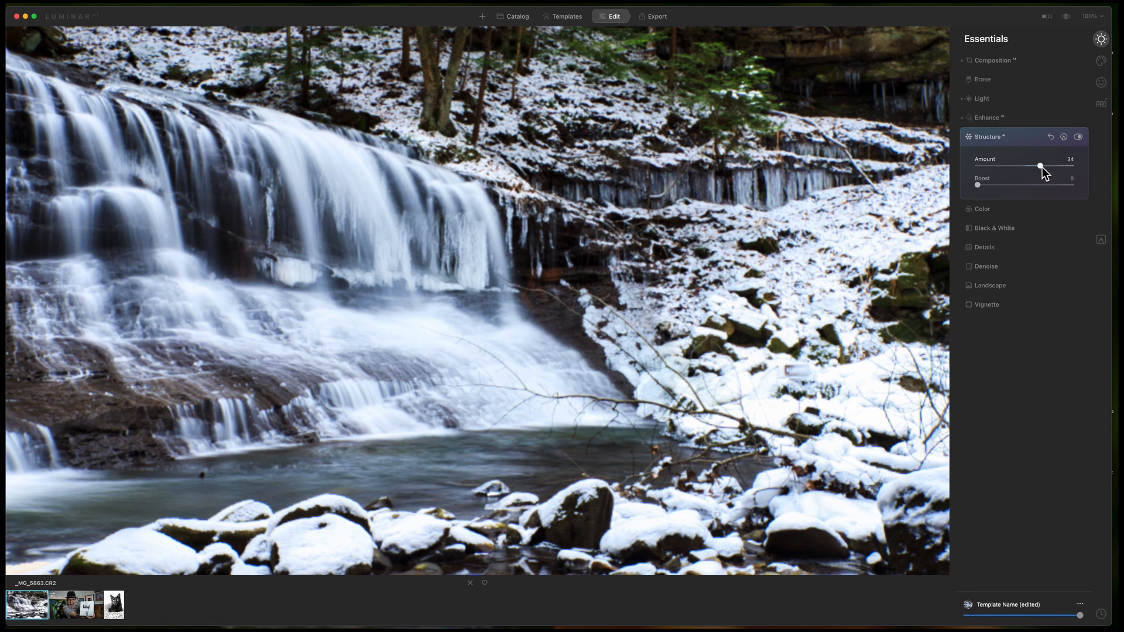
{"action": "left_click", "coordinate": [151, 282]}
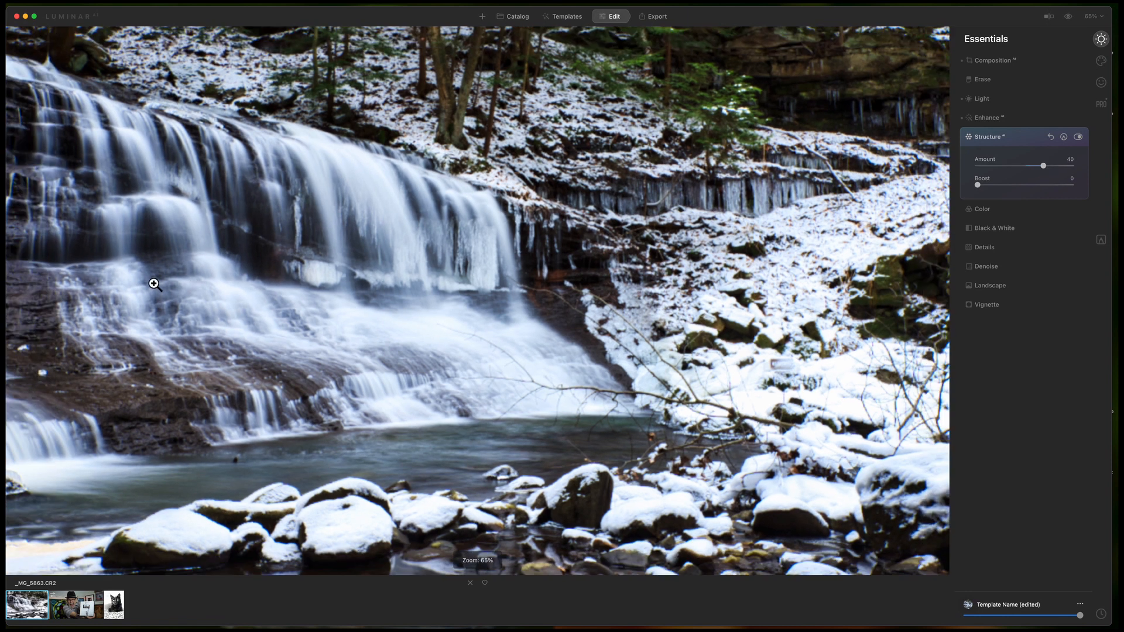
{"action": "left_click", "coordinate": [196, 285]}
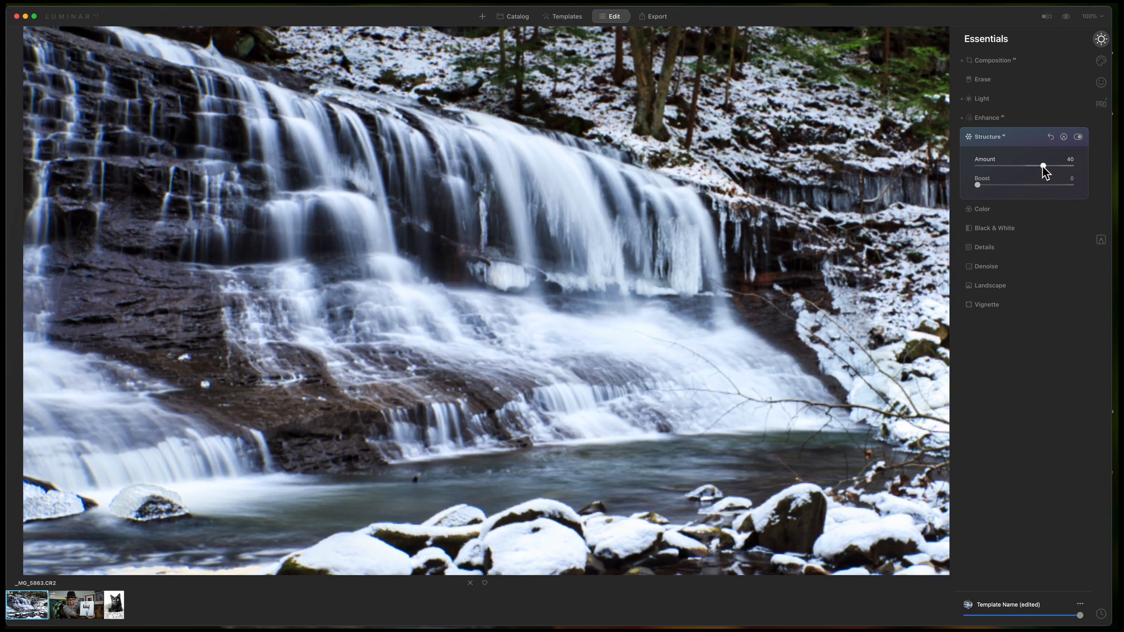
{"action": "left_click_drag", "start_coordinate": [1042, 166], "coordinate": [1056, 166]}
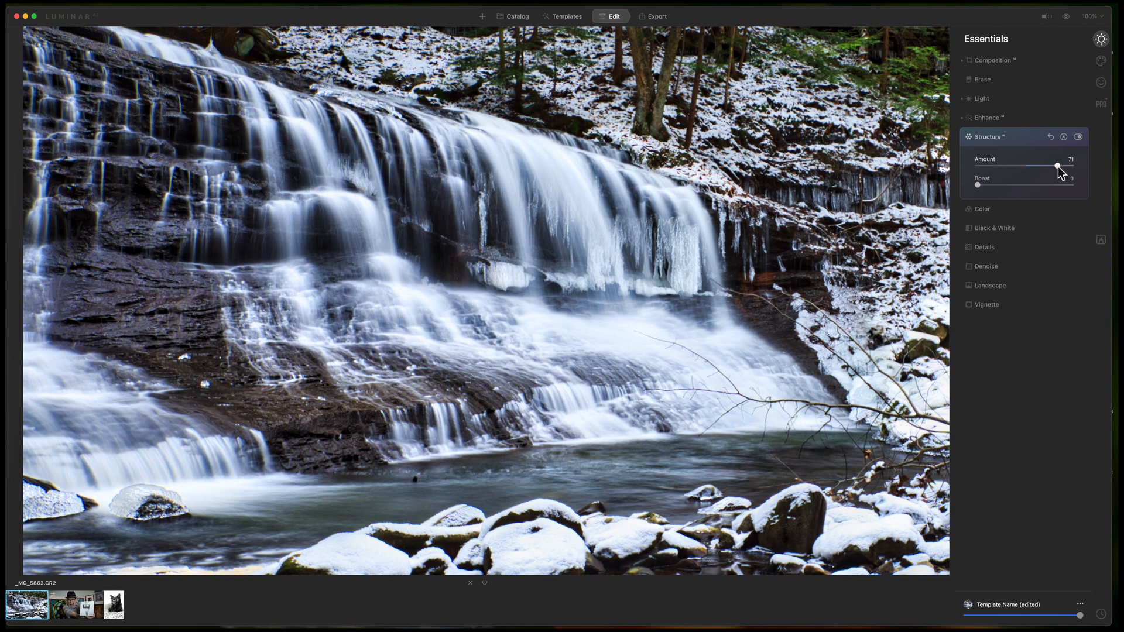
{"action": "left_click_drag", "start_coordinate": [1058, 166], "coordinate": [1057, 166]}
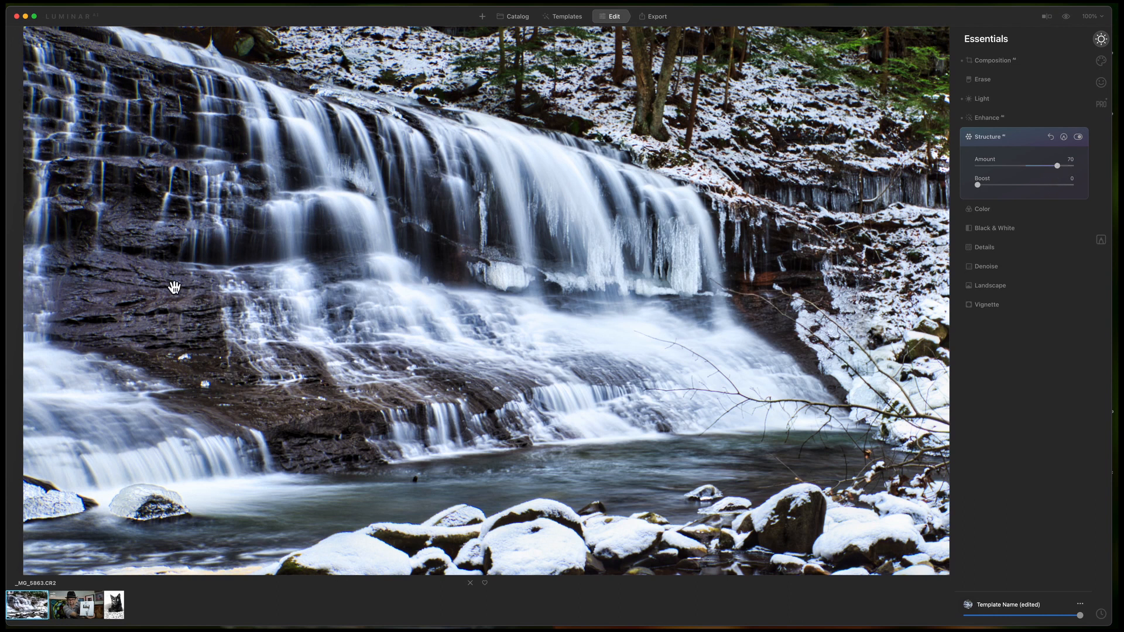
- Try a softer look with the whole photo in view by lowering the Structure AI Amount to about -60
{"action": "scroll", "coordinate": [204, 274], "scroll_direction": "down", "scroll_amount": 3}
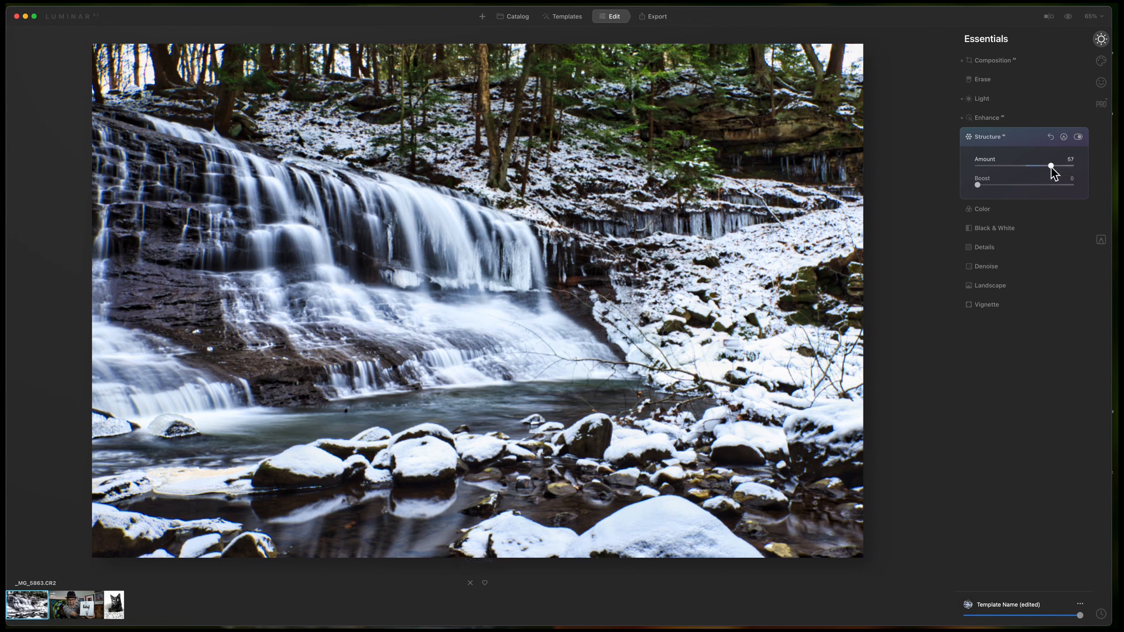
{"action": "left_click_drag", "start_coordinate": [1041, 170], "coordinate": [1002, 171]}
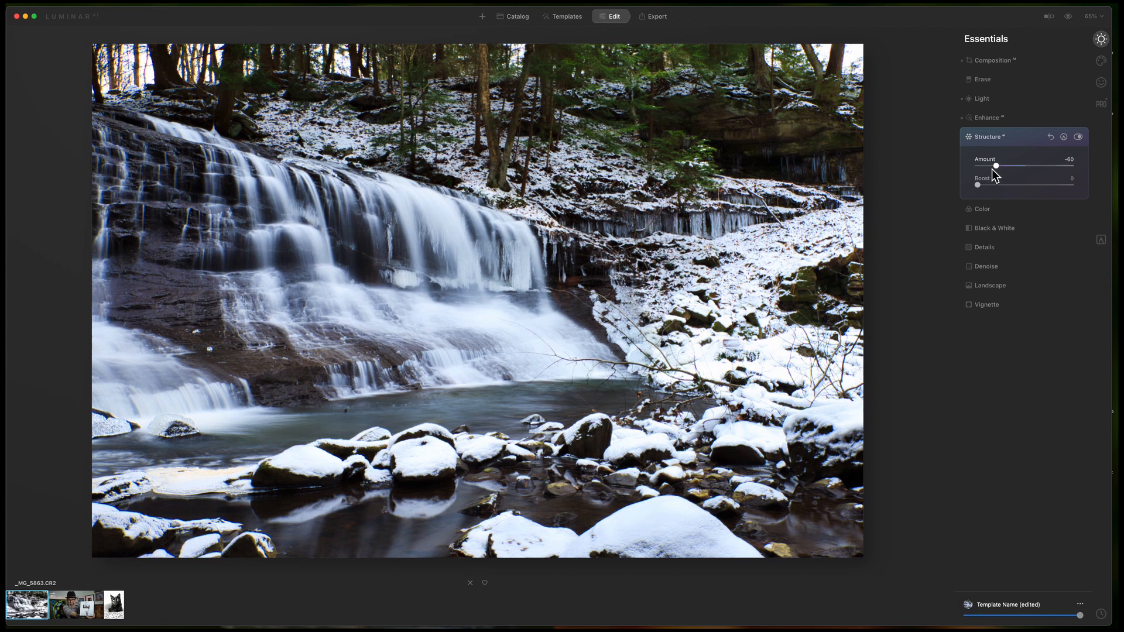
{"action": "left_click_drag", "start_coordinate": [993, 168], "coordinate": [993, 168]}
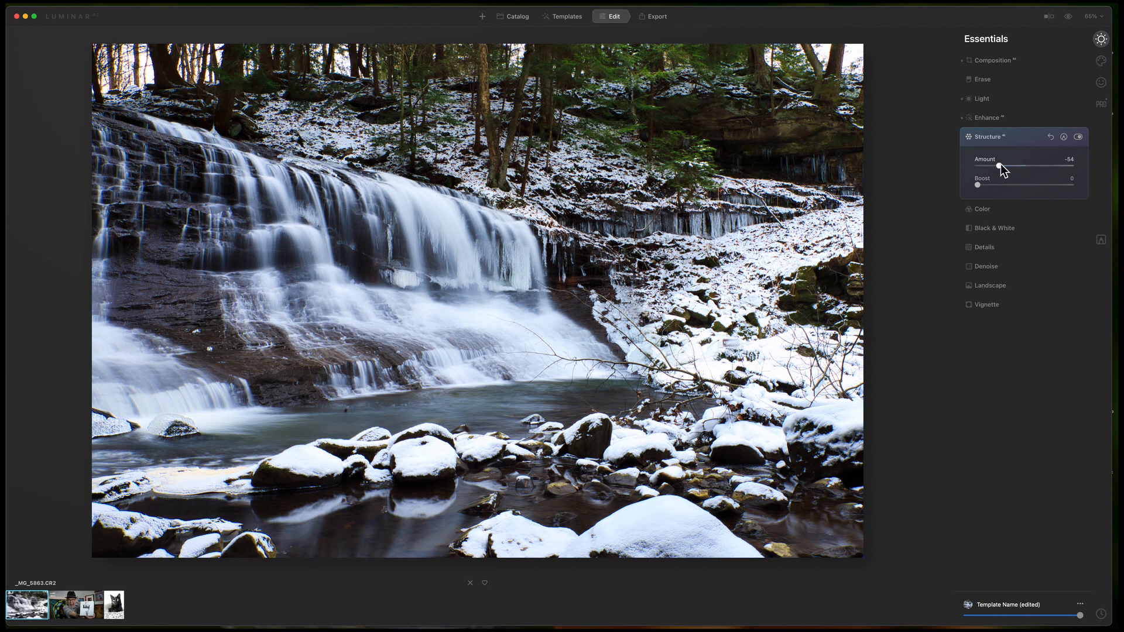
- Set the Structure AI Amount to 11 and Boost to 15, and close the Structure adjustments
{"action": "left_click_drag", "start_coordinate": [998, 166], "coordinate": [1033, 167]}
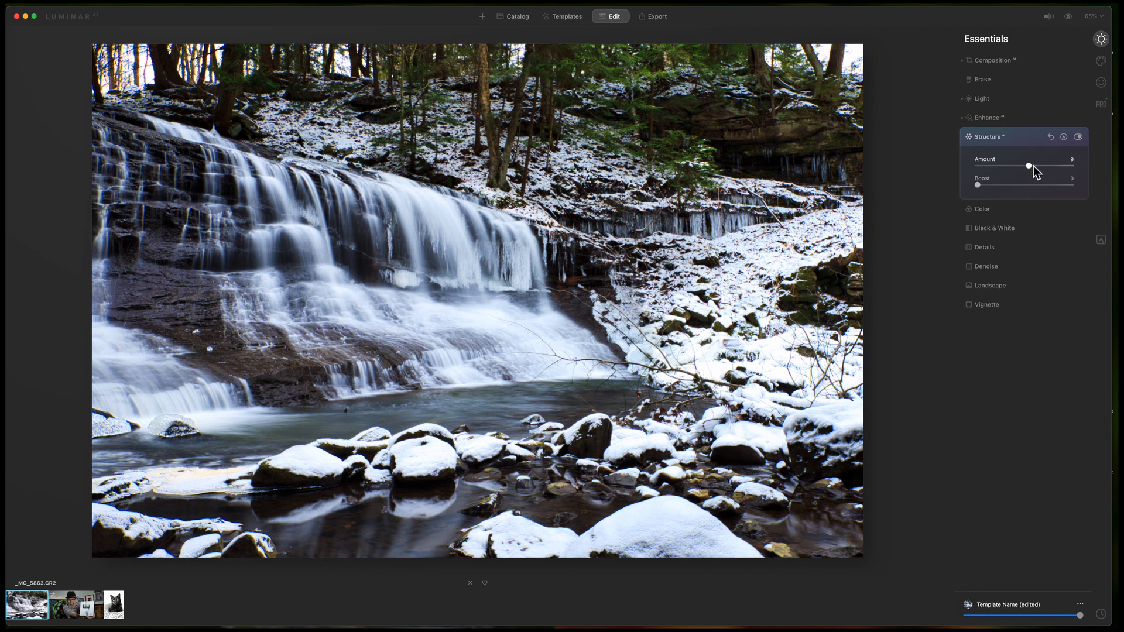
{"action": "left_click_drag", "start_coordinate": [1034, 166], "coordinate": [1030, 166]}
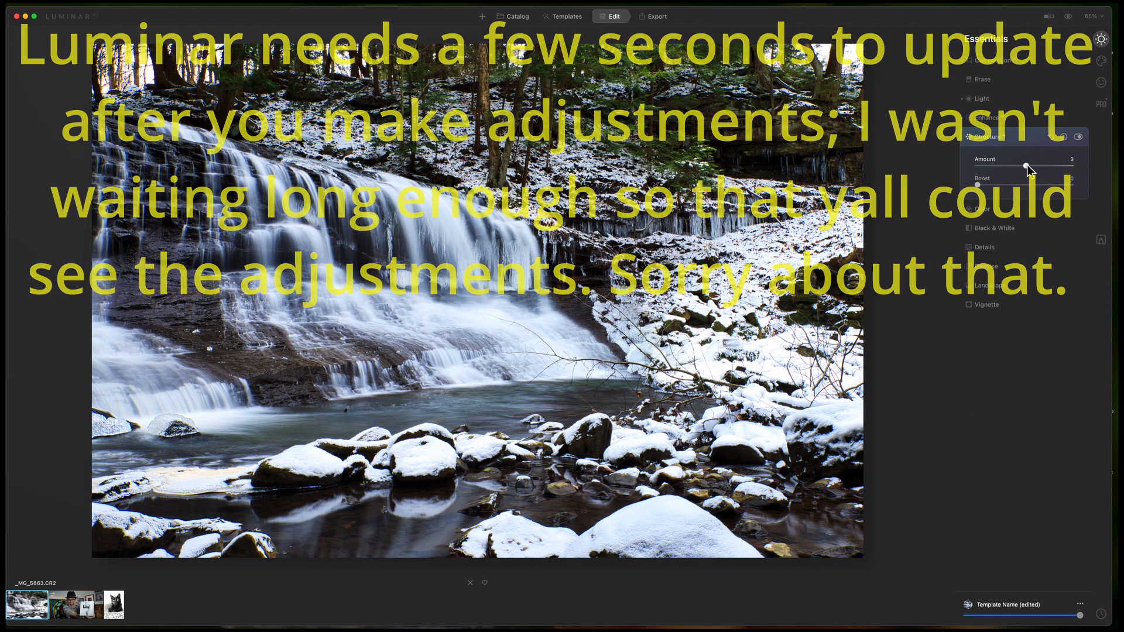
{"action": "left_click_drag", "start_coordinate": [1026, 165], "coordinate": [1030, 165]}
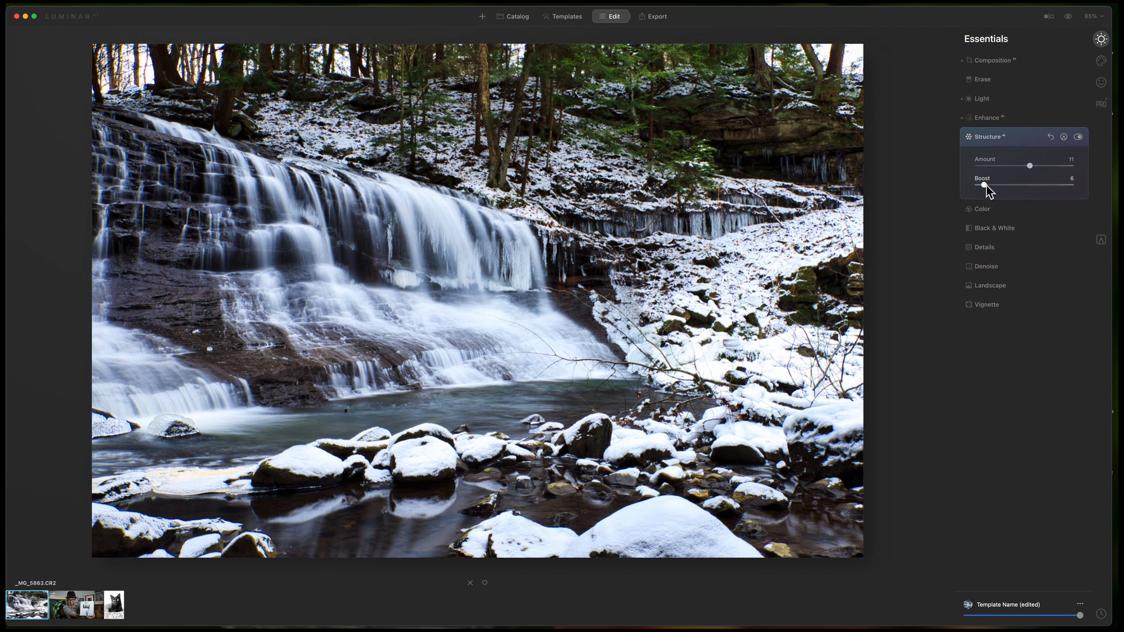
{"action": "left_click_drag", "start_coordinate": [986, 185], "coordinate": [992, 185]}
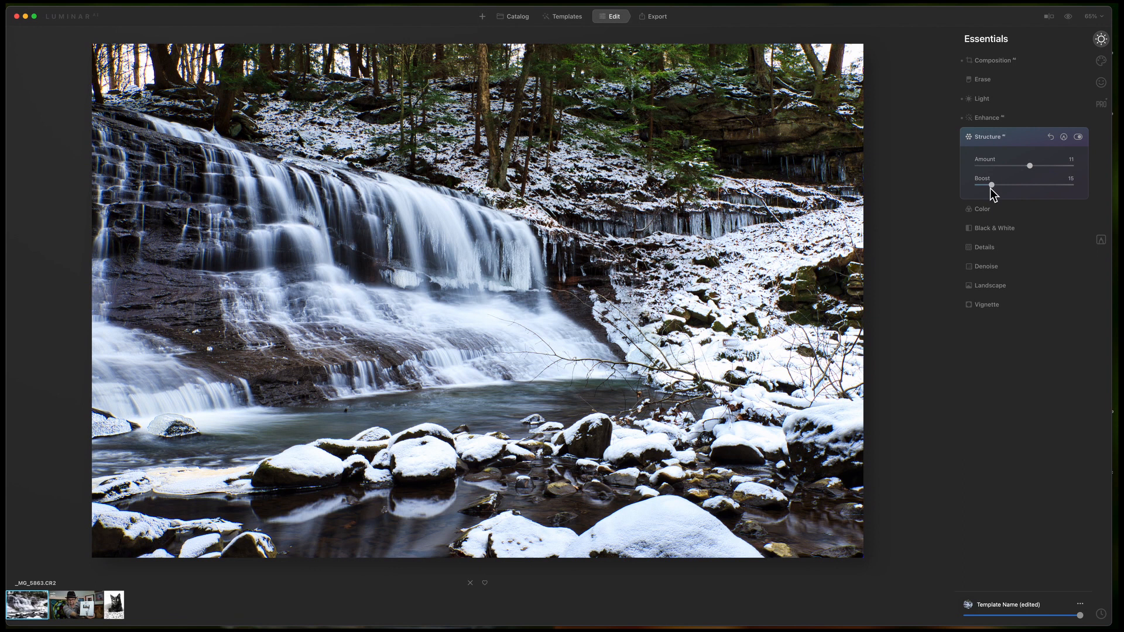
{"action": "left_click", "coordinate": [1019, 143]}
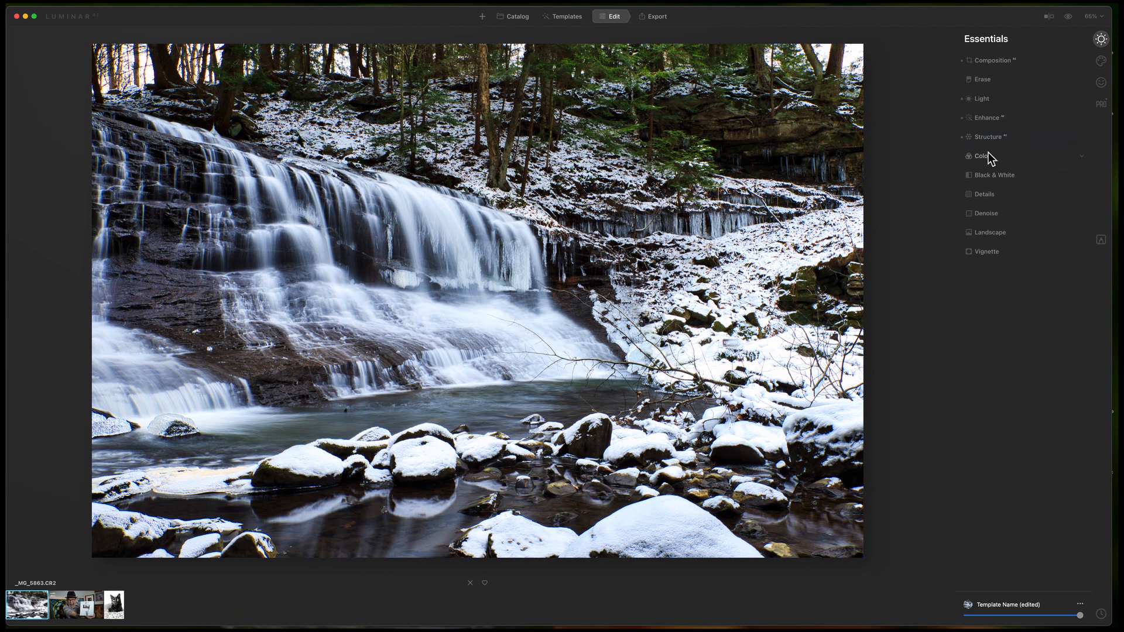
{"action": "left_click", "coordinate": [982, 157]}
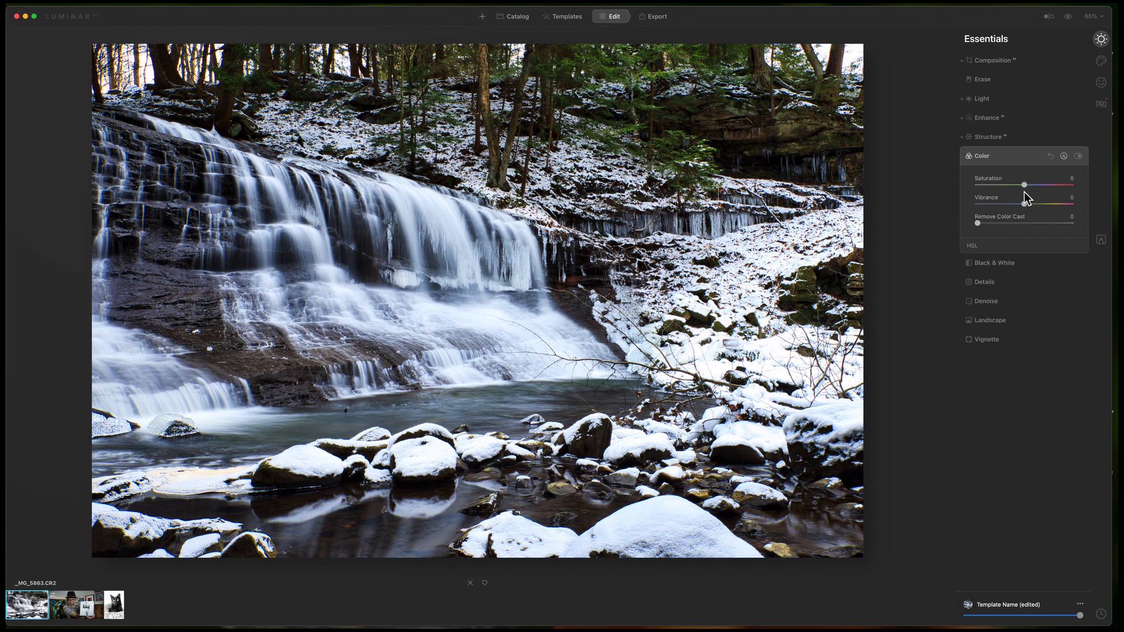
{"action": "left_click", "coordinate": [1006, 156]}
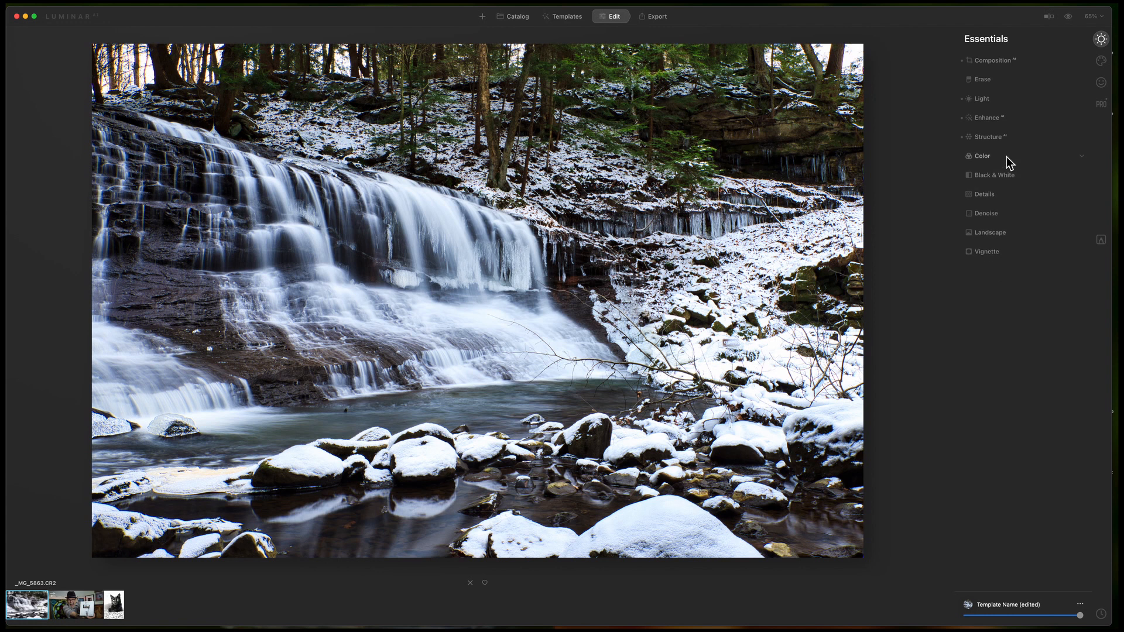
{"action": "left_click", "coordinate": [1006, 157]}
{"action": "left_click", "coordinate": [1006, 156]}
- In the professional Color Harmony adjustments, set Brilliance to 5 and Warmth to -24
{"action": "left_click", "coordinate": [1101, 103]}
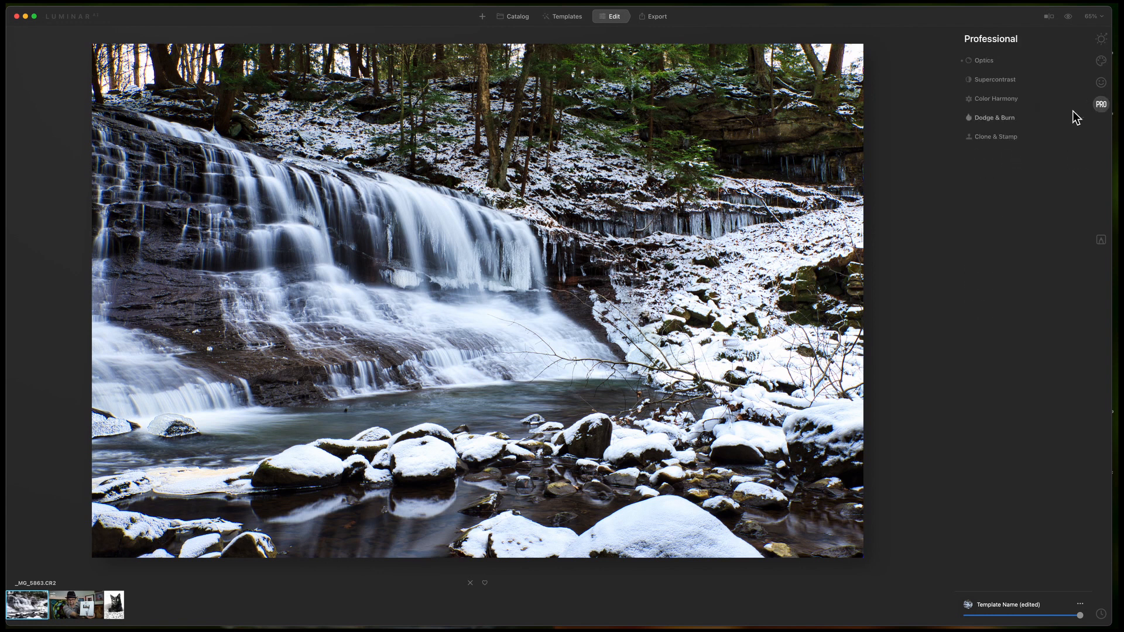
{"action": "left_click", "coordinate": [989, 100]}
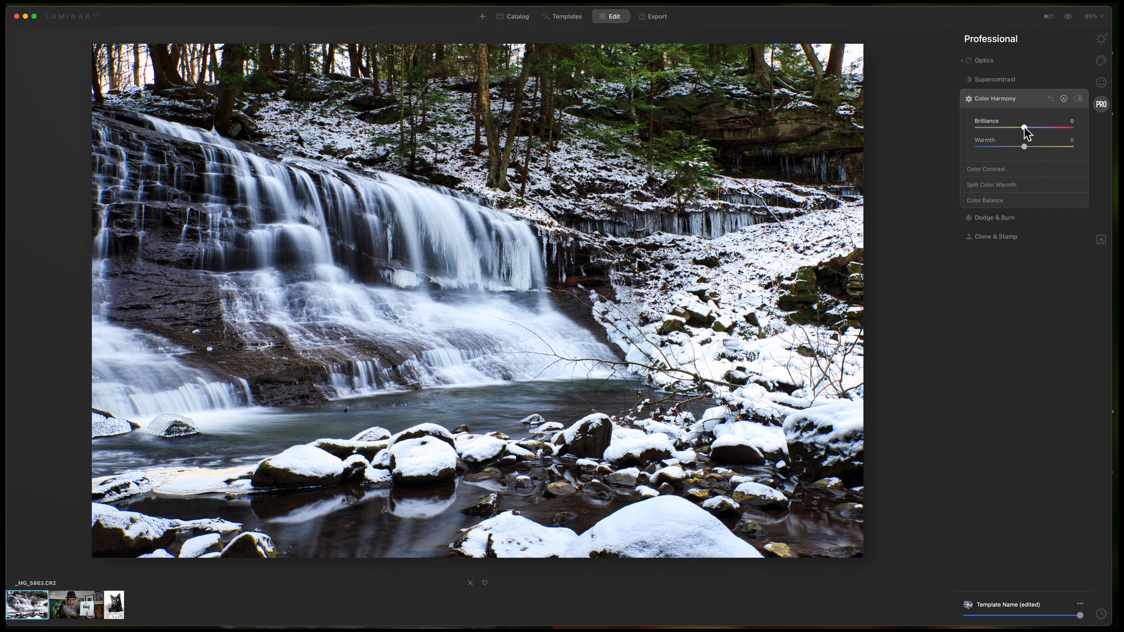
{"action": "left_click_drag", "start_coordinate": [1024, 127], "coordinate": [1026, 127]}
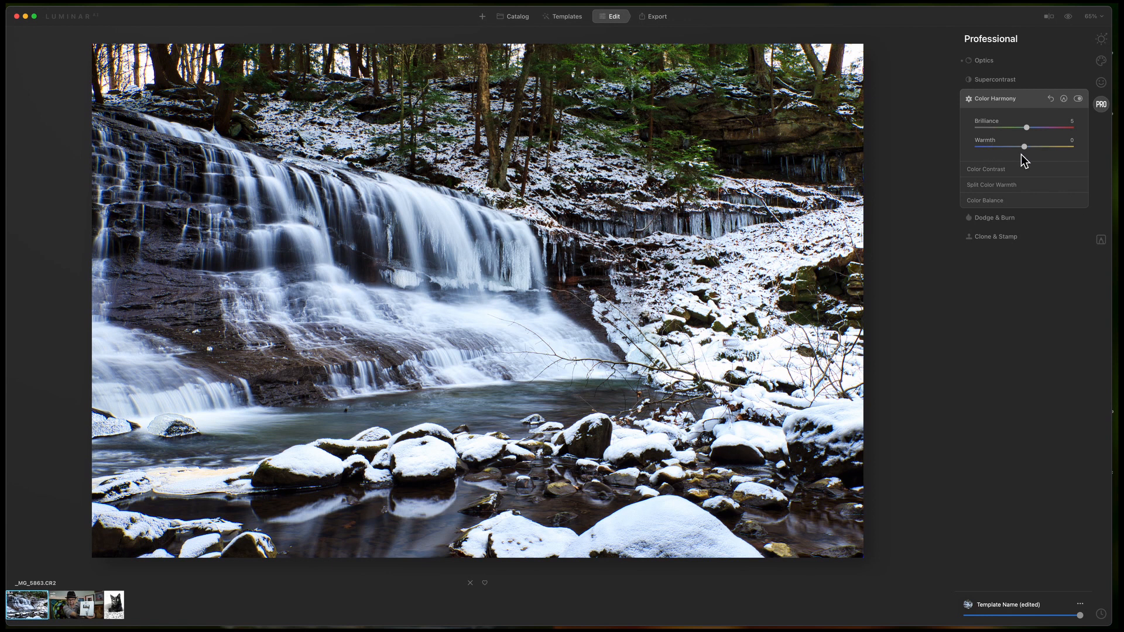
{"action": "left_click_drag", "start_coordinate": [1025, 149], "coordinate": [1020, 153]}
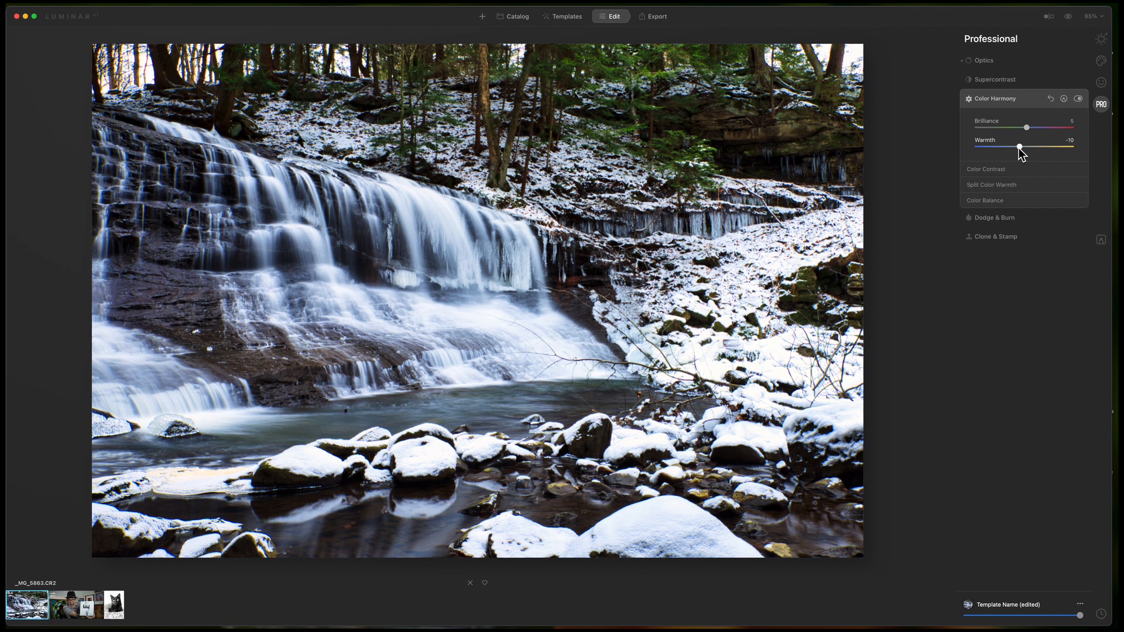
{"action": "left_click_drag", "start_coordinate": [1019, 153], "coordinate": [1013, 147]}
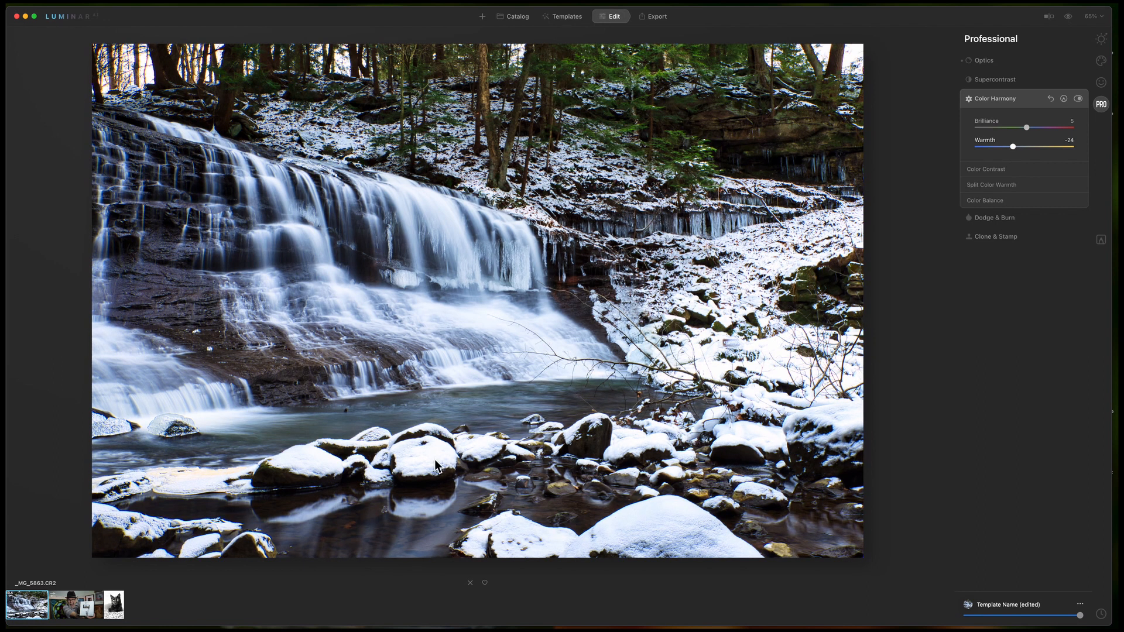
- Inspect the icy shoreline by the snowy rocks at 100% zoom and compare the full edited photo with the original
{"action": "left_click", "coordinate": [242, 467]}
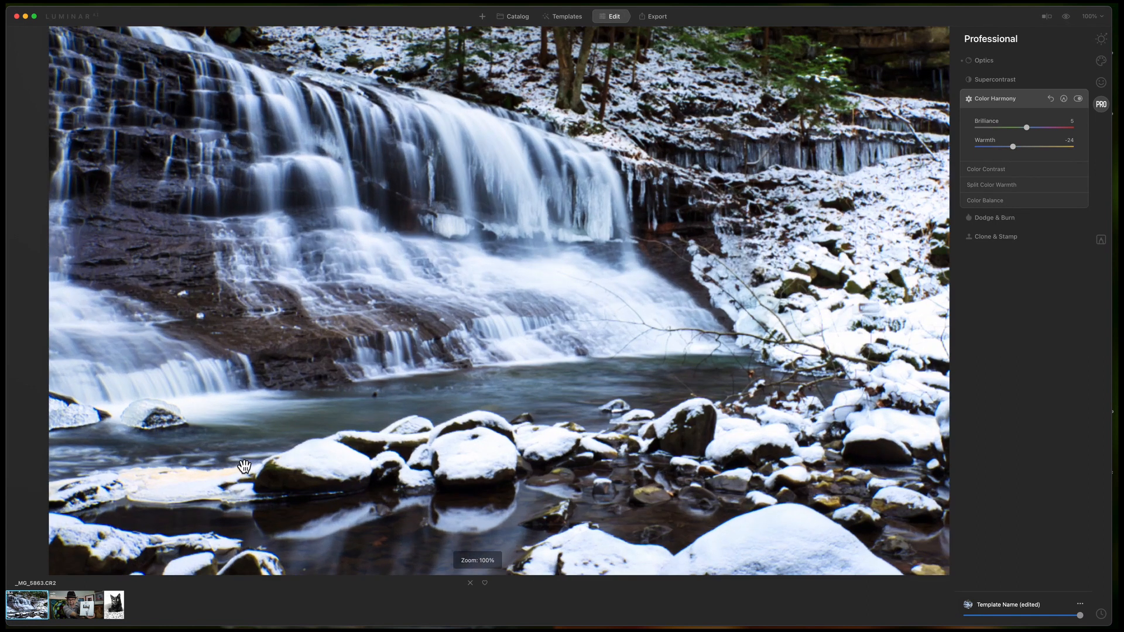
{"action": "left_click", "coordinate": [250, 459]}
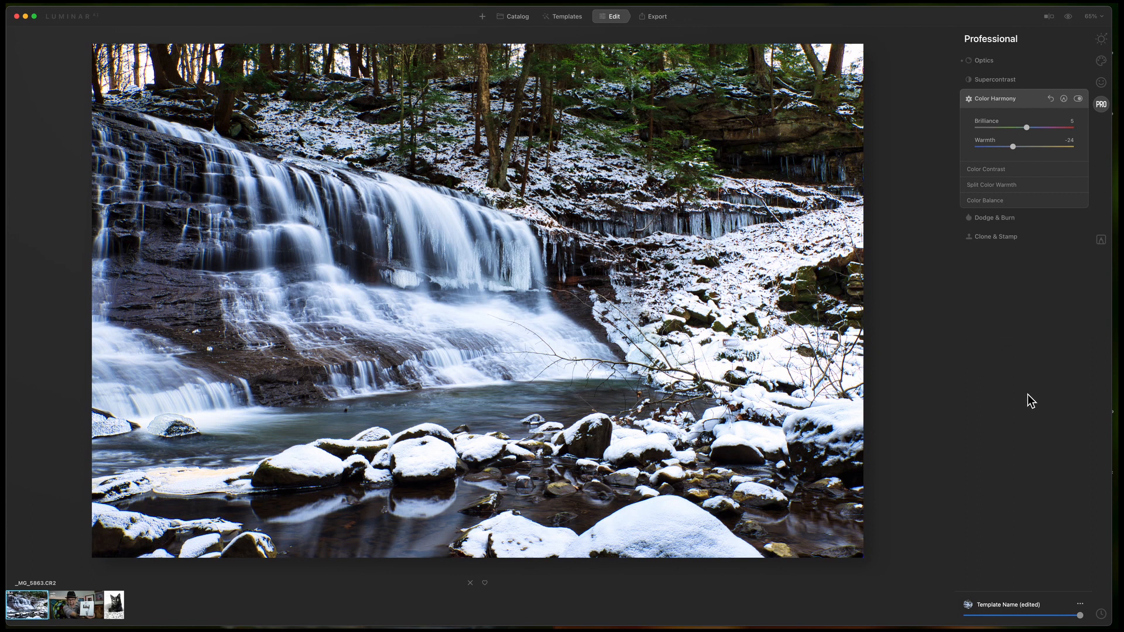
{"action": "left_click", "coordinate": [1068, 19]}
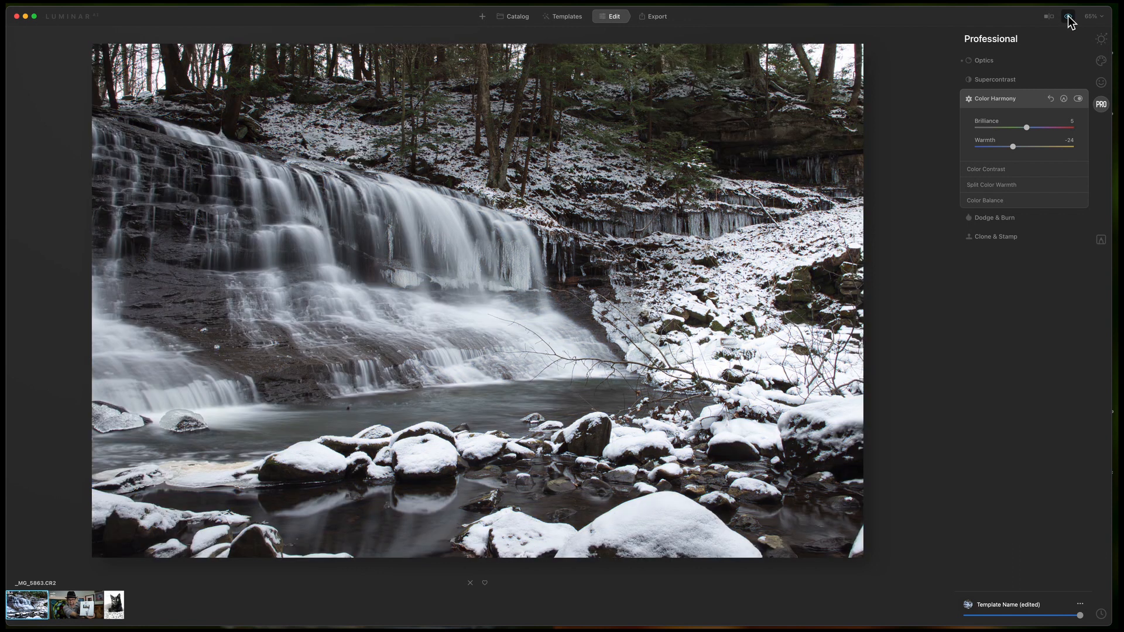
{"action": "left_click", "coordinate": [1068, 18]}
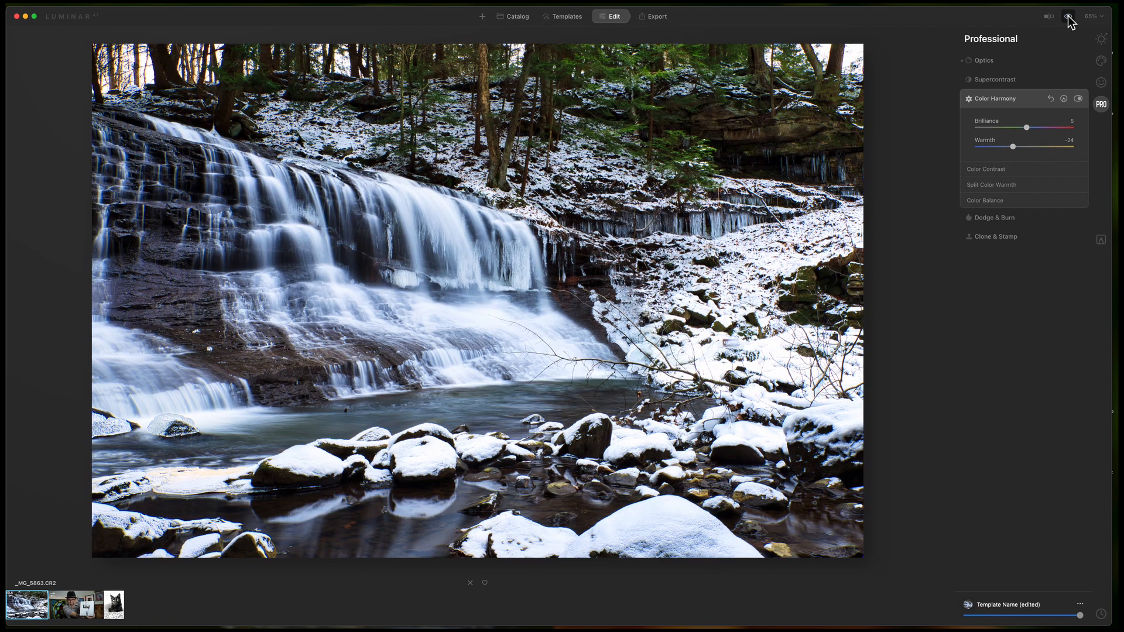
- Compare the edited photo with the original, and try a Color Contrast Amount of 38 in Color Harmony before returning it to 0
{"action": "left_click", "coordinate": [1068, 19]}
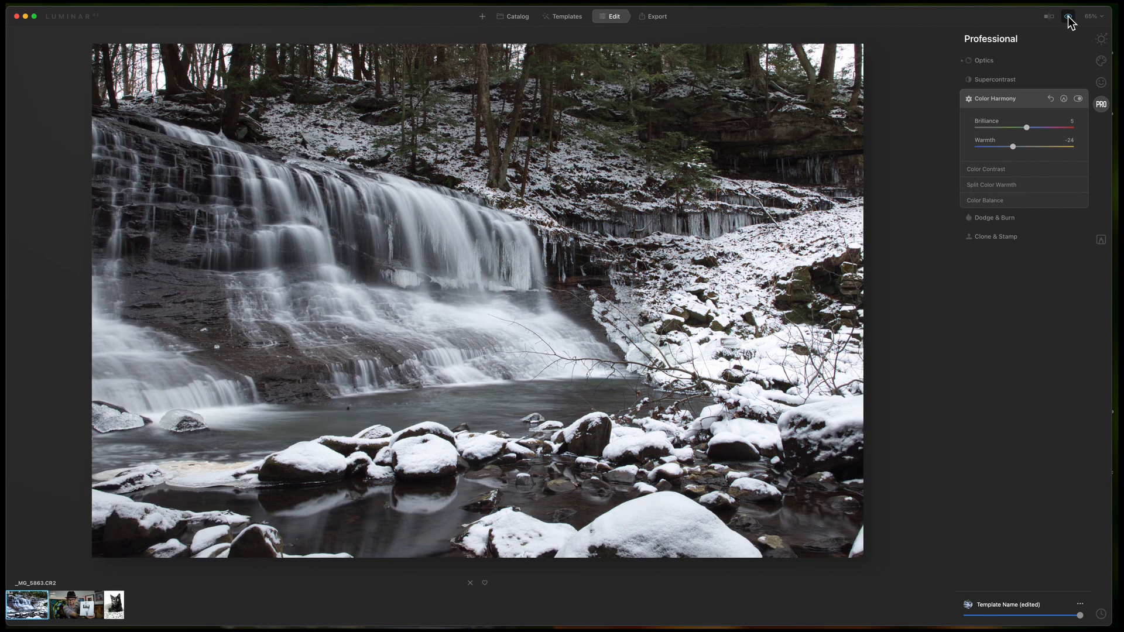
{"action": "left_click", "coordinate": [1068, 19]}
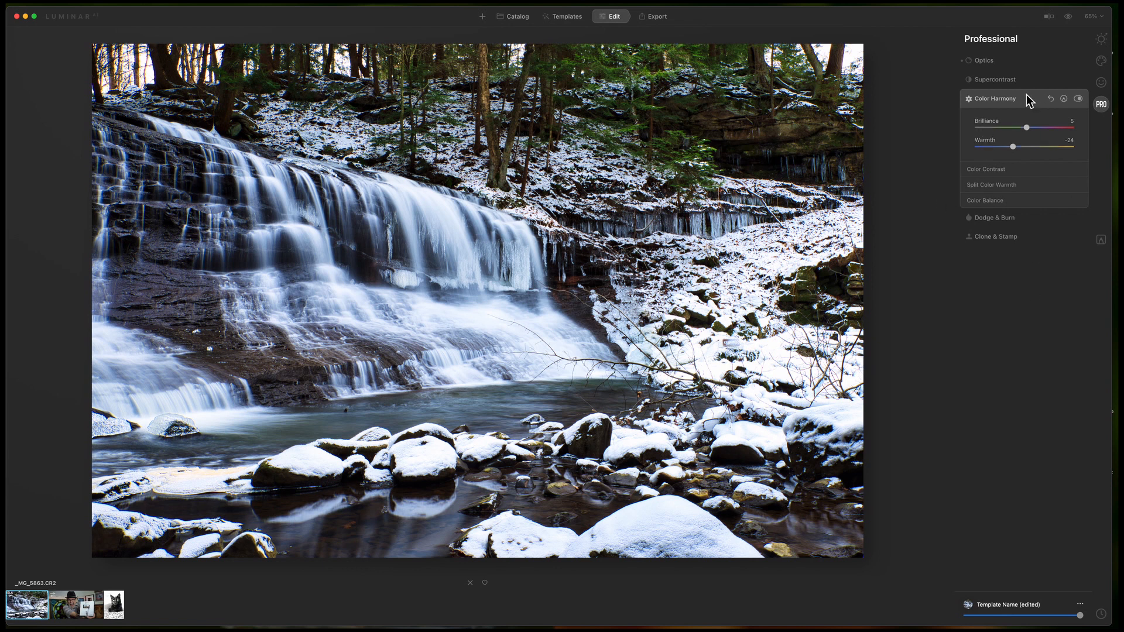
{"action": "left_click", "coordinate": [1014, 170]}
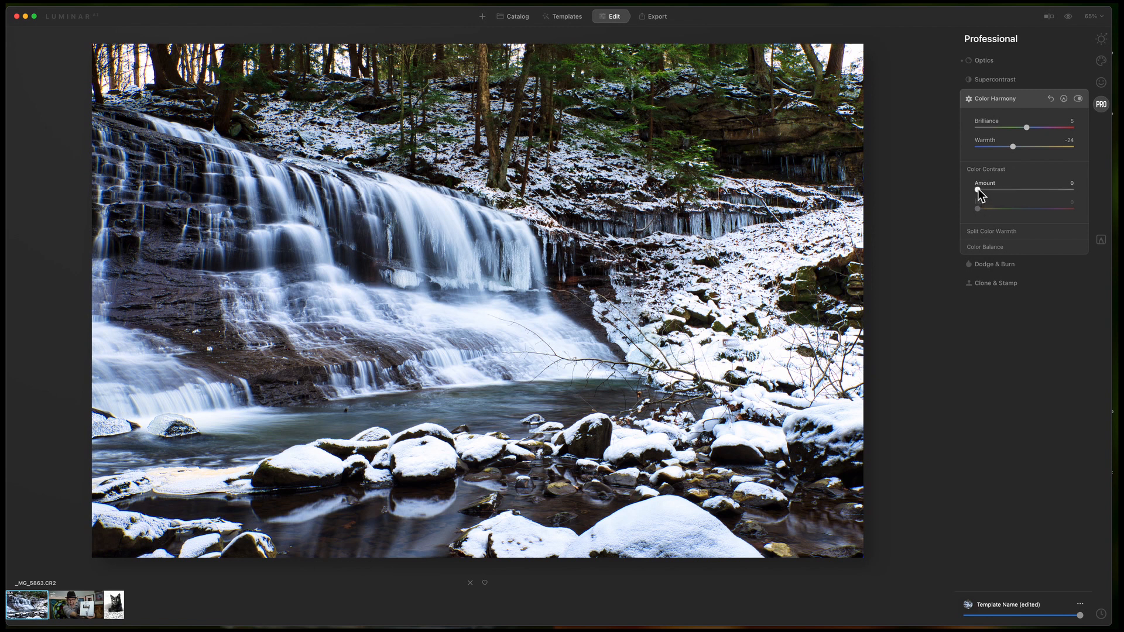
{"action": "left_click_drag", "start_coordinate": [977, 189], "coordinate": [978, 189]}
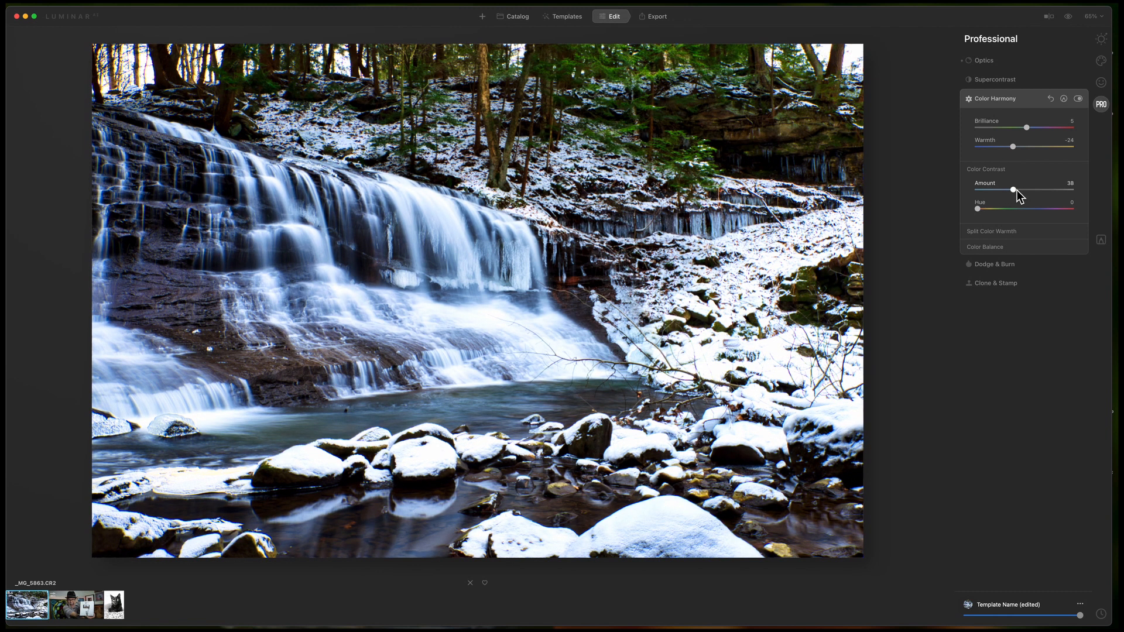
{"action": "left_click_drag", "start_coordinate": [1013, 188], "coordinate": [967, 191]}
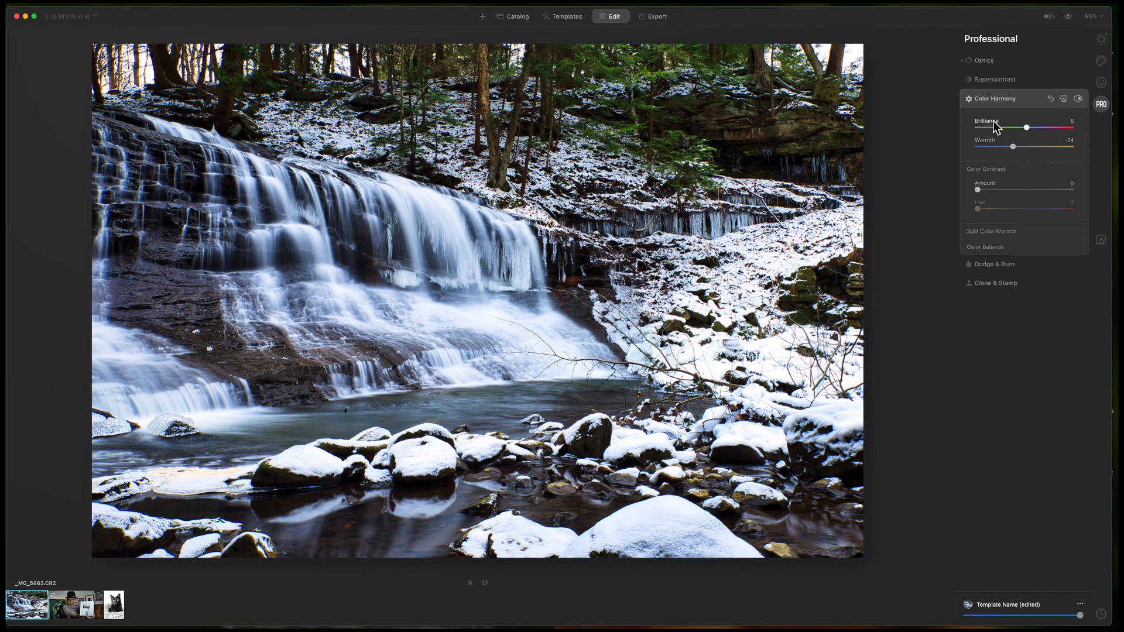
{"action": "left_click", "coordinate": [1006, 170]}
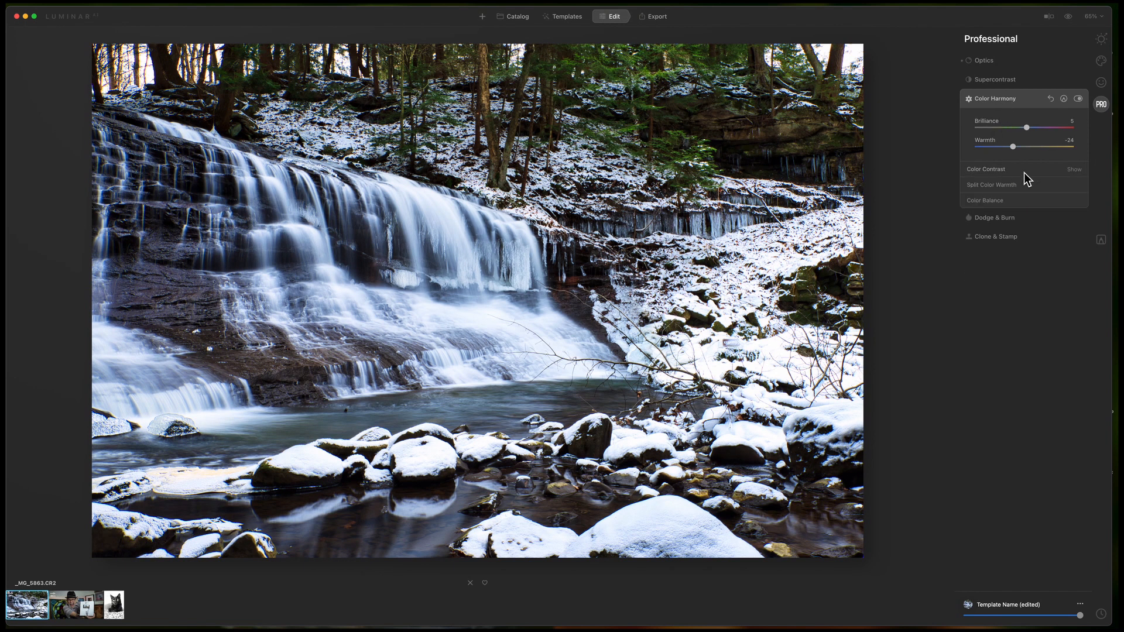
- Look over the Split Color Warmth and Color Balance options of Color Harmony, and close the Color Harmony adjustments
{"action": "left_click", "coordinate": [985, 185]}
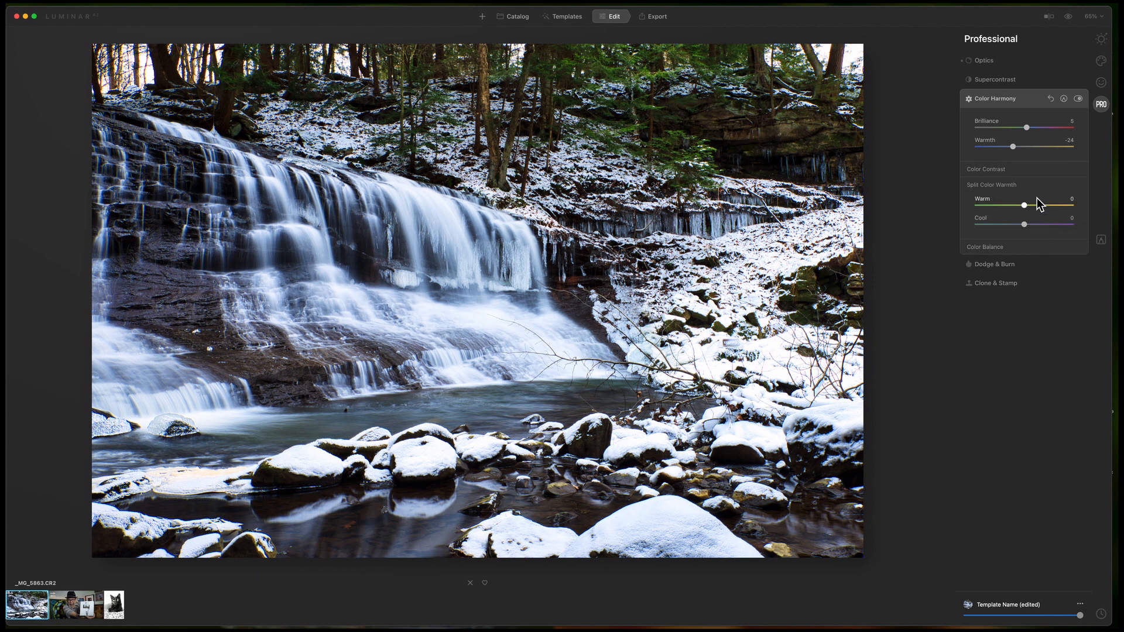
{"action": "left_click", "coordinate": [1000, 186]}
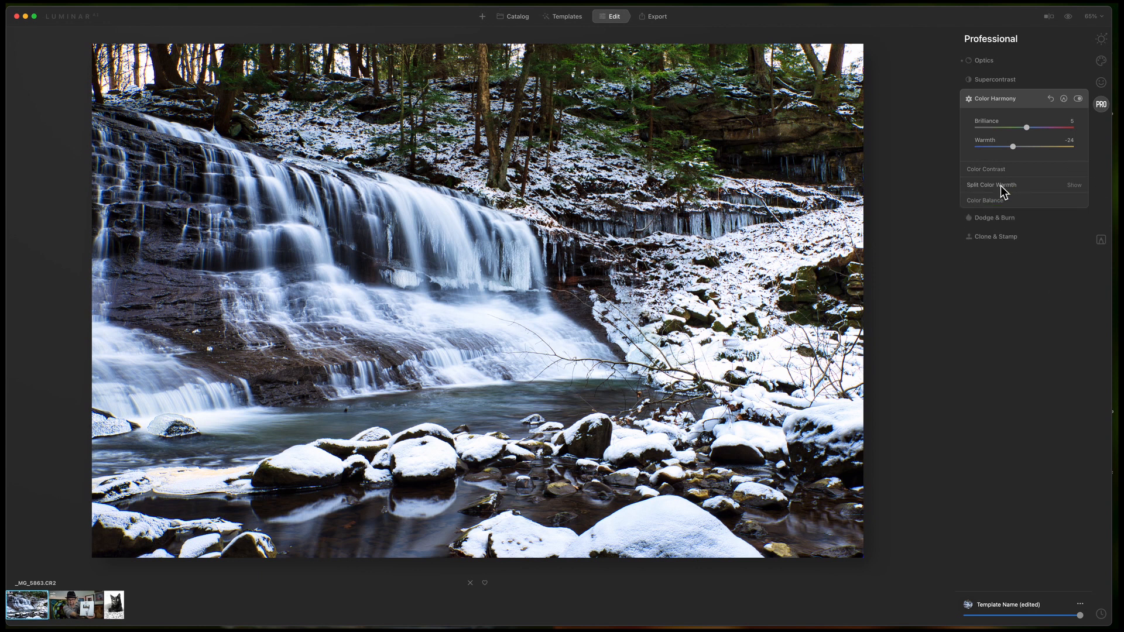
{"action": "left_click", "coordinate": [1002, 203]}
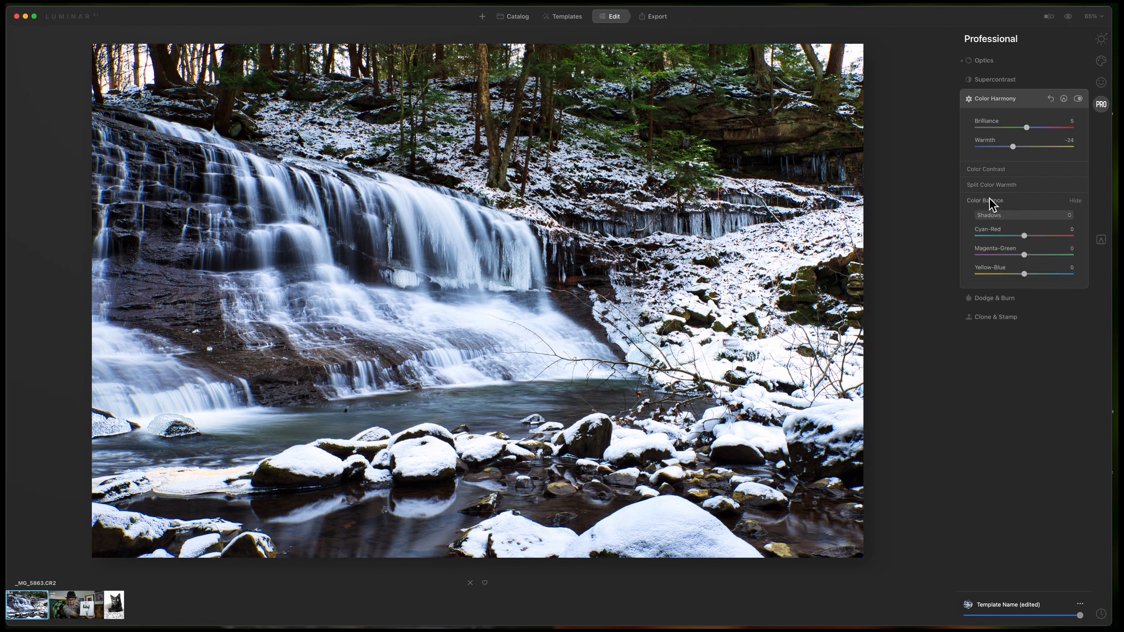
{"action": "left_click", "coordinate": [989, 203]}
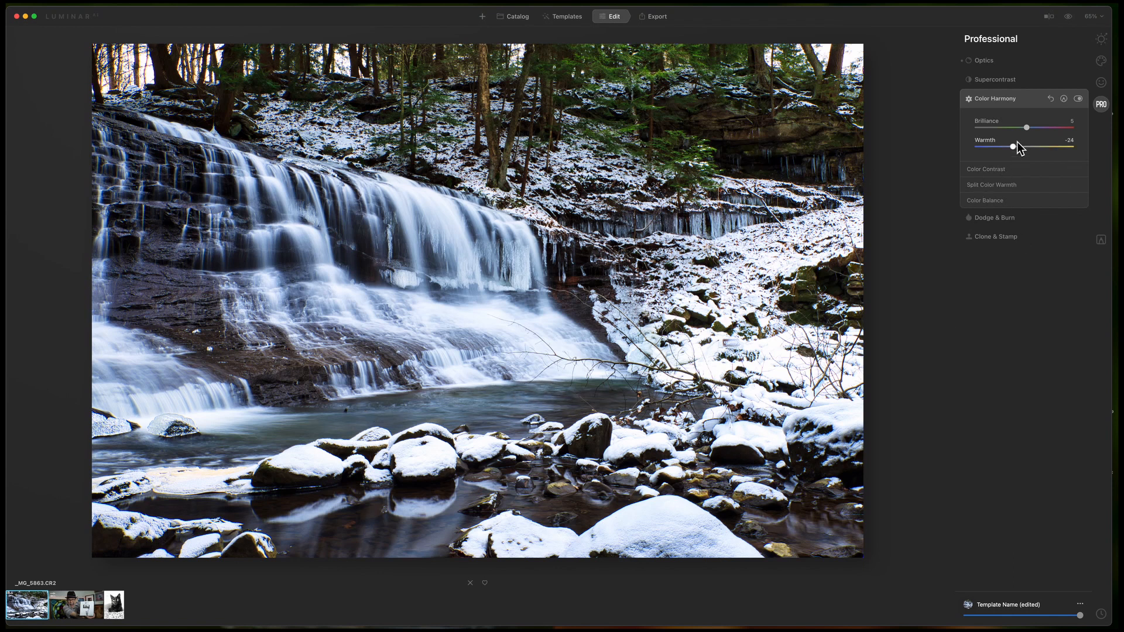
{"action": "left_click", "coordinate": [1020, 98]}
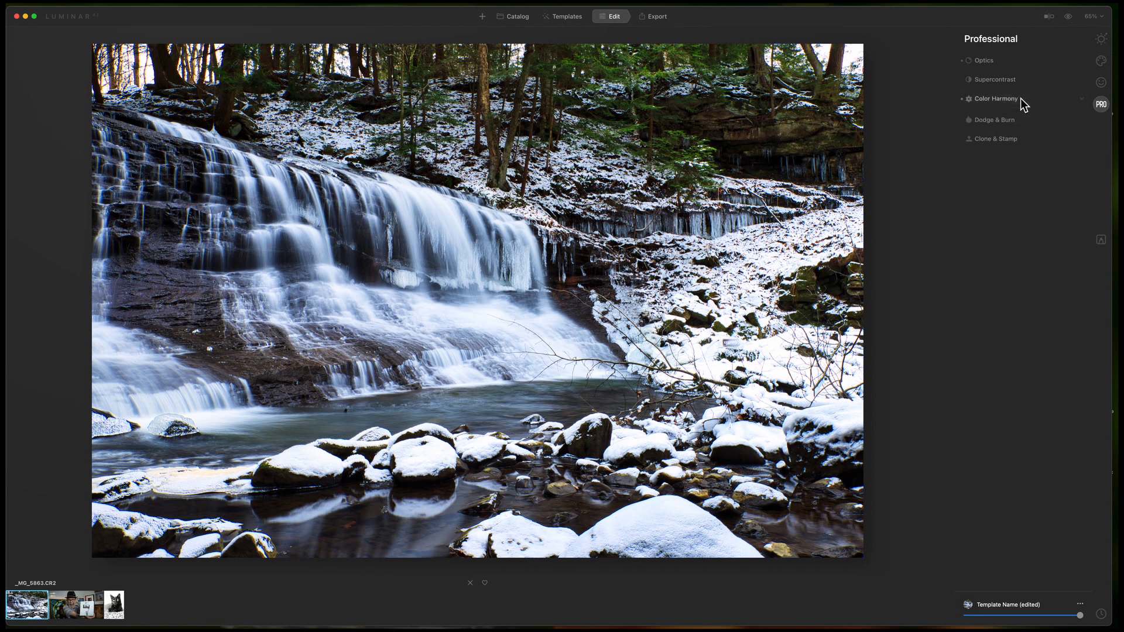
{"action": "left_click", "coordinate": [989, 100]}
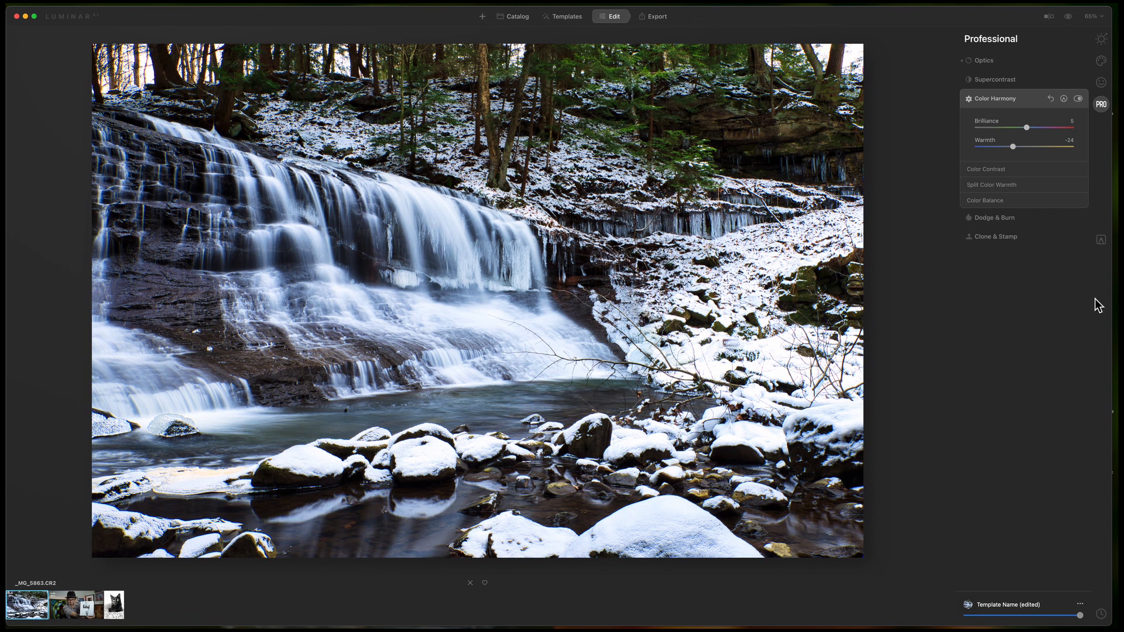
{"action": "left_click", "coordinate": [994, 100]}
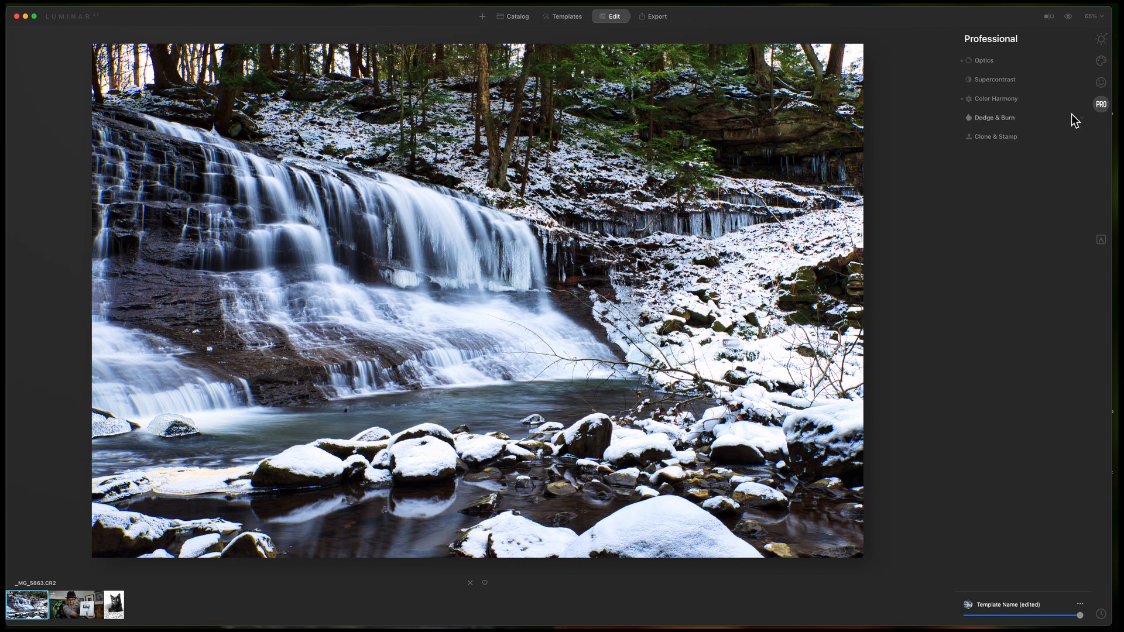
- In the essential Details adjustments, set Small Details to 28 and Medium Details to 12 while viewing the waterfall at 100% zoom
{"action": "left_click", "coordinate": [1101, 61]}
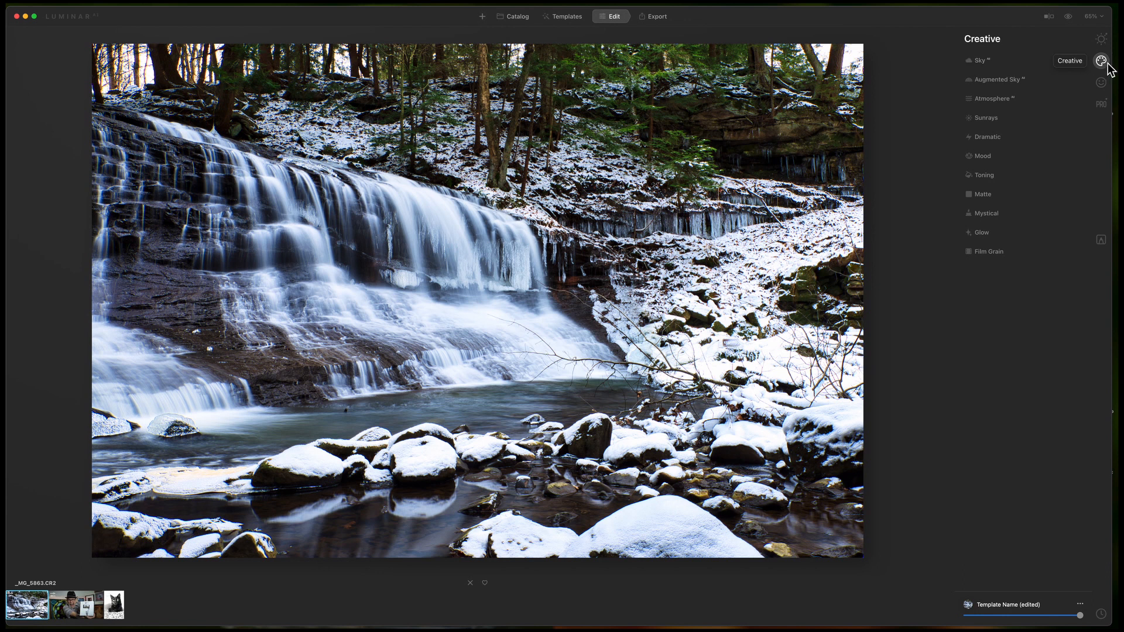
{"action": "left_click", "coordinate": [1101, 41]}
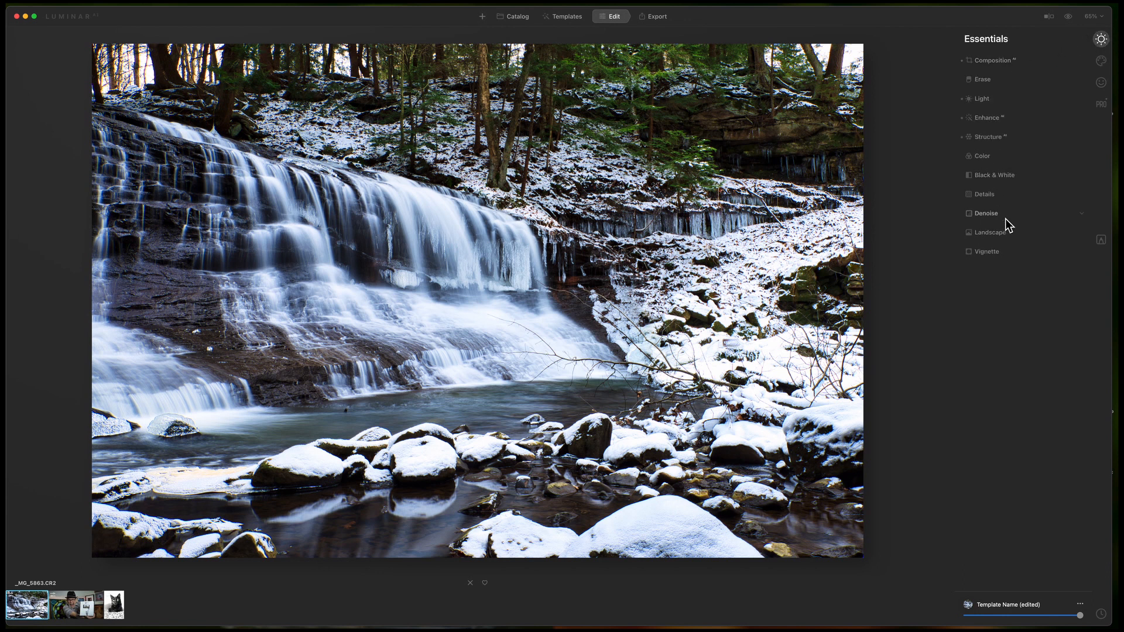
{"action": "left_click", "coordinate": [984, 194]}
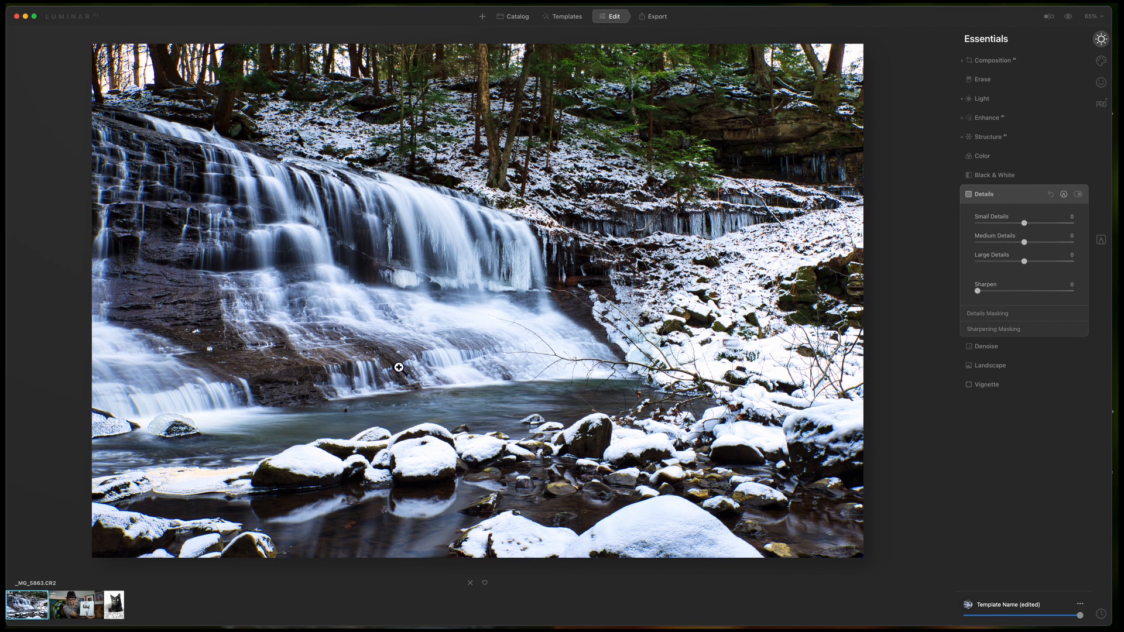
{"action": "left_click", "coordinate": [202, 271]}
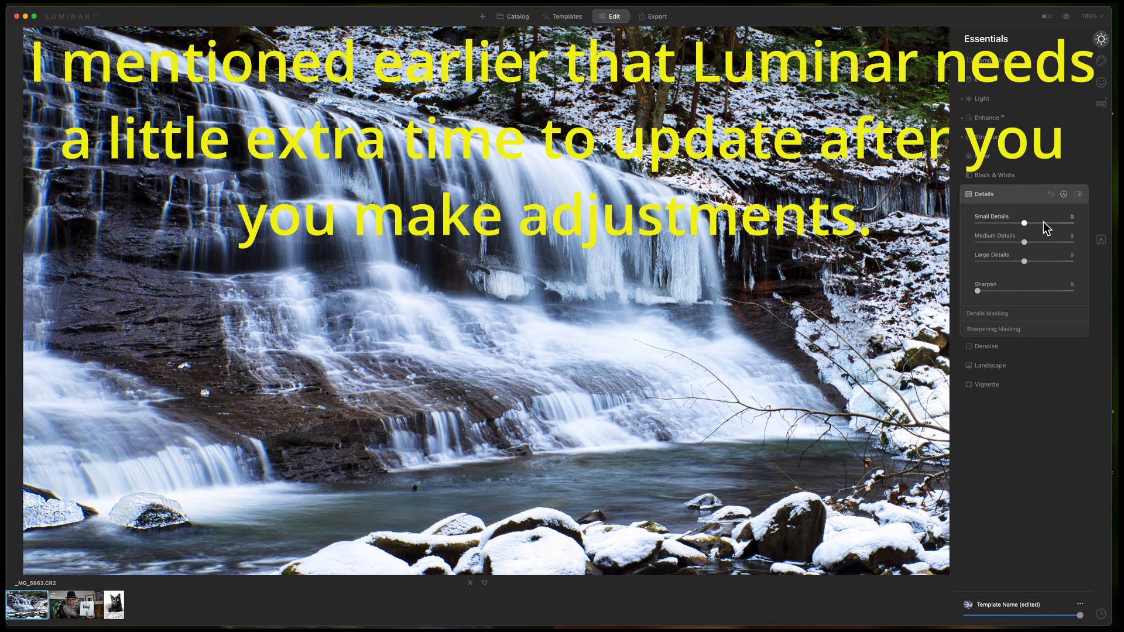
{"action": "left_click_drag", "start_coordinate": [1023, 223], "coordinate": [1033, 229]}
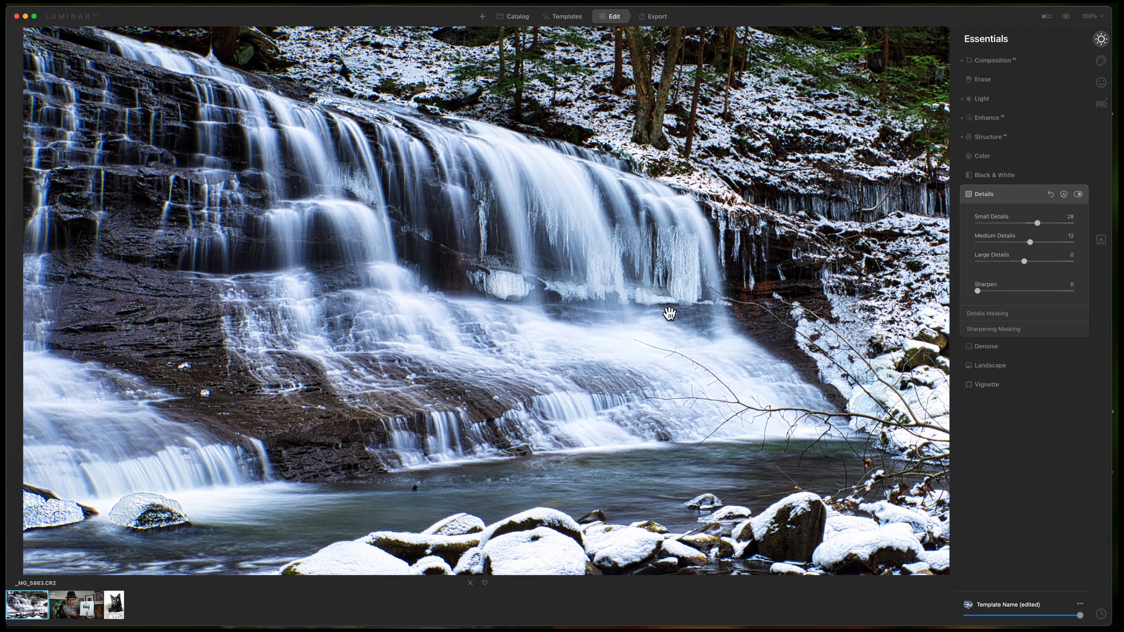
{"action": "left_click", "coordinate": [498, 309]}
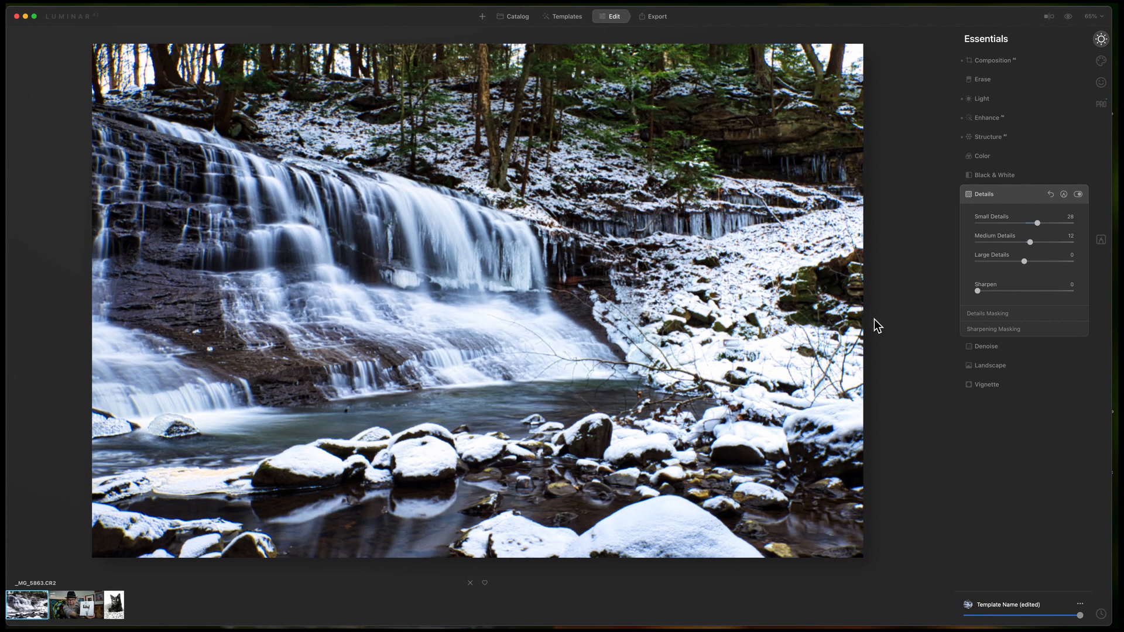
- Compare the whole edited photo with the original and inspect the detail in the snowy foreground rocks at 100% zoom
{"action": "left_click", "coordinate": [1067, 17]}
{"action": "left_click", "coordinate": [1067, 17]}
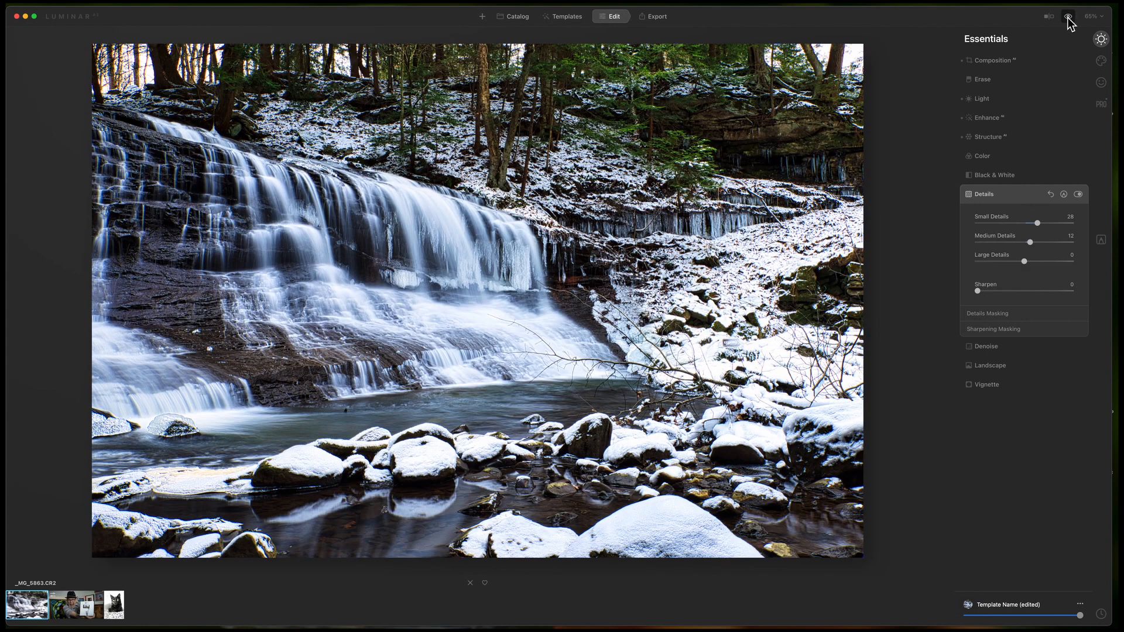
{"action": "left_click", "coordinate": [1067, 17]}
{"action": "left_click", "coordinate": [1067, 18]}
{"action": "left_click", "coordinate": [662, 530]}
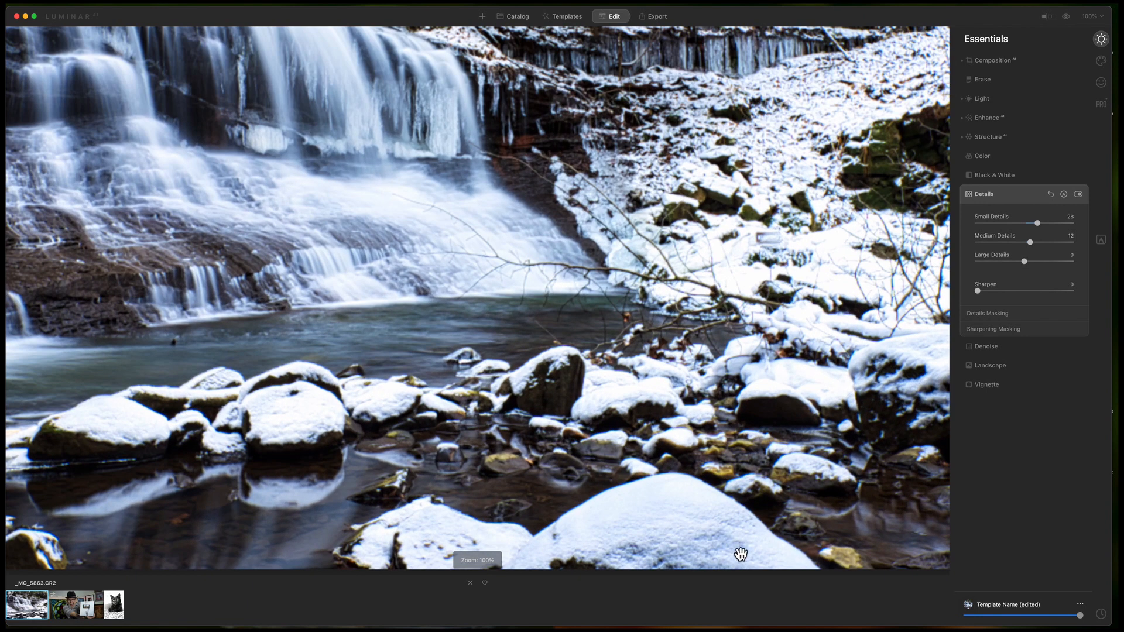
{"action": "left_click", "coordinate": [437, 376]}
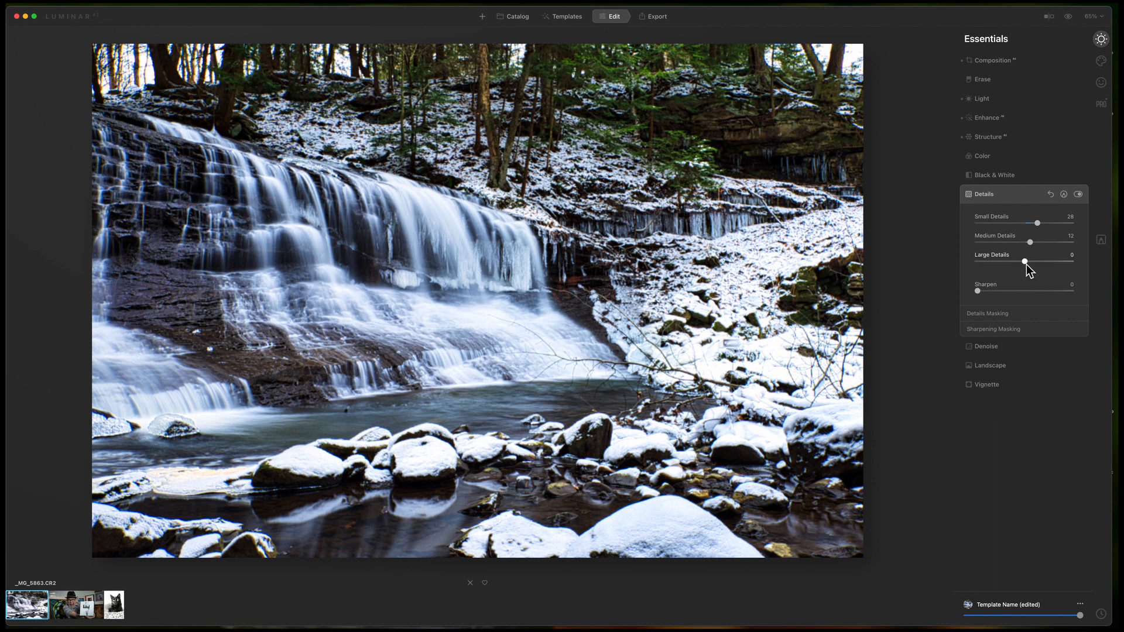
- Try adjusting Large Details, reset it to 0, and close the Details adjustments
{"action": "left_click", "coordinate": [1026, 264]}
{"action": "double_click", "coordinate": [1024, 259]}
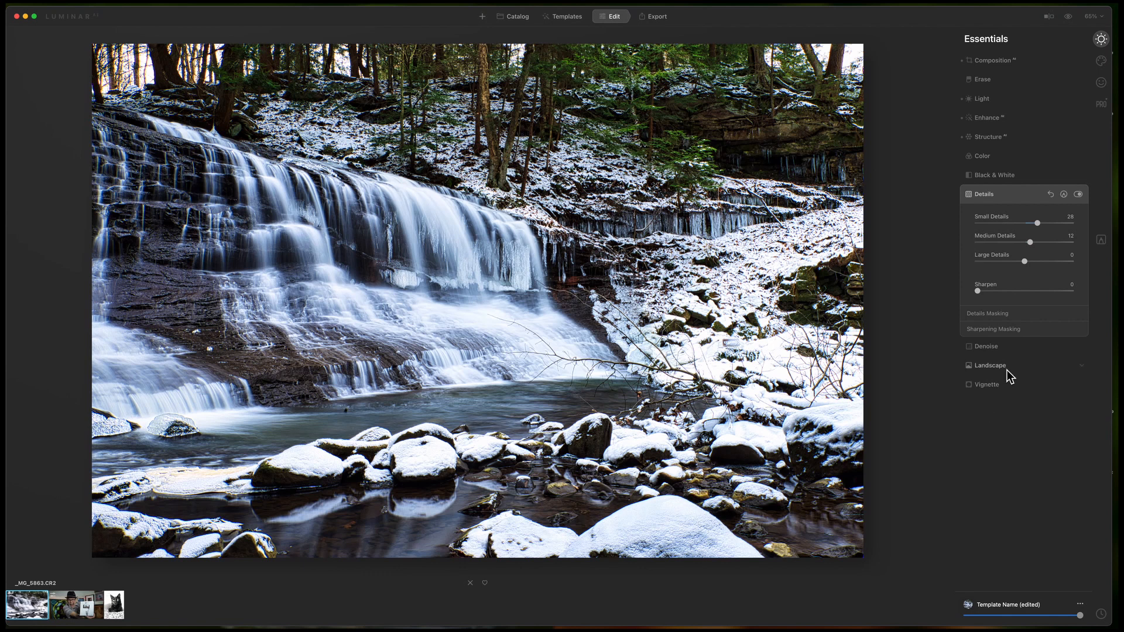
{"action": "left_click", "coordinate": [1016, 196]}
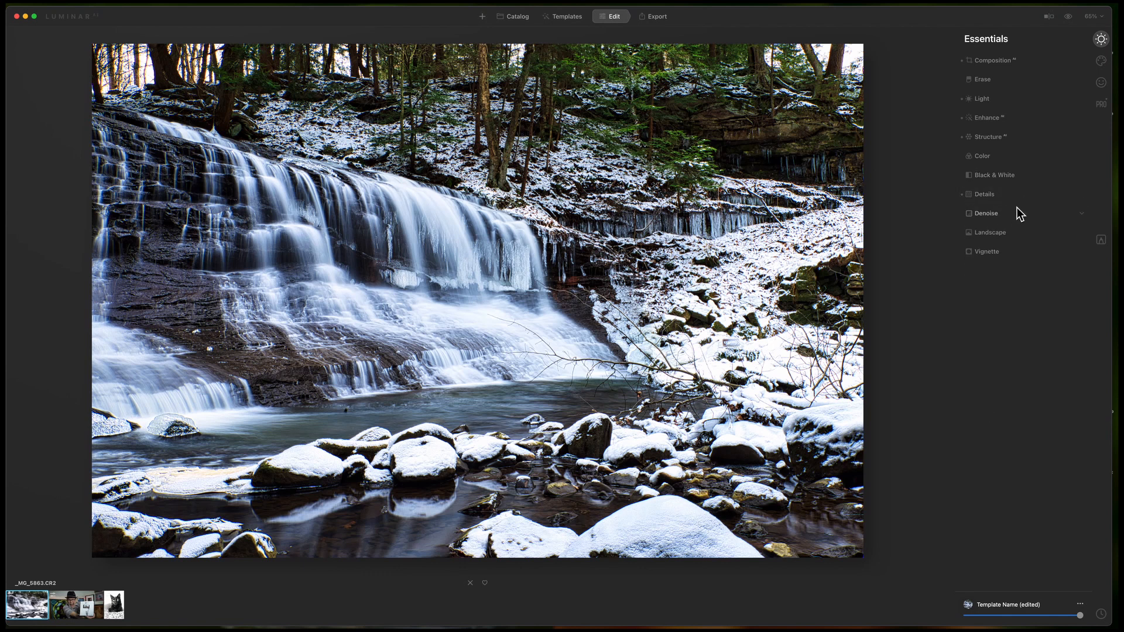
- With the Denoise adjustments open, check the waterfall and woods for noise at 100% zoom, and close Denoise without changes
{"action": "left_click", "coordinate": [1008, 213]}
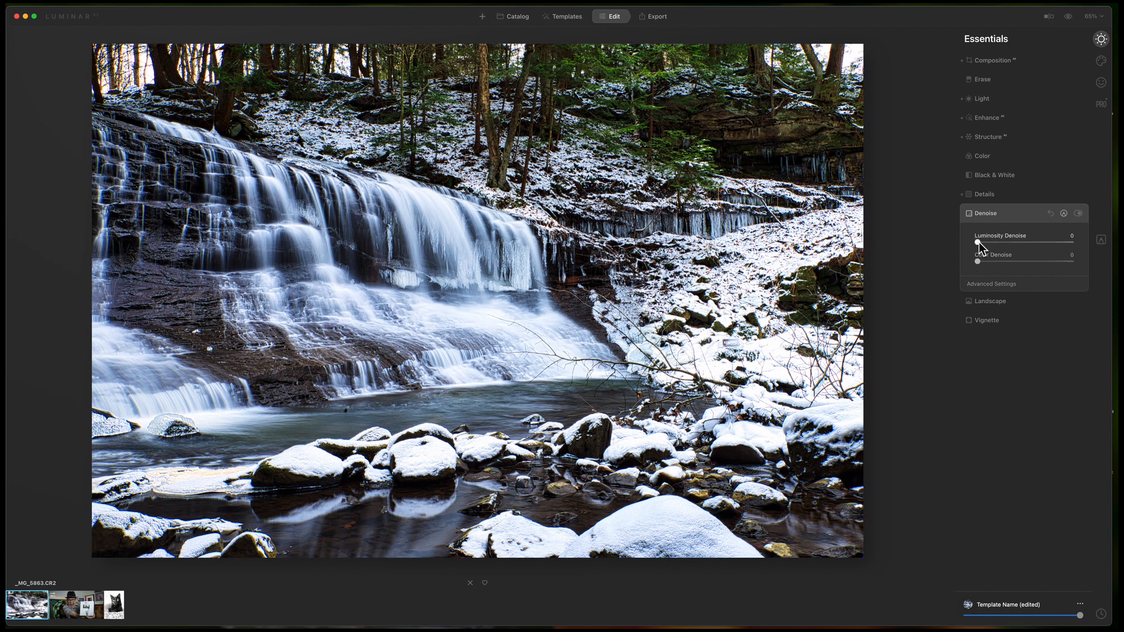
{"action": "left_click", "coordinate": [564, 184]}
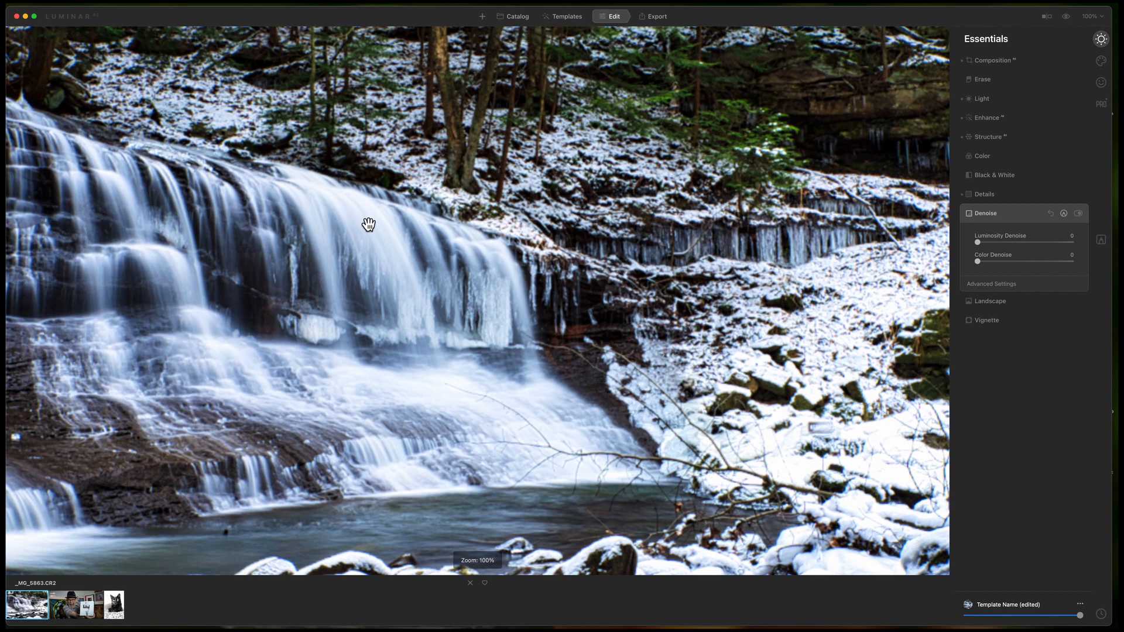
{"action": "left_click", "coordinate": [403, 347]}
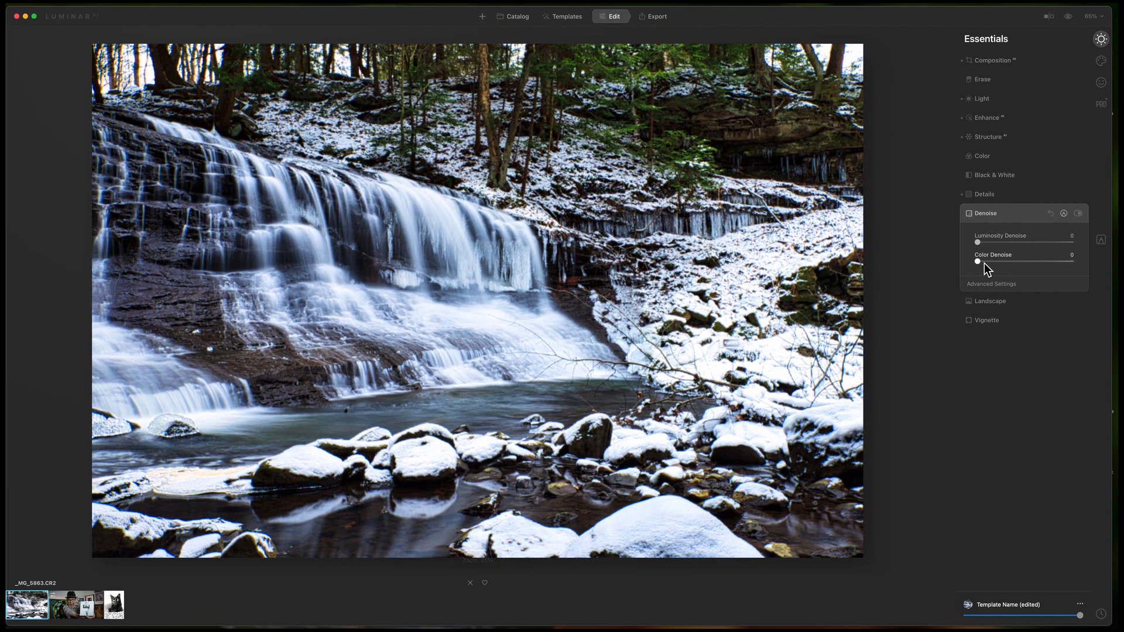
{"action": "left_click", "coordinate": [1015, 214]}
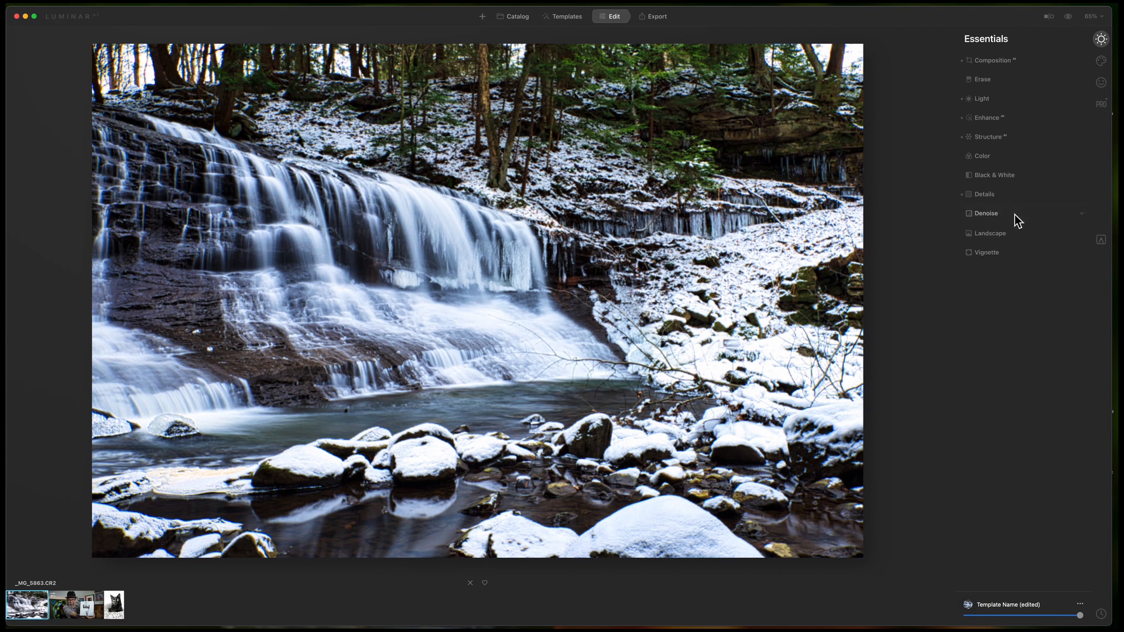
- Set Golden Hour to 20 in the Landscape adjustments, compare the photo with the original, and close Landscape
{"action": "left_click", "coordinate": [985, 231]}
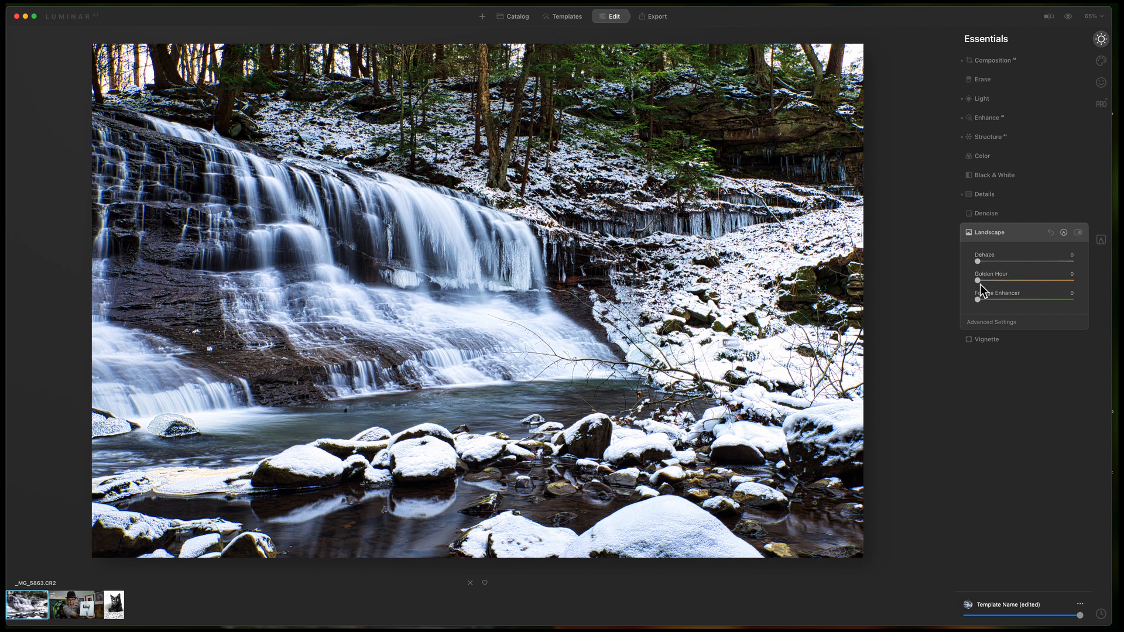
{"action": "left_click_drag", "start_coordinate": [976, 281], "coordinate": [985, 282]}
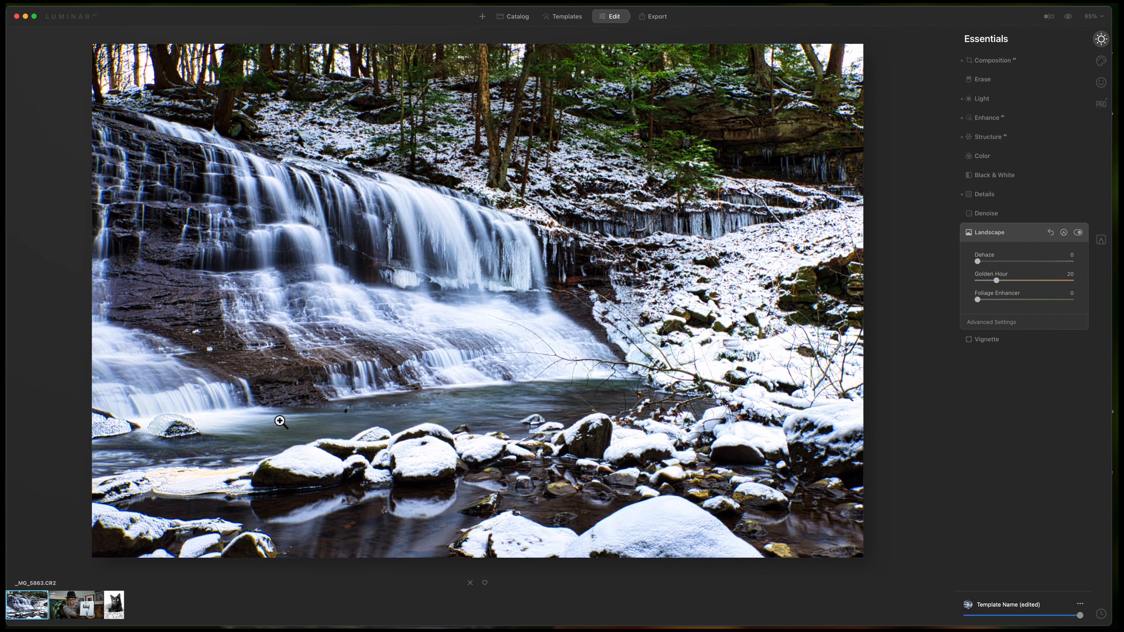
{"action": "left_click", "coordinate": [1067, 16]}
{"action": "left_click", "coordinate": [1067, 18]}
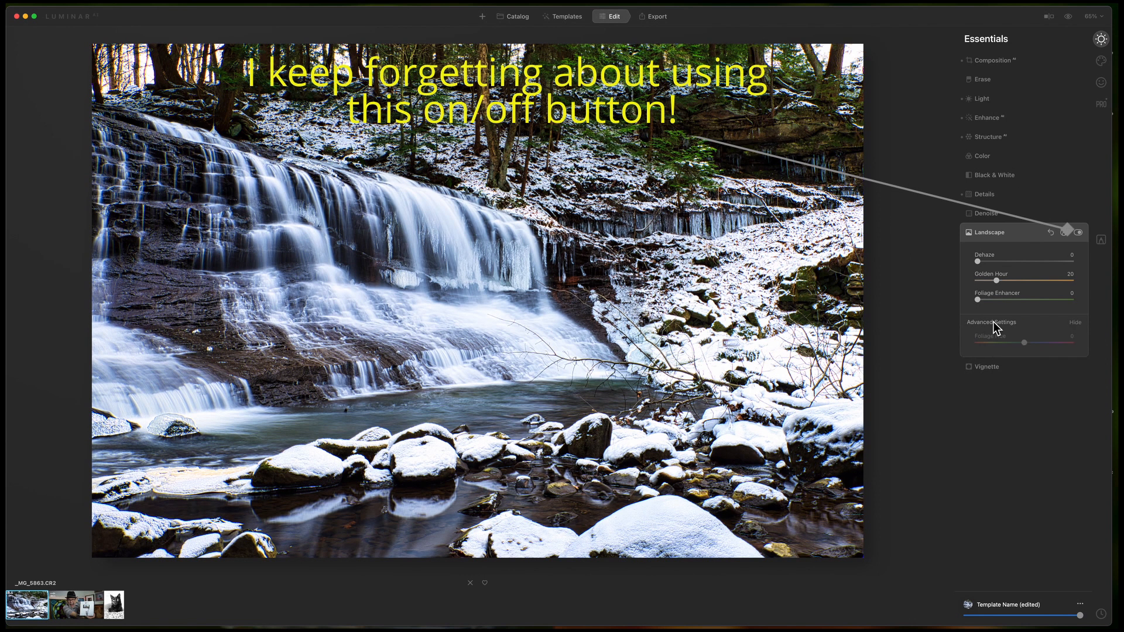
{"action": "left_click", "coordinate": [1024, 232]}
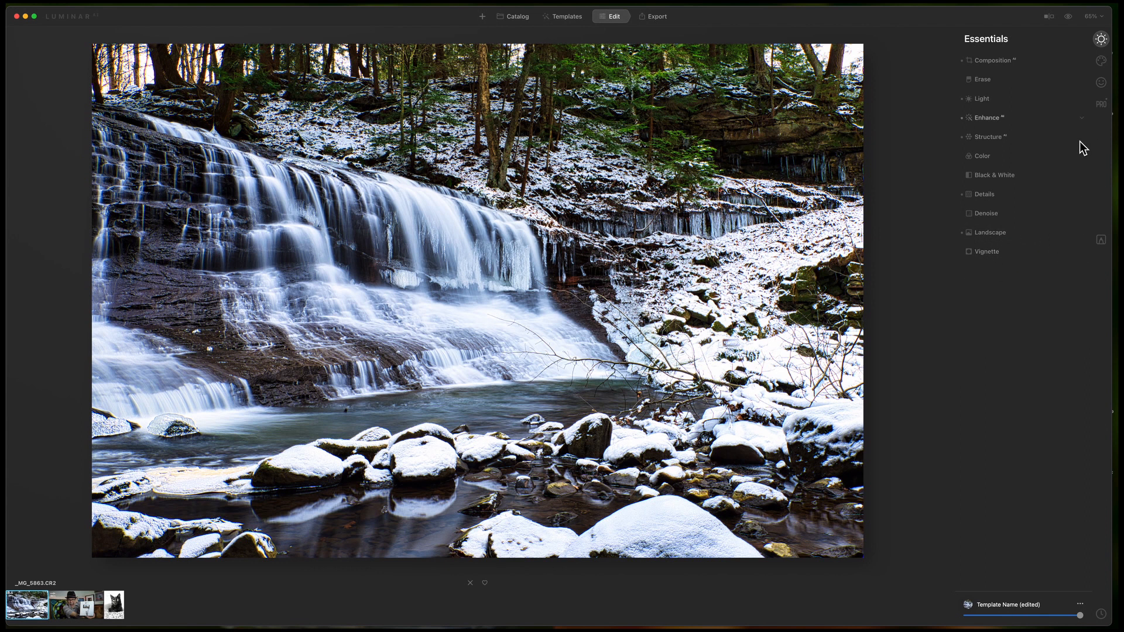
- Open the creative Atmosphere AI adjustments, view the available modes and keep Fog selected
{"action": "left_click", "coordinate": [1101, 60]}
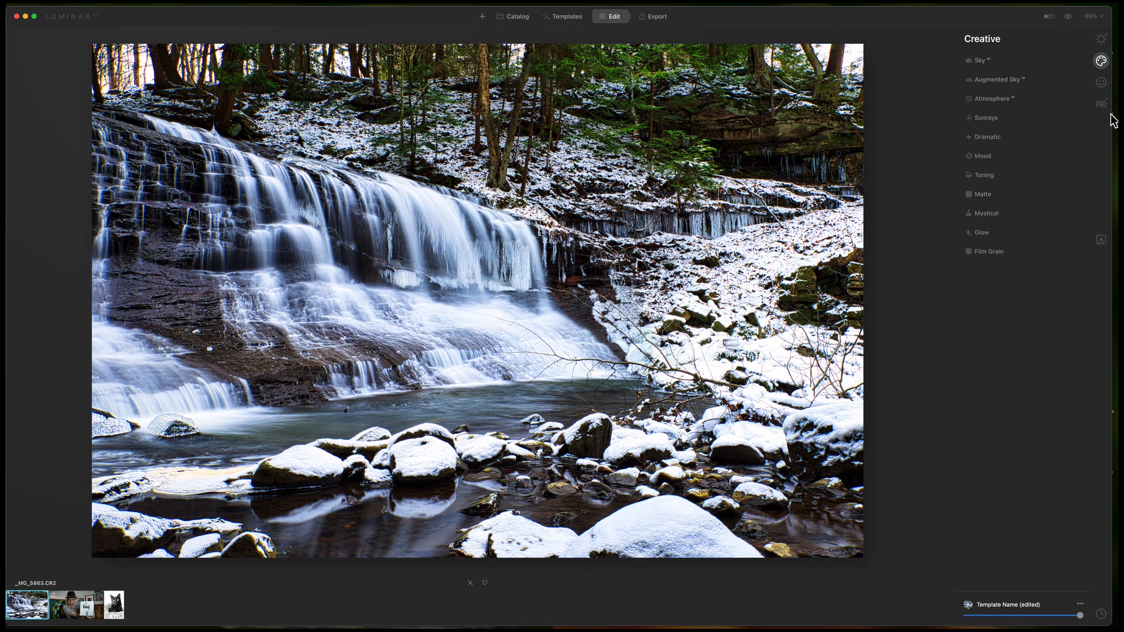
{"action": "left_click", "coordinate": [994, 100]}
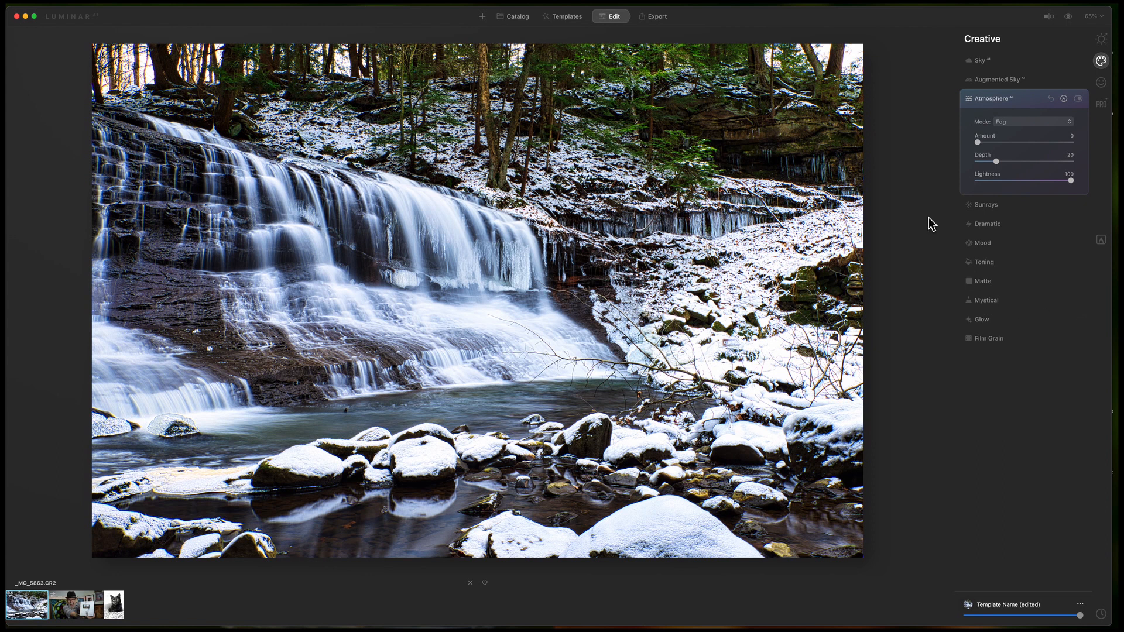
{"action": "left_click", "coordinate": [1070, 122]}
{"action": "left_click", "coordinate": [1070, 122]}
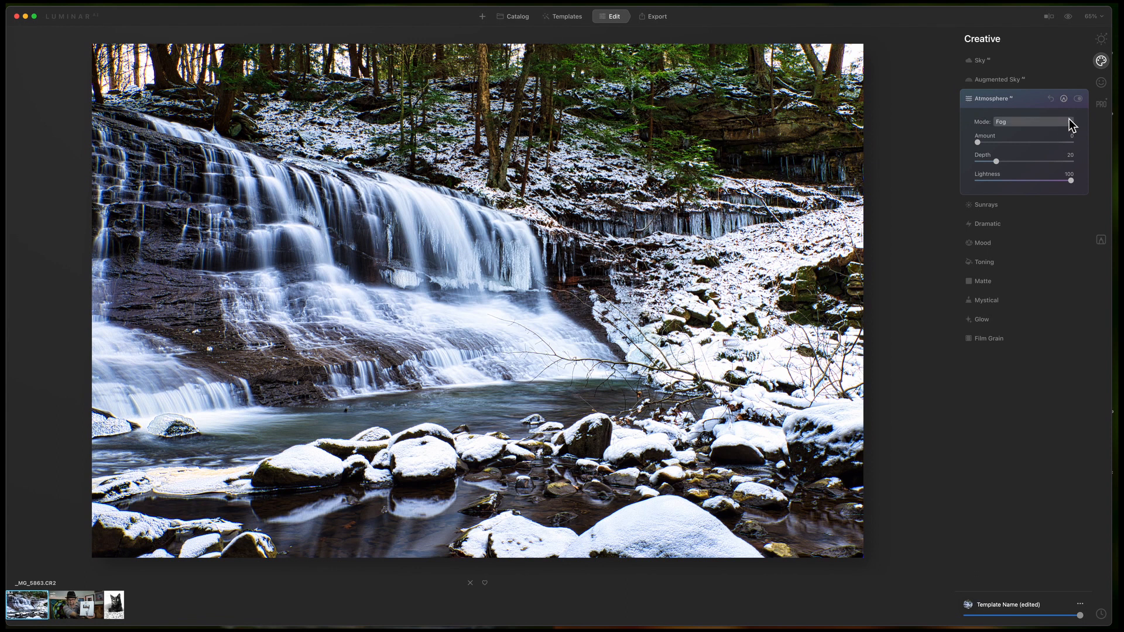
{"action": "left_click", "coordinate": [1069, 120]}
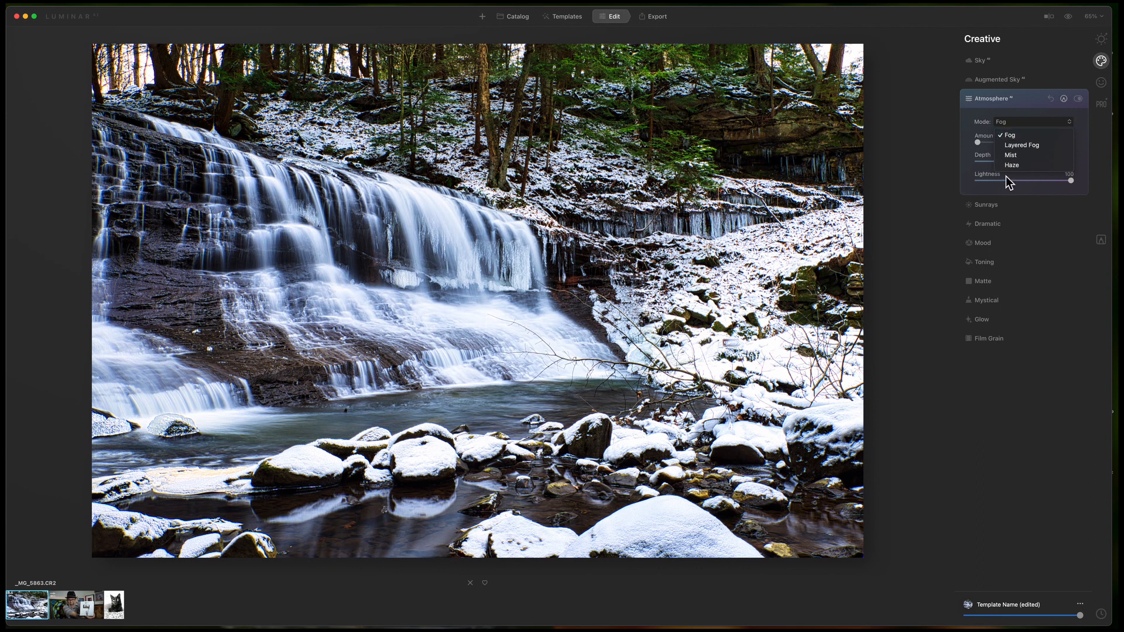
{"action": "left_click", "coordinate": [1041, 136]}
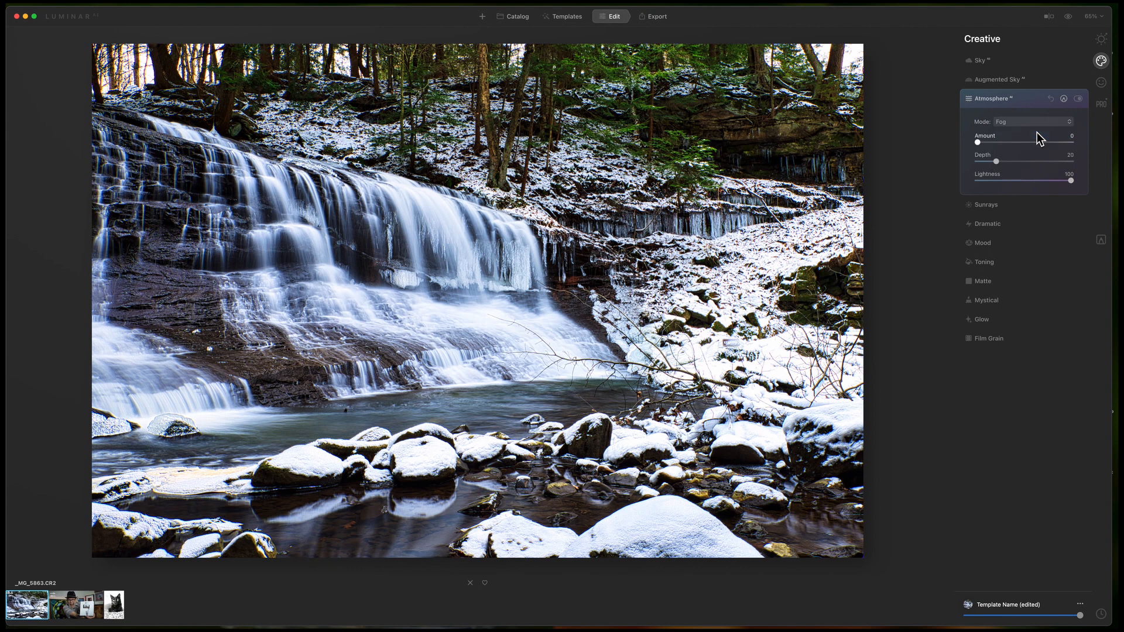
- Try the Fog effect on the waterfall photo with Amount at 73 and Depth at 47
{"action": "left_click_drag", "start_coordinate": [976, 142], "coordinate": [1023, 143]}
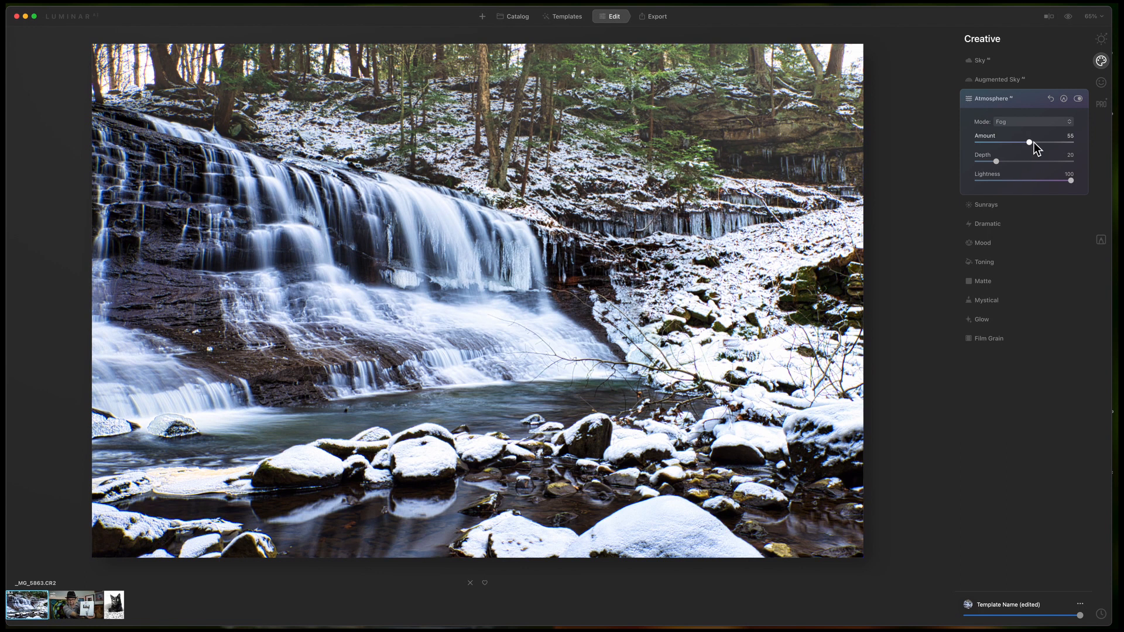
{"action": "left_click_drag", "start_coordinate": [1039, 141], "coordinate": [1083, 144]}
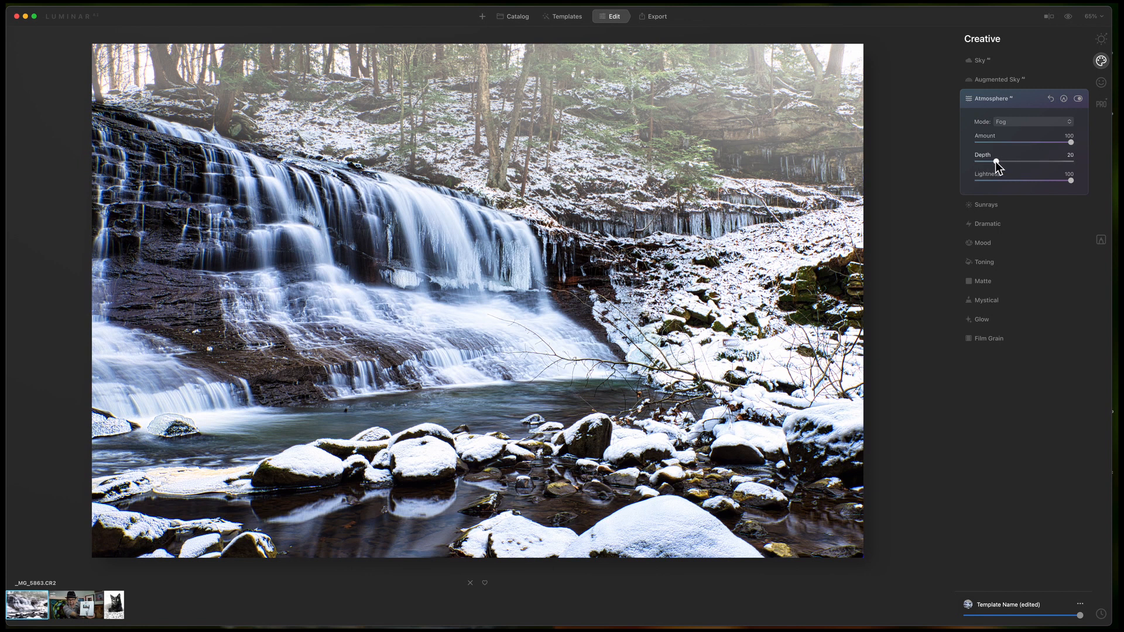
{"action": "left_click_drag", "start_coordinate": [995, 160], "coordinate": [1020, 162]}
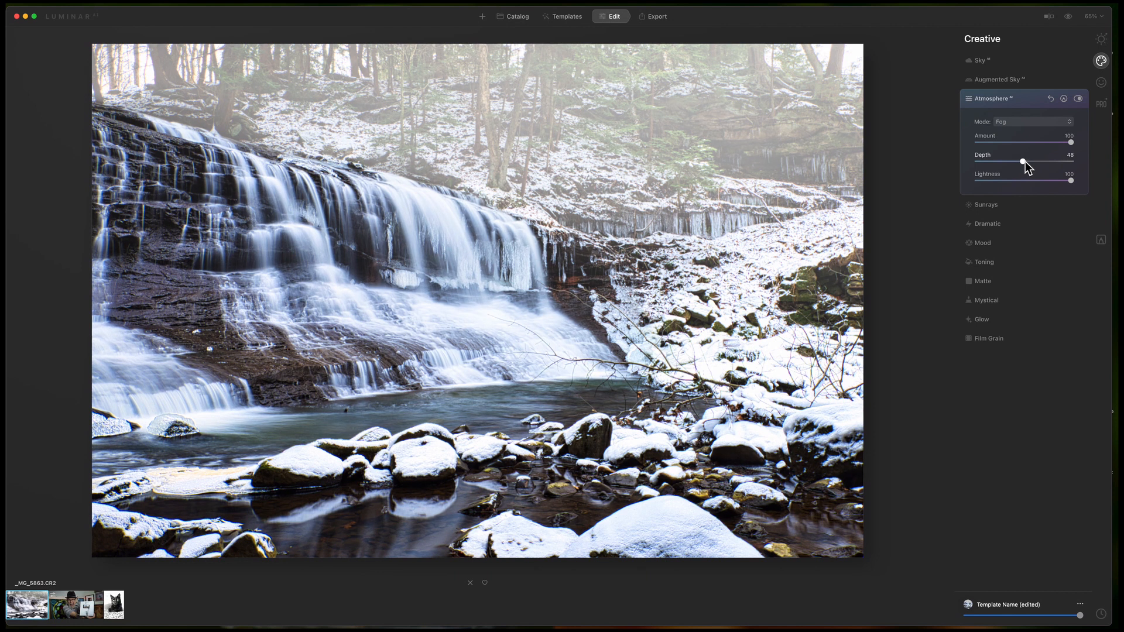
{"action": "left_click_drag", "start_coordinate": [1025, 162], "coordinate": [1024, 163]}
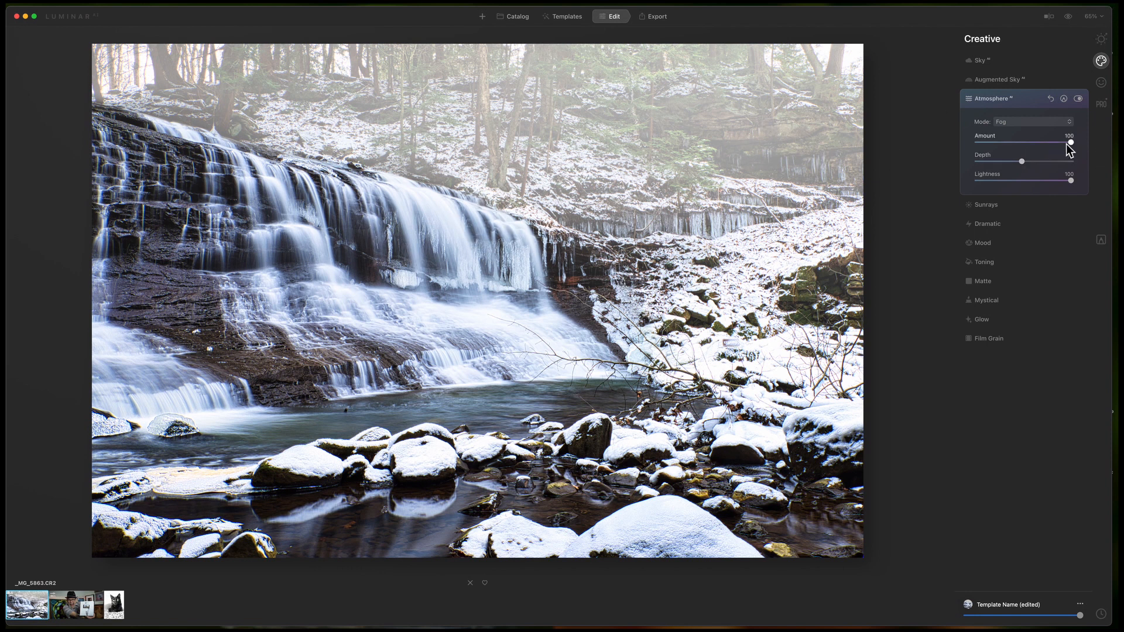
{"action": "left_click_drag", "start_coordinate": [1070, 142], "coordinate": [1041, 146]}
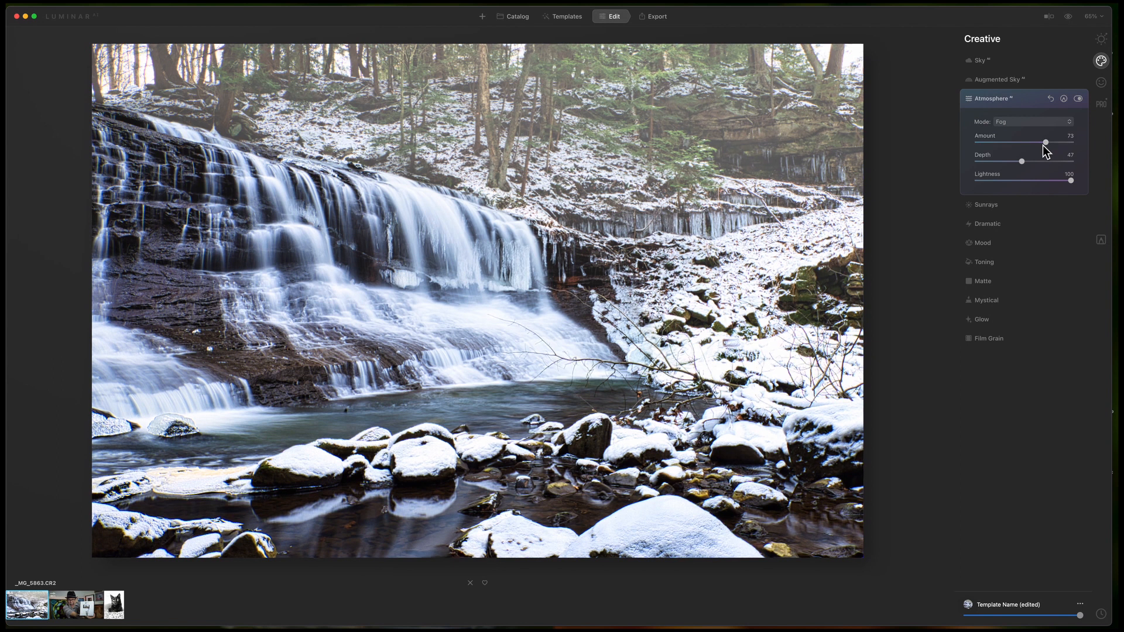
- Compare the foggy photo with the original, and reset the fog's Amount to 0 and Depth to 20
{"action": "left_click", "coordinate": [1069, 19]}
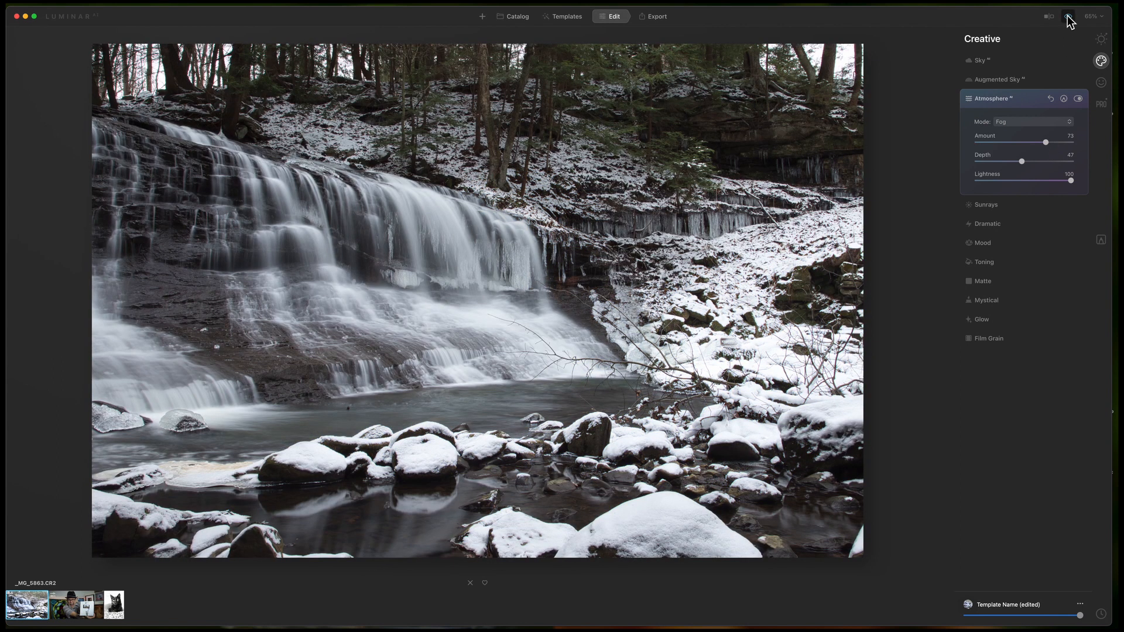
{"action": "left_click", "coordinate": [1069, 19]}
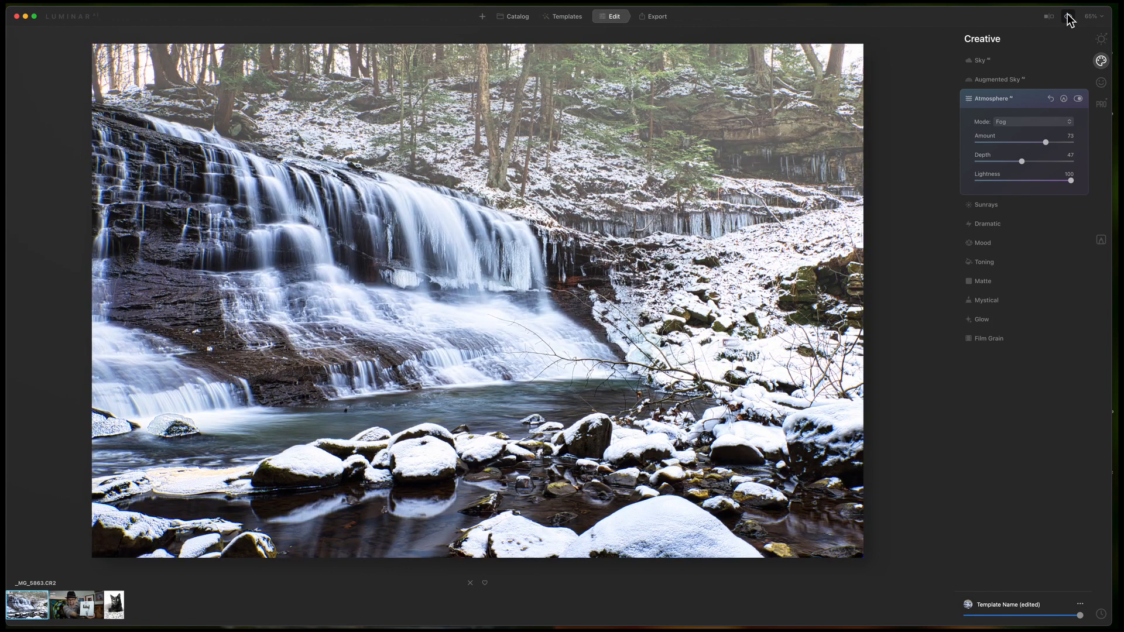
{"action": "left_click", "coordinate": [1069, 19]}
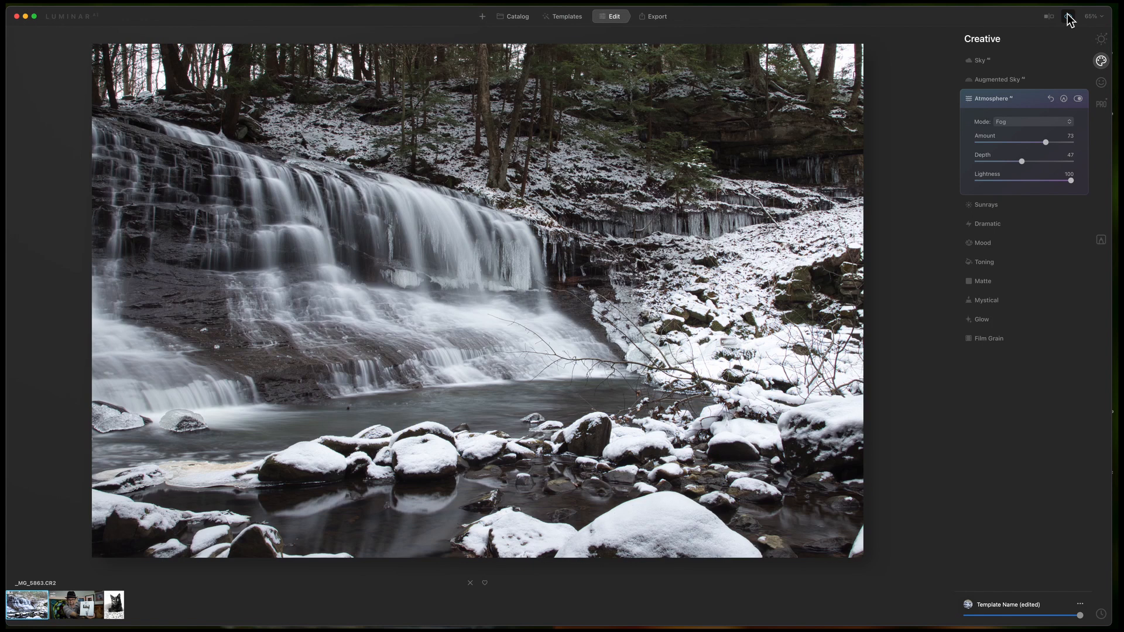
{"action": "left_click", "coordinate": [1069, 19]}
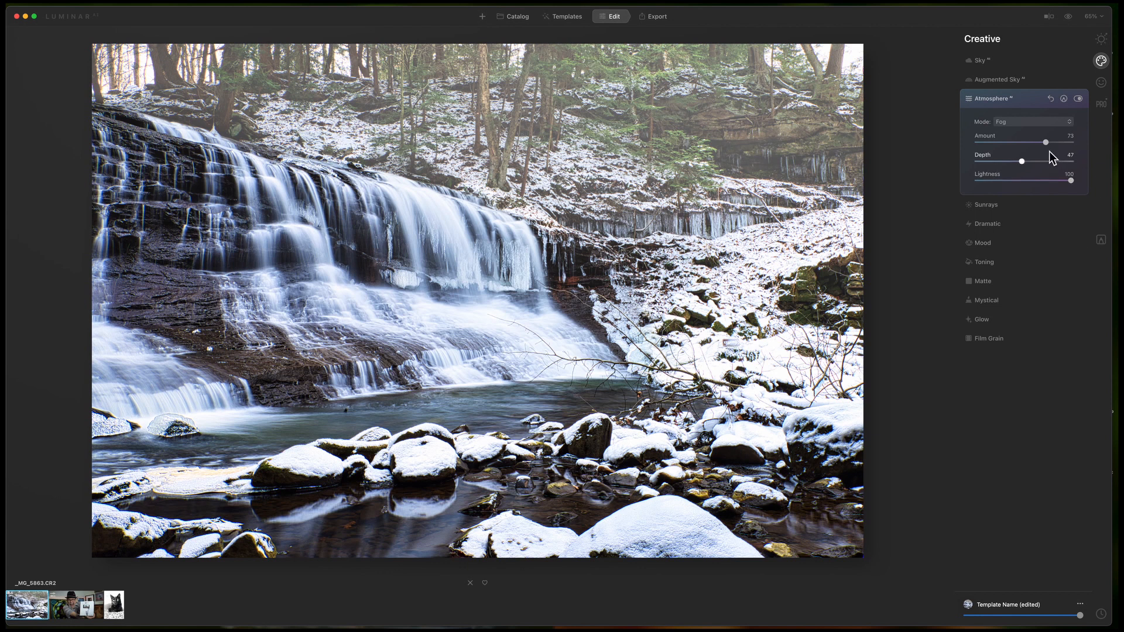
{"action": "double_click", "coordinate": [987, 136]}
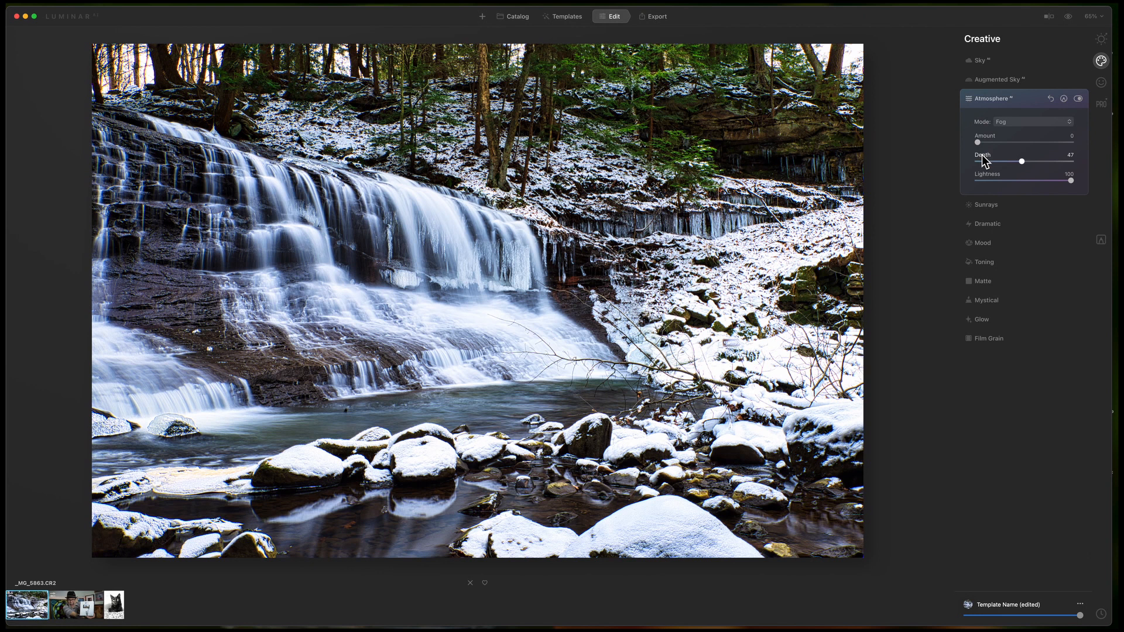
{"action": "double_click", "coordinate": [982, 154]}
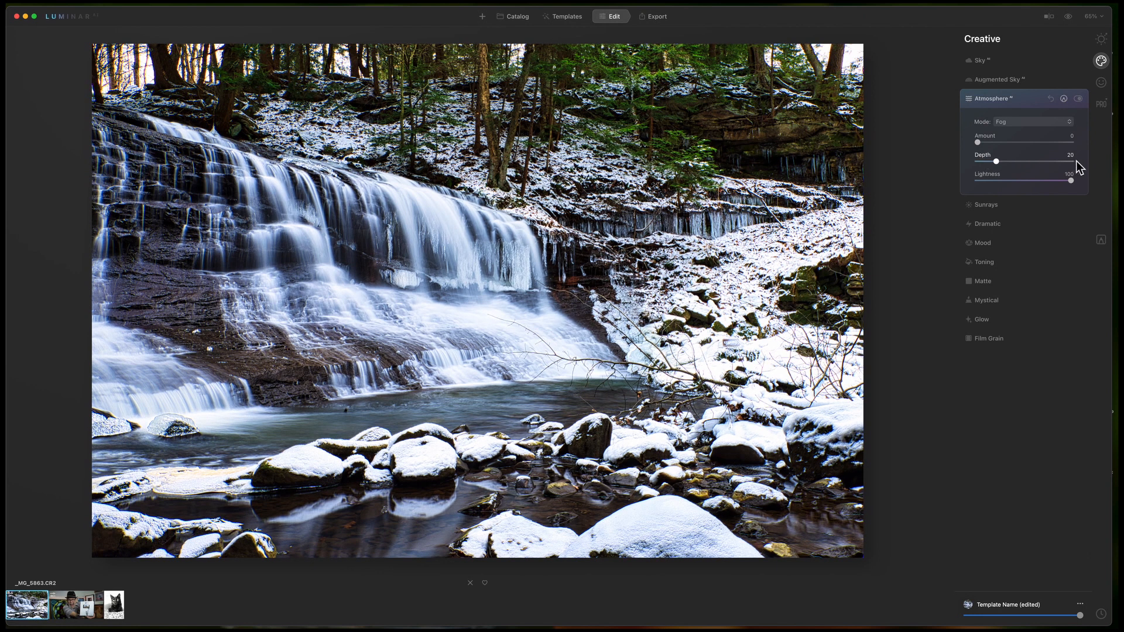
- Switch the Atmosphere mode to Layered Fog, try an Amount of 83, and return it to 0
{"action": "left_click", "coordinate": [1069, 123]}
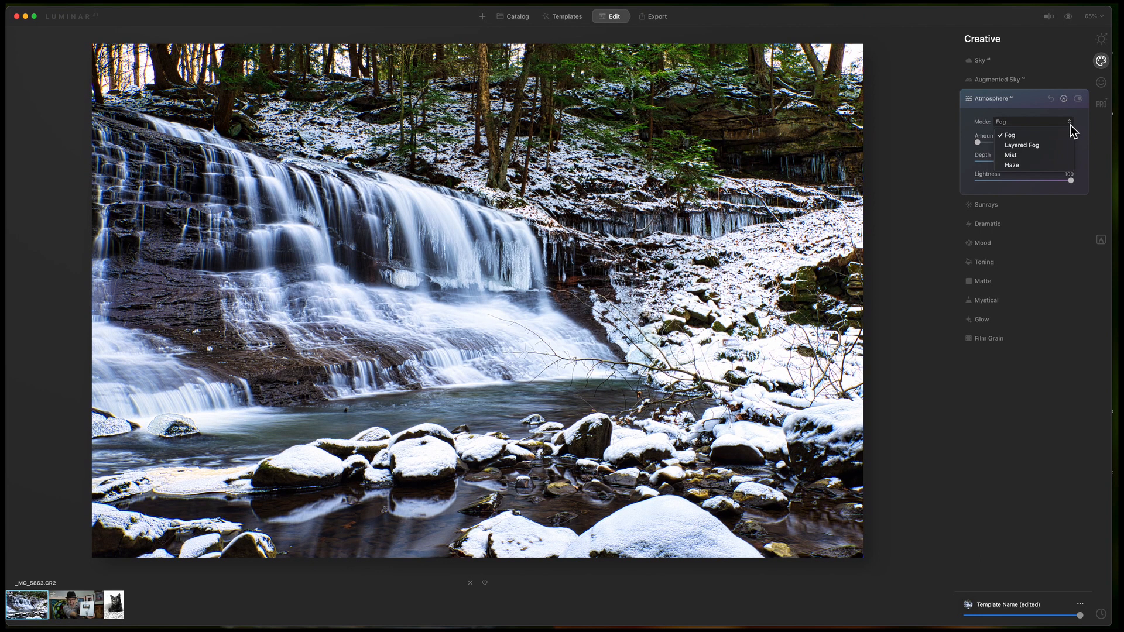
{"action": "left_click", "coordinate": [1045, 145]}
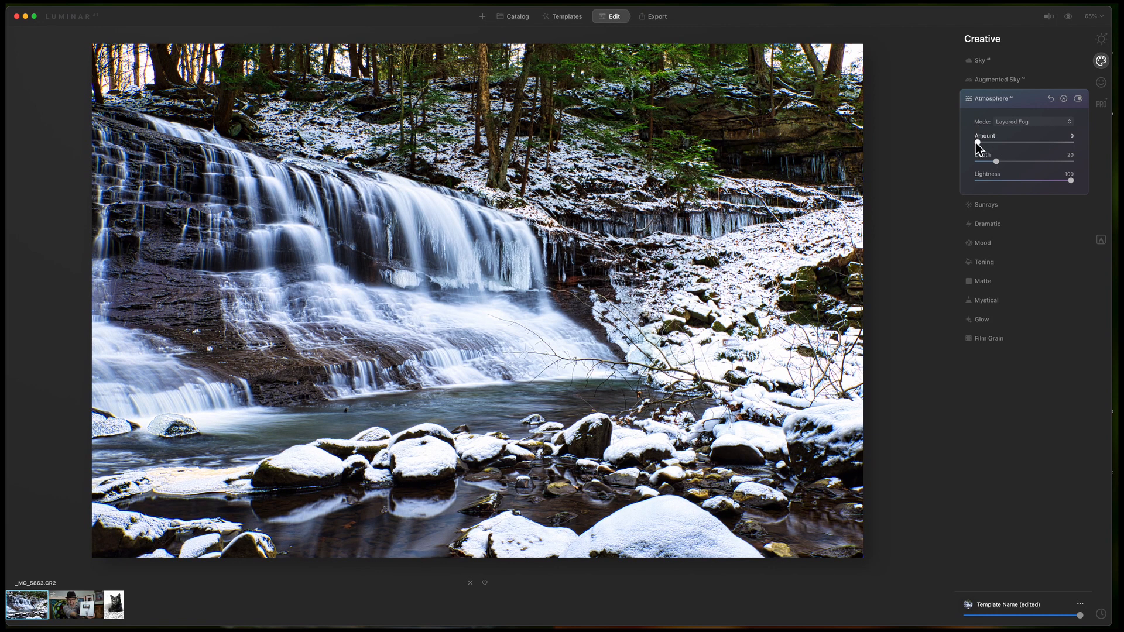
{"action": "left_click_drag", "start_coordinate": [976, 143], "coordinate": [1046, 143]}
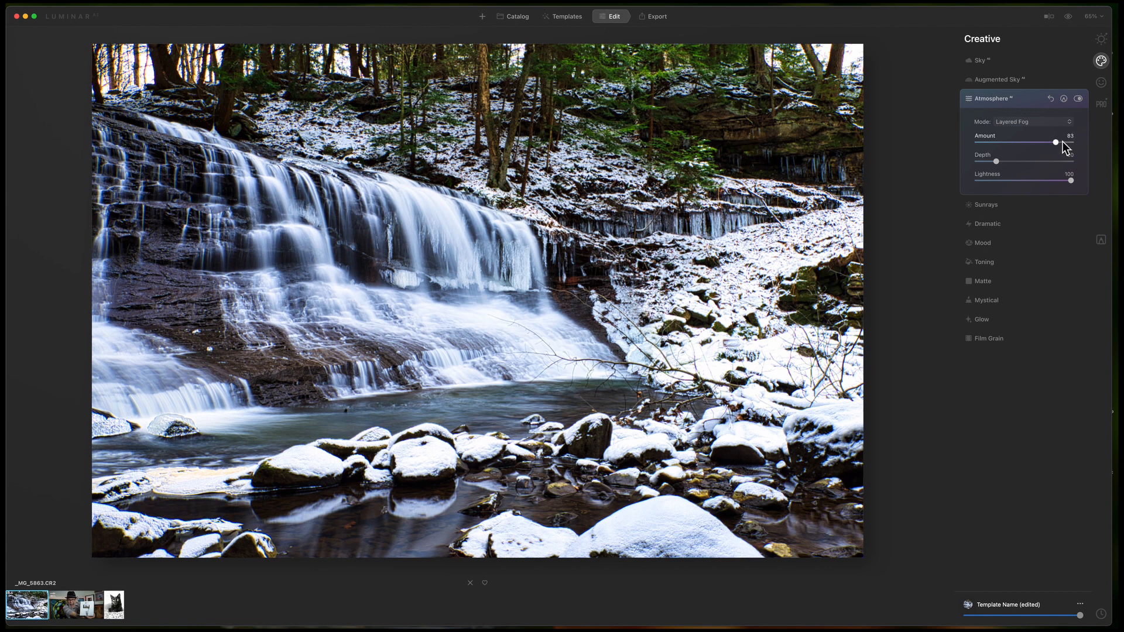
{"action": "left_click_drag", "start_coordinate": [1055, 142], "coordinate": [970, 144]}
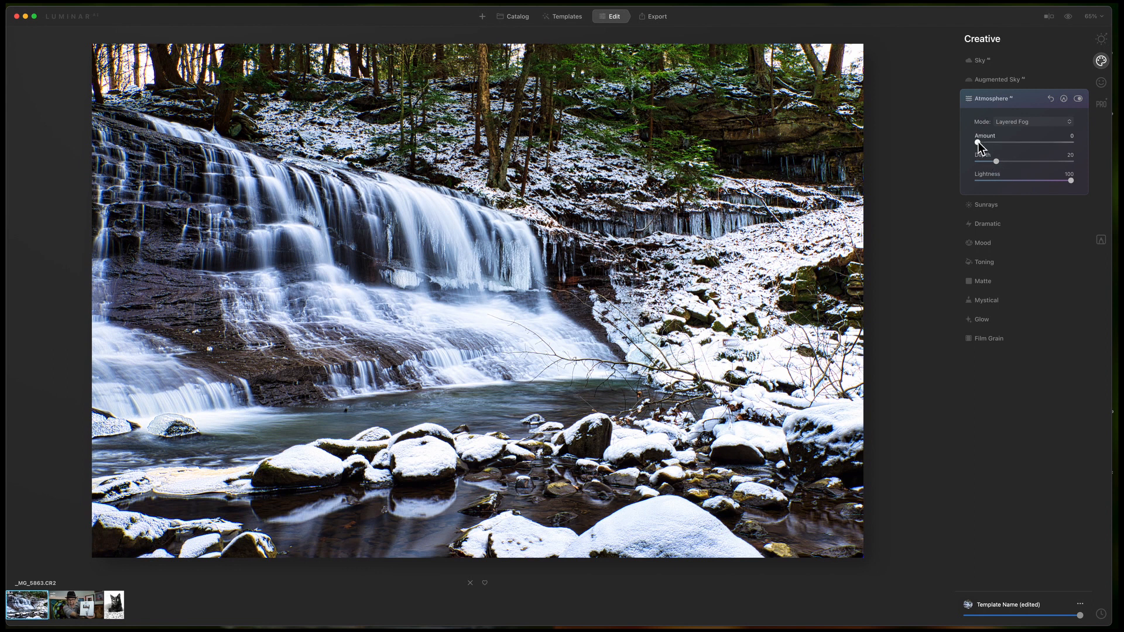
{"action": "mouse_move", "coordinate": [977, 143]}
{"action": "left_mouse_down"}
{"action": "mouse_move", "coordinate": [1073, 143]}
{"action": "mouse_move", "coordinate": [963, 145]}
{"action": "mouse_move", "coordinate": [1068, 136]}
{"action": "mouse_move", "coordinate": [970, 131]}
{"action": "left_mouse_up"}
- Switch the Atmosphere mode to Mist, try adjusting its Amount, and leave it at 0
{"action": "left_click", "coordinate": [1069, 122]}
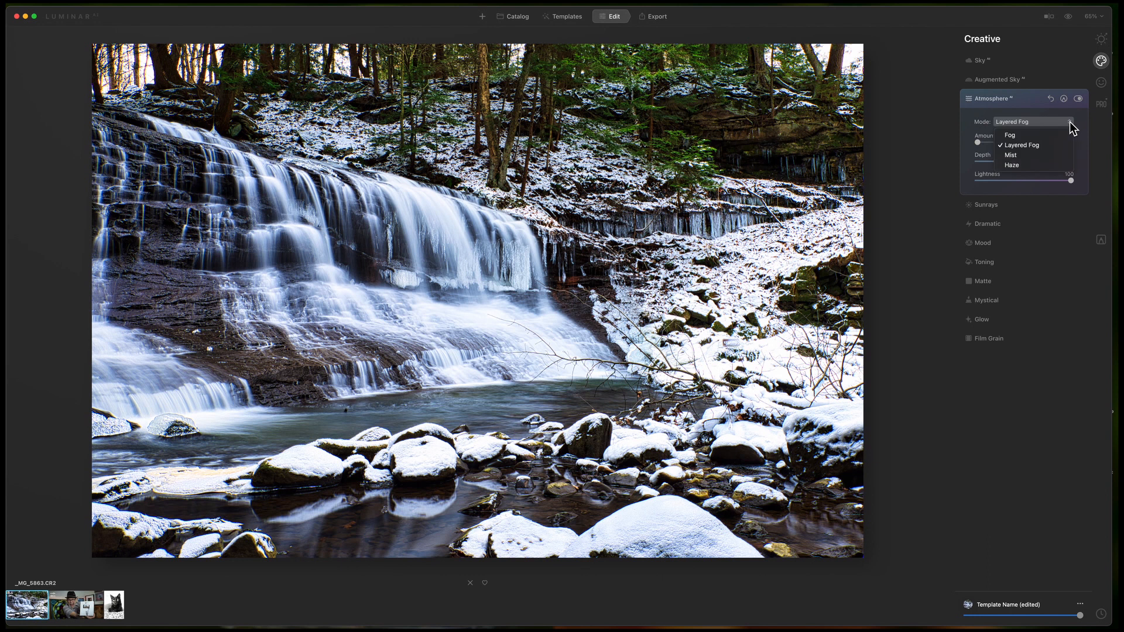
{"action": "left_click", "coordinate": [1028, 155]}
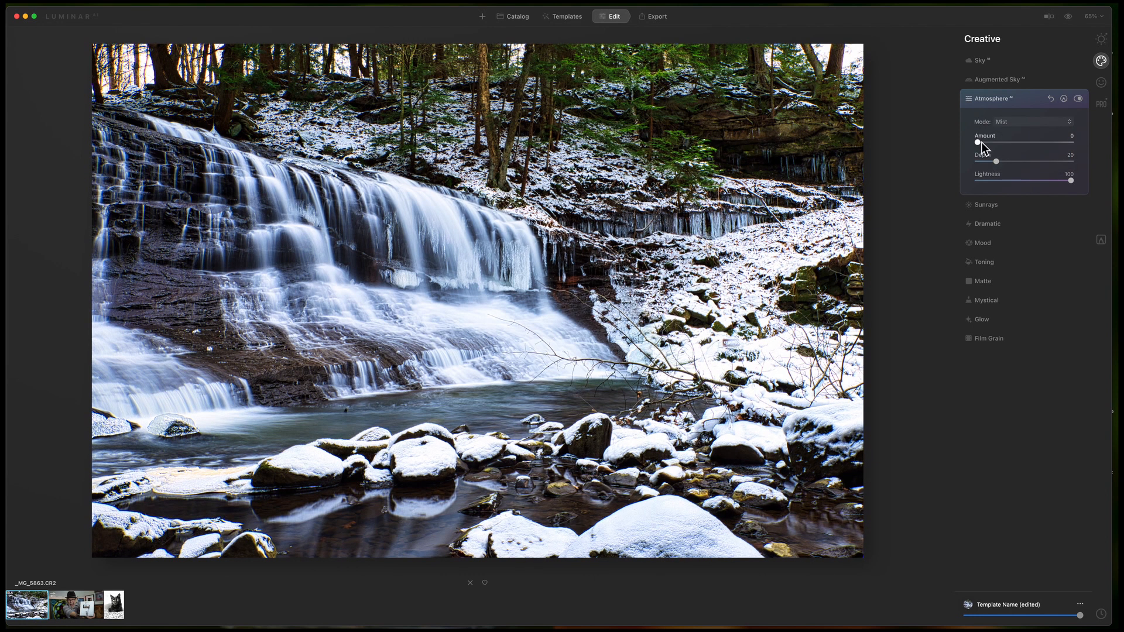
{"action": "mouse_move", "coordinate": [978, 141]}
{"action": "left_mouse_down"}
{"action": "mouse_move", "coordinate": [1079, 145]}
{"action": "mouse_move", "coordinate": [959, 143]}
{"action": "left_mouse_up"}
- Switch the Atmosphere mode to Haze and raise both Amount and Depth to 100
{"action": "left_click", "coordinate": [1069, 122]}
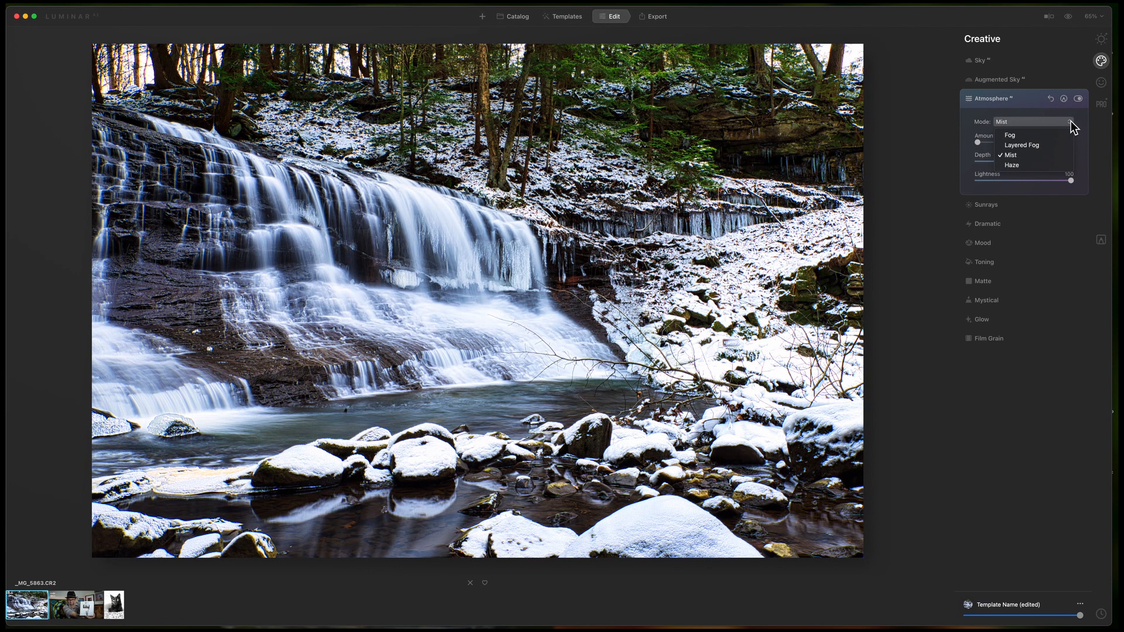
{"action": "left_click", "coordinate": [1047, 165]}
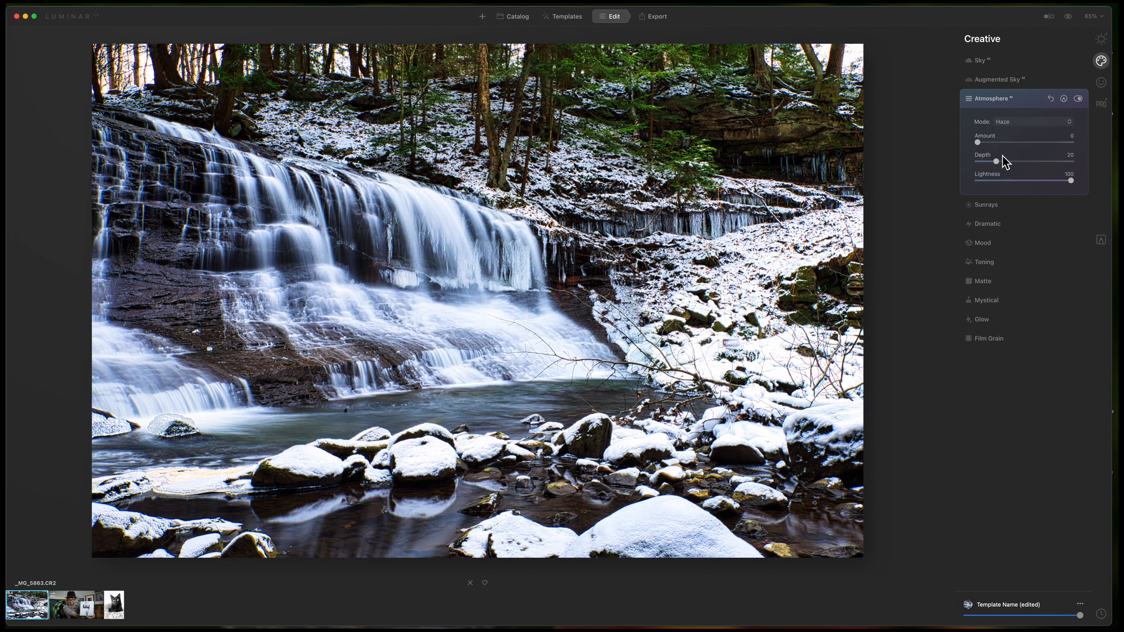
{"action": "left_click_drag", "start_coordinate": [976, 142], "coordinate": [1048, 142]}
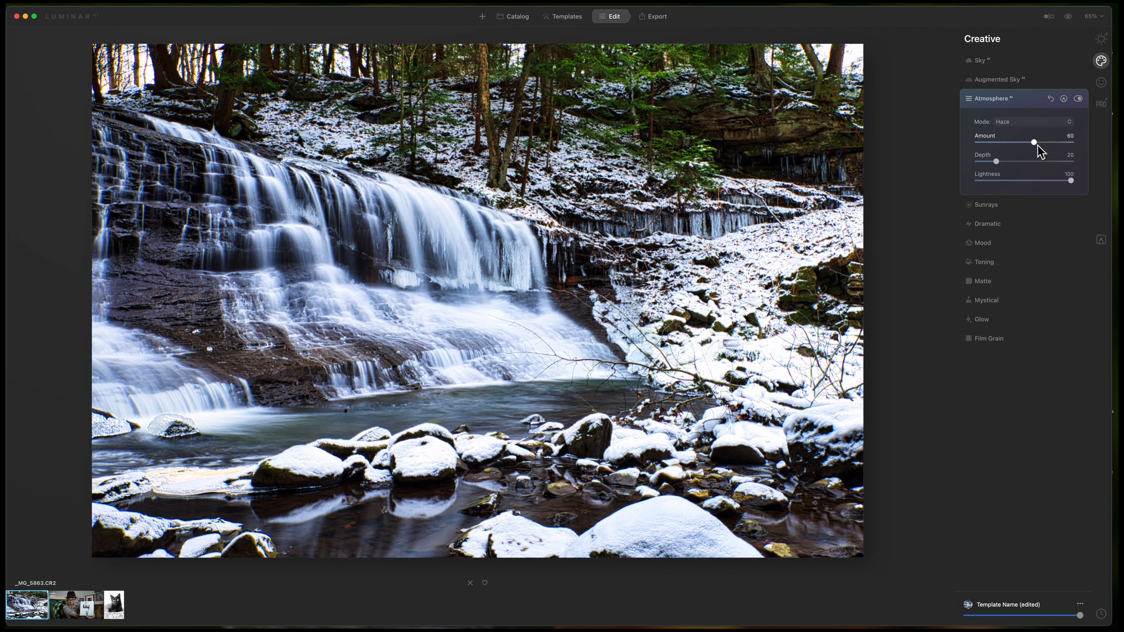
{"action": "left_click_drag", "start_coordinate": [1024, 146], "coordinate": [1074, 146]}
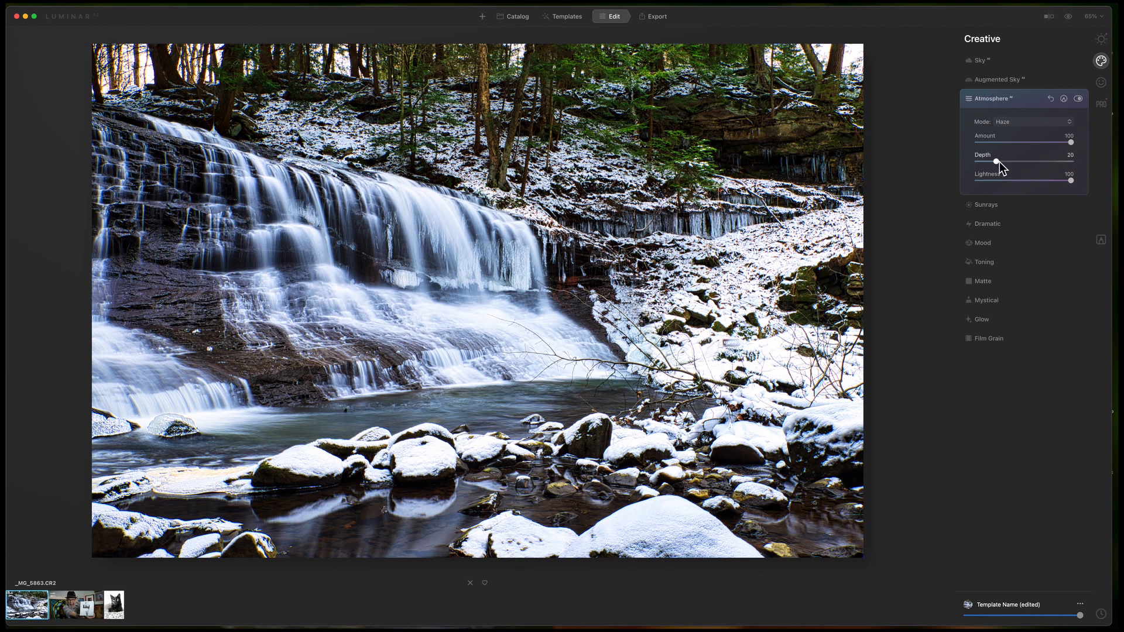
{"action": "left_click_drag", "start_coordinate": [996, 161], "coordinate": [1073, 161]}
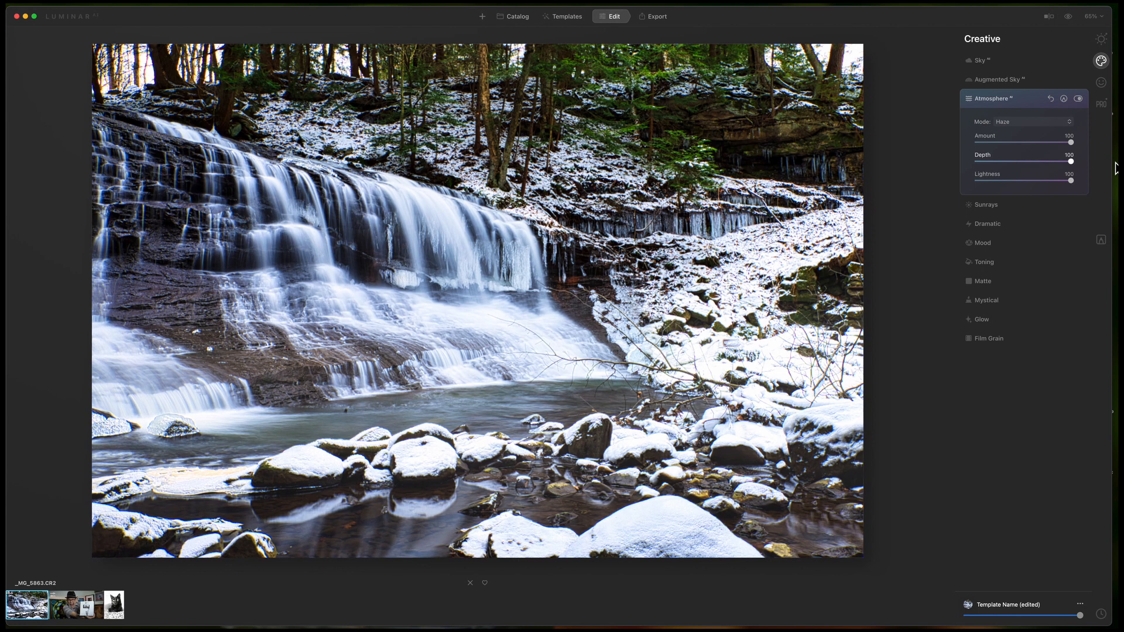
- Change the Atmosphere mode to Layered Fog and compare the whole photo with the original in the split before/after view
{"action": "left_click", "coordinate": [1072, 121]}
{"action": "left_click", "coordinate": [1033, 146]}
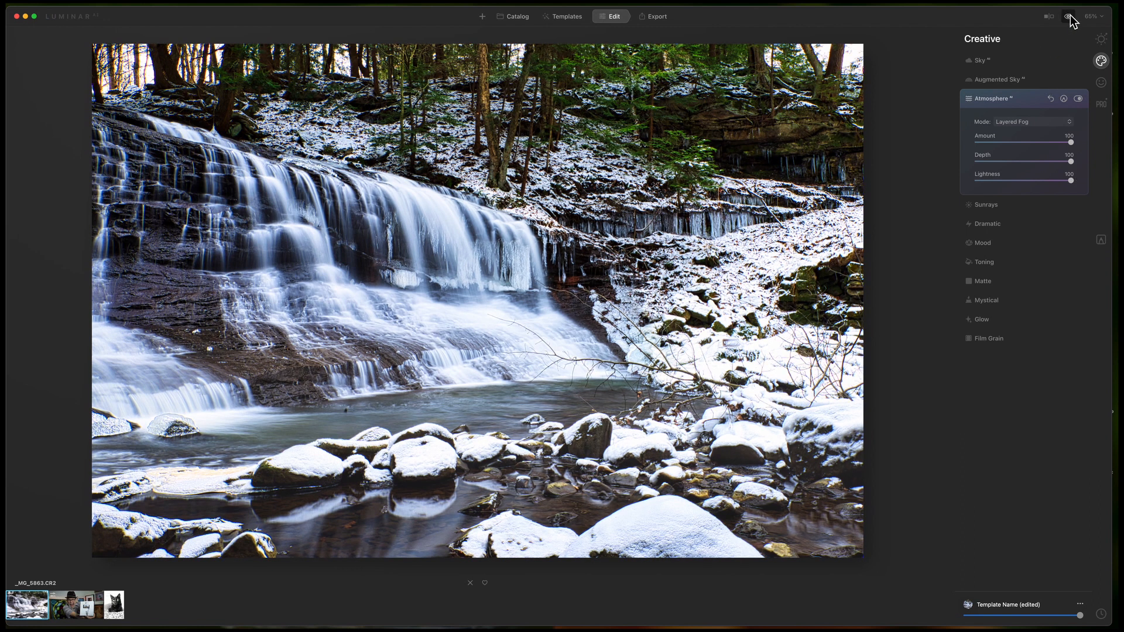
{"action": "left_click_drag", "start_coordinate": [1068, 18], "coordinate": [1069, 18]}
{"action": "left_click", "coordinate": [1048, 16]}
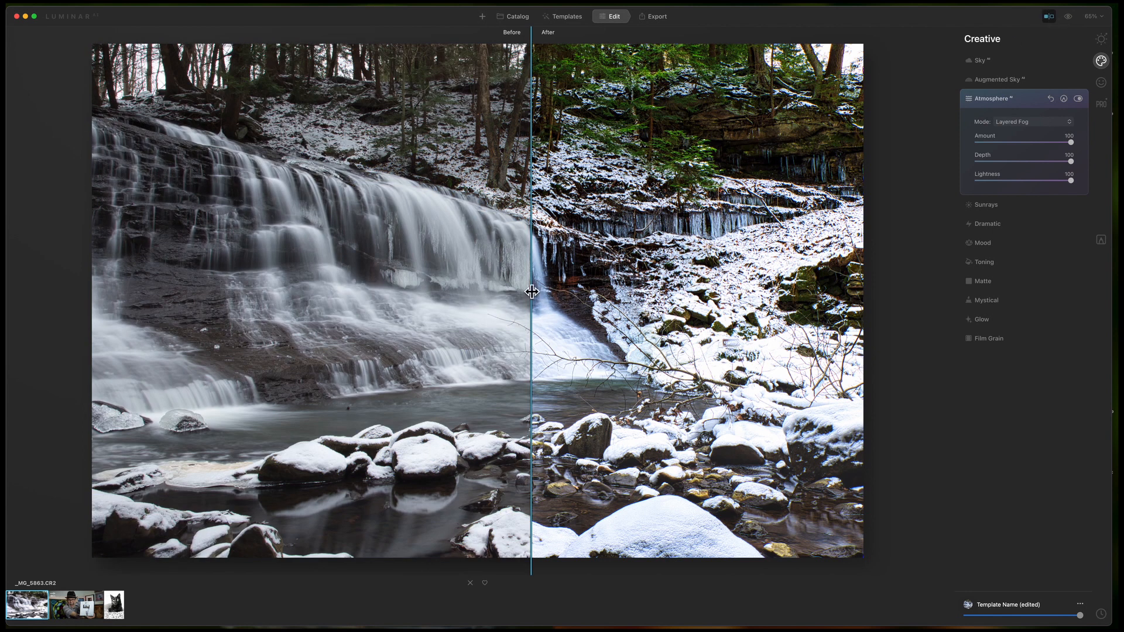
{"action": "left_click_drag", "start_coordinate": [531, 291], "coordinate": [129, 323]}
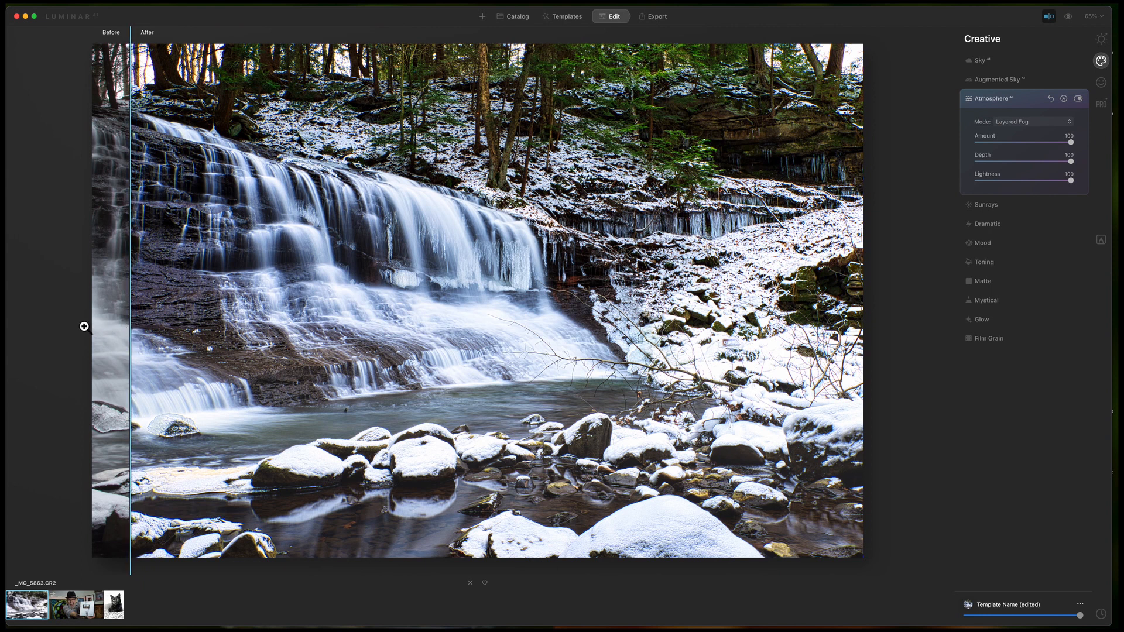
{"action": "left_click_drag", "start_coordinate": [84, 326], "coordinate": [7, 283]}
{"action": "left_click", "coordinate": [1047, 18]}
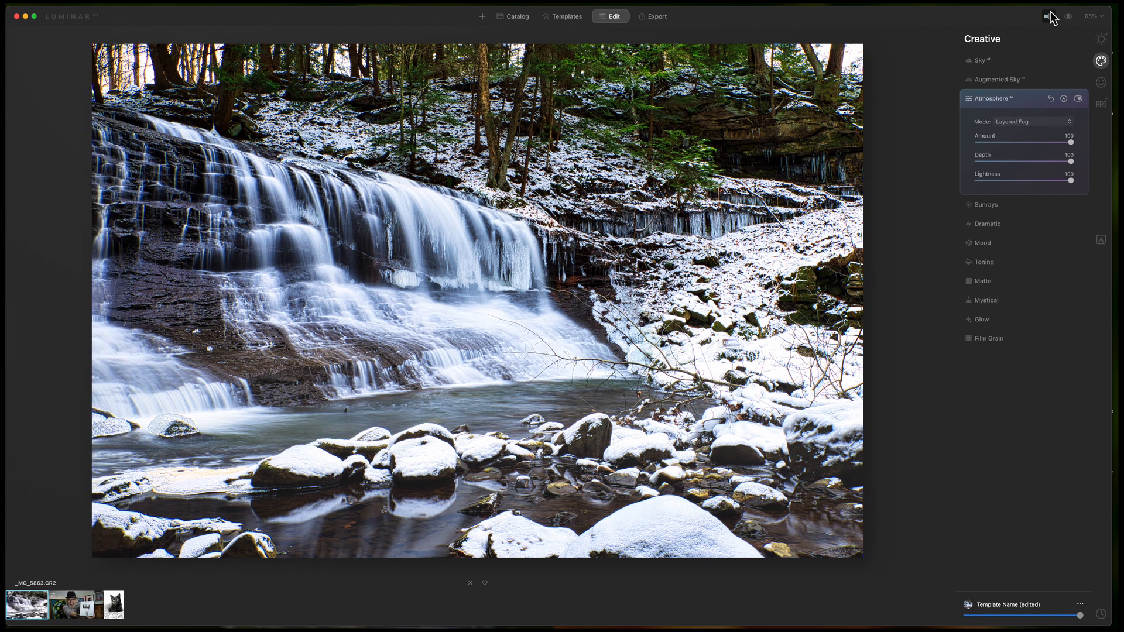
- Turn the Atmosphere adjustment off and on repeatedly to compare the photo with and without Layered Fog
{"action": "left_click", "coordinate": [1077, 99]}
{"action": "left_click", "coordinate": [1077, 99]}
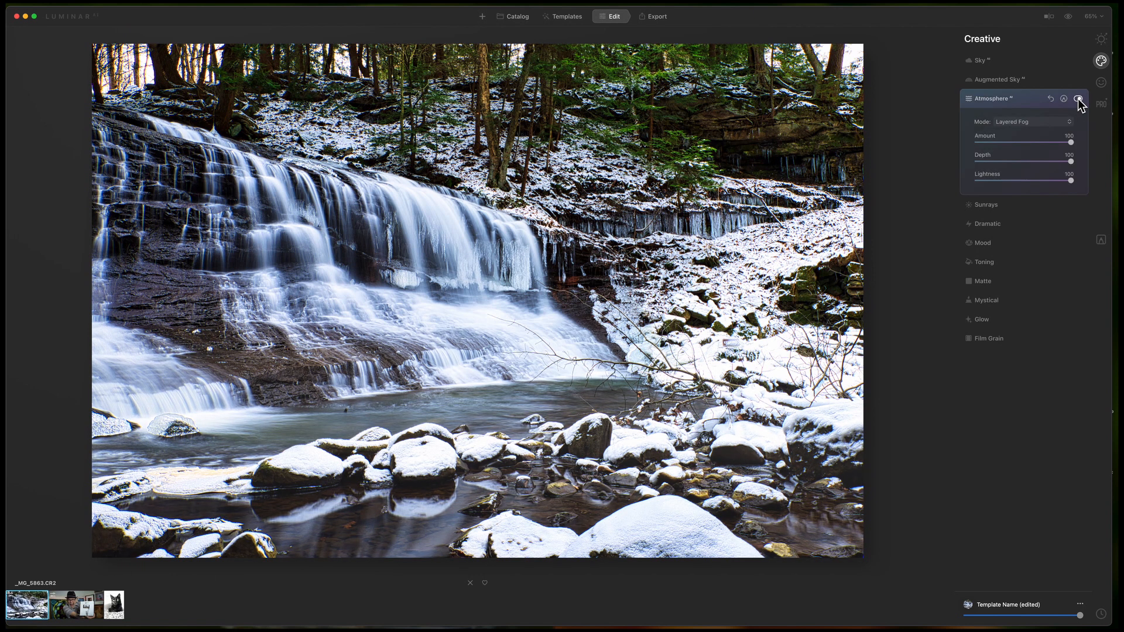
{"action": "left_click", "coordinate": [1078, 99]}
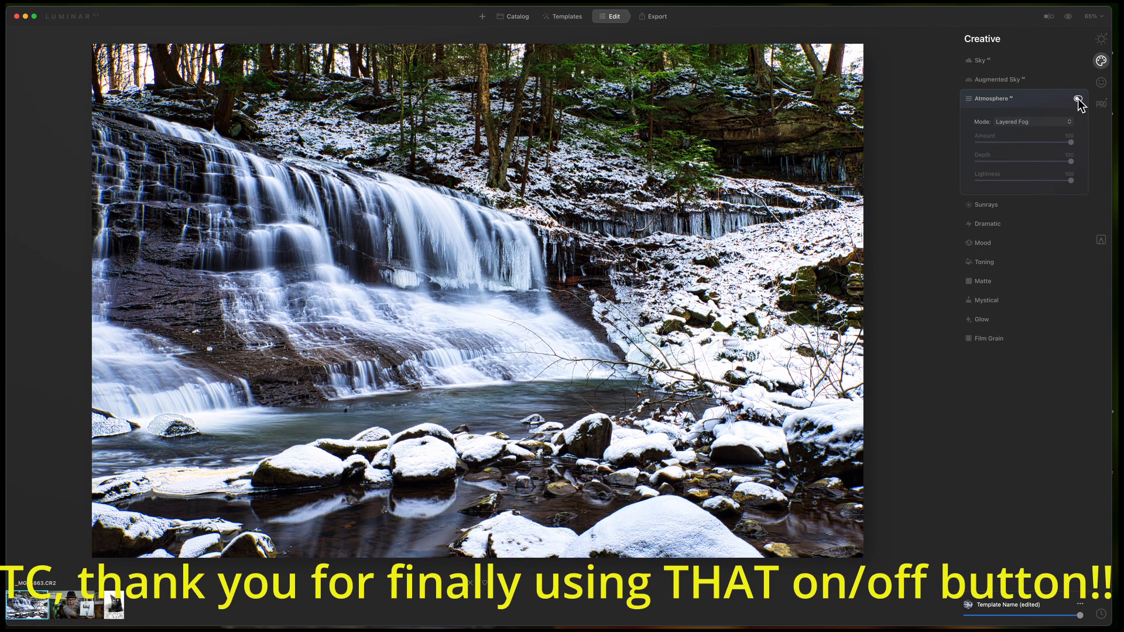
{"action": "left_click", "coordinate": [1077, 99]}
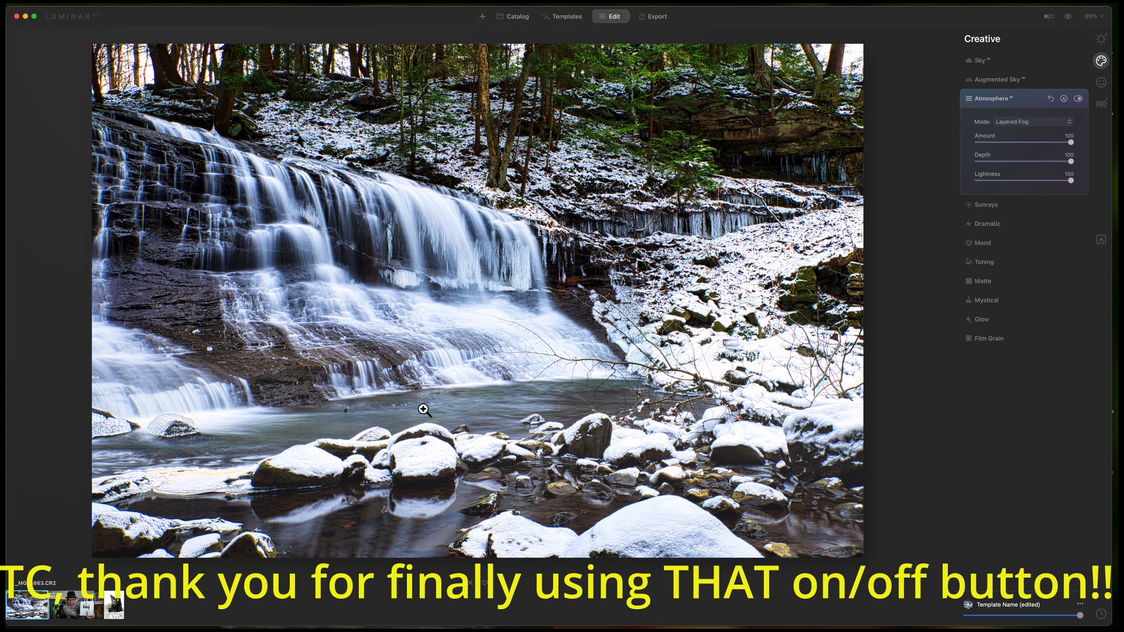
{"action": "left_click", "coordinate": [1077, 99]}
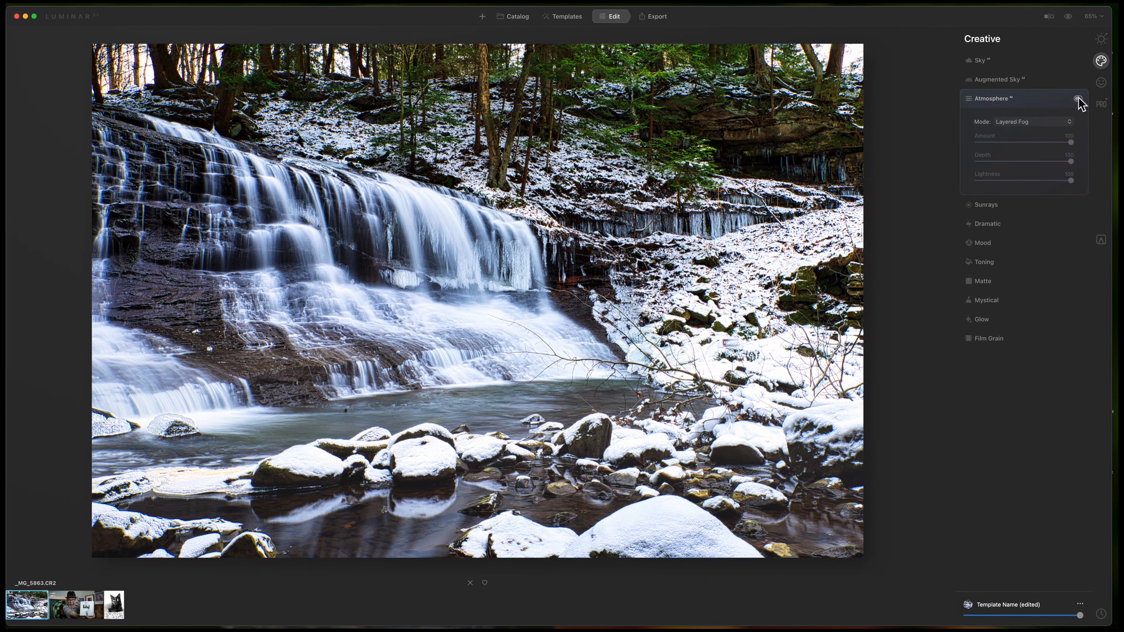
- Compare the photo with and without Layered Fog, reset Atmosphere's Amount to 0 and Depth to 20, and close the tool
{"action": "left_click", "coordinate": [1078, 99]}
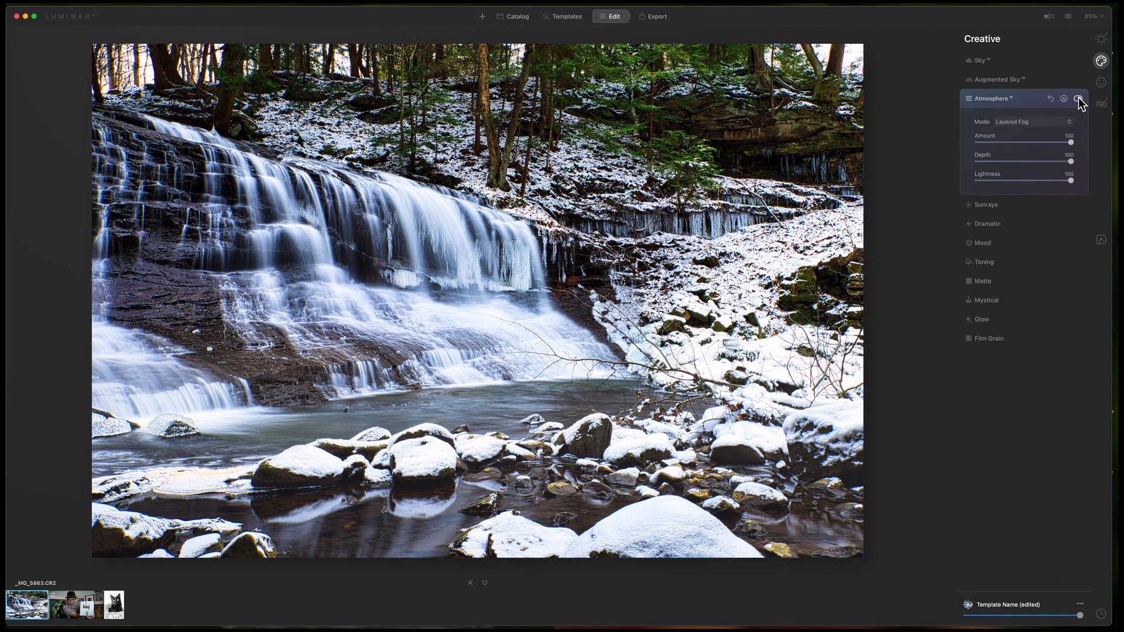
{"action": "left_click", "coordinate": [1077, 99]}
{"action": "left_click", "coordinate": [1077, 99]}
{"action": "double_click", "coordinate": [985, 136]}
{"action": "double_click", "coordinate": [979, 157]}
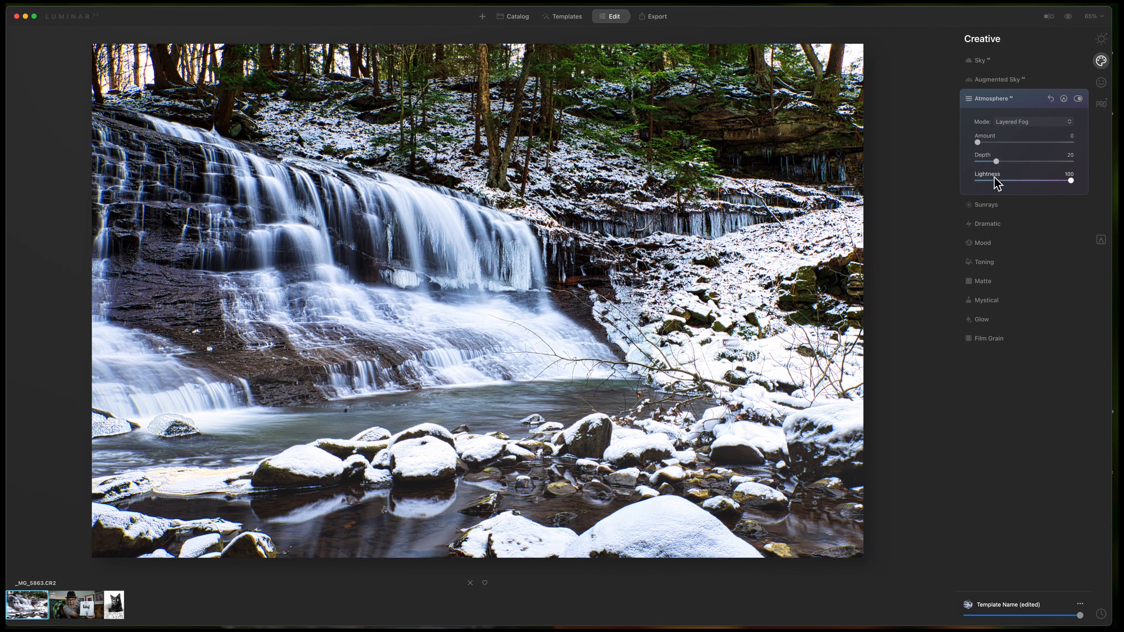
{"action": "left_click", "coordinate": [1078, 99]}
{"action": "left_click", "coordinate": [1029, 97]}
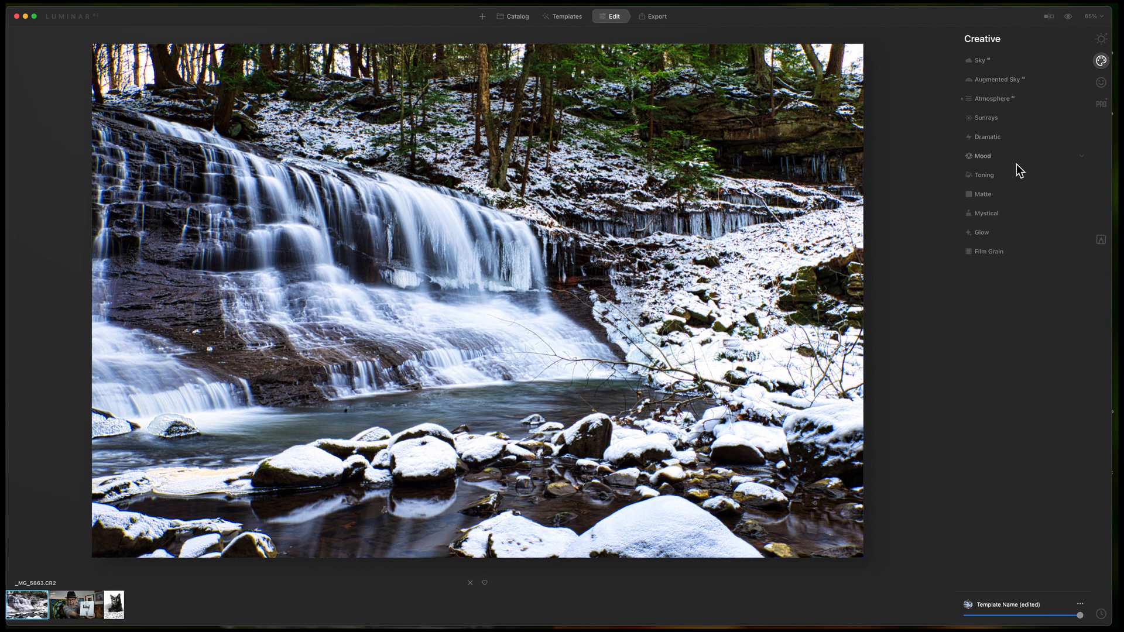
- Try the Dramatic effect at different Amount strengths, return the Amount to 0, and close the tool
{"action": "left_click", "coordinate": [995, 137]}
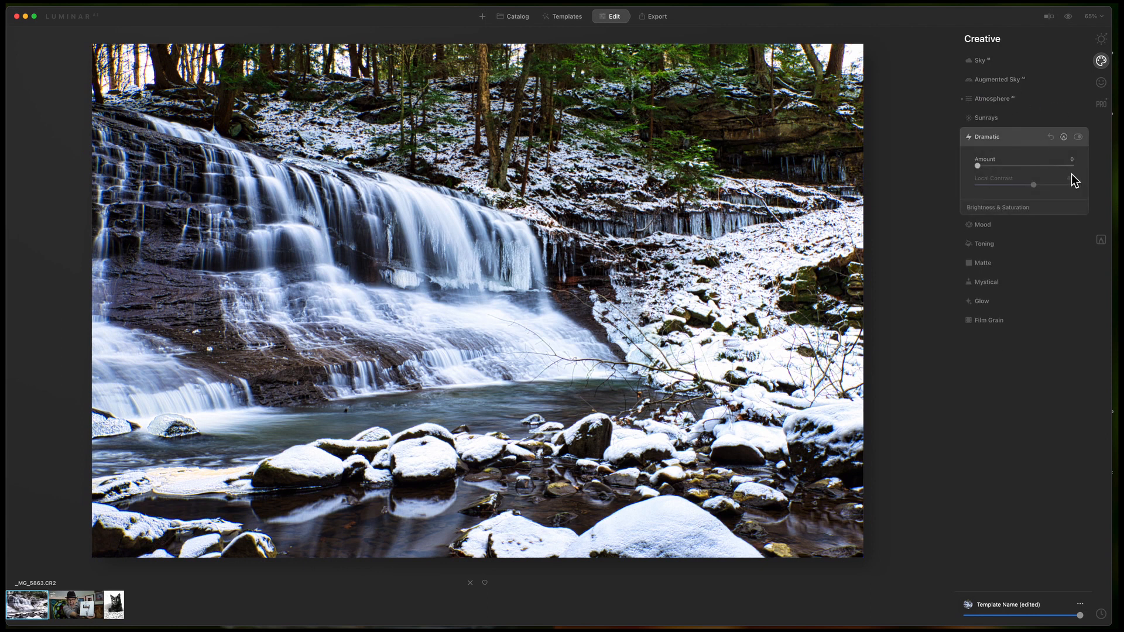
{"action": "left_click_drag", "start_coordinate": [977, 168], "coordinate": [985, 169]}
{"action": "left_click_drag", "start_coordinate": [1059, 169], "coordinate": [967, 173]}
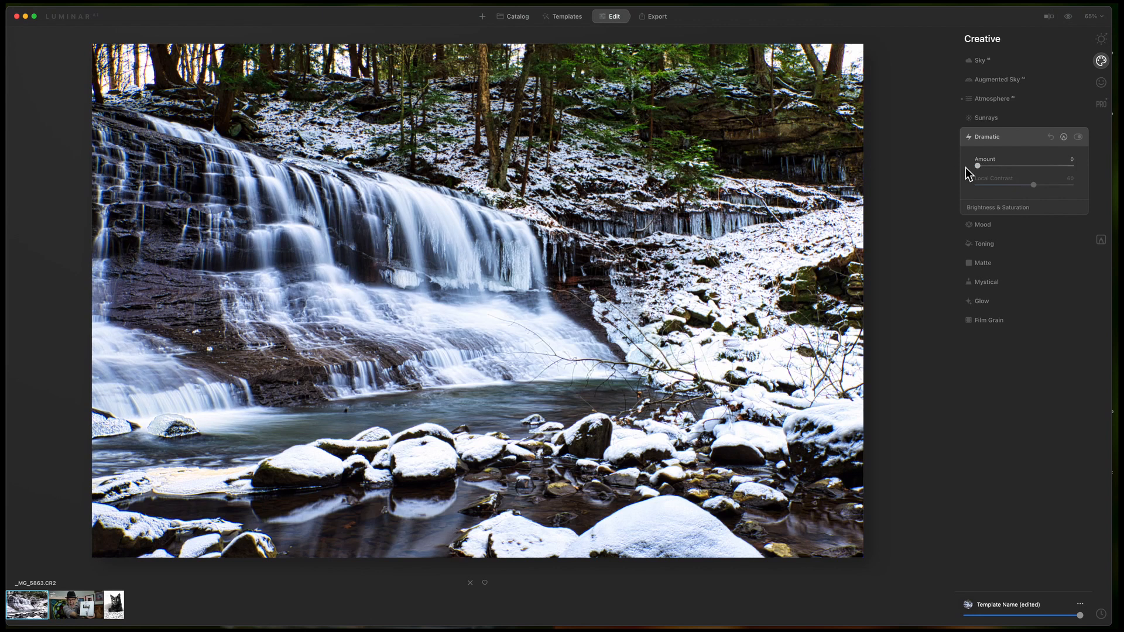
{"action": "left_click", "coordinate": [1002, 136]}
{"action": "left_click", "coordinate": [1008, 139]}
{"action": "left_click", "coordinate": [1008, 139]}
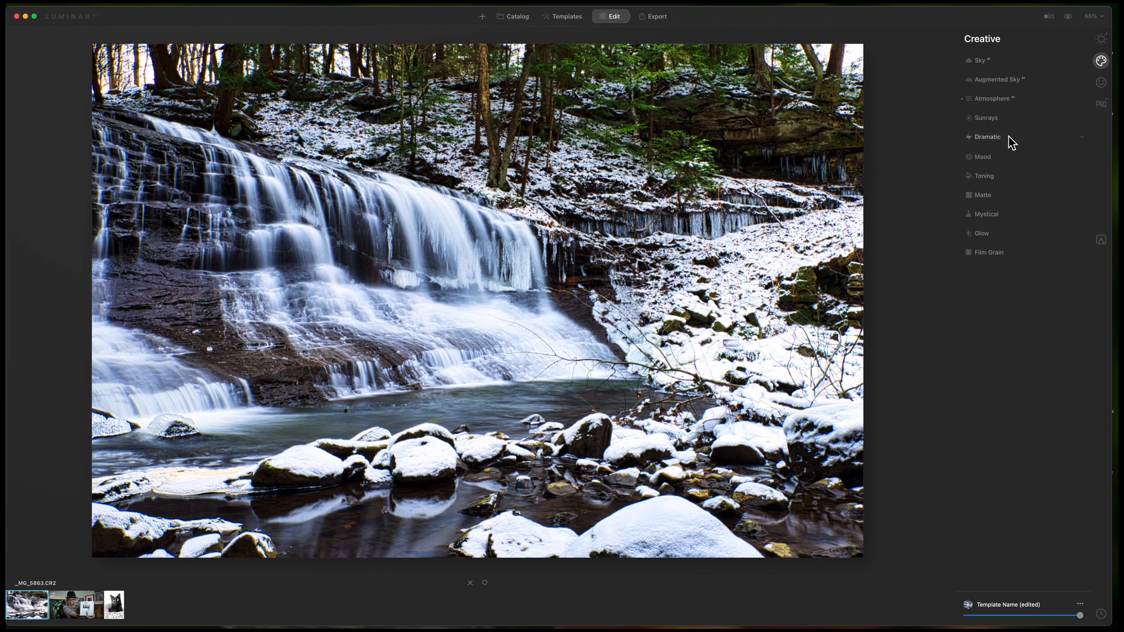
- Look through the LUT choices in Mood and the Mystical settings without applying either effect
{"action": "left_click", "coordinate": [999, 156]}
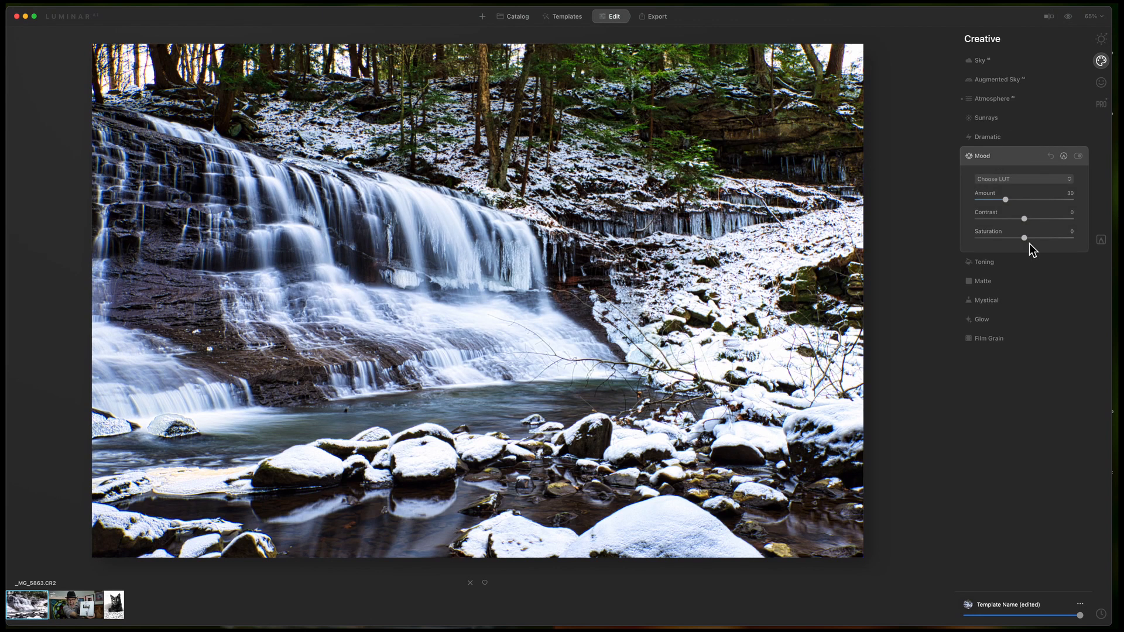
{"action": "left_click", "coordinate": [1068, 180]}
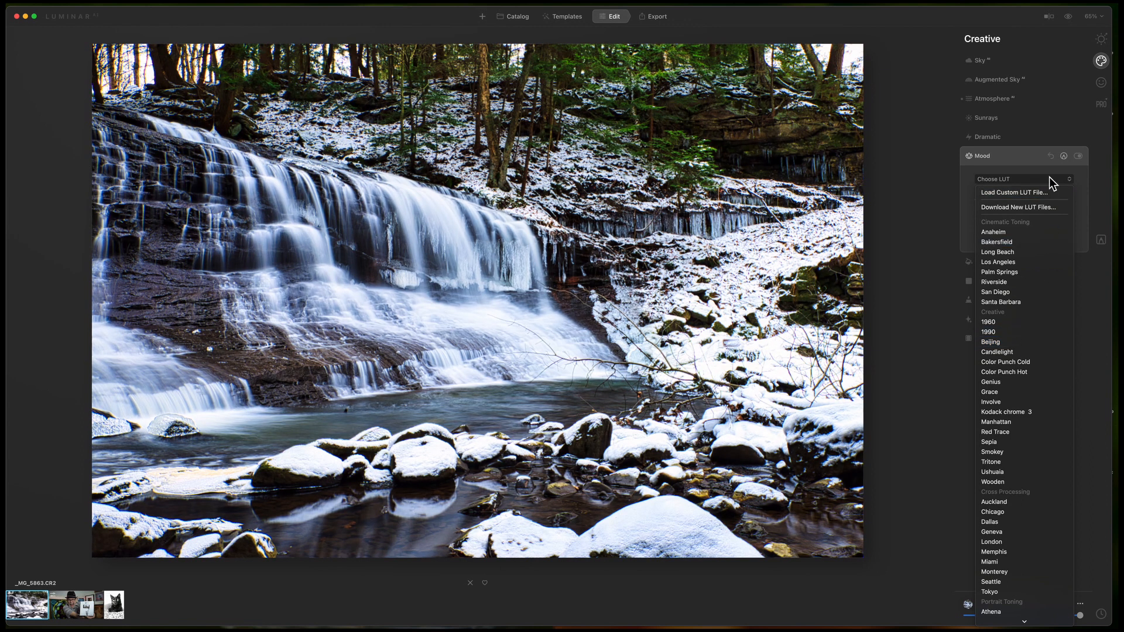
{"action": "left_click", "coordinate": [1069, 178]}
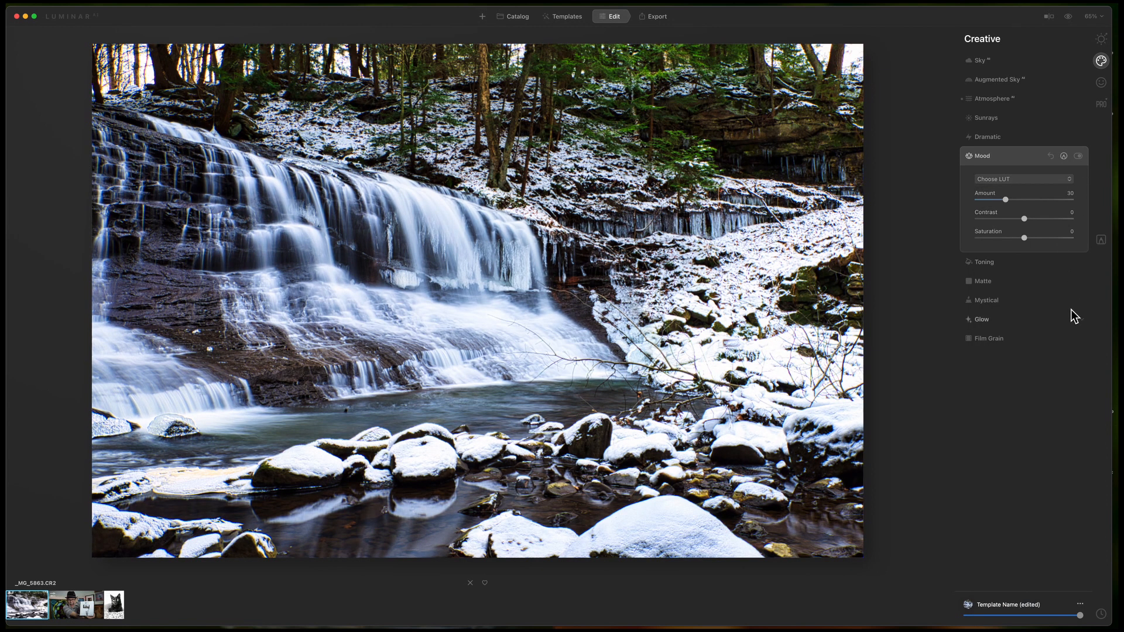
{"action": "left_click", "coordinate": [1013, 156]}
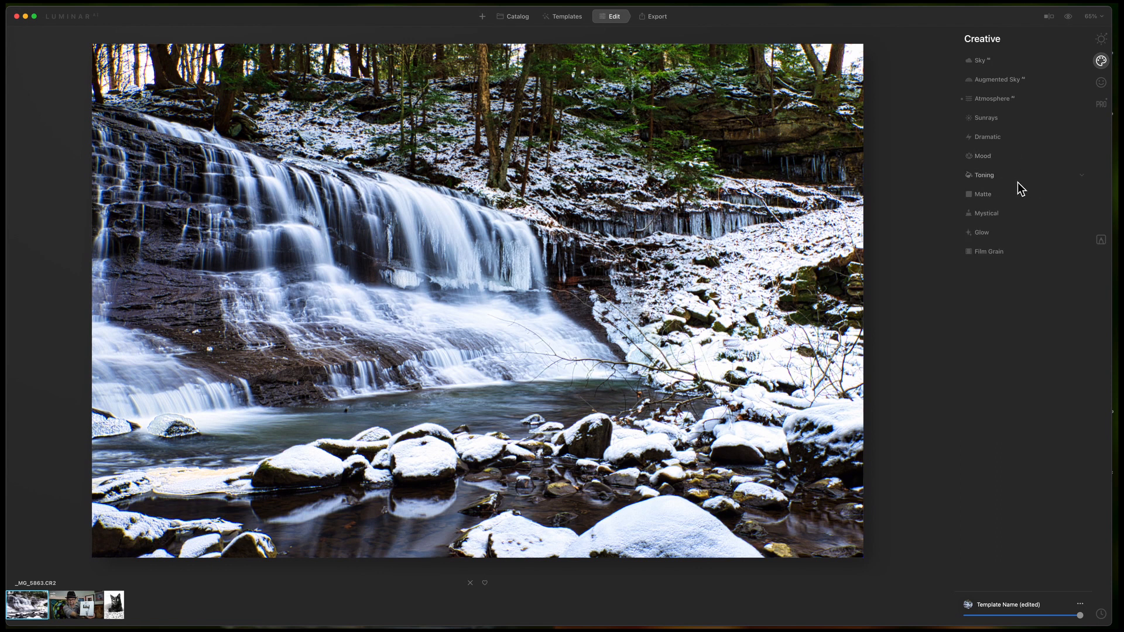
{"action": "left_click", "coordinate": [993, 216]}
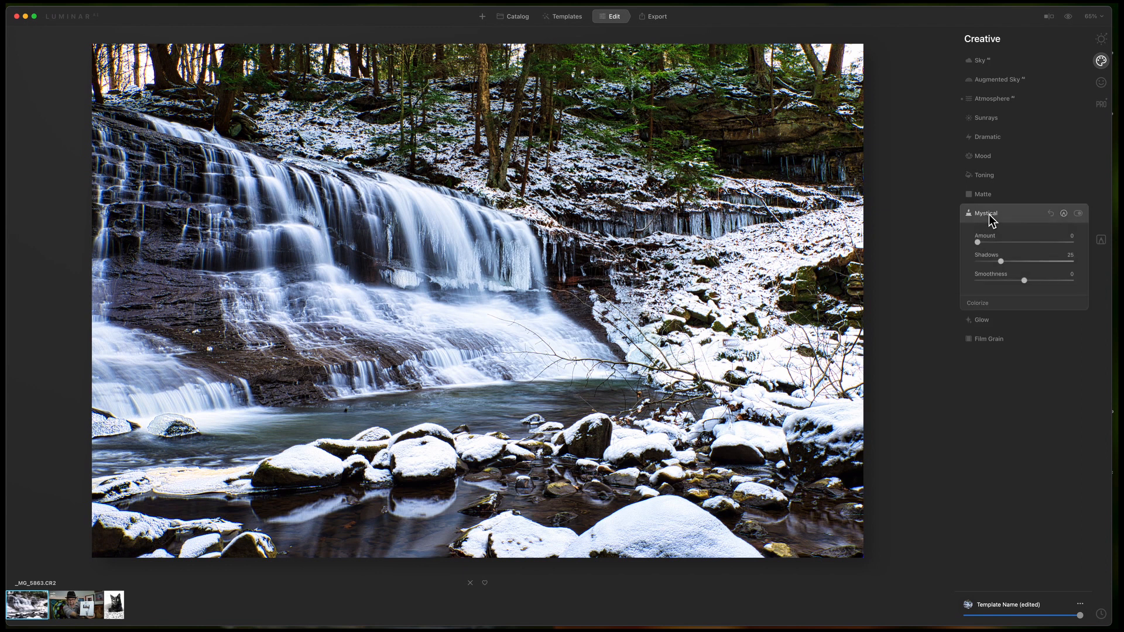
{"action": "left_click", "coordinate": [1010, 210]}
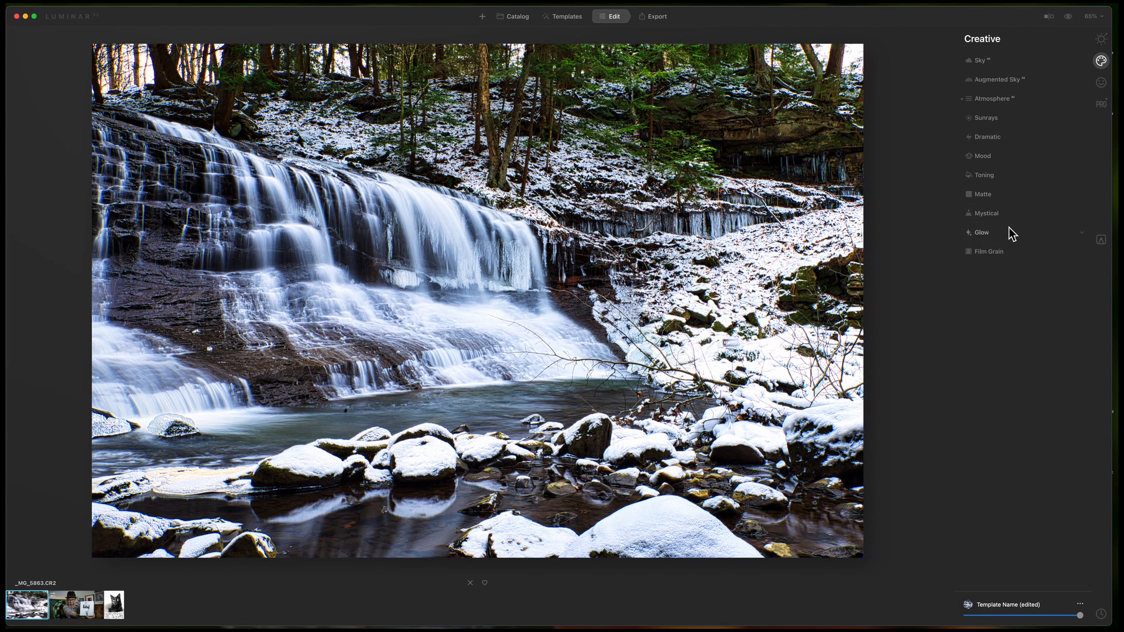
- Add a Glow of type Orton Effect and raise its Amount to 47
{"action": "left_click", "coordinate": [1002, 232]}
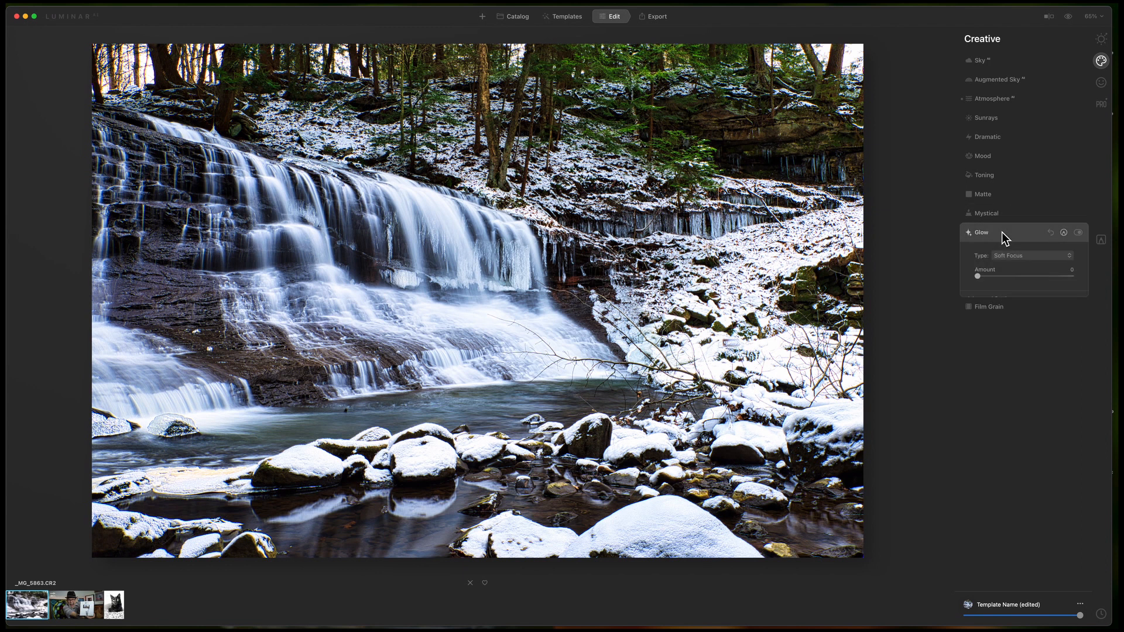
{"action": "left_click", "coordinate": [1071, 256]}
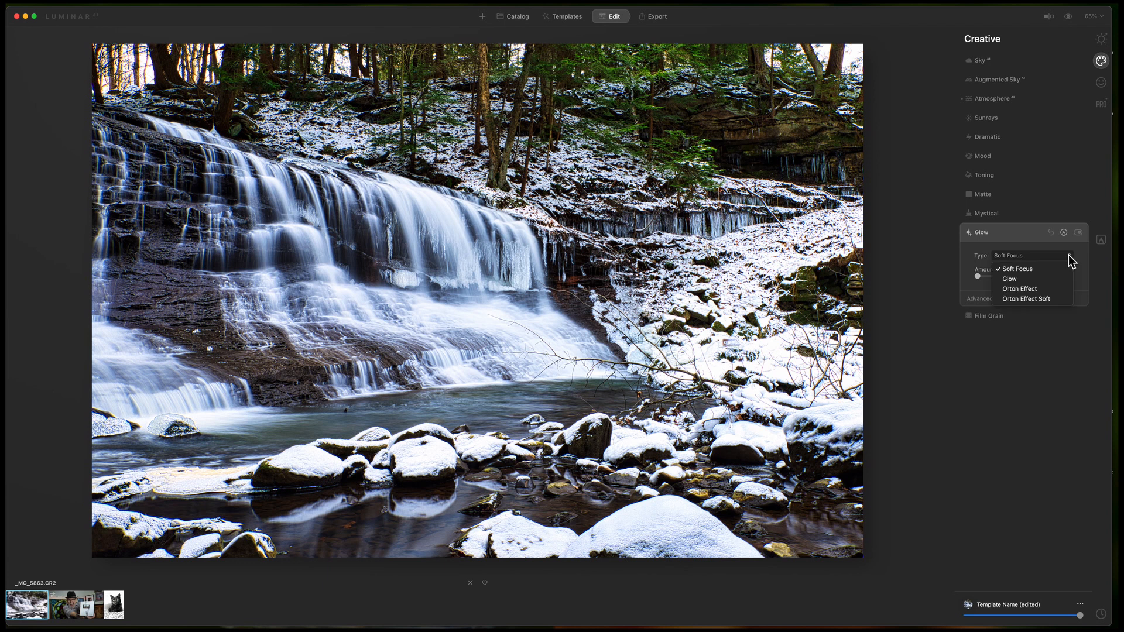
{"action": "left_click", "coordinate": [1032, 290]}
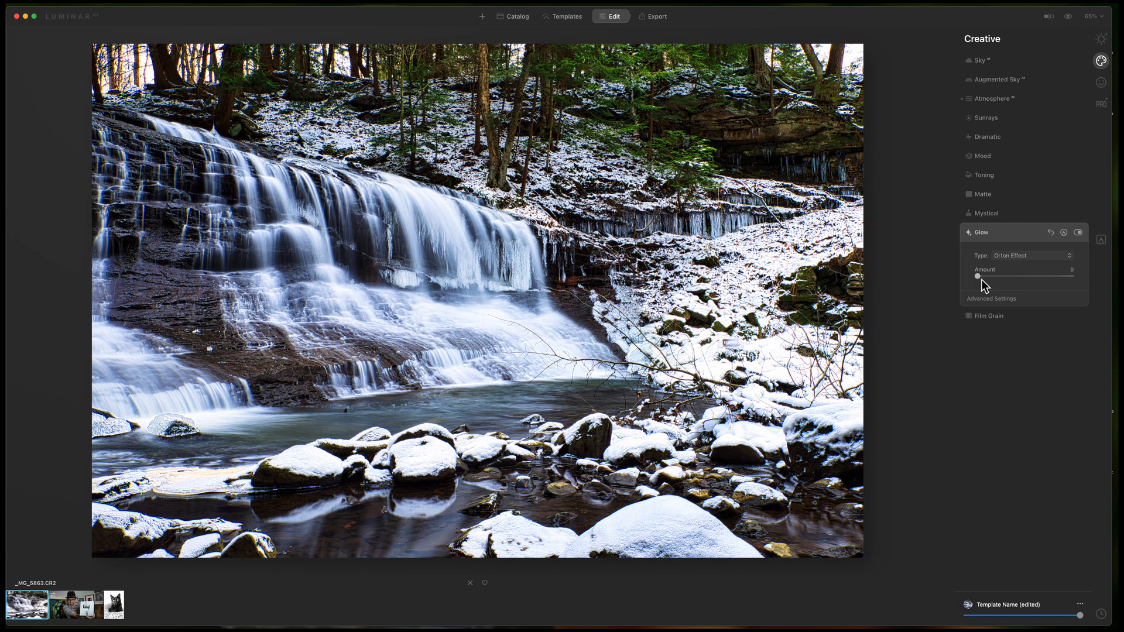
{"action": "left_click_drag", "start_coordinate": [978, 275], "coordinate": [979, 275]}
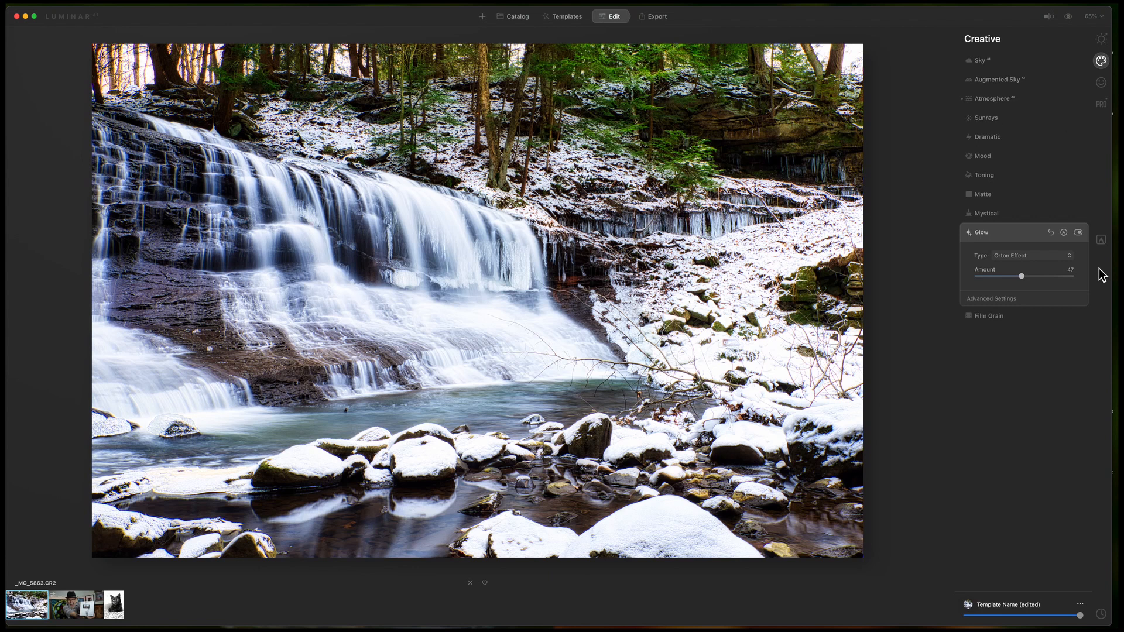
- Lower the Orton Effect glow Amount to 24 and compare the photo with and without Glow
{"action": "left_click", "coordinate": [1078, 232]}
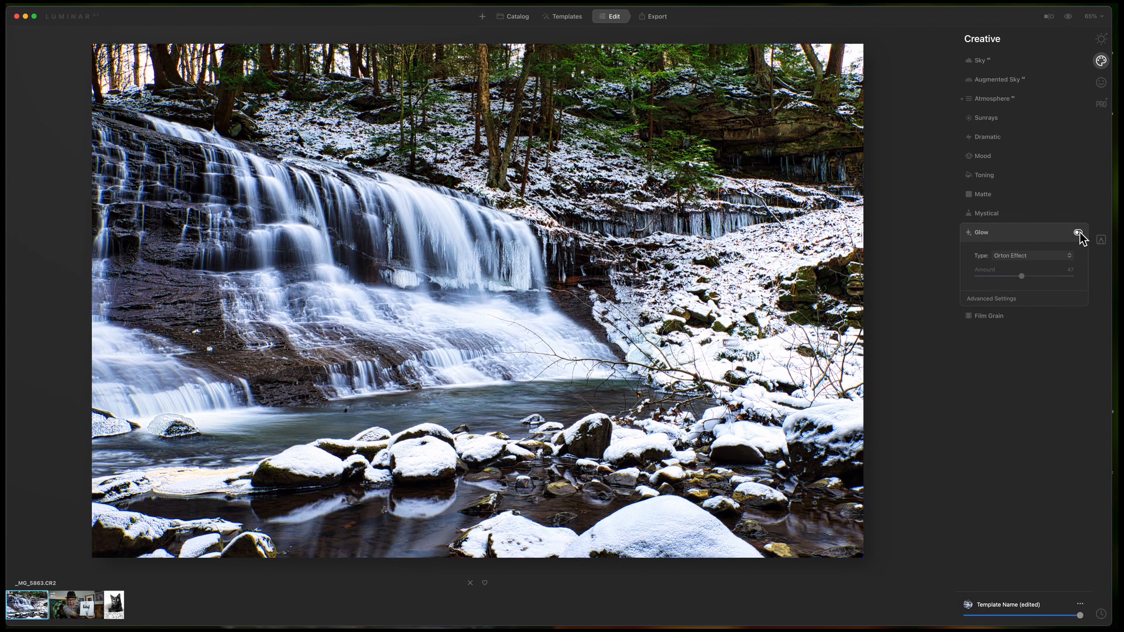
{"action": "left_click", "coordinate": [1077, 233]}
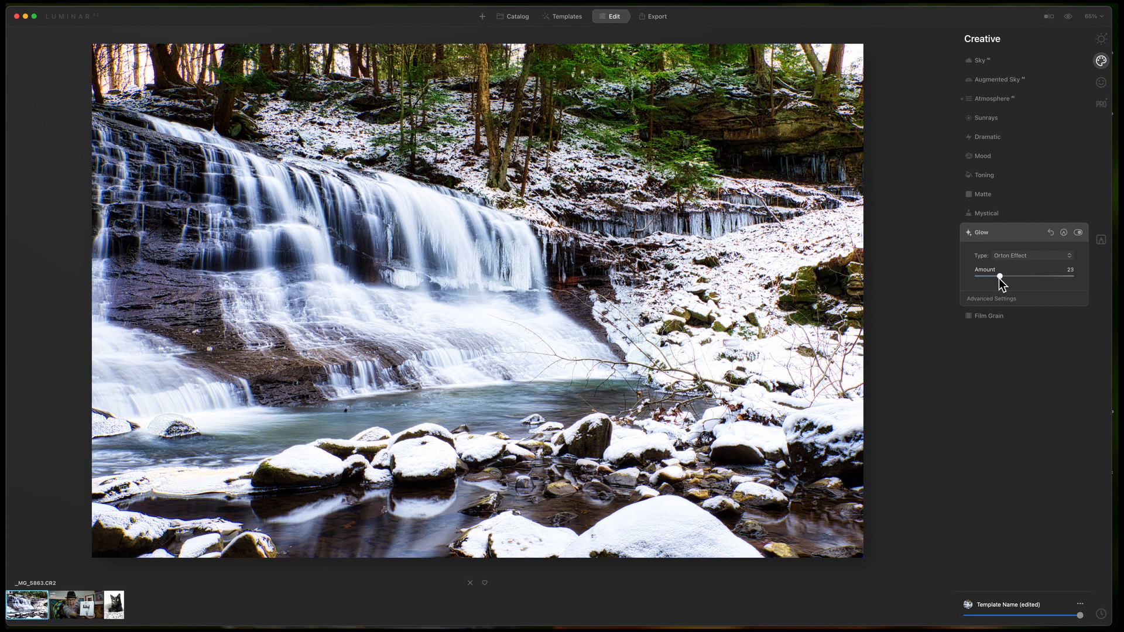
{"action": "left_click", "coordinate": [1077, 232]}
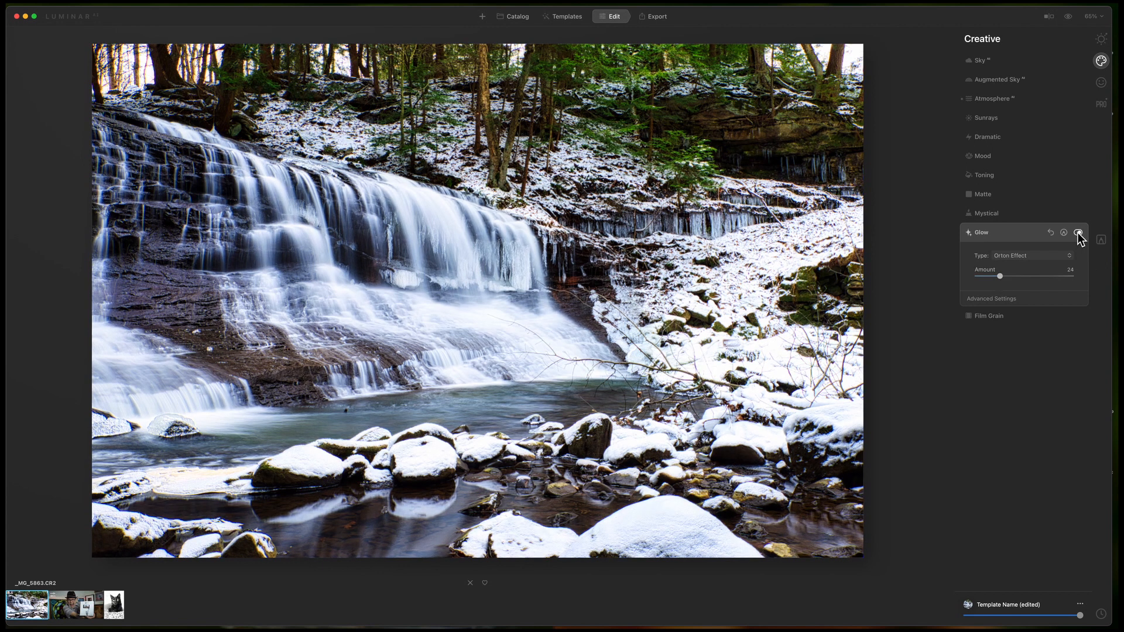
{"action": "left_click", "coordinate": [1077, 232]}
{"action": "left_click", "coordinate": [1077, 232]}
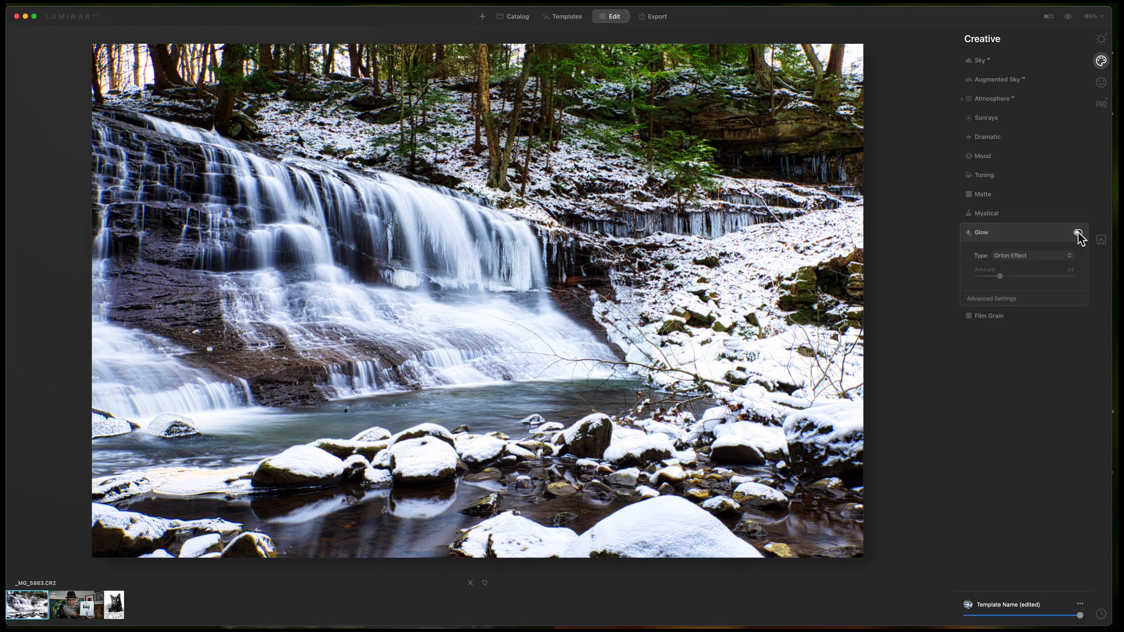
{"action": "left_click", "coordinate": [1077, 233]}
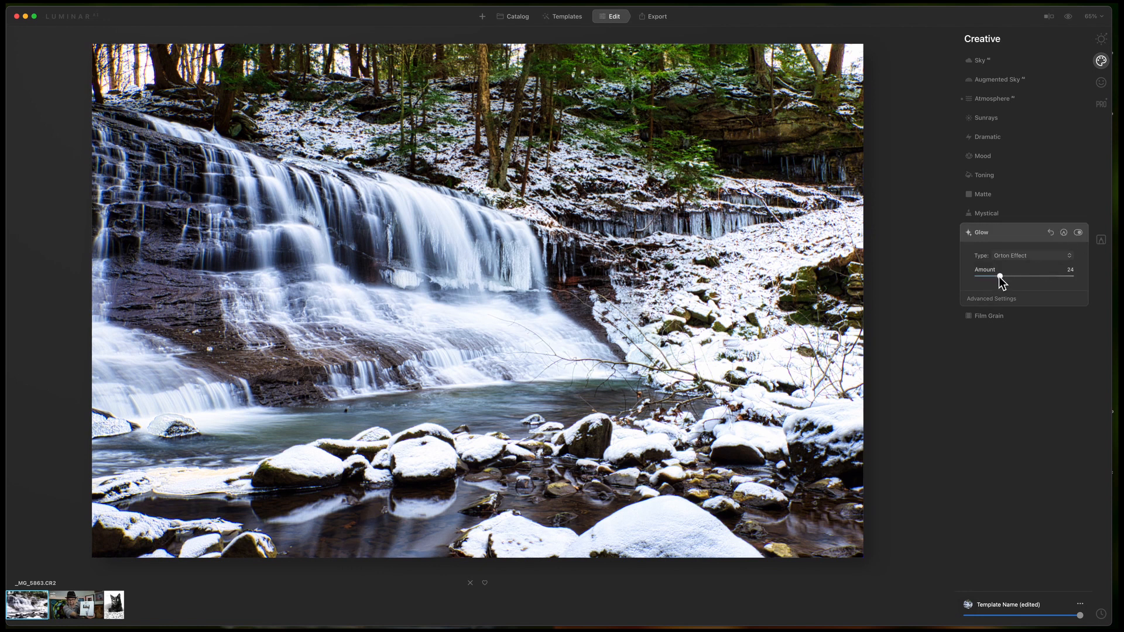
- Set the Orton Effect glow Amount to 30, compare the photo with and without it, and close Glow
{"action": "left_click_drag", "start_coordinate": [998, 277], "coordinate": [1006, 277]}
{"action": "left_click", "coordinate": [1078, 233]}
{"action": "left_click", "coordinate": [1078, 233]}
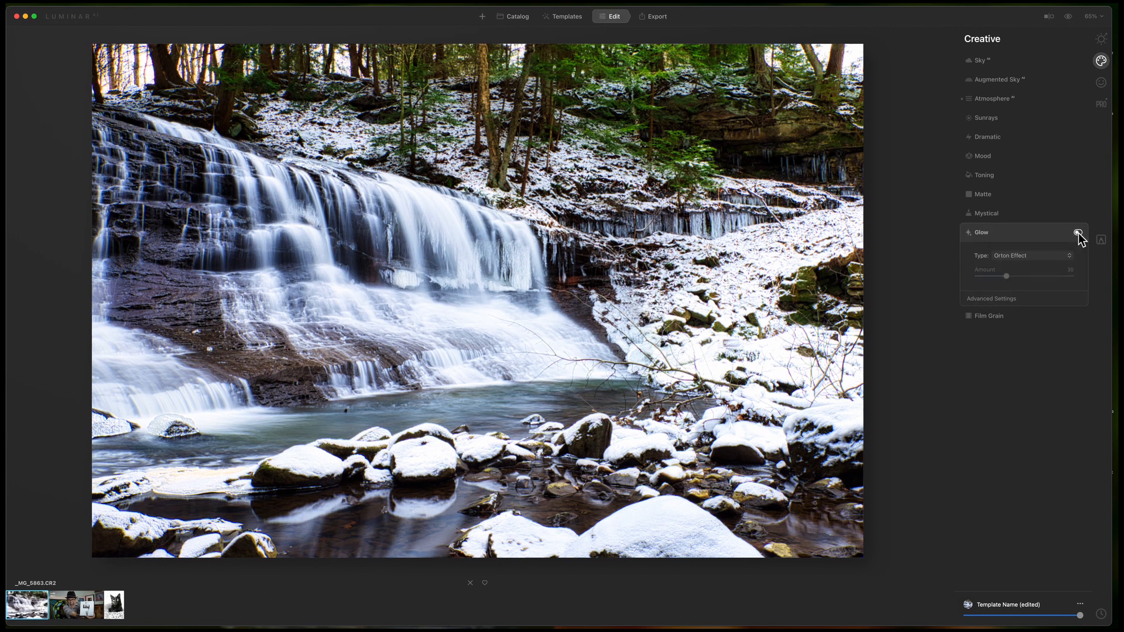
{"action": "left_click", "coordinate": [1078, 233]}
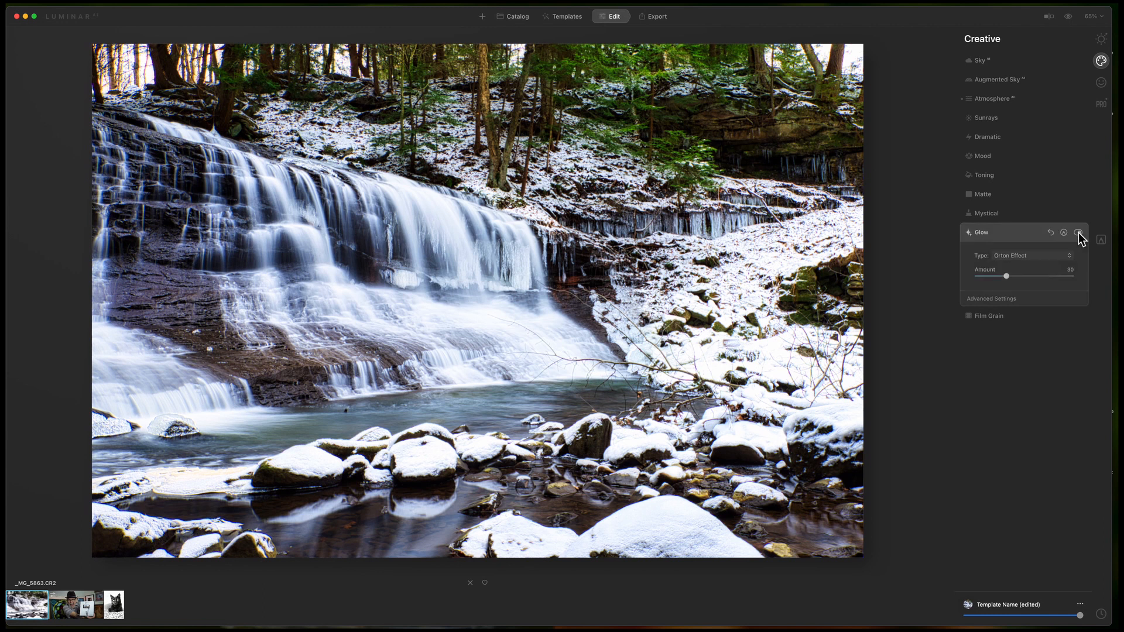
{"action": "left_click", "coordinate": [1078, 233]}
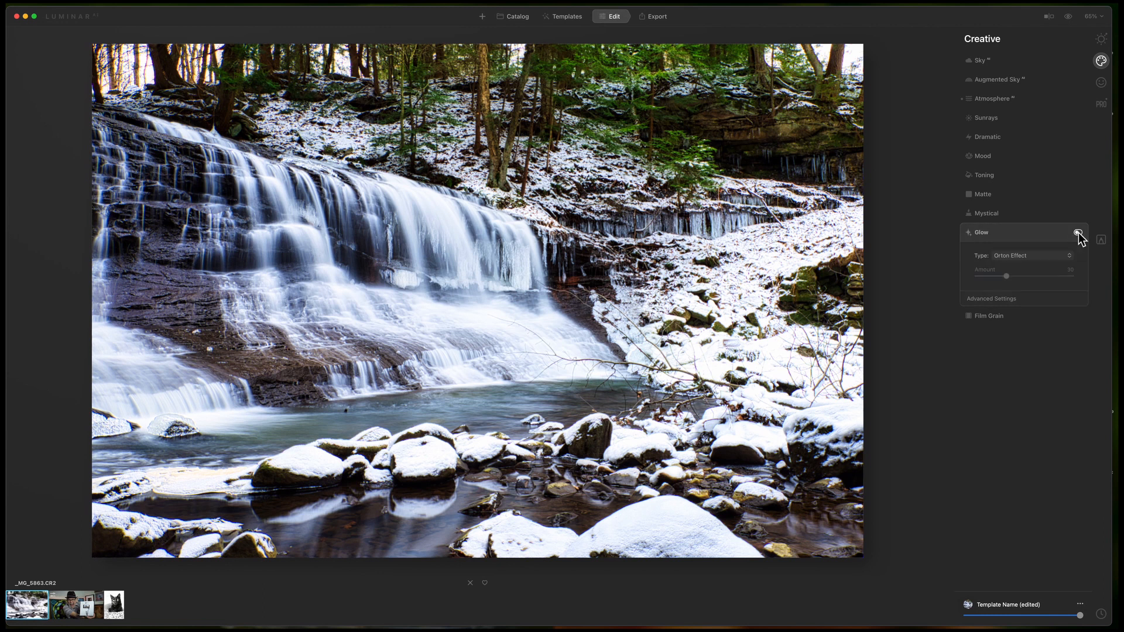
{"action": "left_click", "coordinate": [1078, 233]}
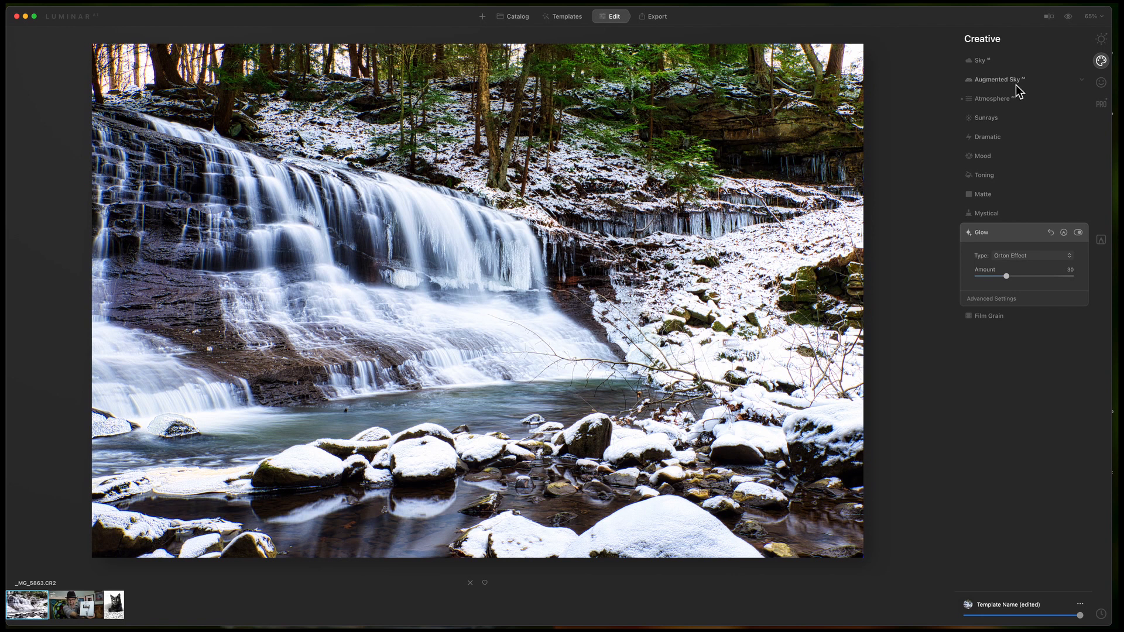
{"action": "left_click", "coordinate": [1024, 232]}
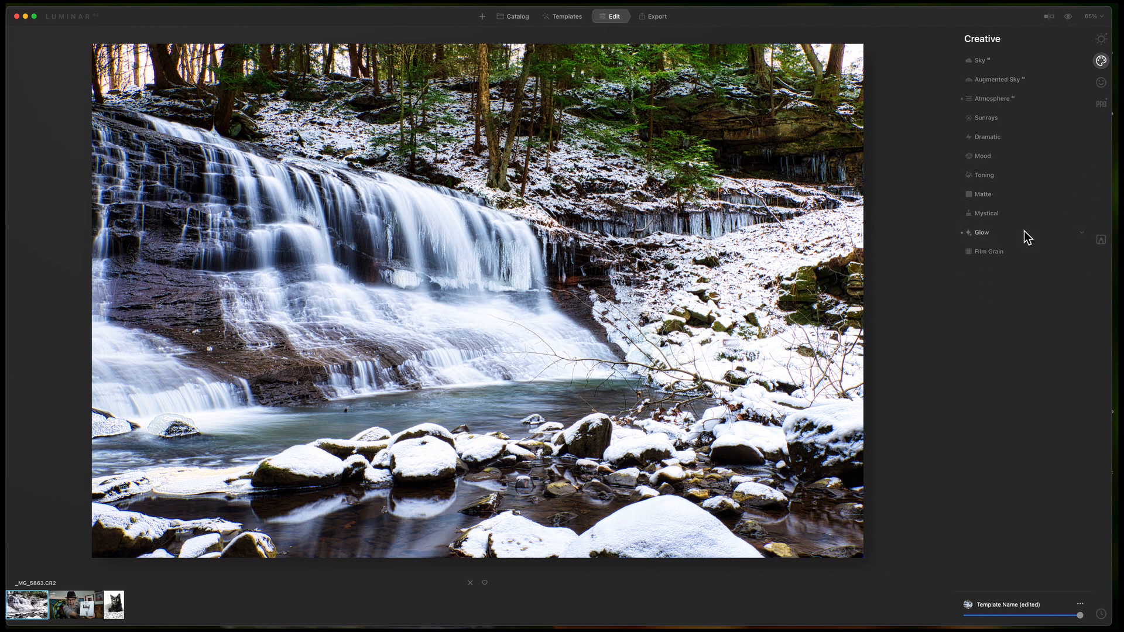
- Try Film Grain up to an Amount of 100, return it to 0, and close the tool
{"action": "left_click", "coordinate": [994, 252]}
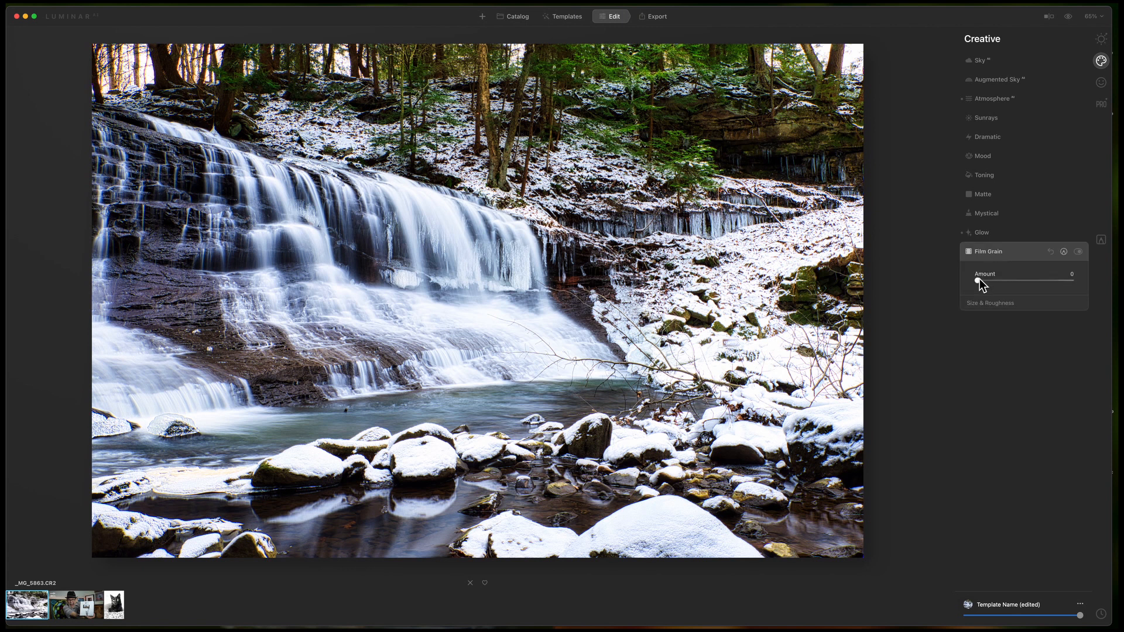
{"action": "left_click_drag", "start_coordinate": [982, 280], "coordinate": [1038, 283]}
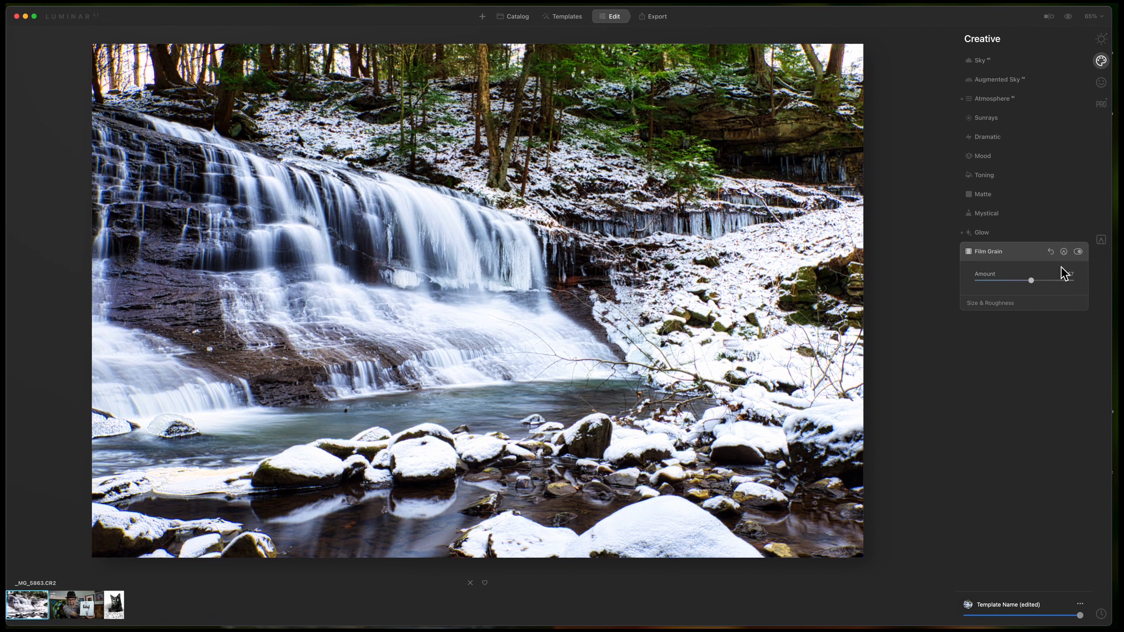
{"action": "left_click_drag", "start_coordinate": [1032, 282], "coordinate": [1087, 281]}
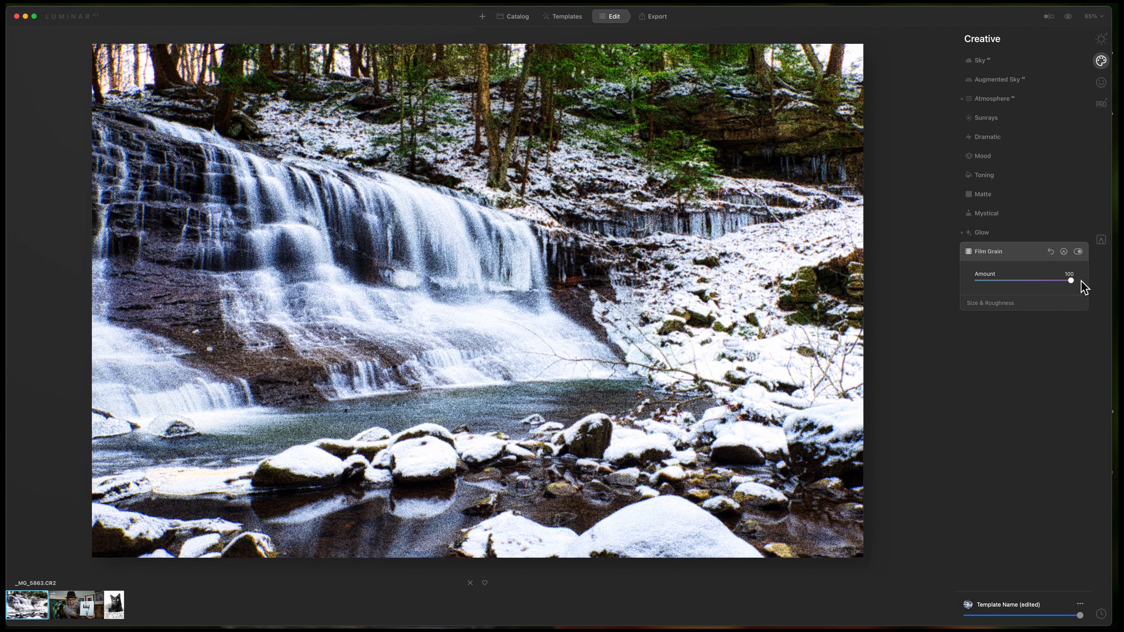
{"action": "left_click_drag", "start_coordinate": [1077, 280], "coordinate": [957, 281]}
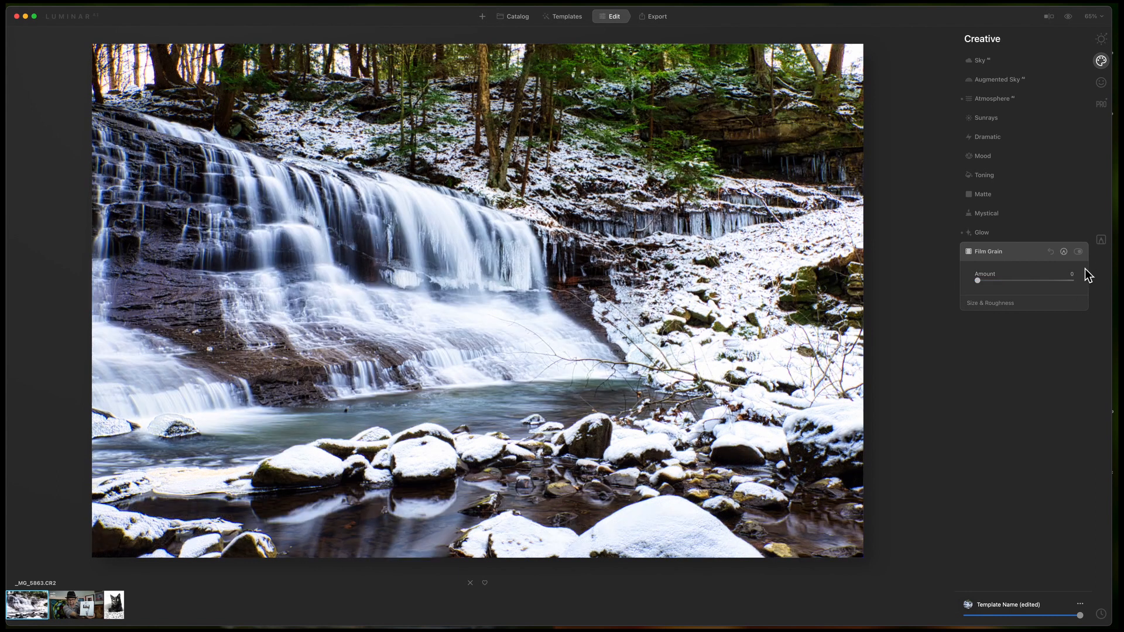
{"action": "left_click", "coordinate": [1025, 252]}
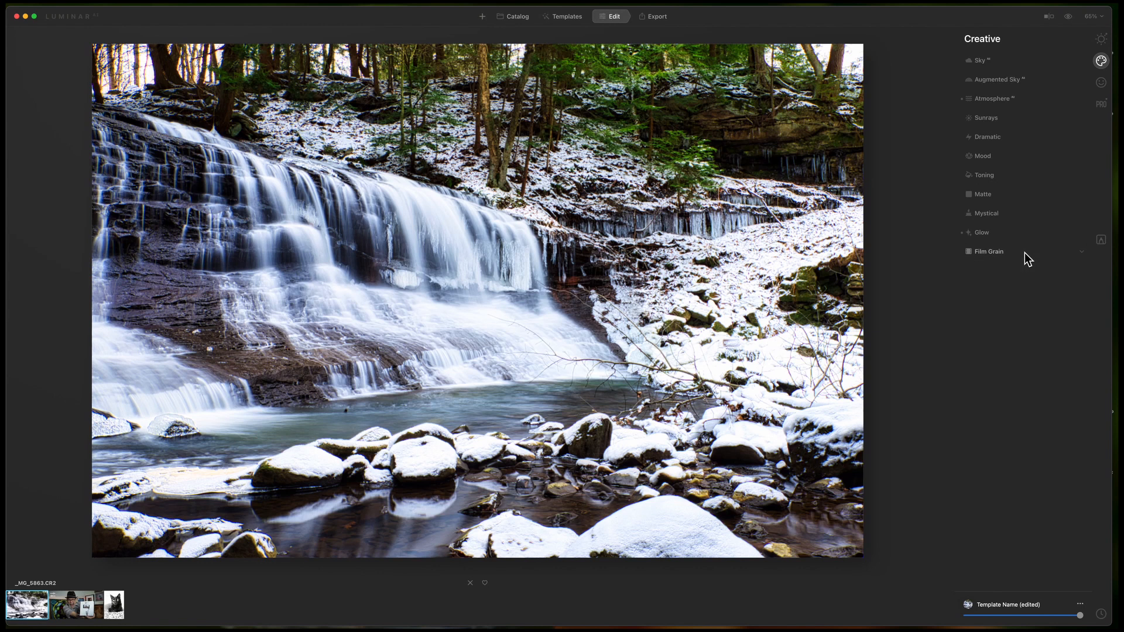
- Look over the Portrait and Professional tools, return to Essentials, and show the HSL controls of the Color tool
{"action": "left_click", "coordinate": [1102, 84]}
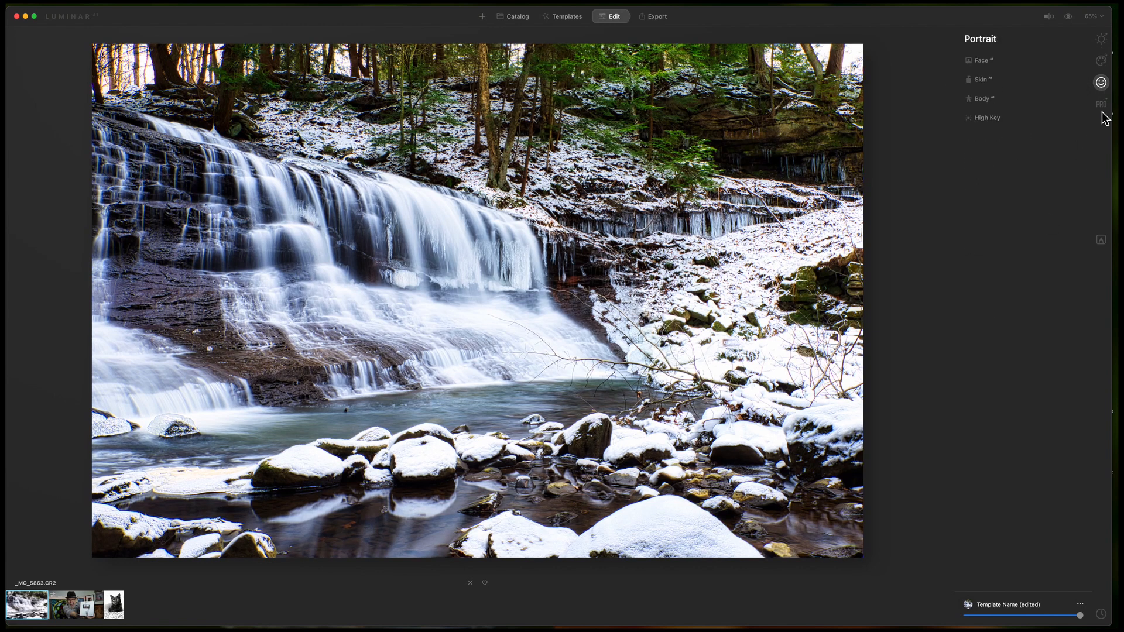
{"action": "left_click", "coordinate": [1103, 106]}
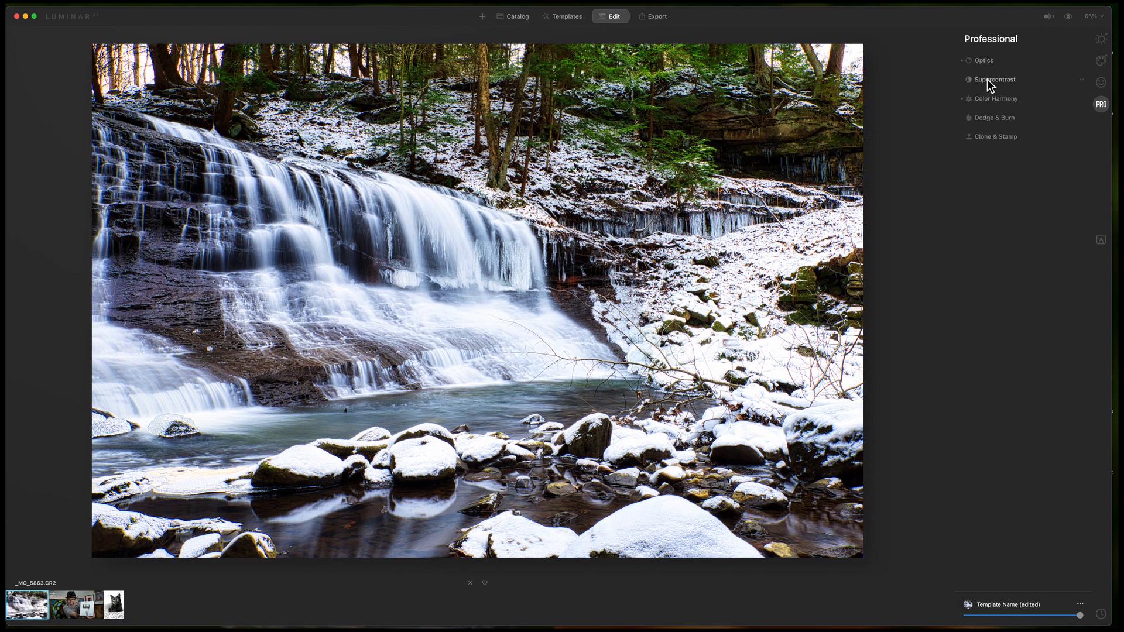
{"action": "left_click", "coordinate": [1102, 40]}
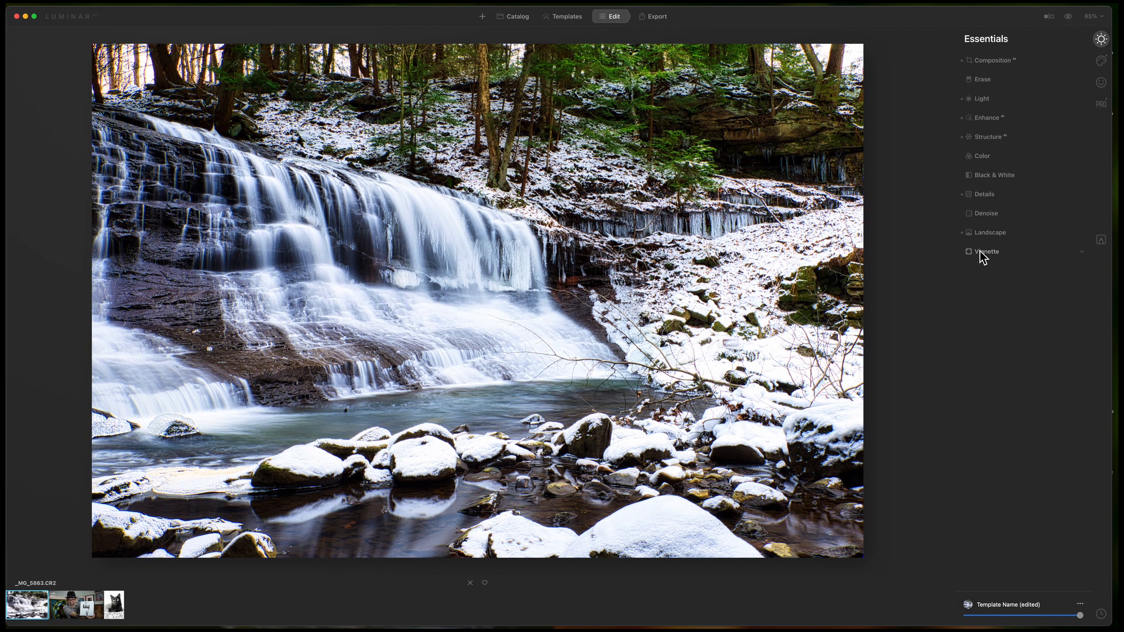
{"action": "left_click", "coordinate": [984, 156]}
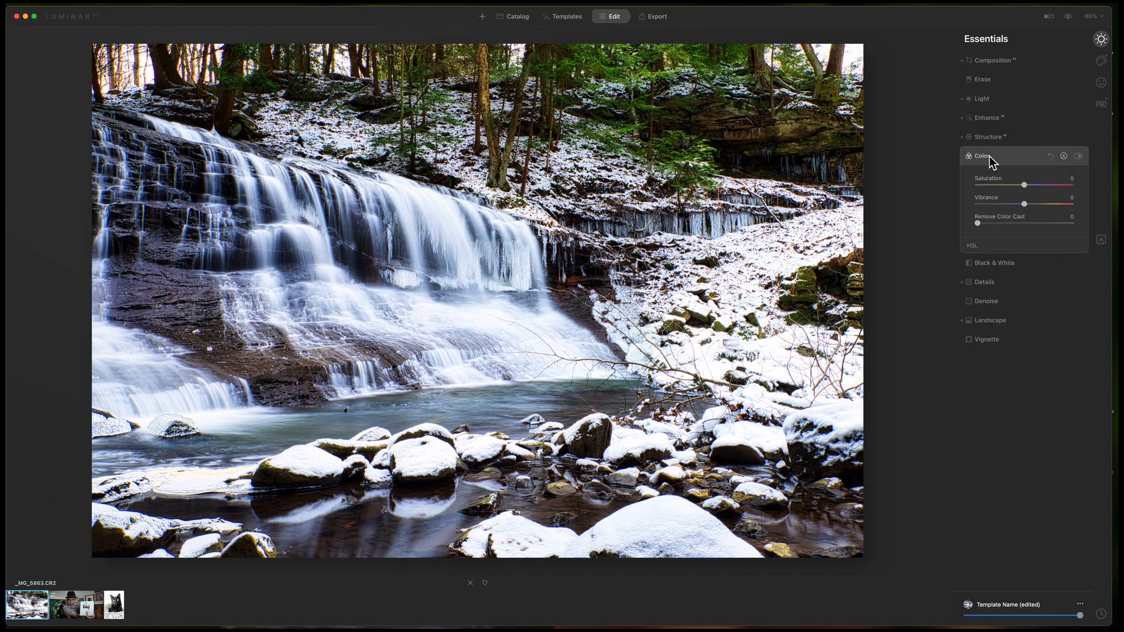
{"action": "left_click", "coordinate": [984, 245]}
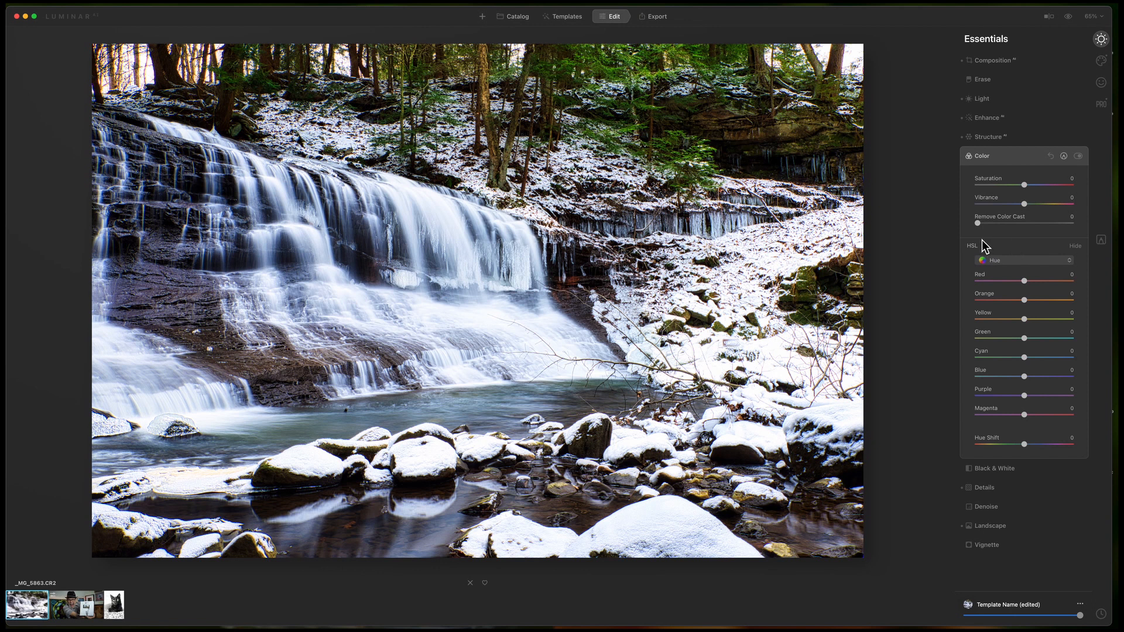
- Try a Green value of 4 in the HSL Hue controls and reset it to 0
{"action": "left_click", "coordinate": [1068, 261]}
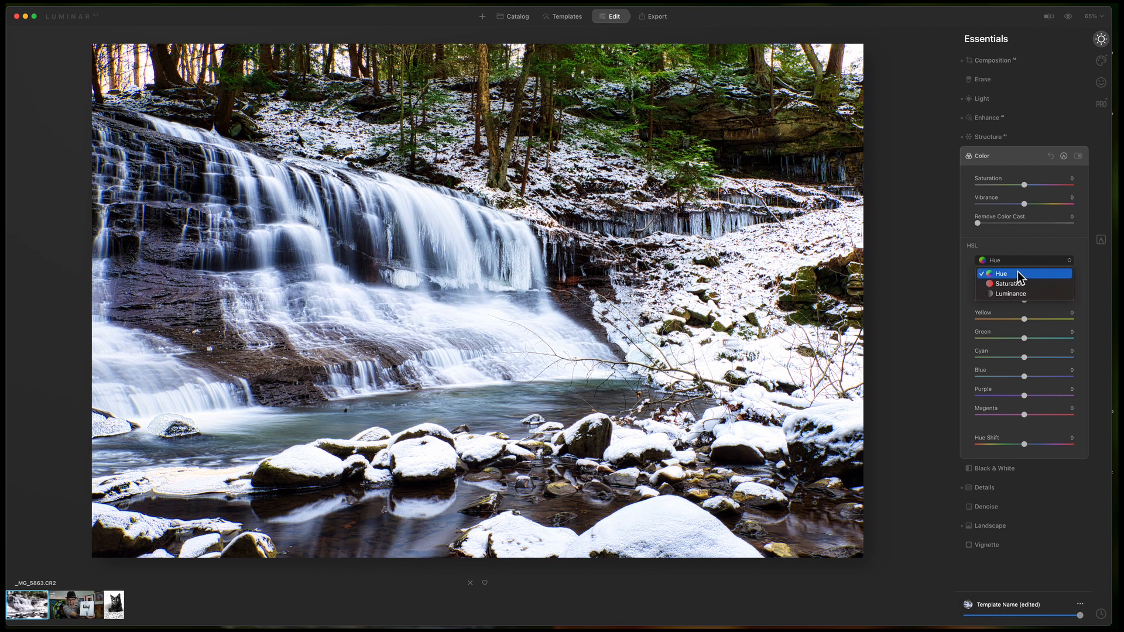
{"action": "left_click", "coordinate": [974, 248]}
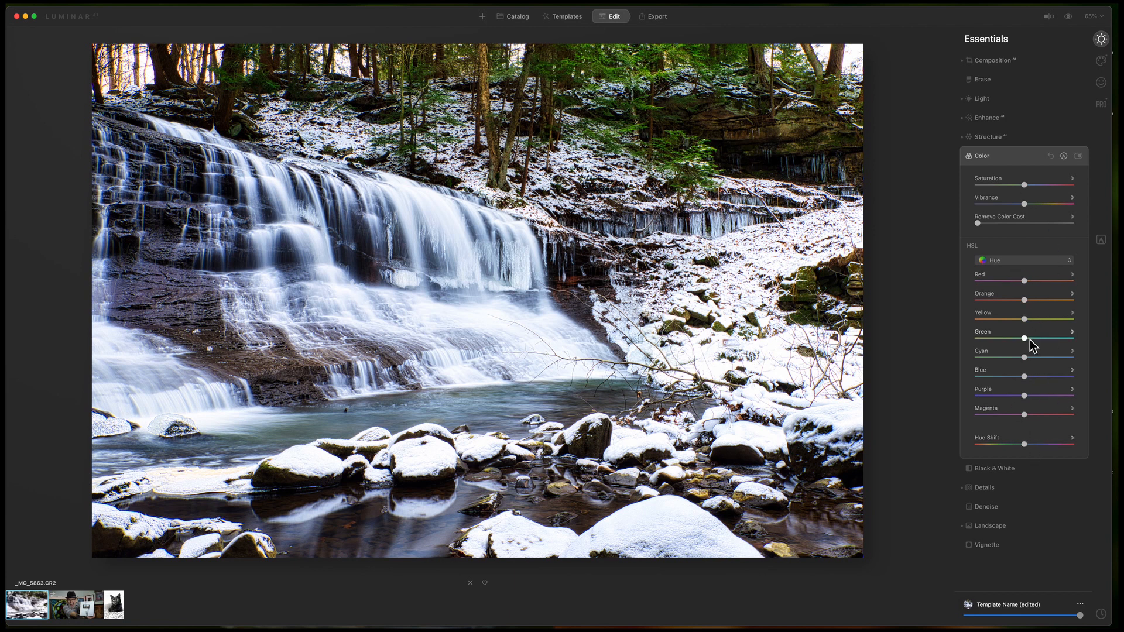
{"action": "mouse_move", "coordinate": [1024, 338]}
{"action": "left_mouse_down"}
{"action": "mouse_move", "coordinate": [1041, 339]}
{"action": "mouse_move", "coordinate": [1026, 338]}
{"action": "left_mouse_up"}
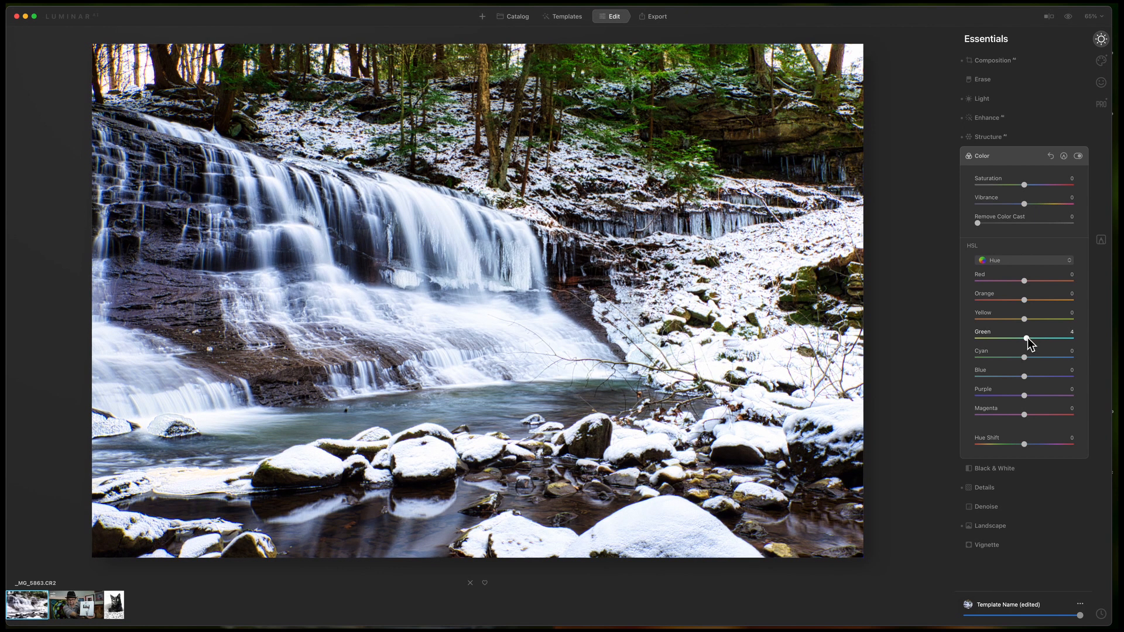
{"action": "double_click", "coordinate": [985, 332]}
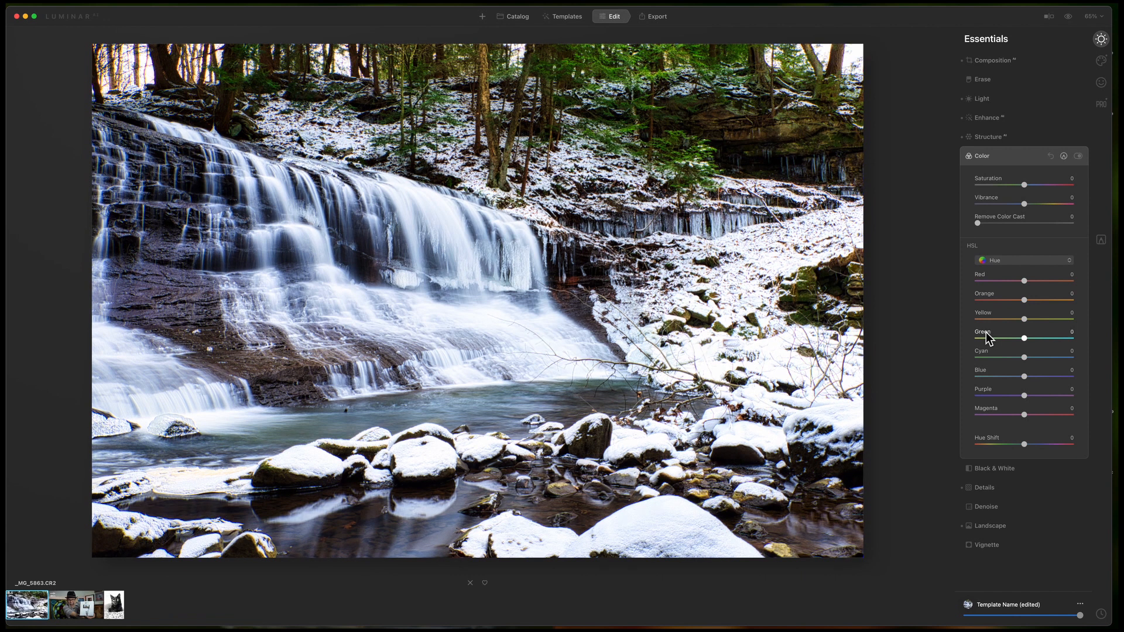
- Switch HSL to Saturation, test Green at higher and lower values, and set it to 2
{"action": "left_click", "coordinate": [1069, 261]}
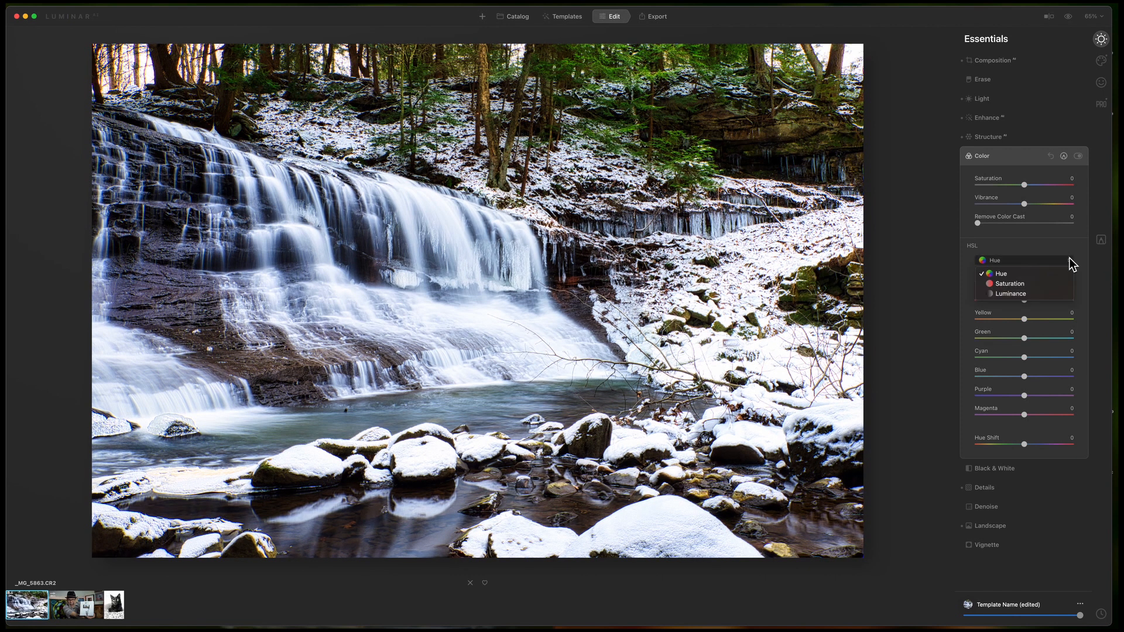
{"action": "left_click", "coordinate": [1022, 284]}
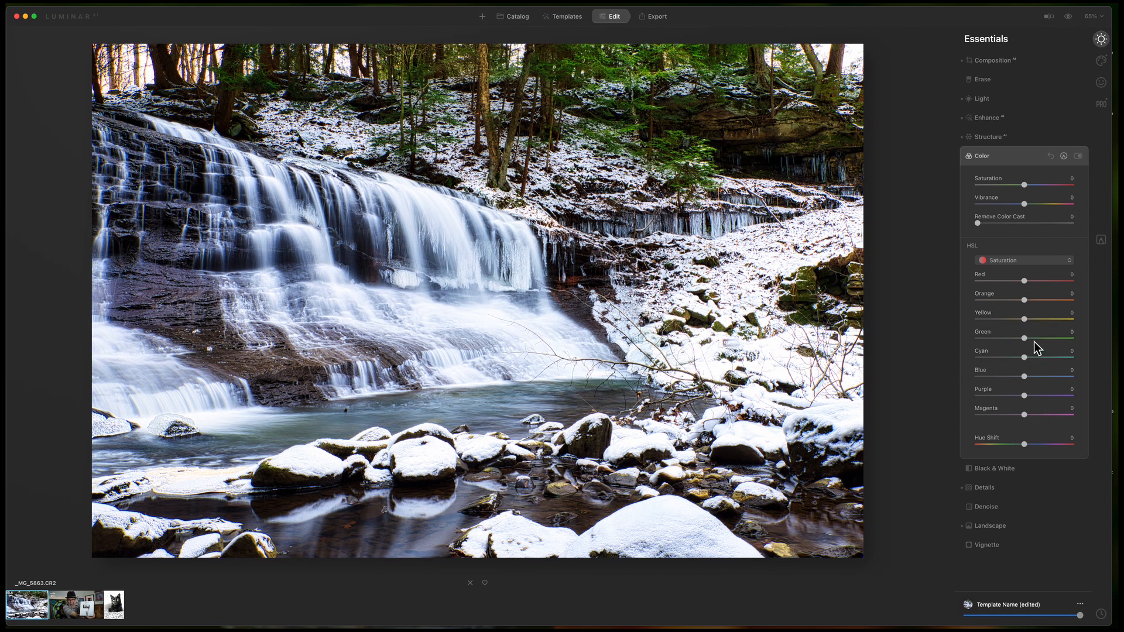
{"action": "left_click_drag", "start_coordinate": [1024, 338], "coordinate": [1035, 338]}
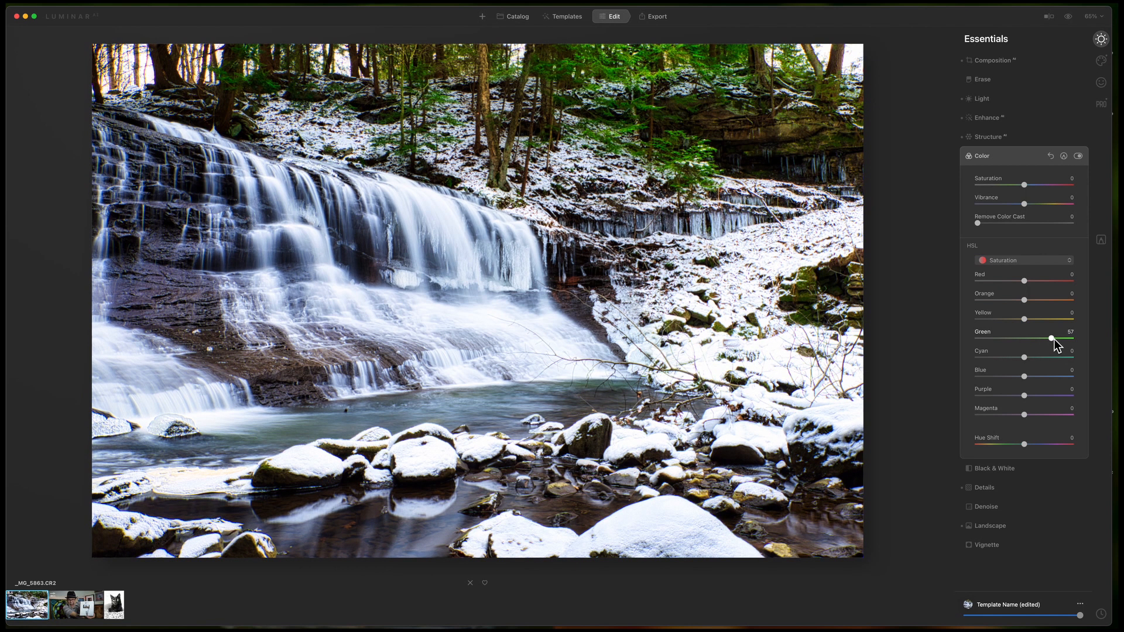
{"action": "left_click_drag", "start_coordinate": [1075, 348], "coordinate": [949, 340]}
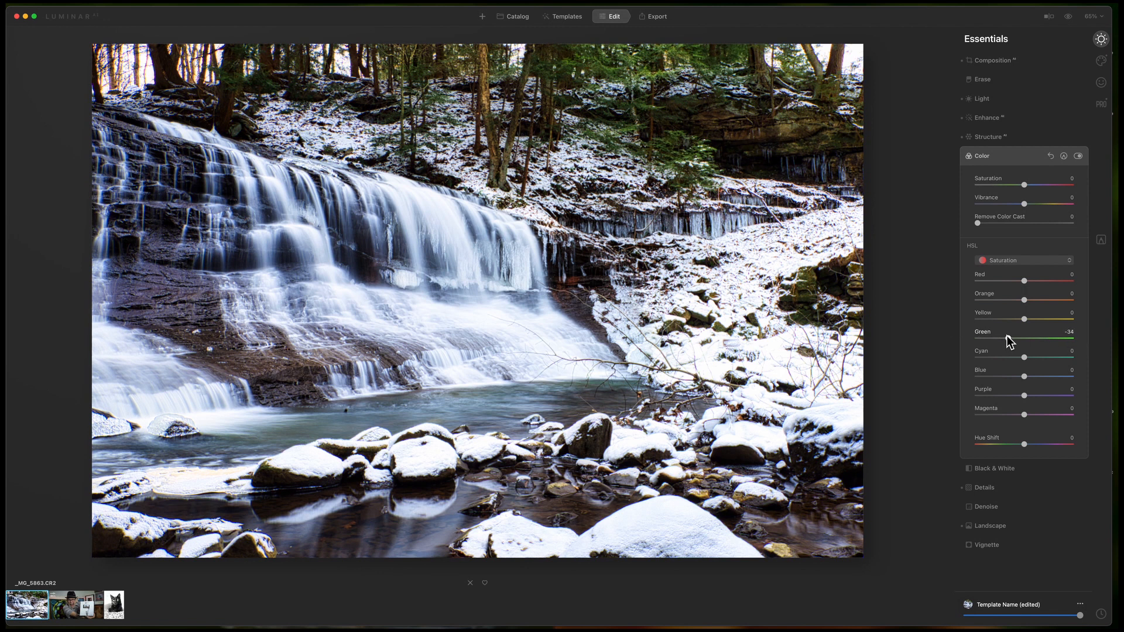
{"action": "left_click_drag", "start_coordinate": [1006, 335], "coordinate": [1025, 343]}
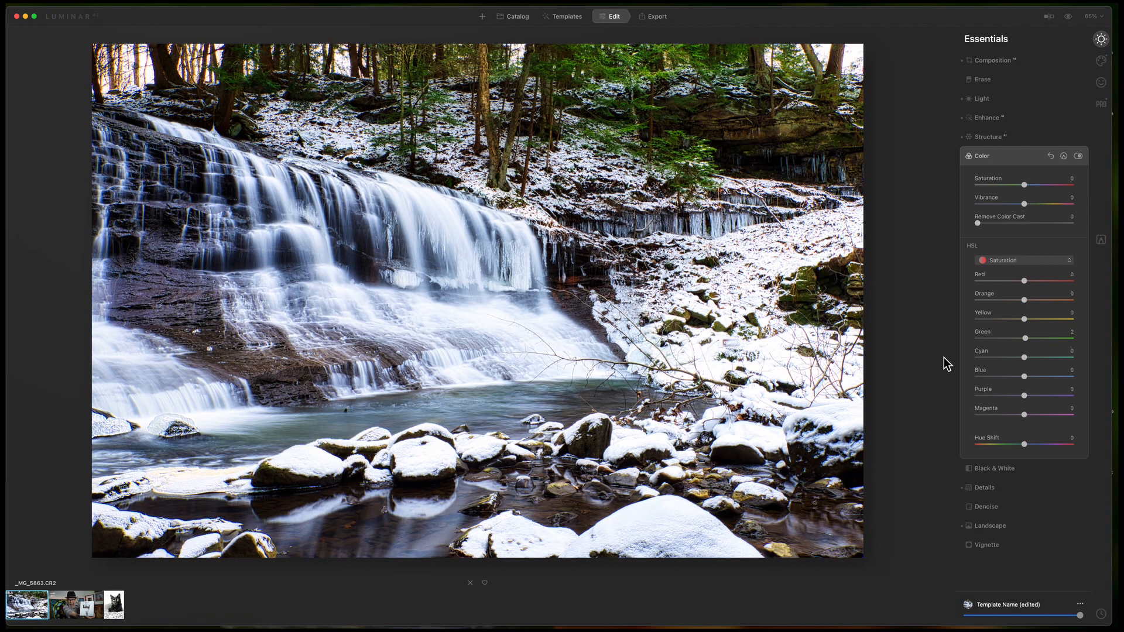
- Push the HSL saturation of Cyan up to 100 to judge the water, and set it to 47
{"action": "left_click", "coordinate": [351, 412]}
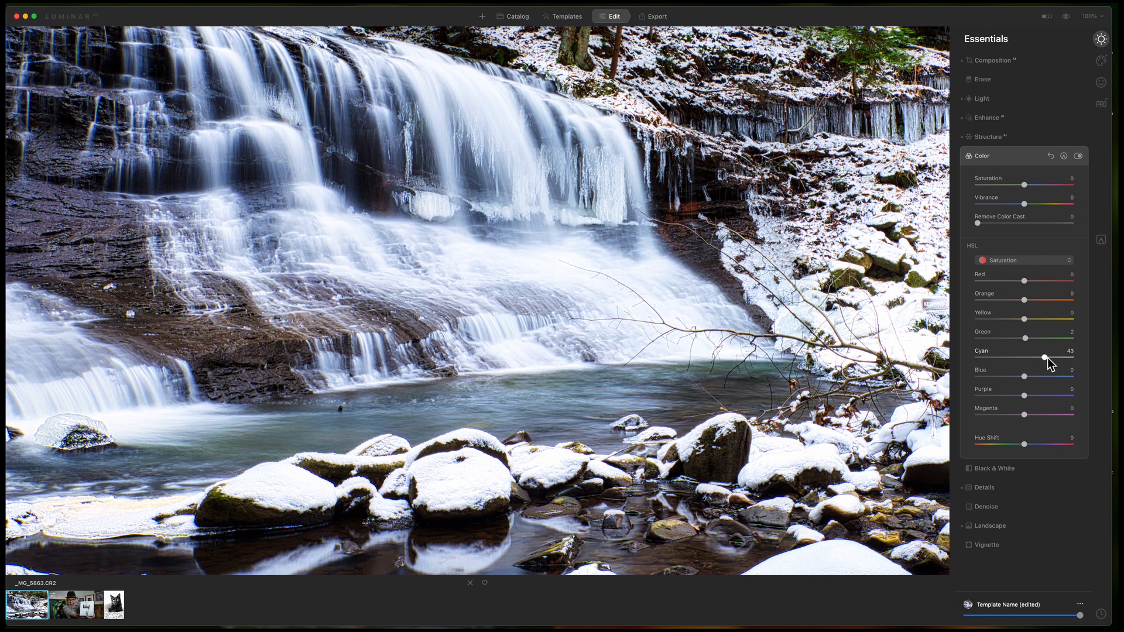
{"action": "left_click_drag", "start_coordinate": [1047, 357], "coordinate": [1098, 363]}
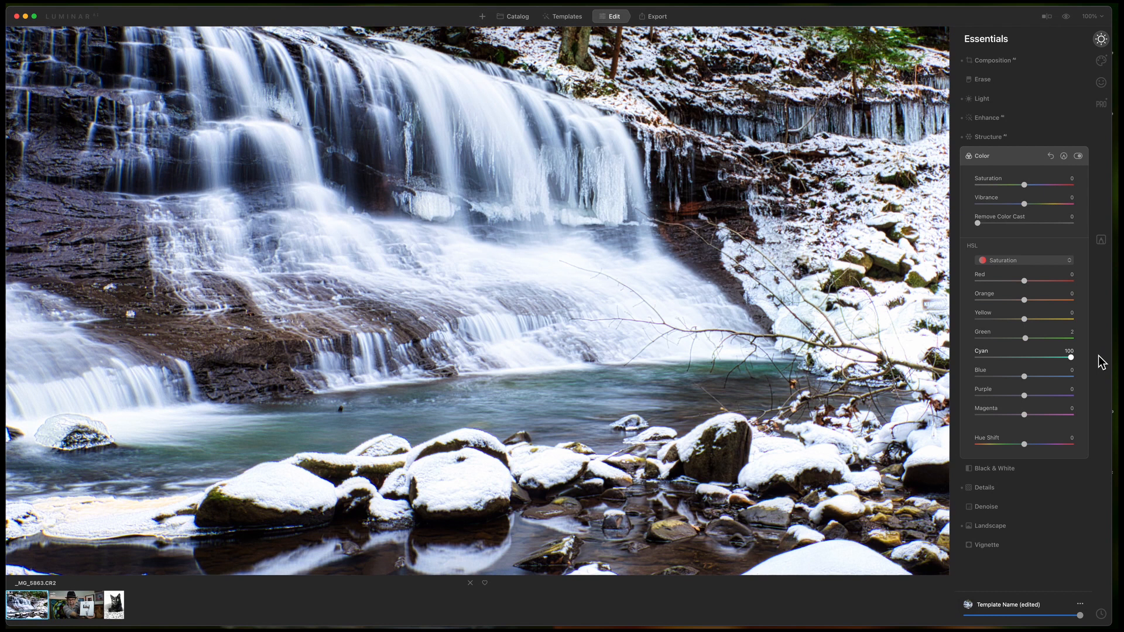
{"action": "left_click_drag", "start_coordinate": [1098, 356], "coordinate": [1039, 364]}
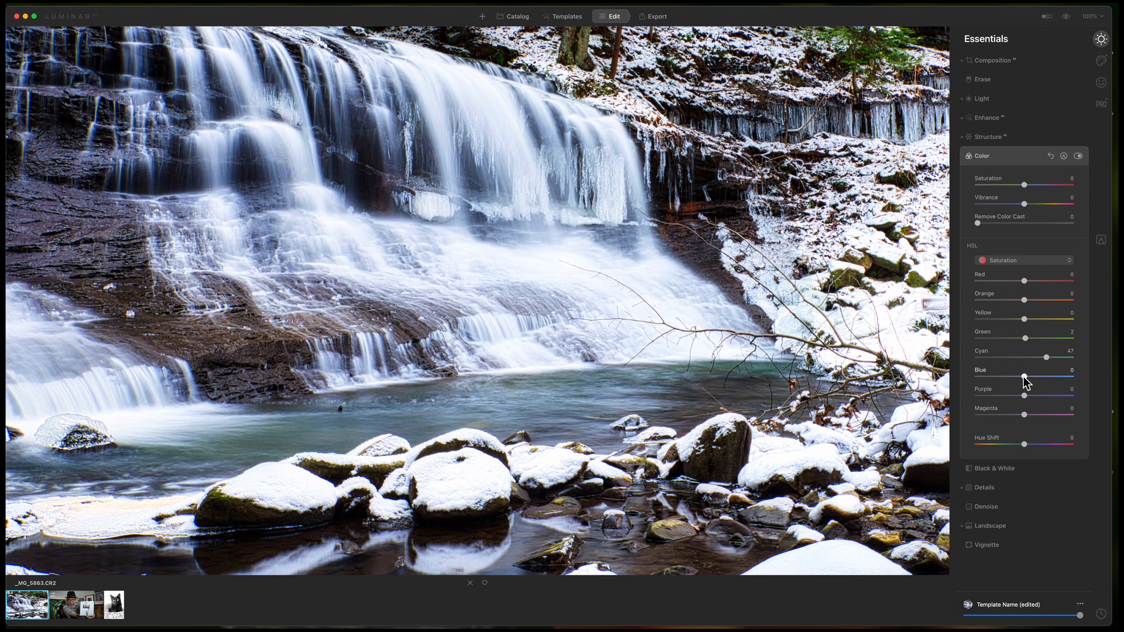
- Test the HSL saturation of Blue up to 60 on the water and icicles, and set it to about 5
{"action": "left_click_drag", "start_coordinate": [1024, 378], "coordinate": [1025, 379]}
{"action": "left_click_drag", "start_coordinate": [58, 439], "coordinate": [158, 400]}
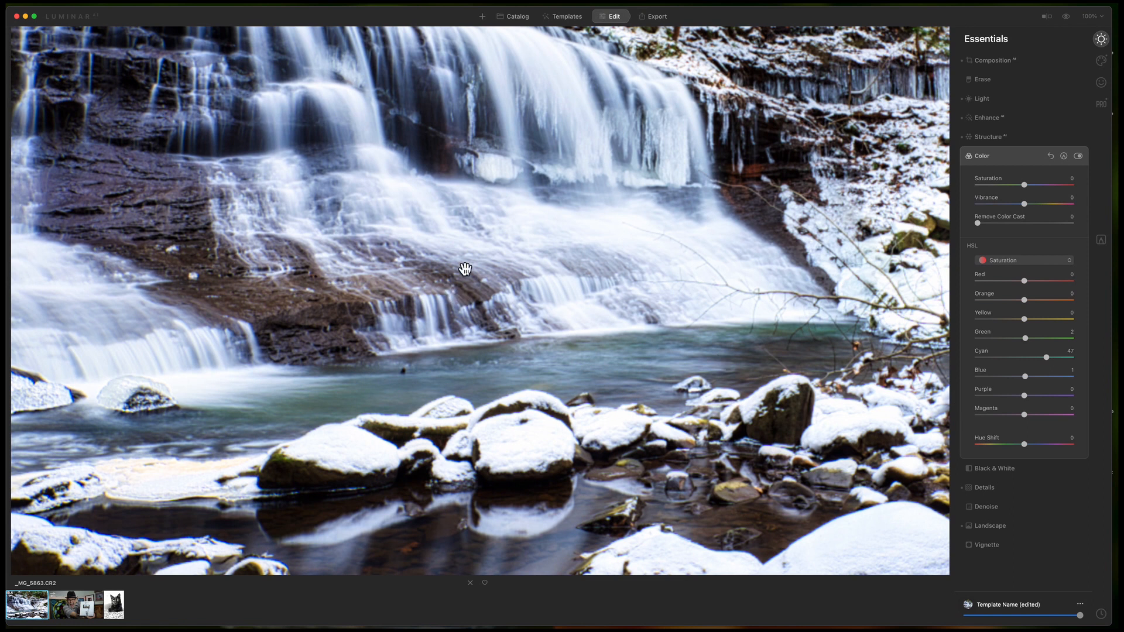
{"action": "left_click_drag", "start_coordinate": [464, 269], "coordinate": [458, 313]}
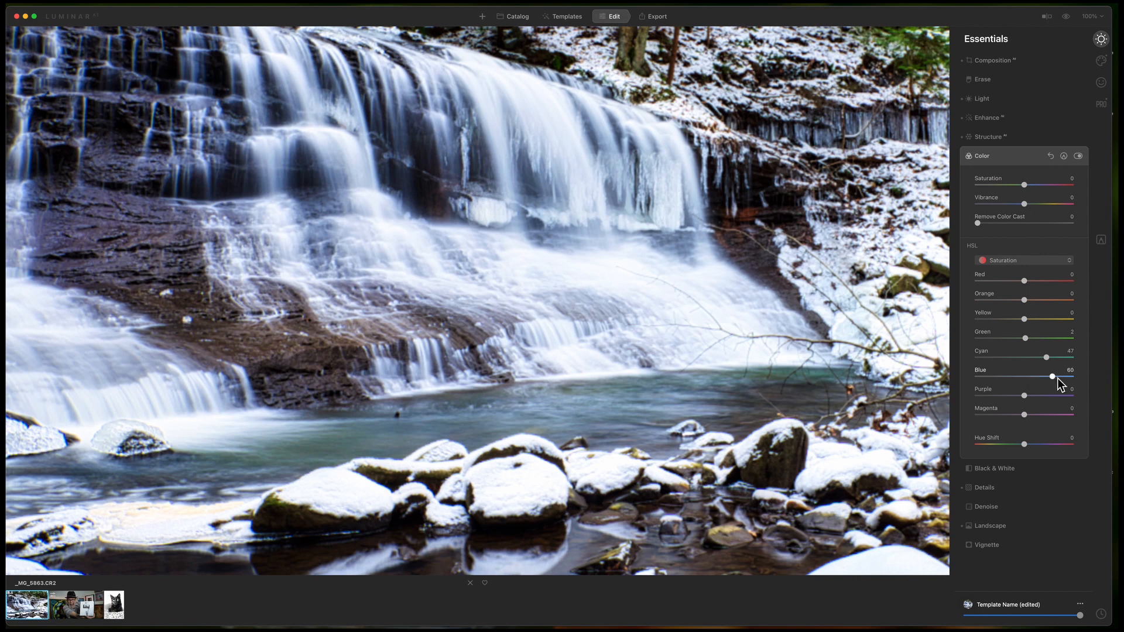
{"action": "left_click_drag", "start_coordinate": [1057, 378], "coordinate": [1029, 379]}
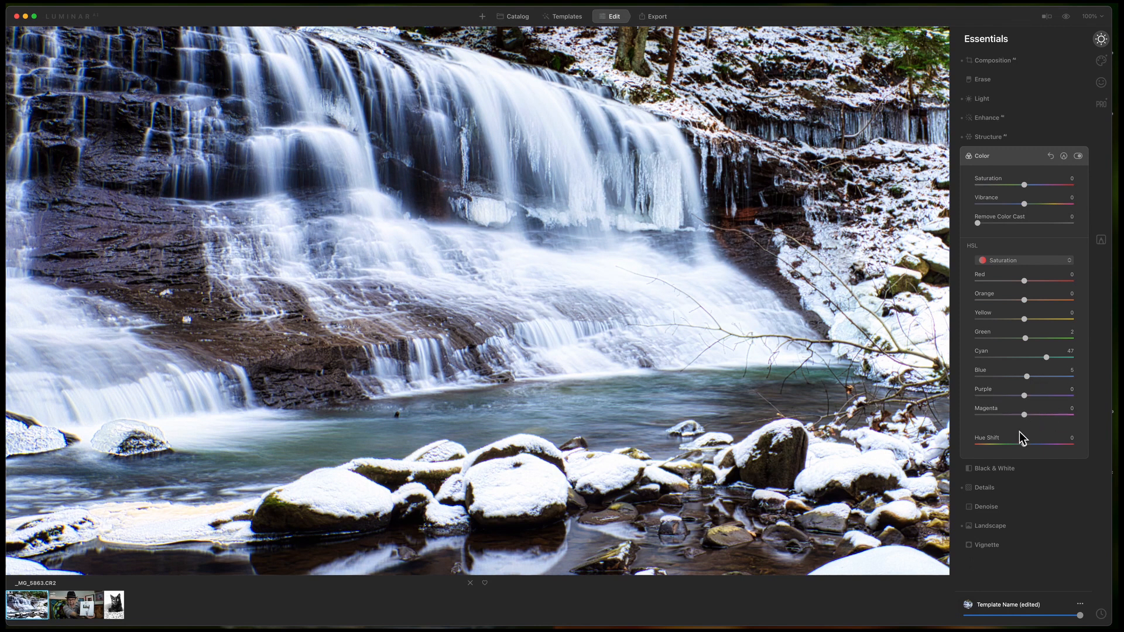
{"action": "double_click", "coordinate": [606, 337]}
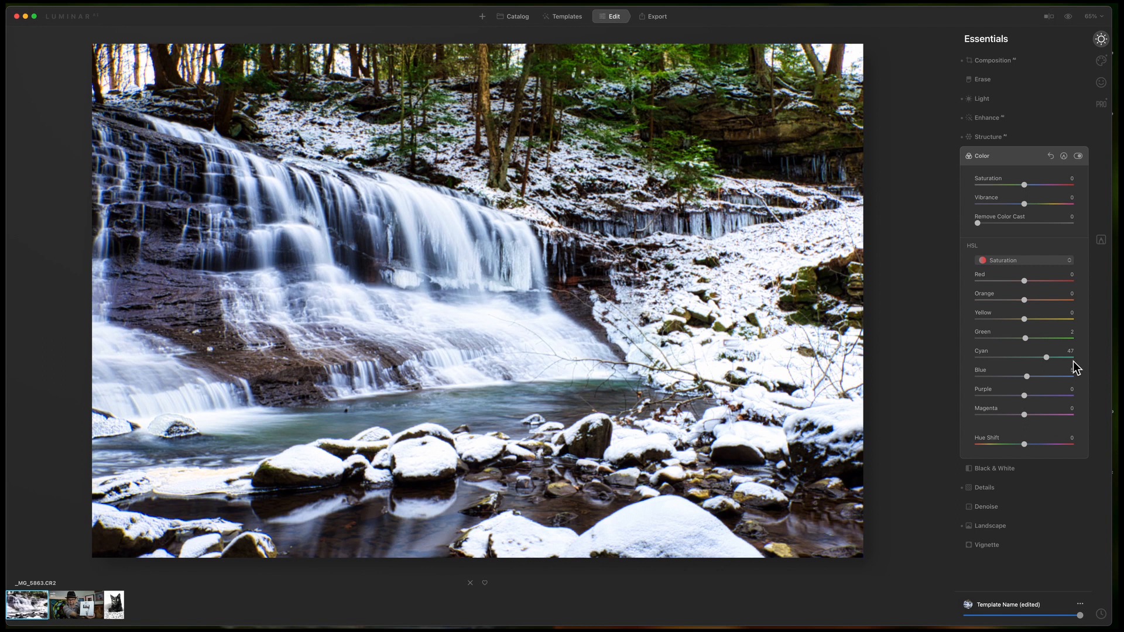
- Compare the edited photo with the original twice and close the Color tool
{"action": "left_click", "coordinate": [1068, 17]}
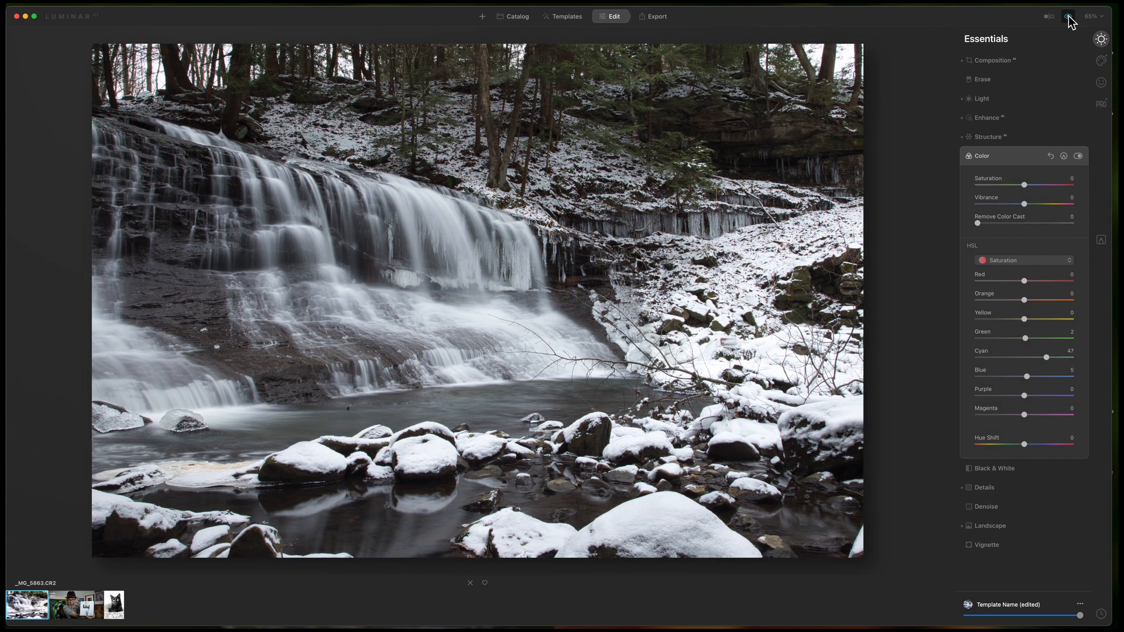
{"action": "left_click", "coordinate": [1068, 17]}
{"action": "left_click", "coordinate": [1068, 17]}
{"action": "left_click", "coordinate": [1068, 17]}
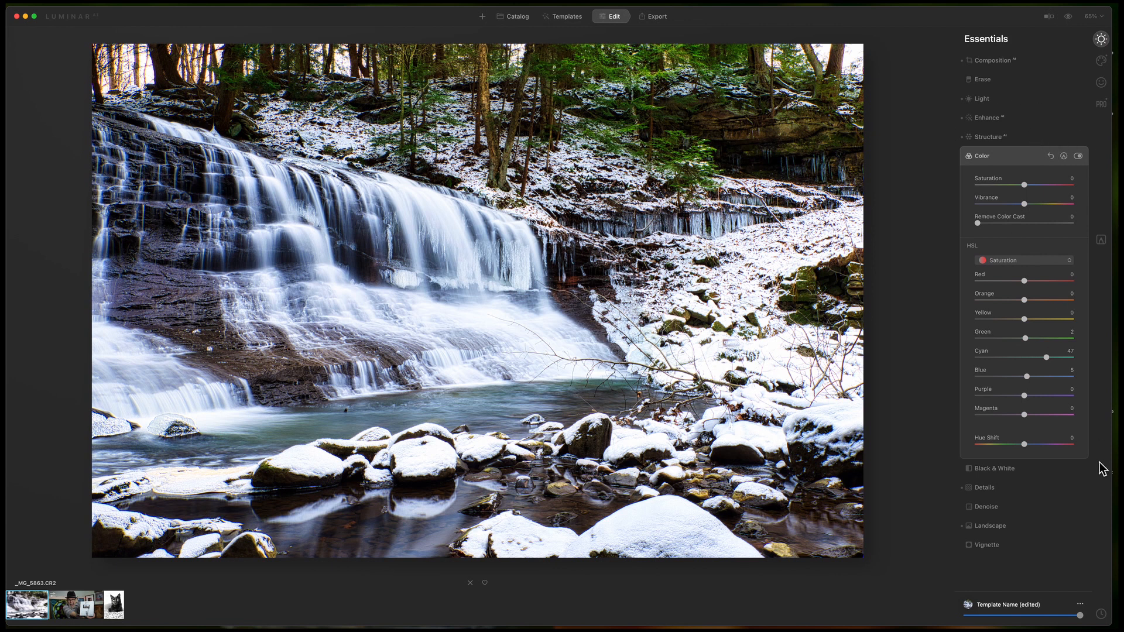
{"action": "left_click", "coordinate": [1016, 156]}
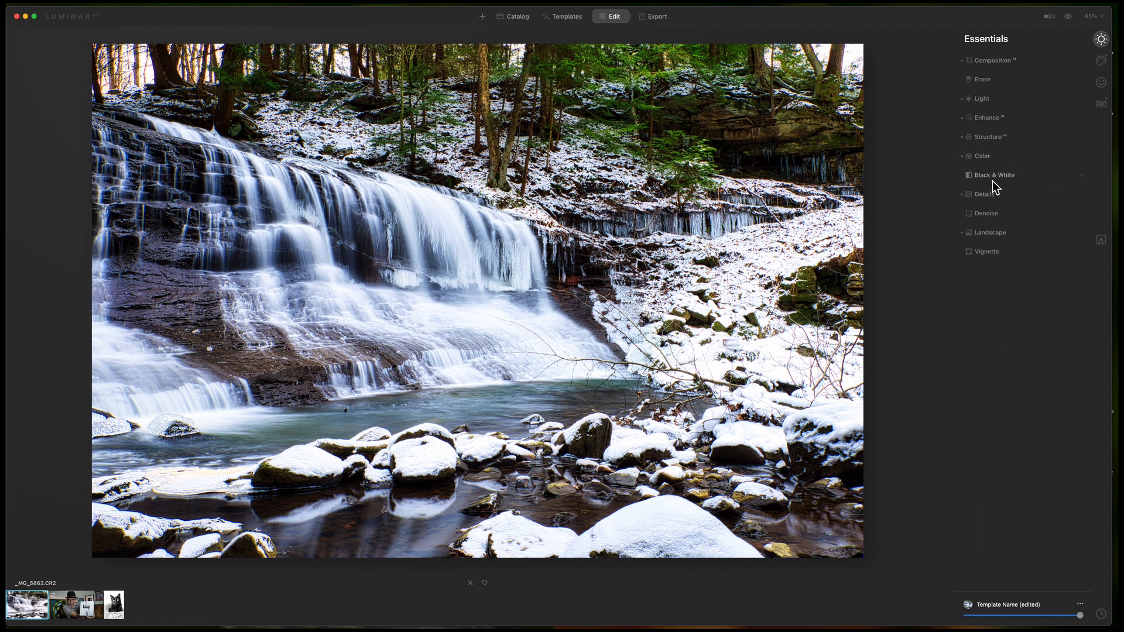
- Review the current settings of the Details, Denoise, Landscape and Color tools, closing each one again
{"action": "left_click", "coordinate": [987, 196]}
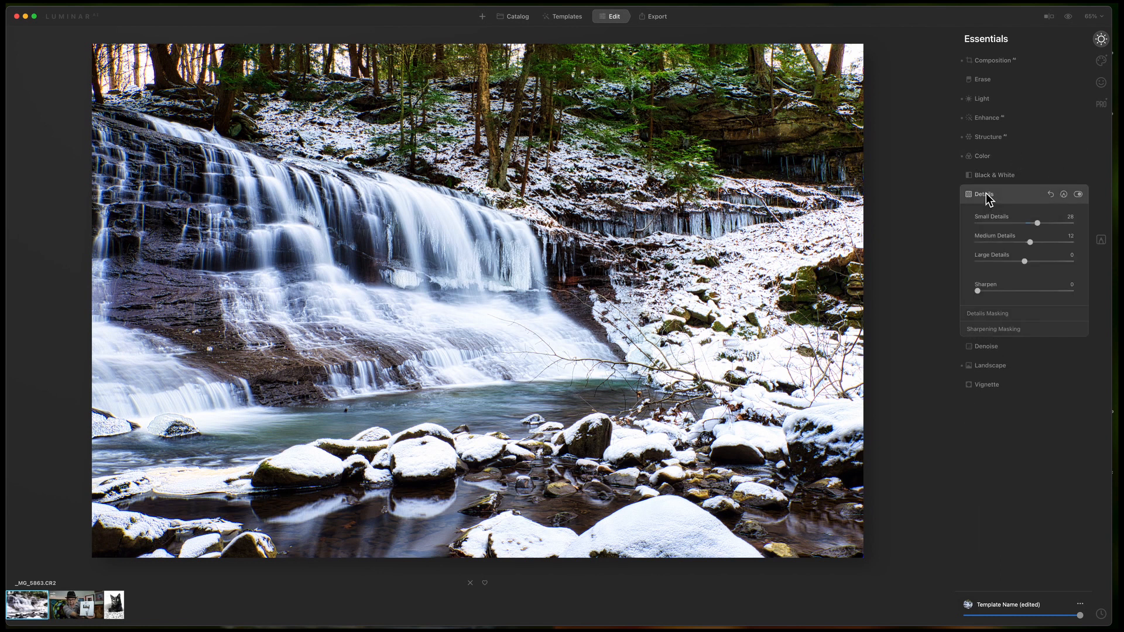
{"action": "left_click", "coordinate": [1009, 196]}
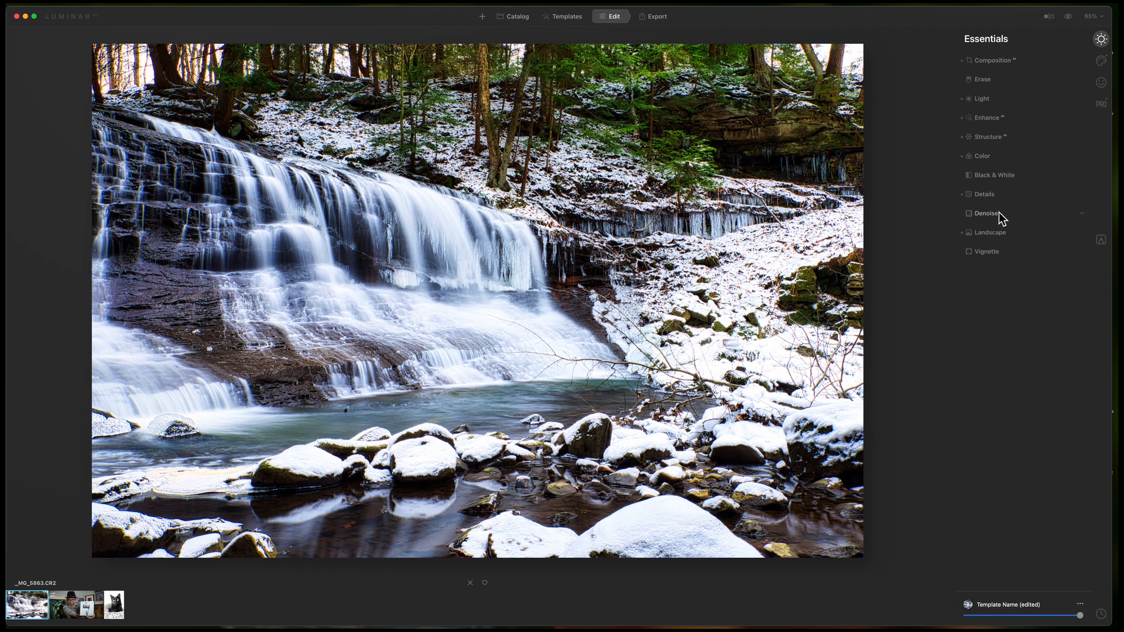
{"action": "left_click", "coordinate": [1005, 215]}
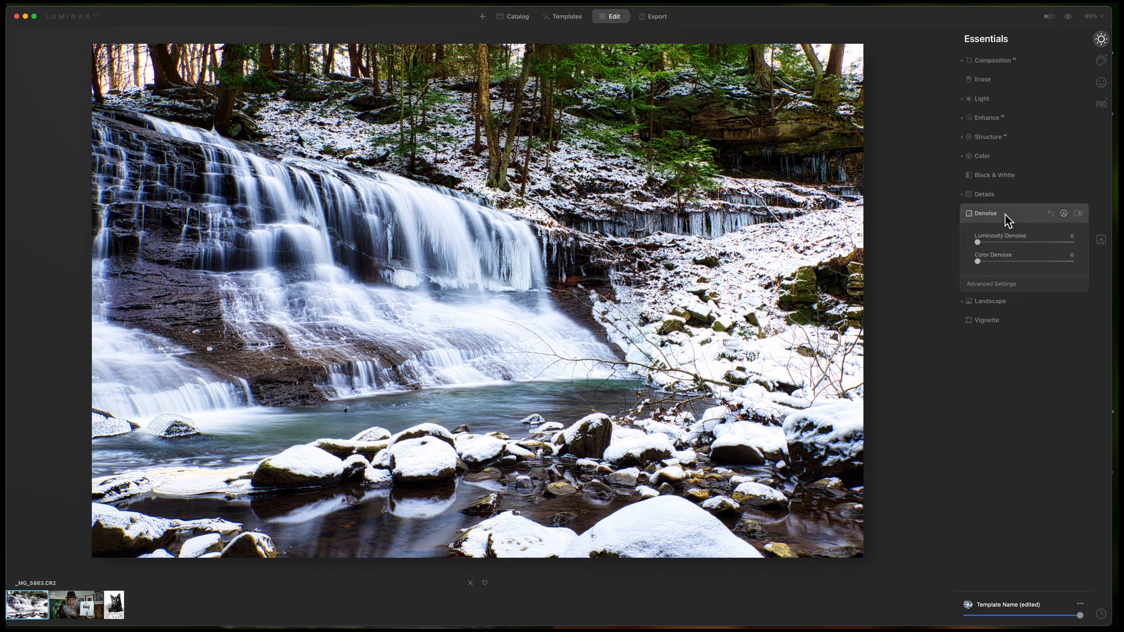
{"action": "left_click", "coordinate": [1006, 214]}
{"action": "left_click", "coordinate": [999, 234]}
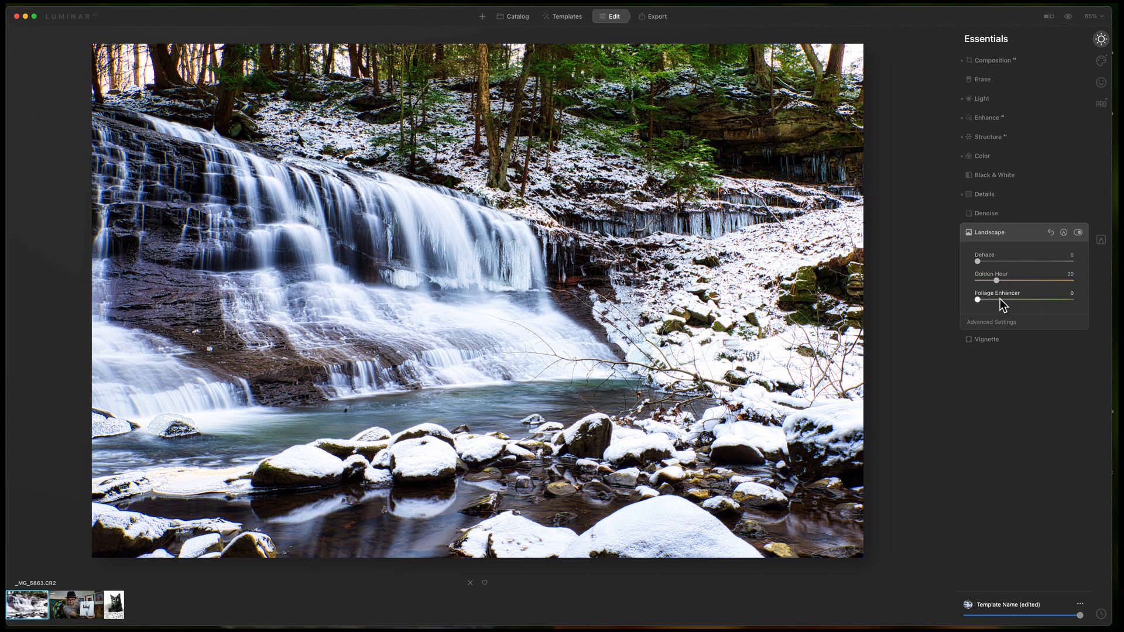
{"action": "left_click", "coordinate": [1017, 229]}
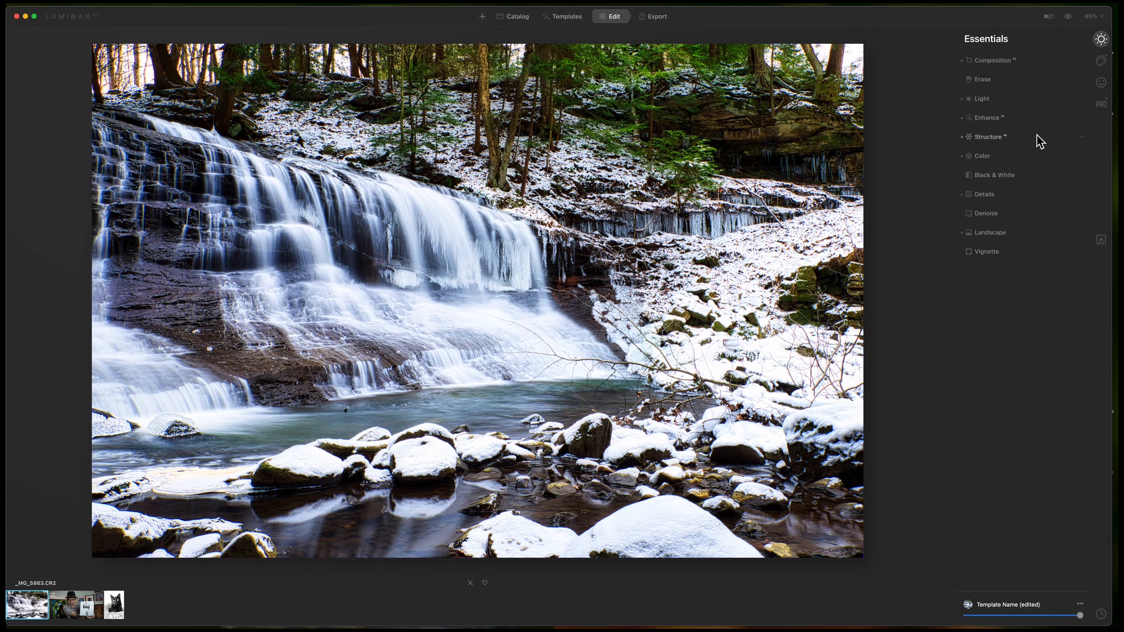
{"action": "left_click", "coordinate": [982, 156]}
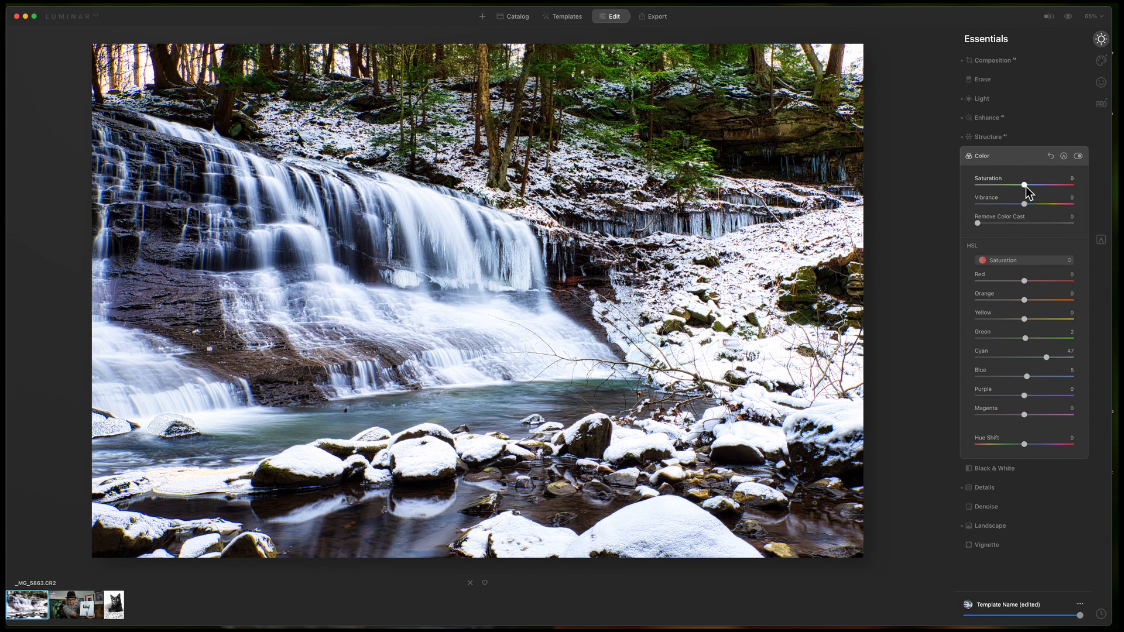
{"action": "left_click", "coordinate": [1013, 158]}
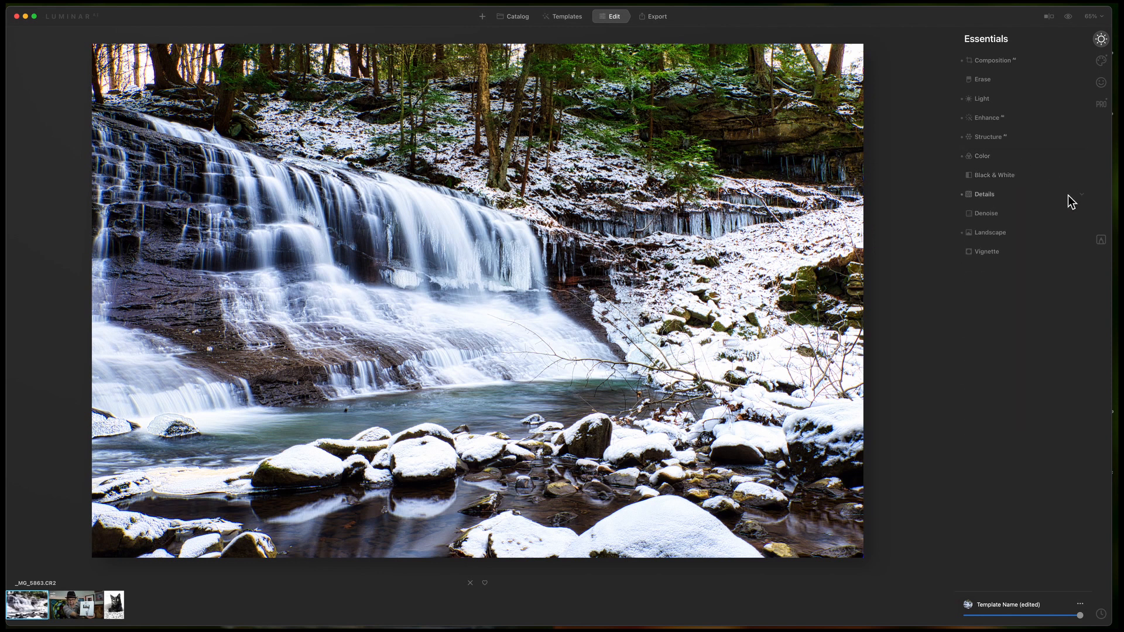
{"action": "left_click", "coordinate": [981, 235]}
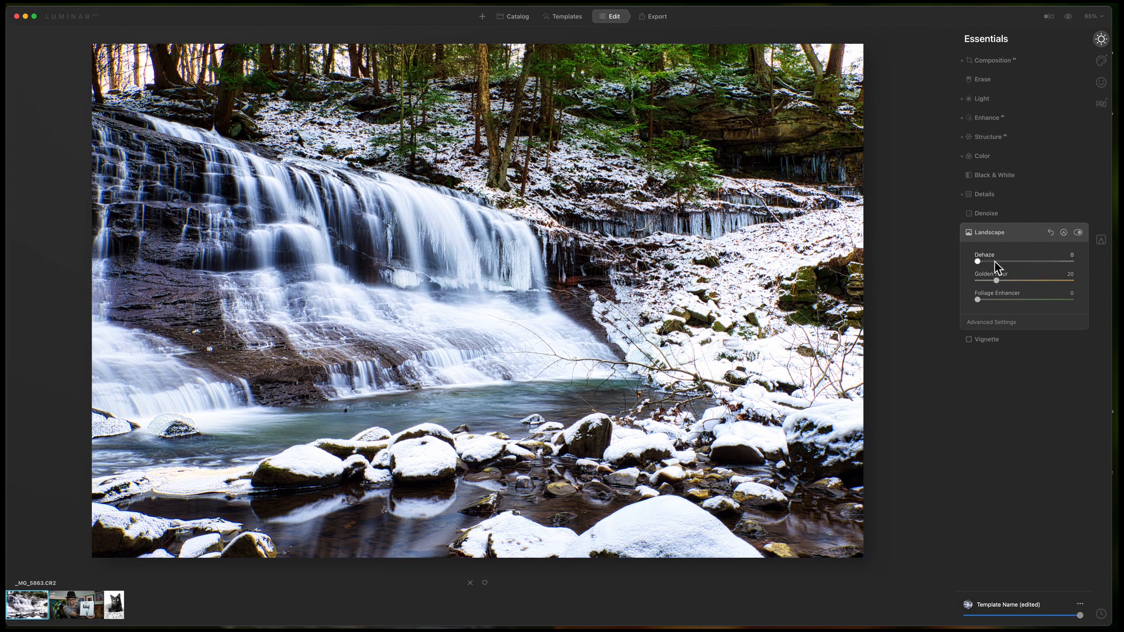
{"action": "left_click", "coordinate": [1014, 239]}
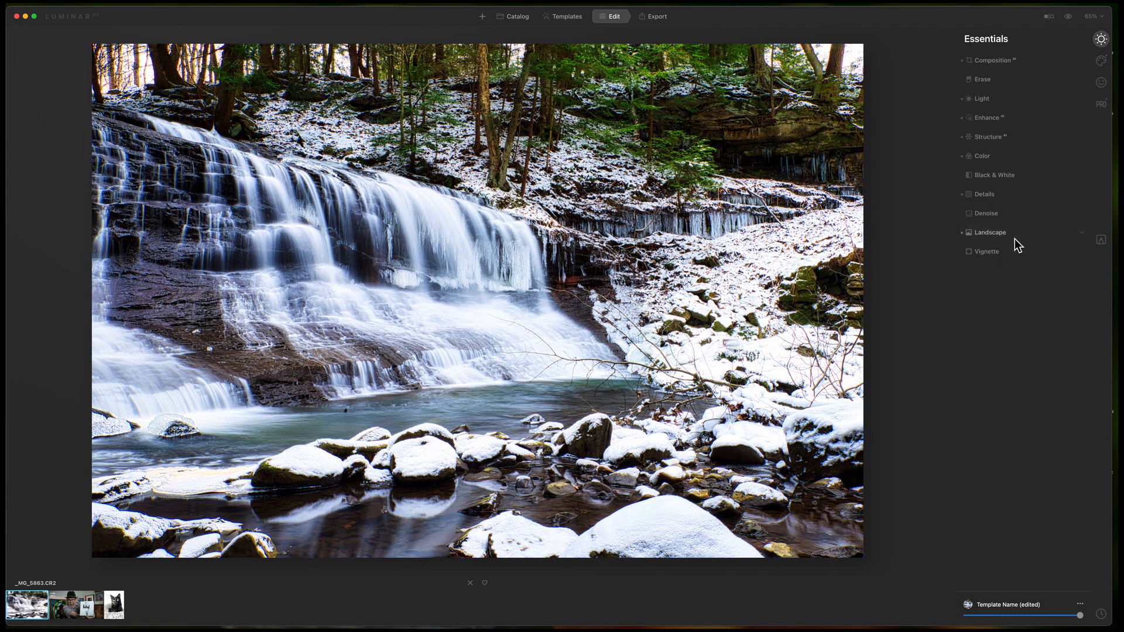
- Open the Vignette tool, choose its subject near the foot of the falls, test an Amount of -79 and reset it to 0
{"action": "left_click", "coordinate": [979, 252]}
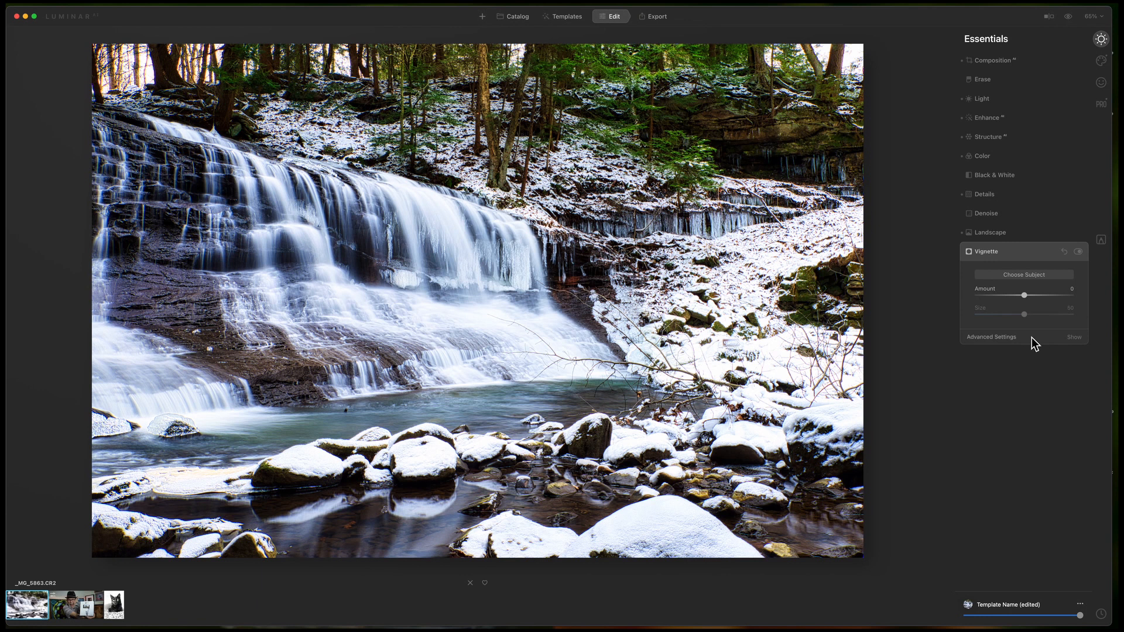
{"action": "left_click", "coordinate": [1027, 273]}
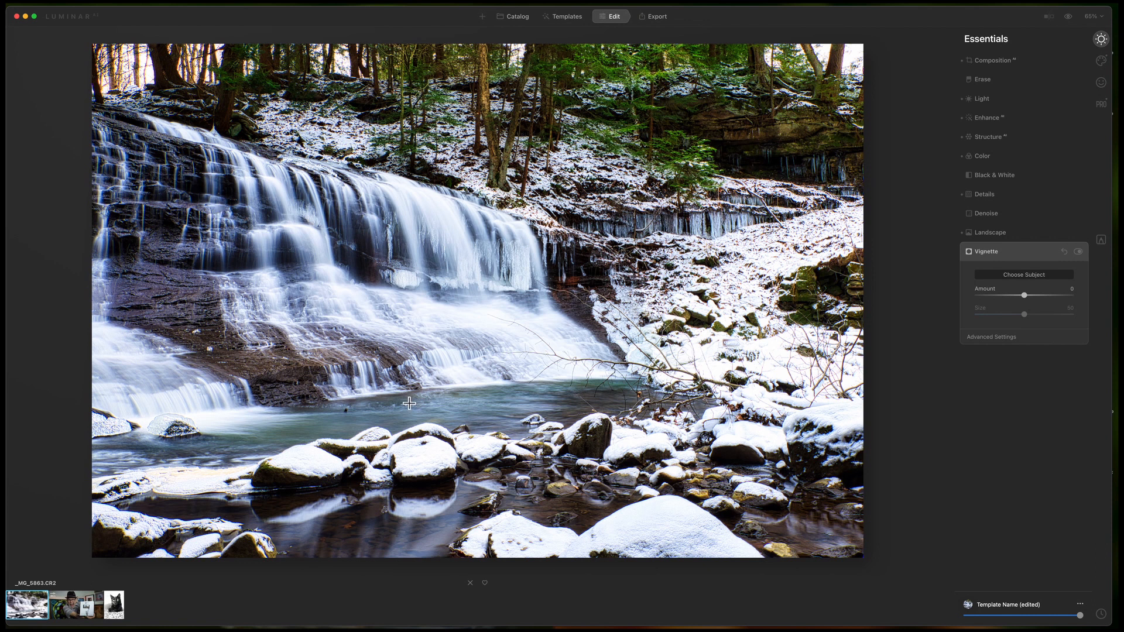
{"action": "left_click", "coordinate": [174, 426]}
{"action": "left_click_drag", "start_coordinate": [995, 299], "coordinate": [985, 300]}
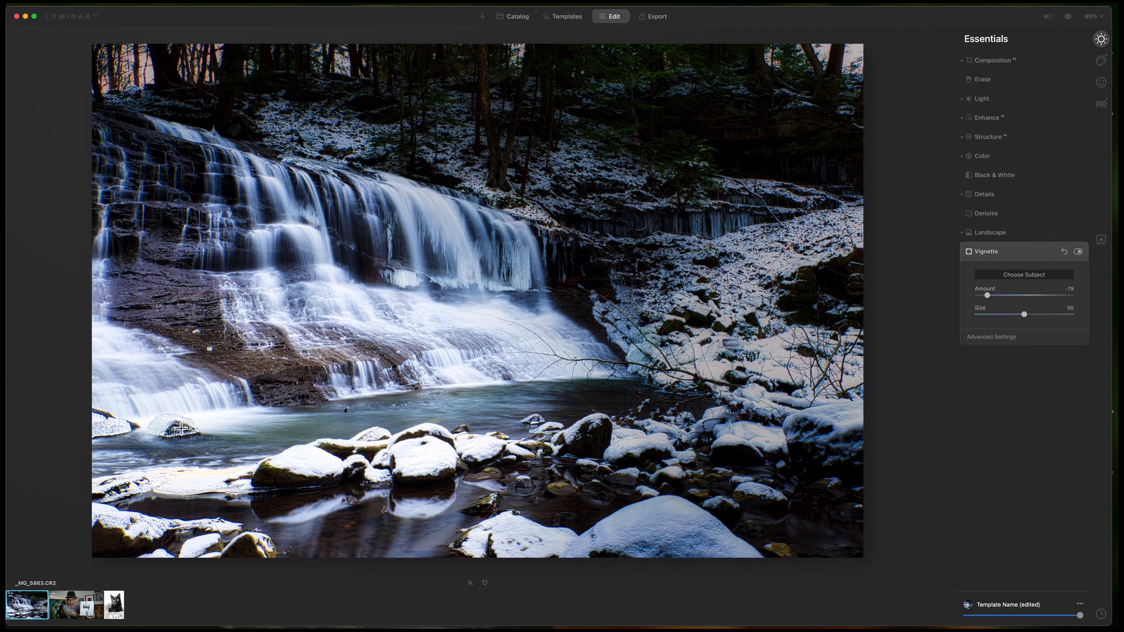
{"action": "double_click", "coordinate": [986, 294]}
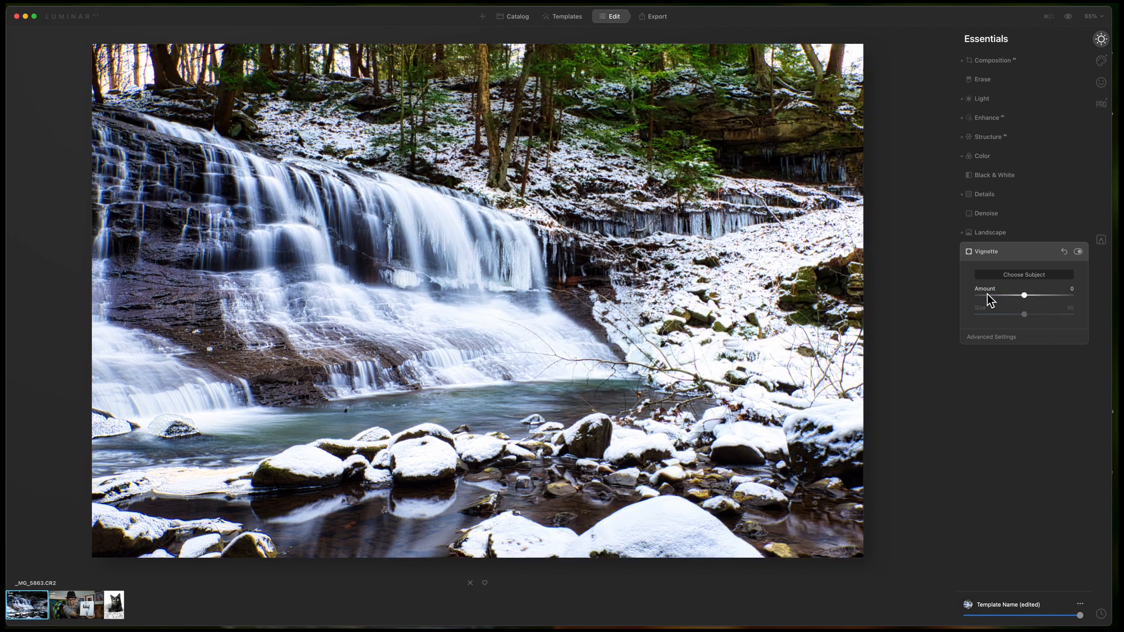
- Choose the vignette's subject again and set the vignette Amount to -44
{"action": "left_click", "coordinate": [1033, 275]}
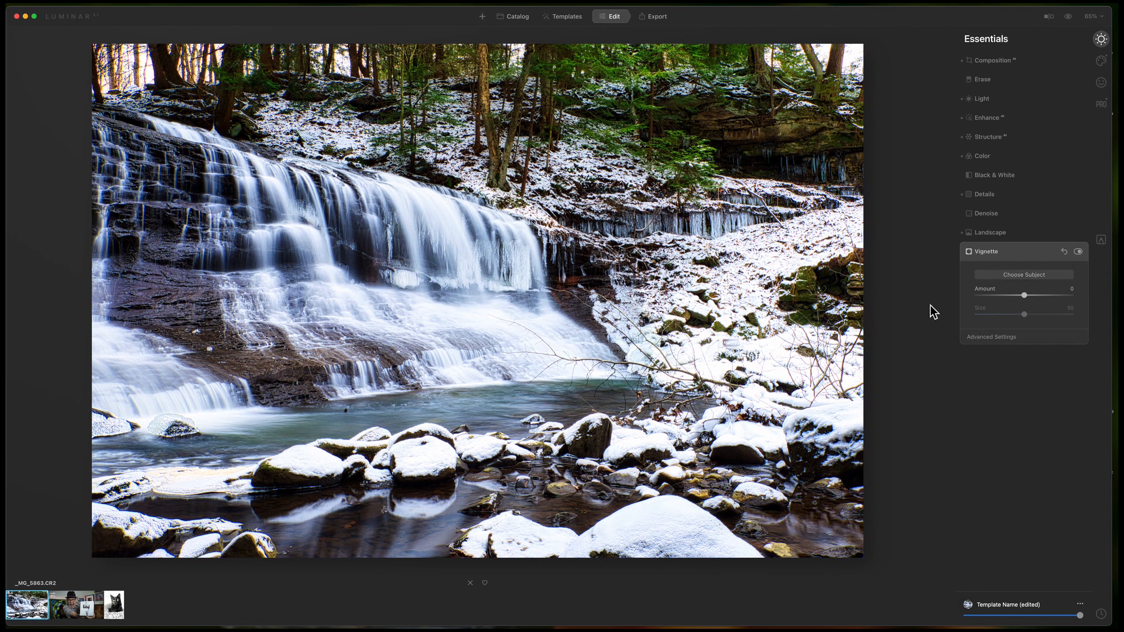
{"action": "left_click", "coordinate": [1025, 275]}
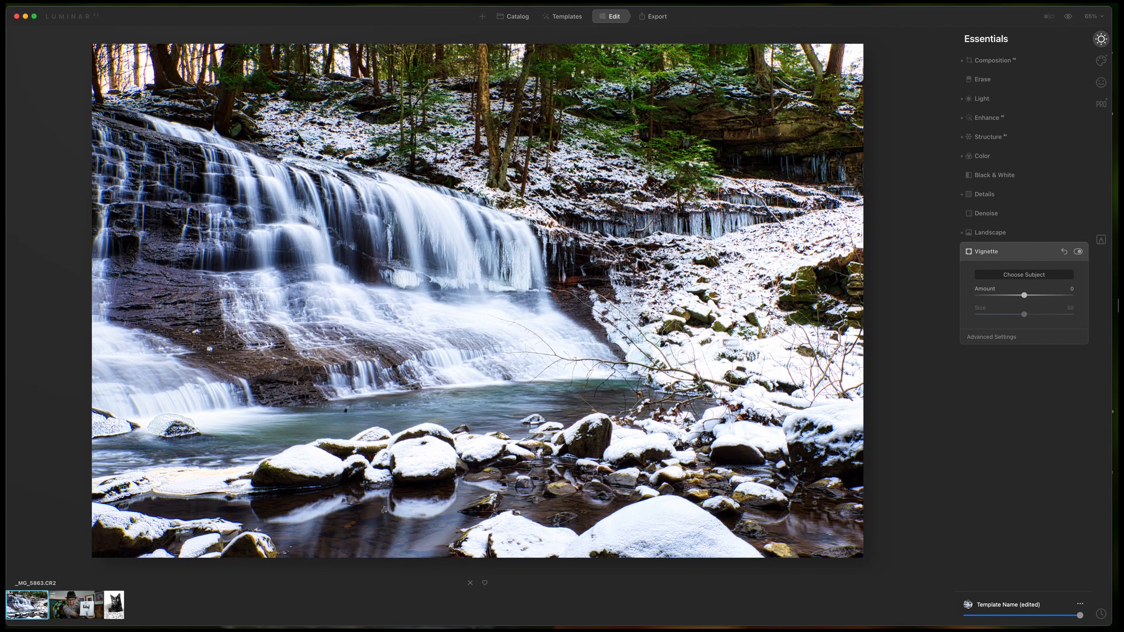
{"action": "left_click_drag", "start_coordinate": [1023, 296], "coordinate": [988, 297]}
{"action": "left_click_drag", "start_coordinate": [987, 296], "coordinate": [1001, 297]}
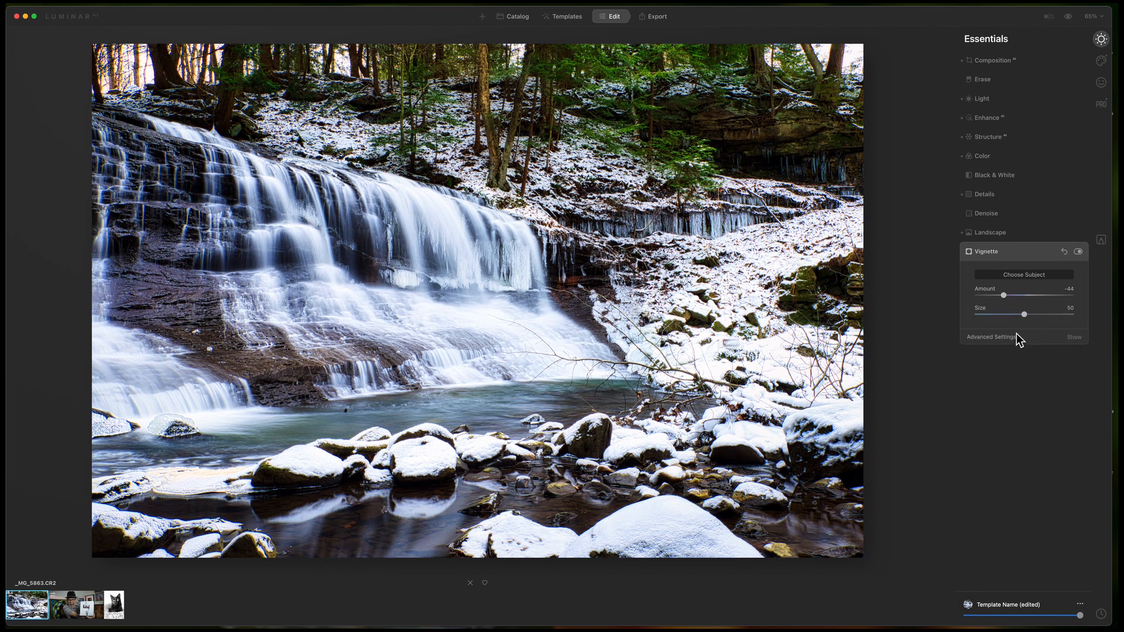
- Set the vignette's Inner Light to 20 and Feather to 45 in its advanced settings
{"action": "left_click", "coordinate": [1015, 337]}
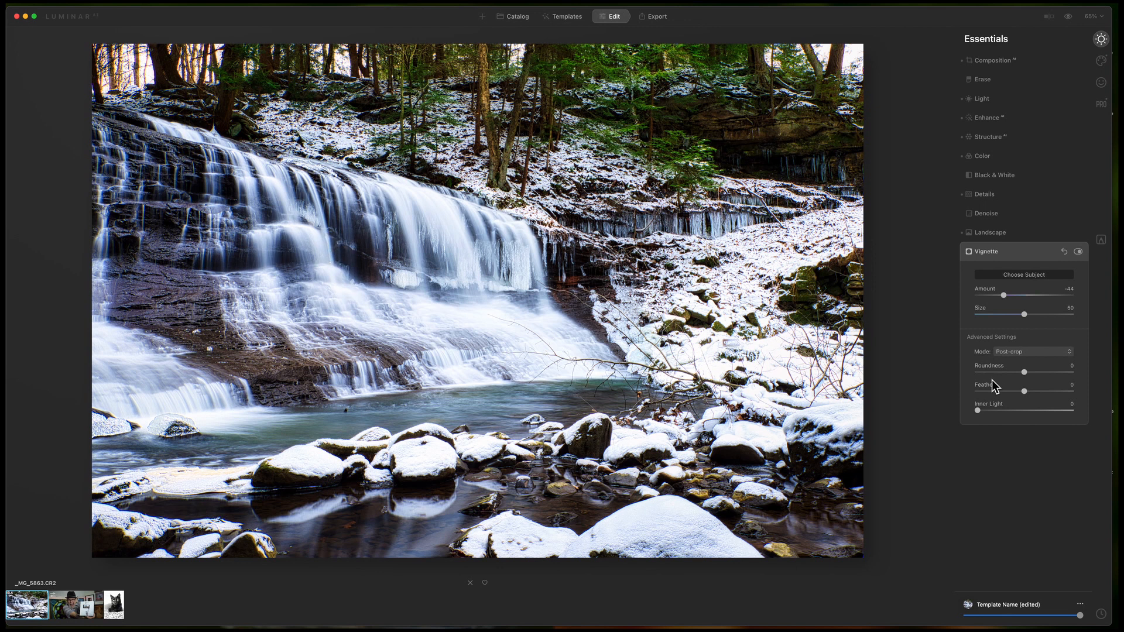
{"action": "mouse_move", "coordinate": [978, 410]}
{"action": "left_mouse_down"}
{"action": "mouse_move", "coordinate": [1035, 410]}
{"action": "mouse_move", "coordinate": [978, 409]}
{"action": "mouse_move", "coordinate": [997, 411]}
{"action": "left_mouse_up"}
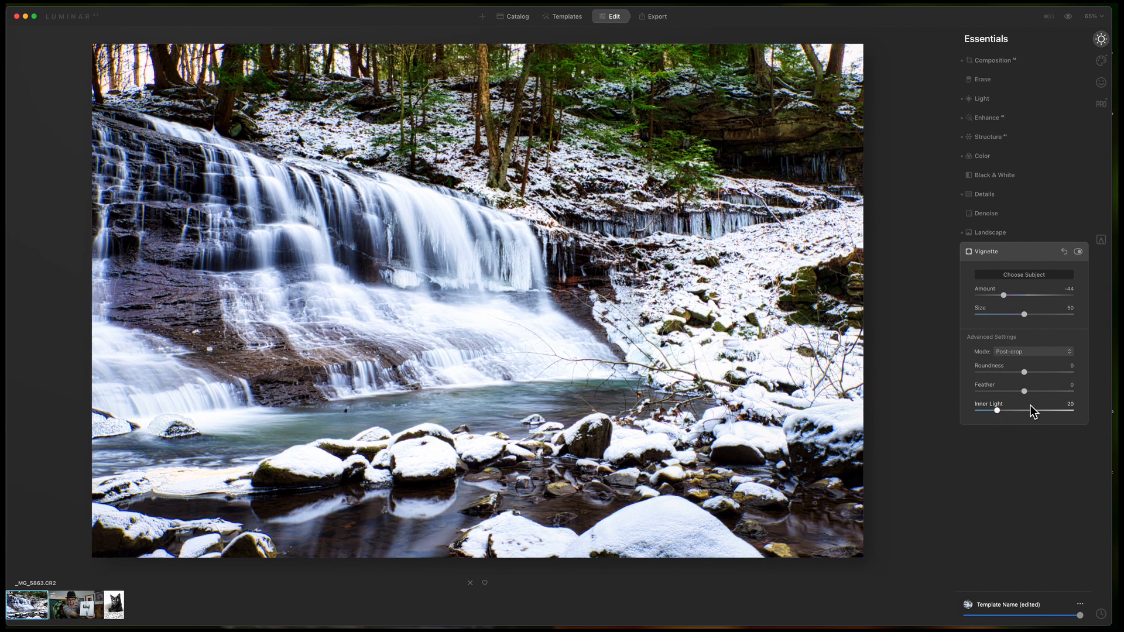
{"action": "left_click_drag", "start_coordinate": [1025, 390], "coordinate": [1034, 391]}
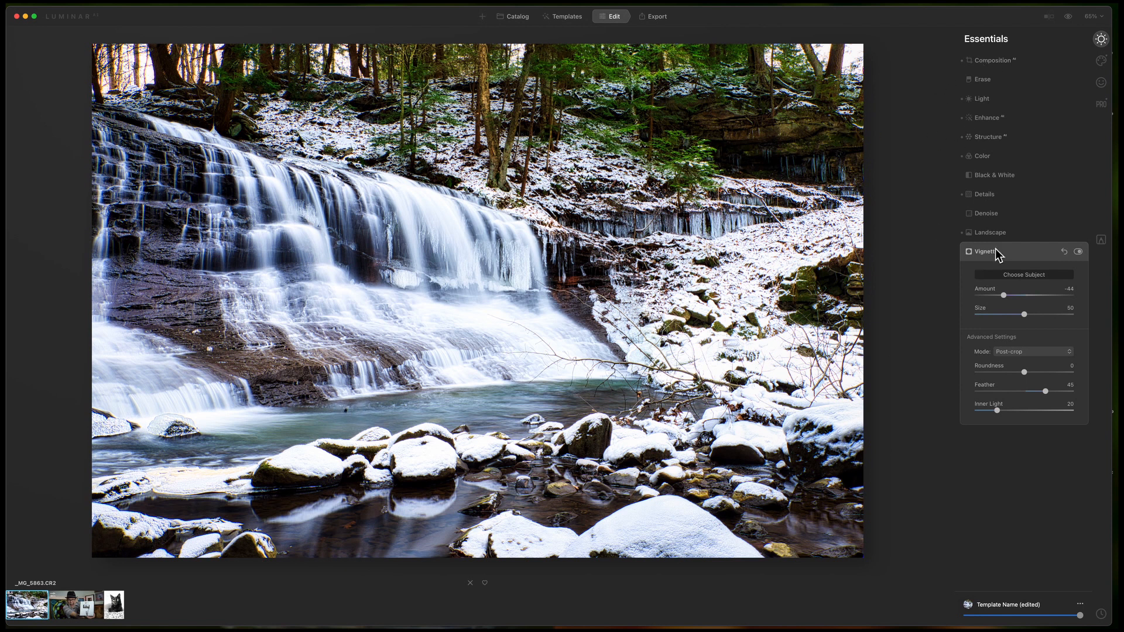
- Close the Vignette tool and compare the edited photo with the original
{"action": "left_click", "coordinate": [1015, 251]}
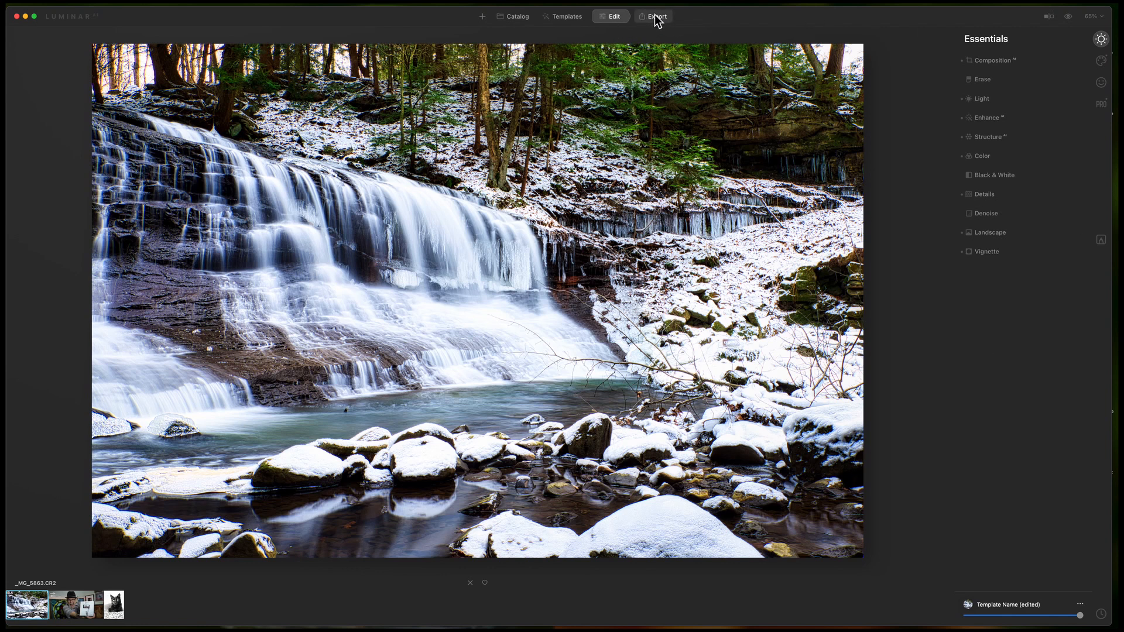
{"action": "left_click", "coordinate": [1069, 18]}
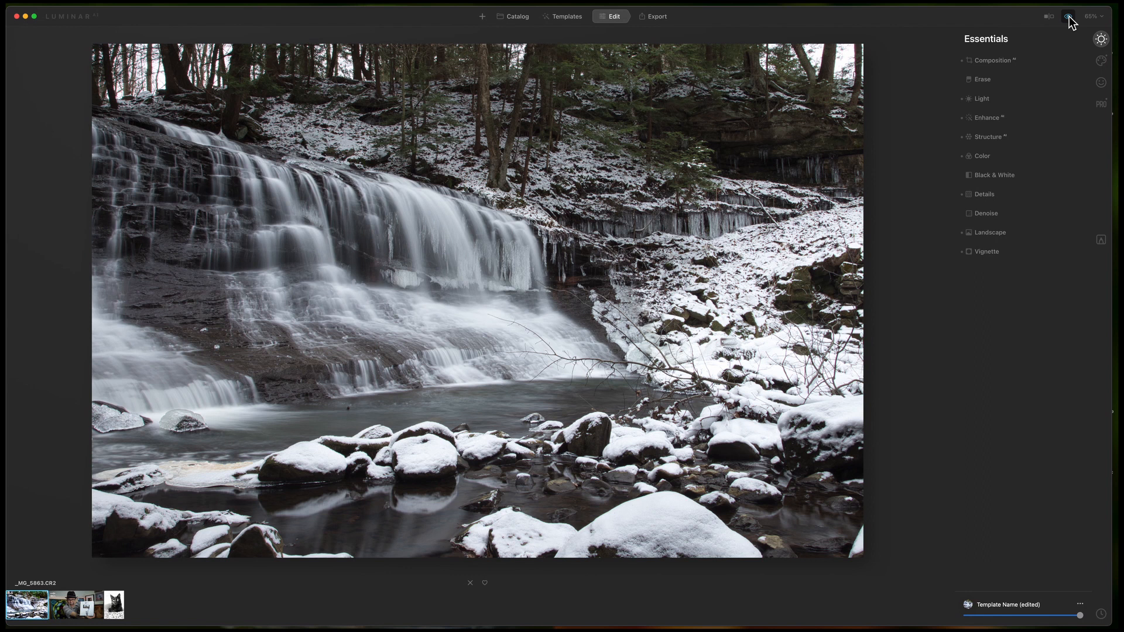
{"action": "left_click", "coordinate": [1069, 18]}
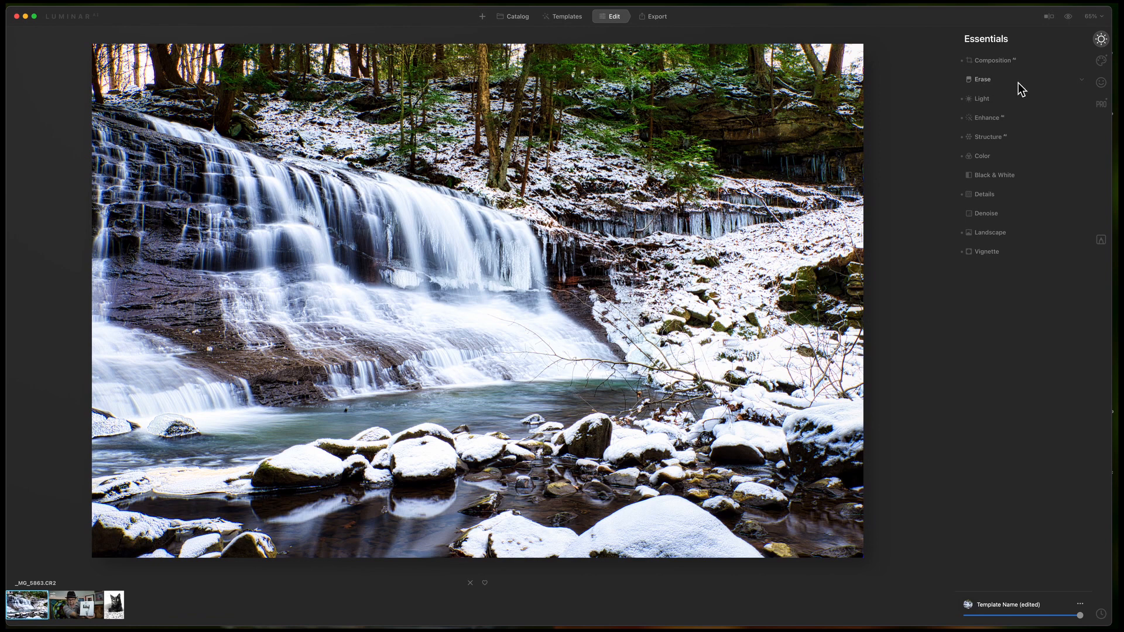
- Mark the small dark speck in the pool below the waterfall with an Erase brush radius of 10 and erase it
{"action": "left_click", "coordinate": [983, 80]}
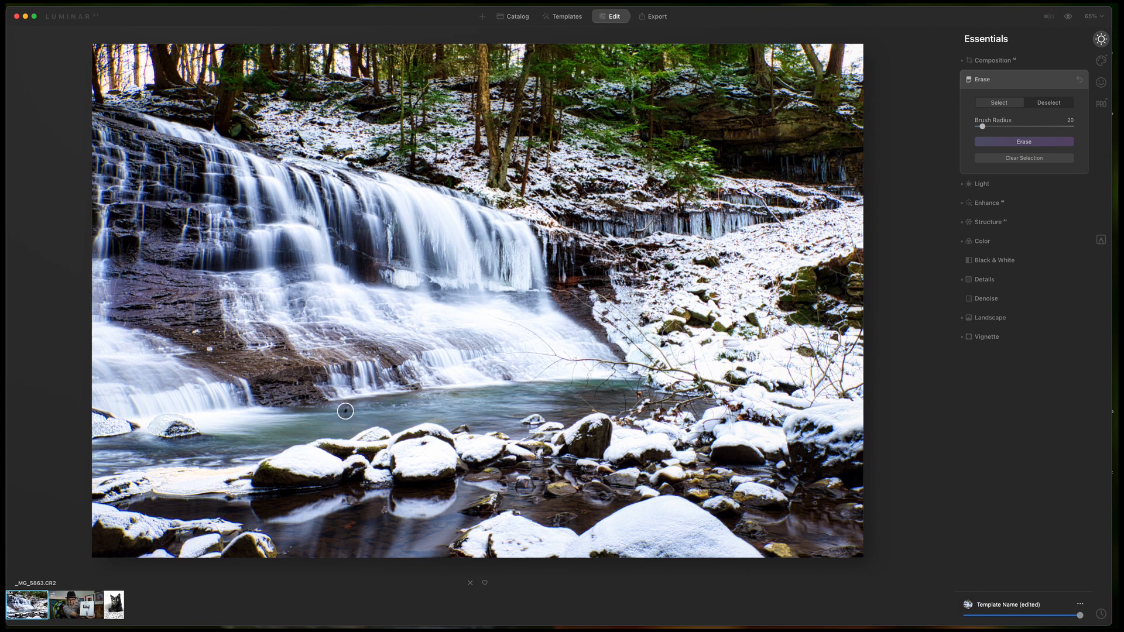
{"action": "key", "text": "bracketleft"}
{"action": "key", "text": "bracketright"}
{"action": "key", "text": "bracketleft"}
{"action": "left_click", "coordinate": [348, 414]}
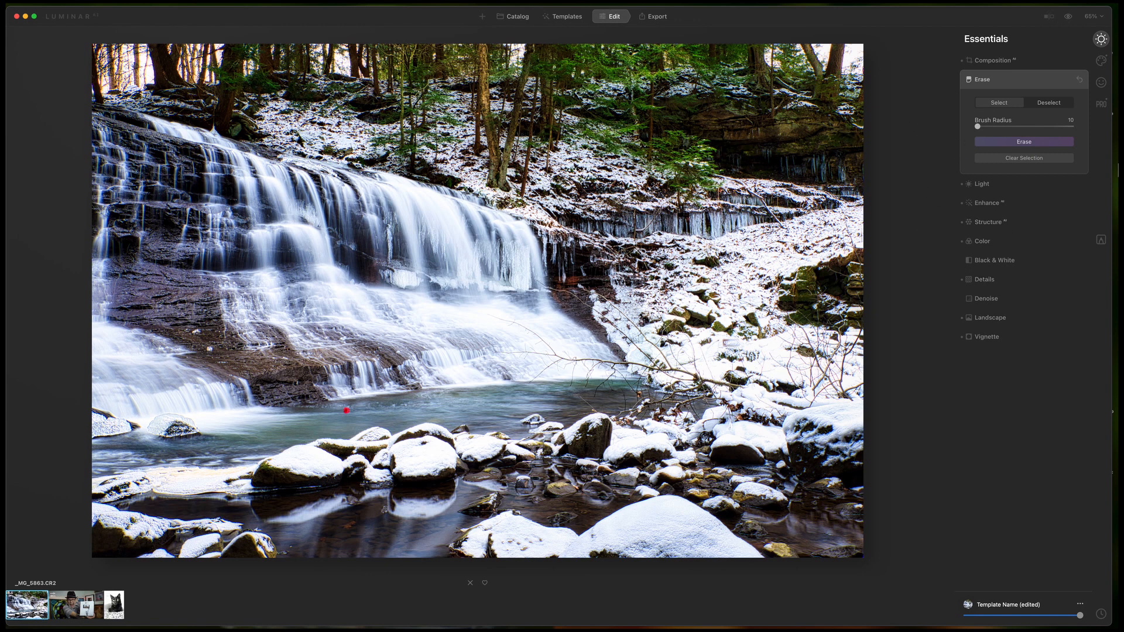
{"action": "left_click", "coordinate": [1023, 142]}
{"action": "left_click", "coordinate": [1014, 139]}
- Enlarge the Erase brush radius to 22, mark the same spot in the pool and erase it
{"action": "key", "text": "]"}
{"action": "left_click", "coordinate": [347, 410]}
{"action": "left_click", "coordinate": [1030, 143]}
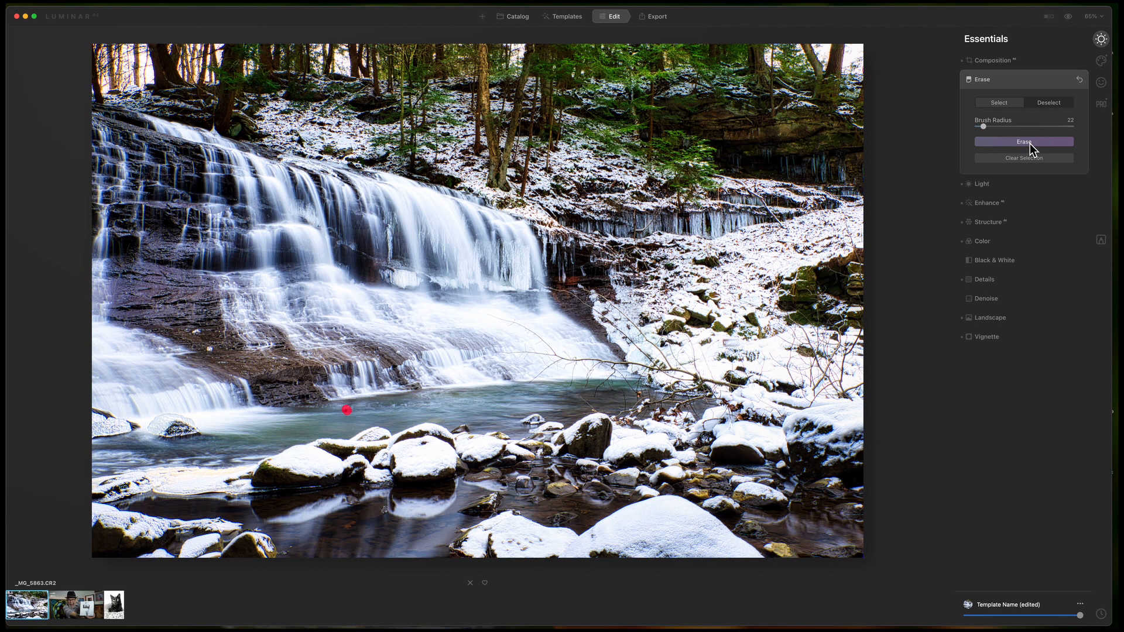
{"action": "left_click", "coordinate": [1029, 144]}
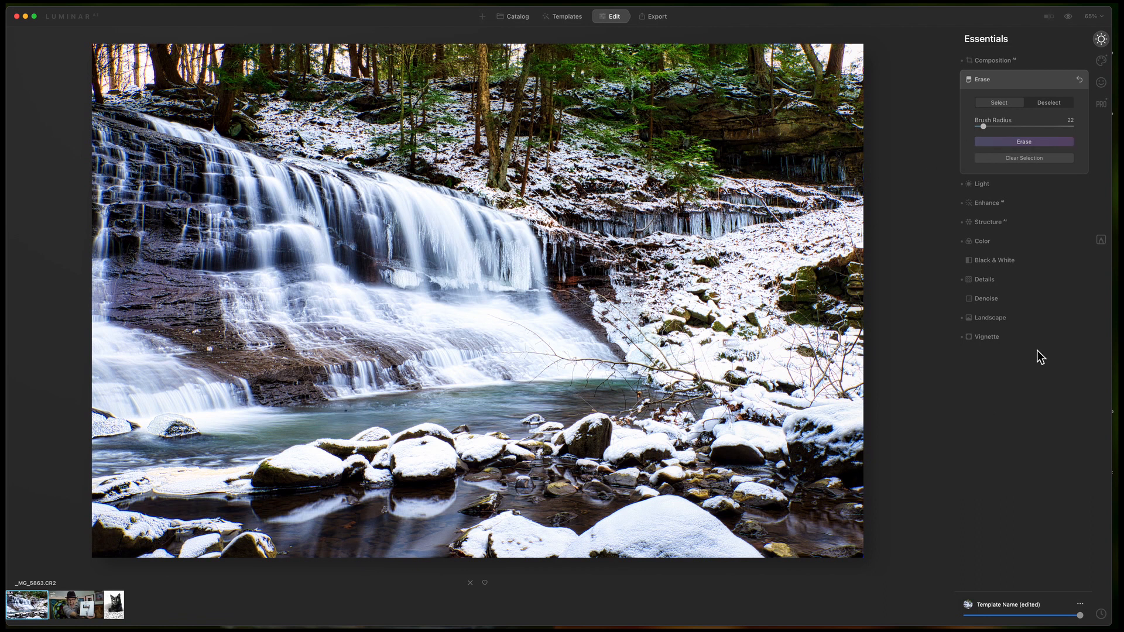
- Check the photo against the original, mark the spot in the pool once more and erase it
{"action": "left_click", "coordinate": [1067, 17]}
{"action": "left_click", "coordinate": [345, 410]}
{"action": "left_click", "coordinate": [1028, 142]}
- Close the Erase tool and compare the finished edit with the original photo
{"action": "left_click", "coordinate": [978, 74]}
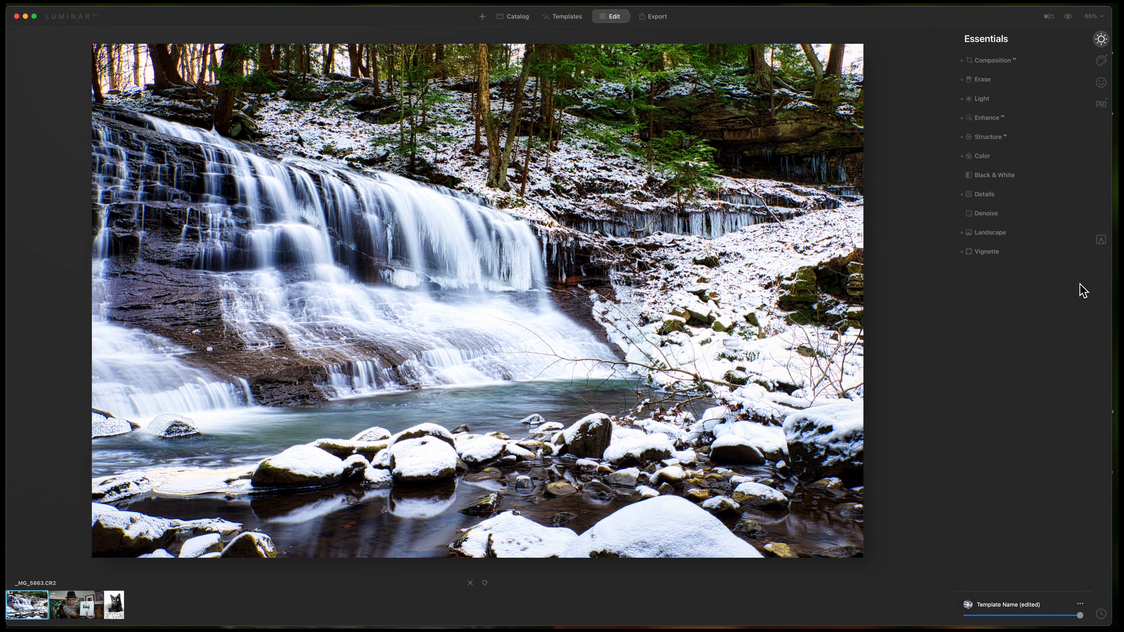
{"action": "left_click", "coordinate": [1069, 17]}
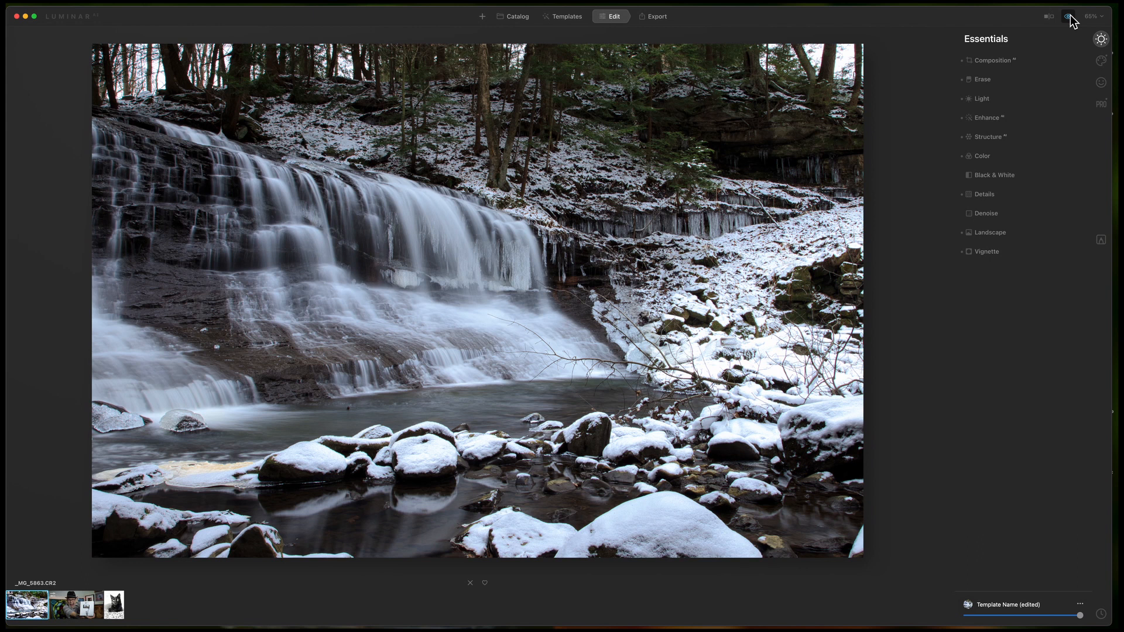
{"action": "left_click", "coordinate": [1069, 16]}
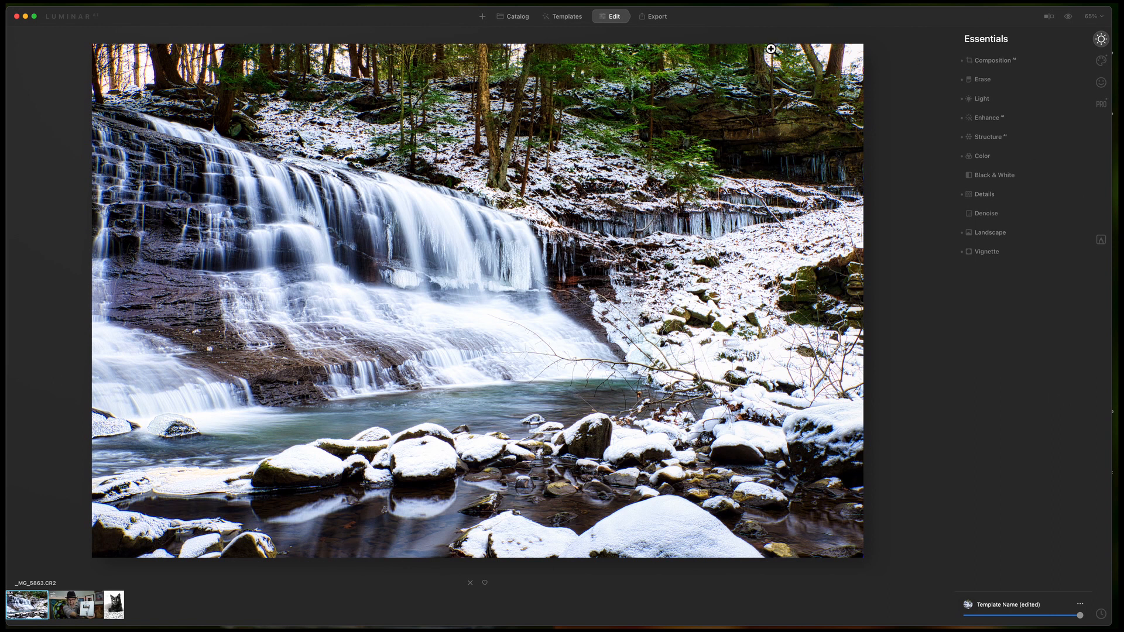
- Start exporting the edited photo to disk and name the file "falls of water"
{"action": "left_click", "coordinate": [656, 17]}
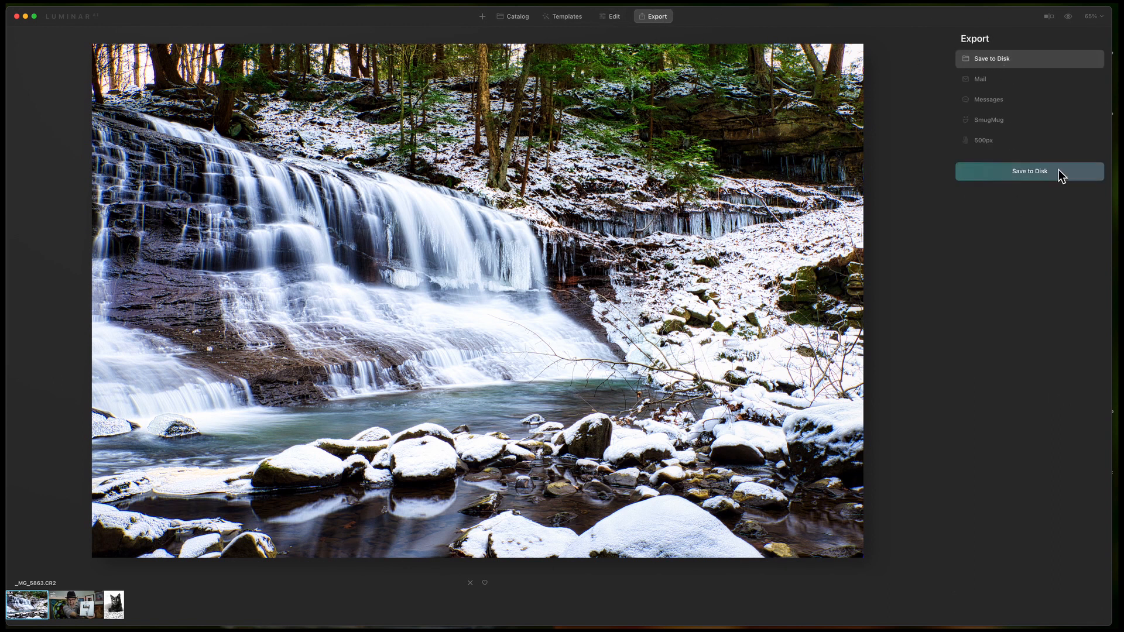
{"action": "left_click", "coordinate": [1024, 169]}
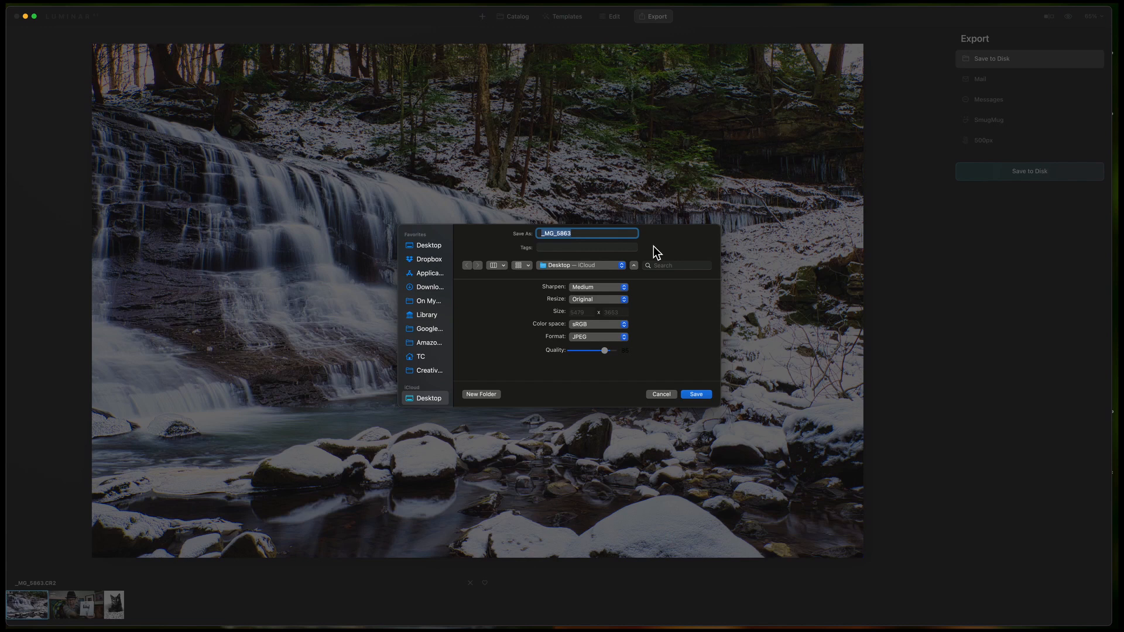
{"action": "type", "text": "fass"}
{"action": "key", "text": "BackSpace"}
{"action": "key", "text": "BackSpace"}
{"action": "type", "text": "lls of water"}
- Save the exported photo to the Desktop and close the photo editor window
{"action": "left_click", "coordinate": [626, 352]}
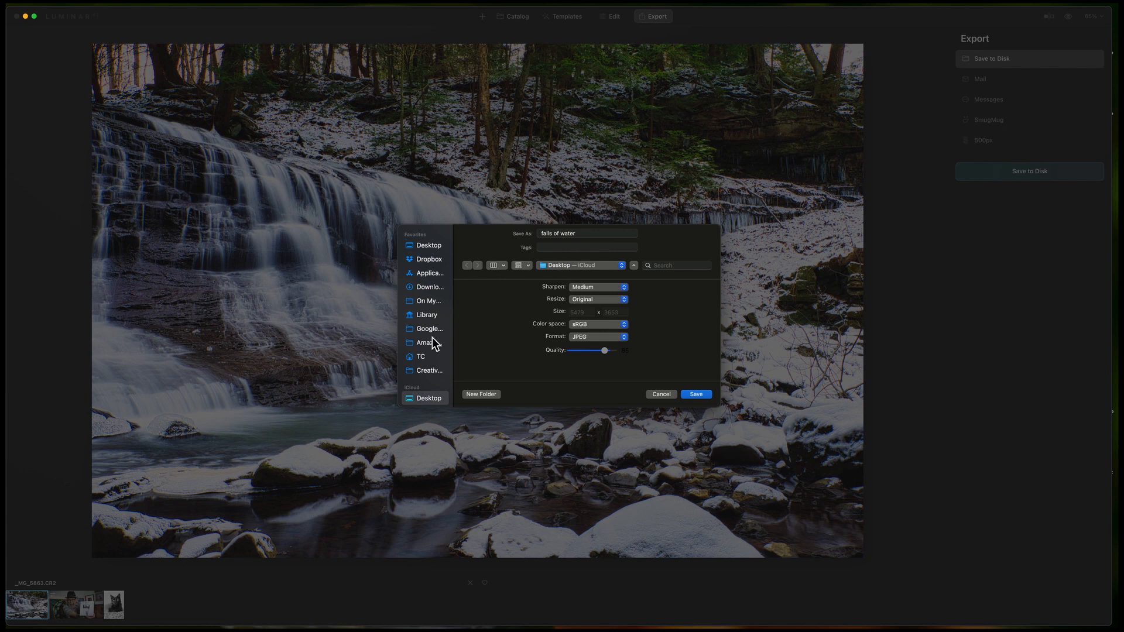
{"action": "left_click", "coordinate": [428, 247]}
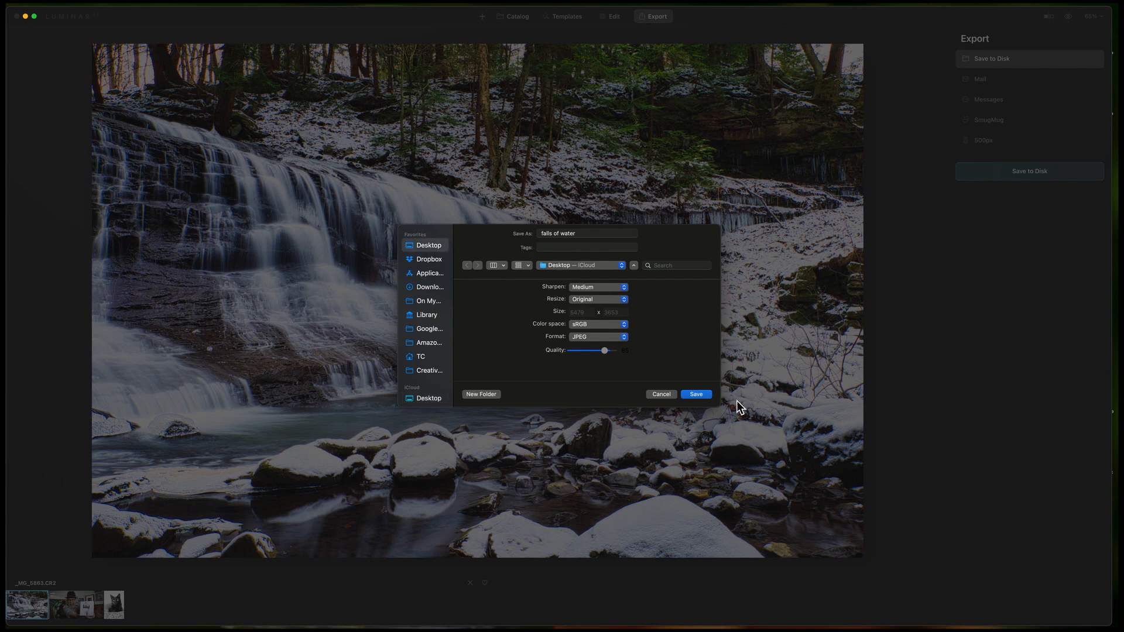
{"action": "left_click", "coordinate": [695, 396]}
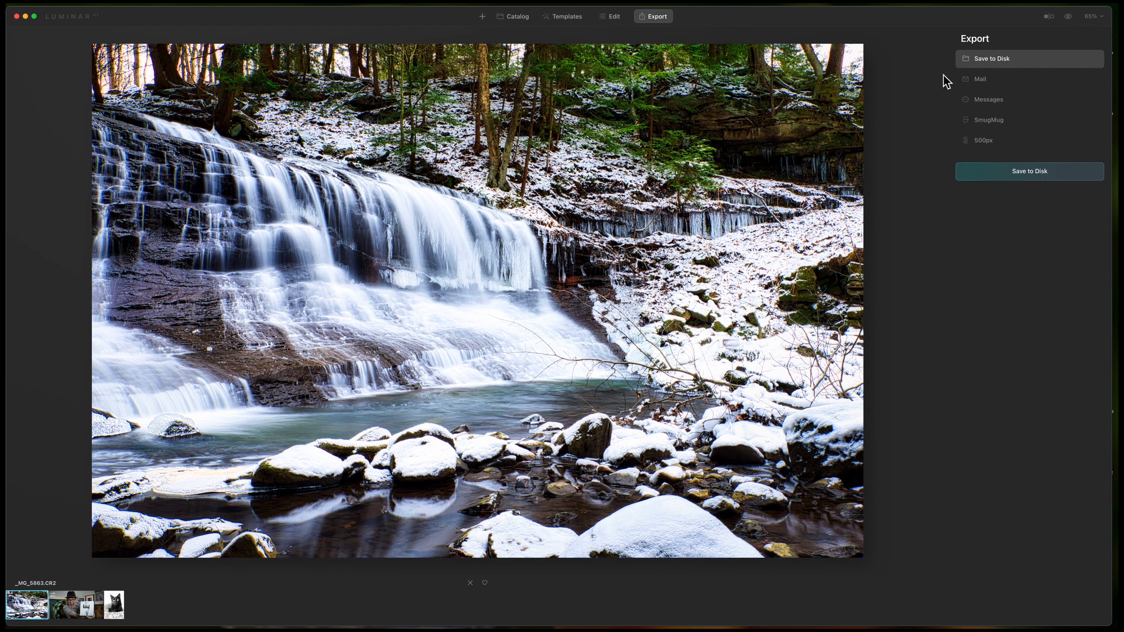
{"action": "left_click", "coordinate": [17, 16]}
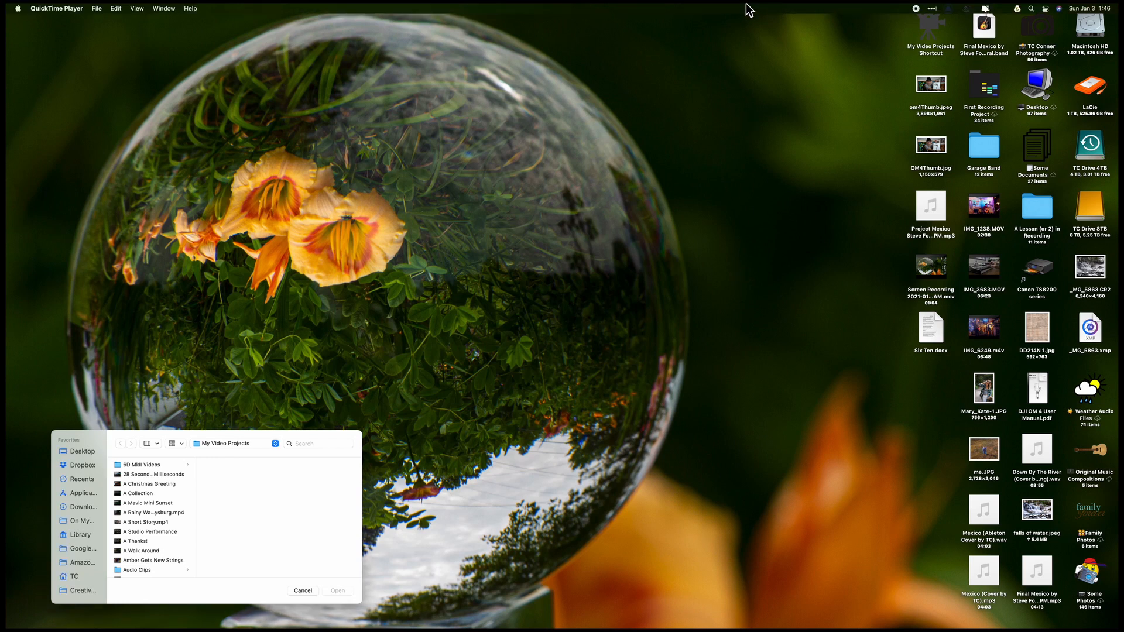